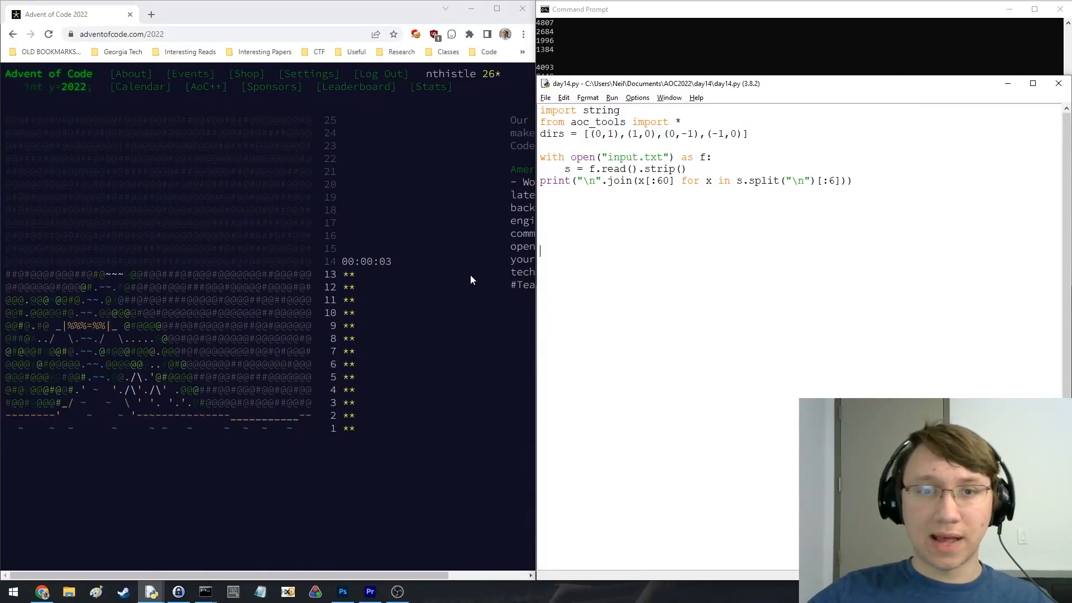
Open the Day 14 puzzle in Chrome and fetch its input with ..\fetch.bat 14 in Command Prompt
left_click(492, 251)
key("alt+Tab")
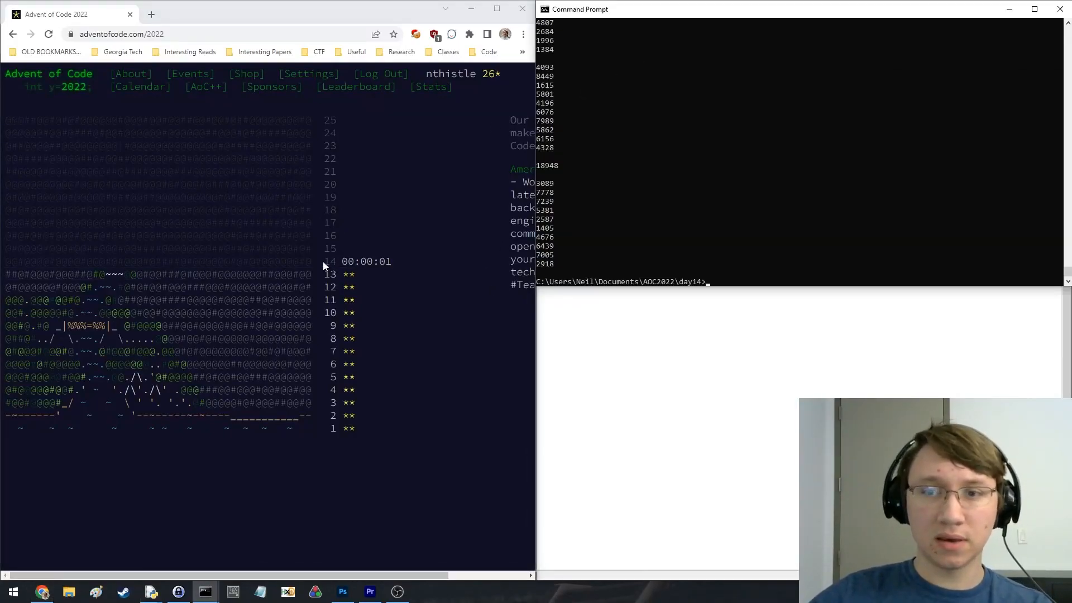
left_click(324, 266)
left_click(714, 220)
type("..\fetch.bat 14")
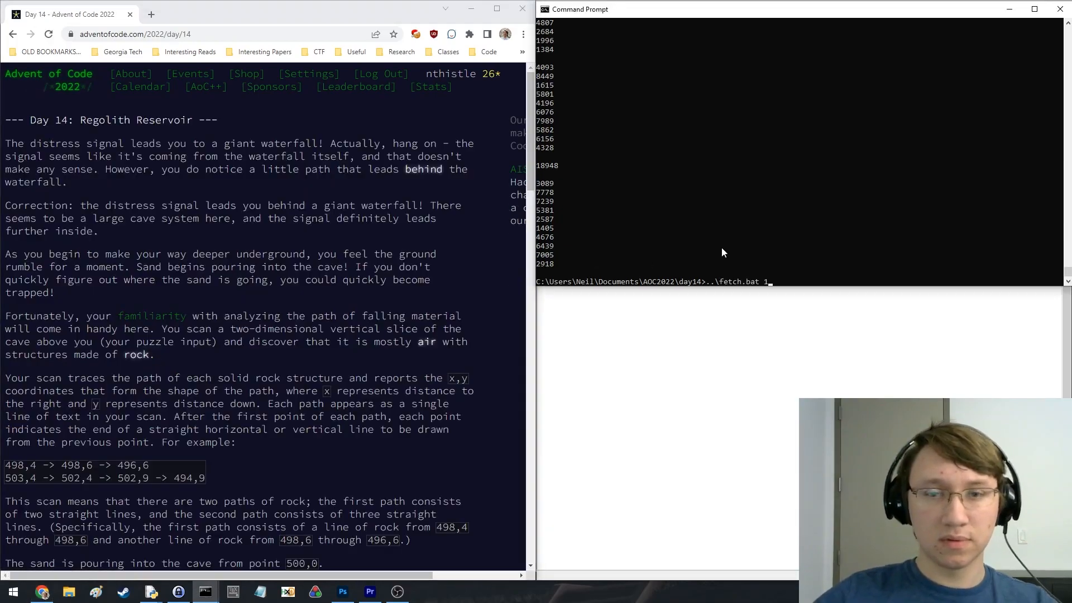
key("Return")
scroll(356, 255, "down", 5)
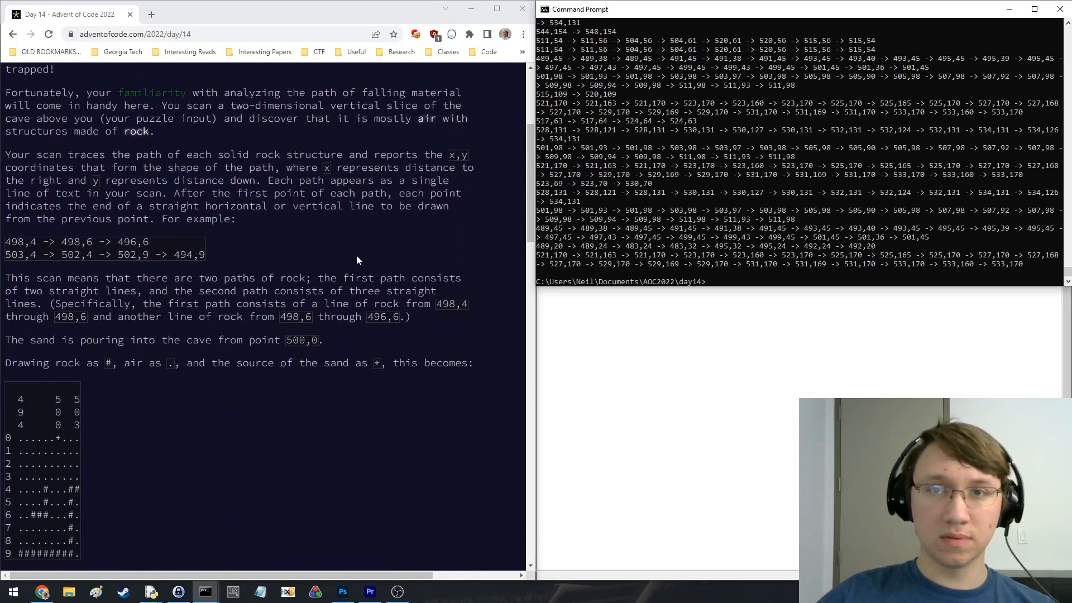
scroll(356, 256, "down", 3)
scroll(170, 271, "up", 1)
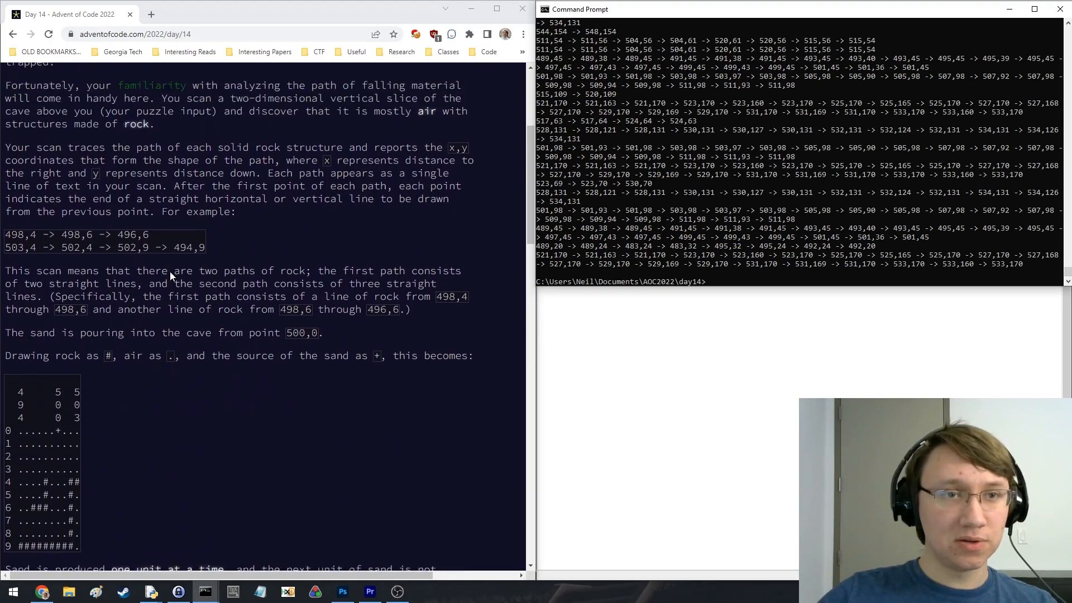
Add the split and nested list-comprehension lines parsing each path into coordinate tuples, and save
left_click(701, 374)
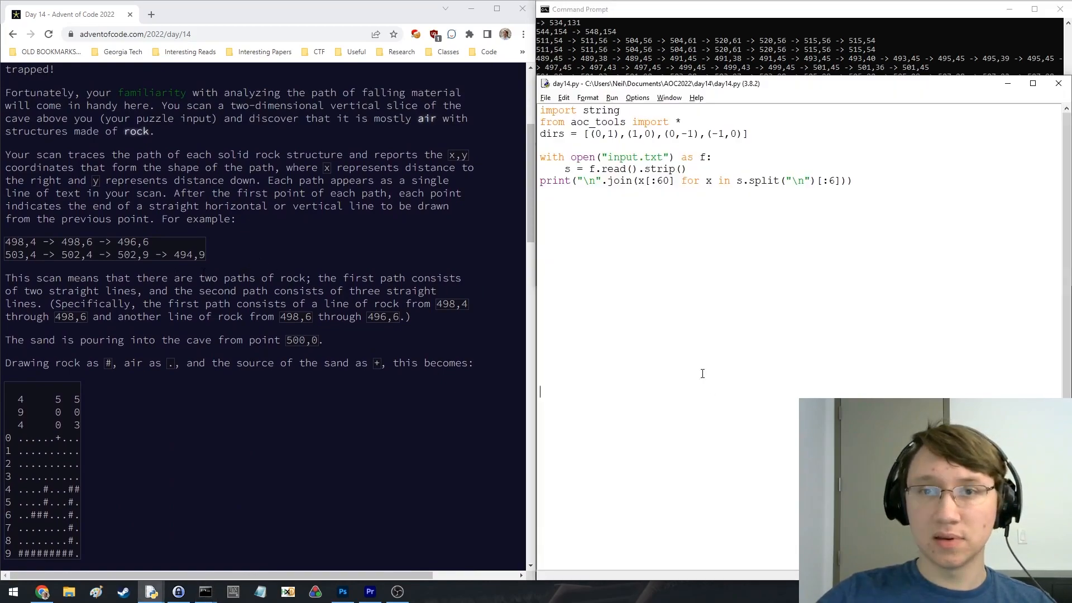
key("Return")
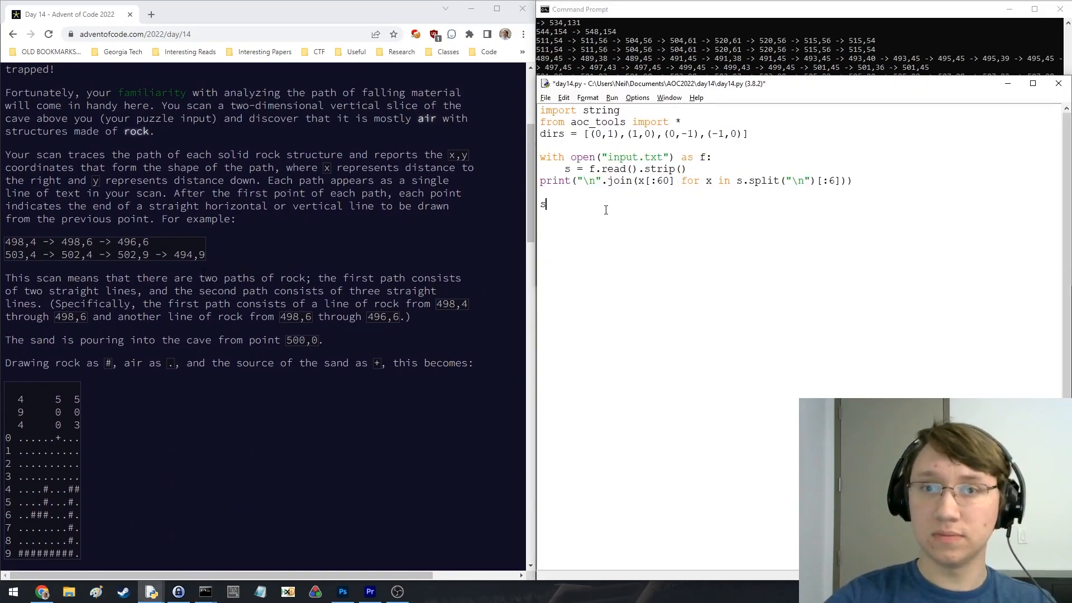
type("s = s.split(\"\\n\")")
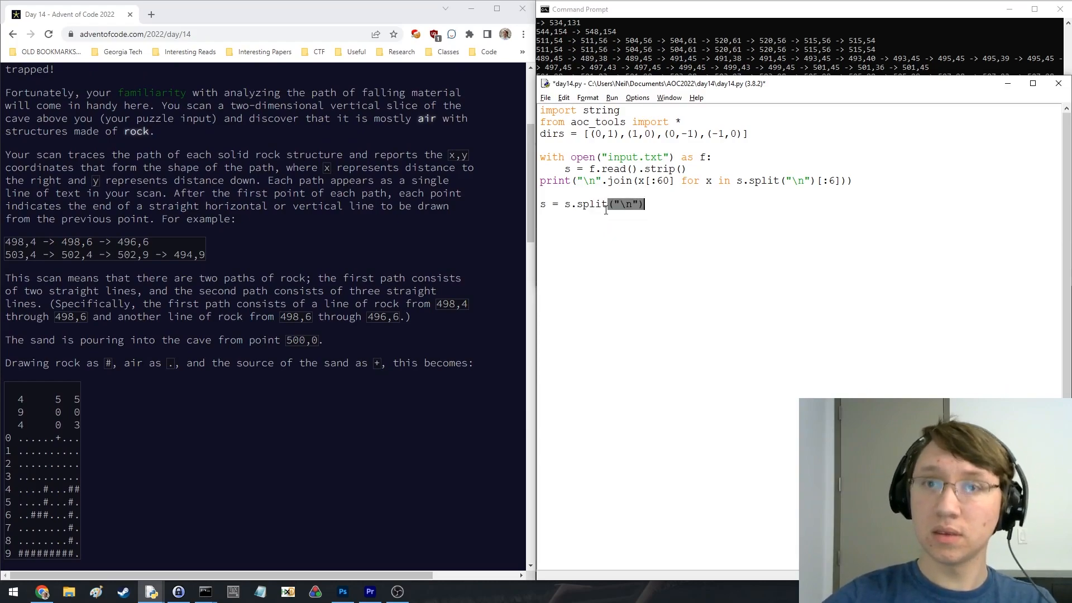
key("Return")
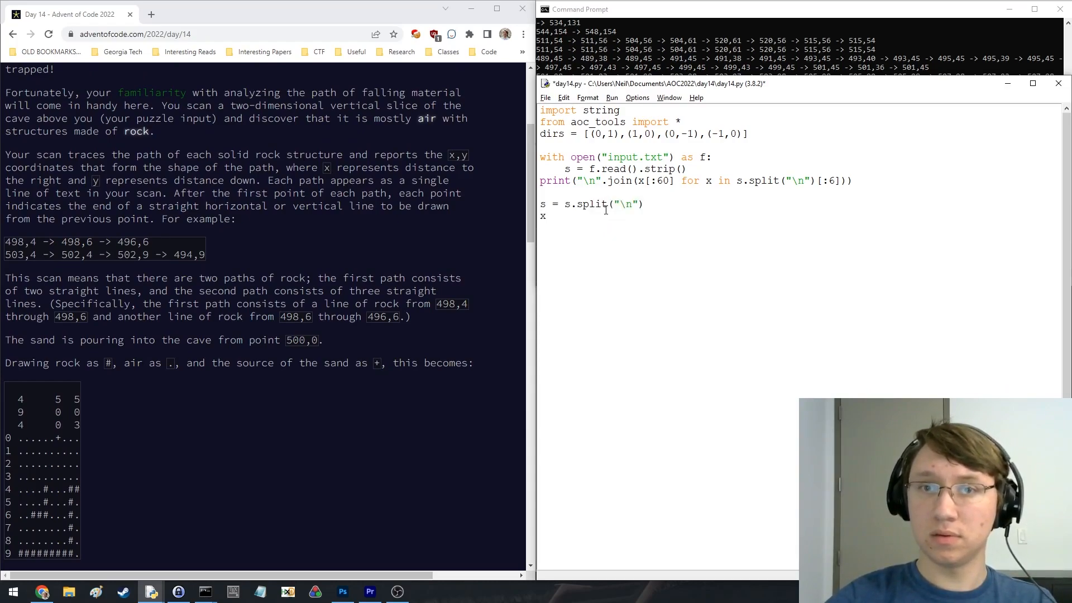
type("x.")
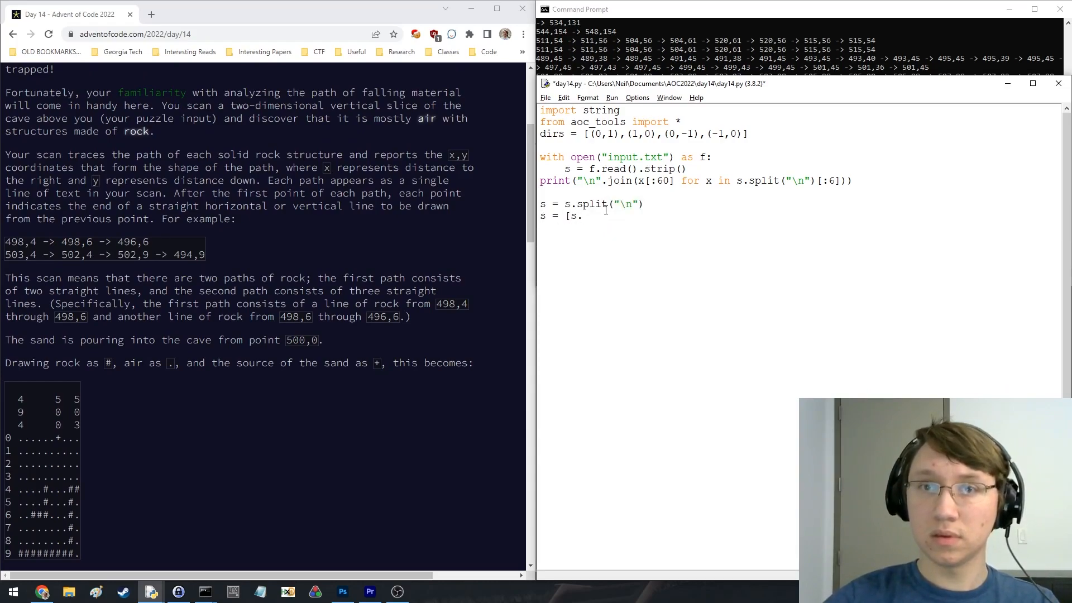
key("BackSpace")
key("BackSpace")
key("BackSpace")
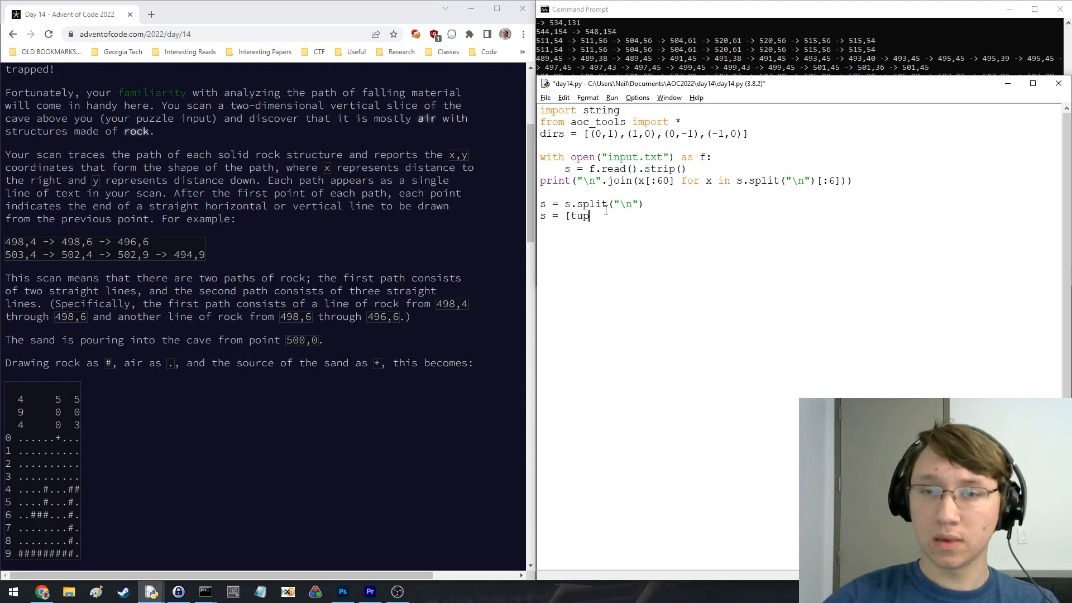
type("tuple(nums")
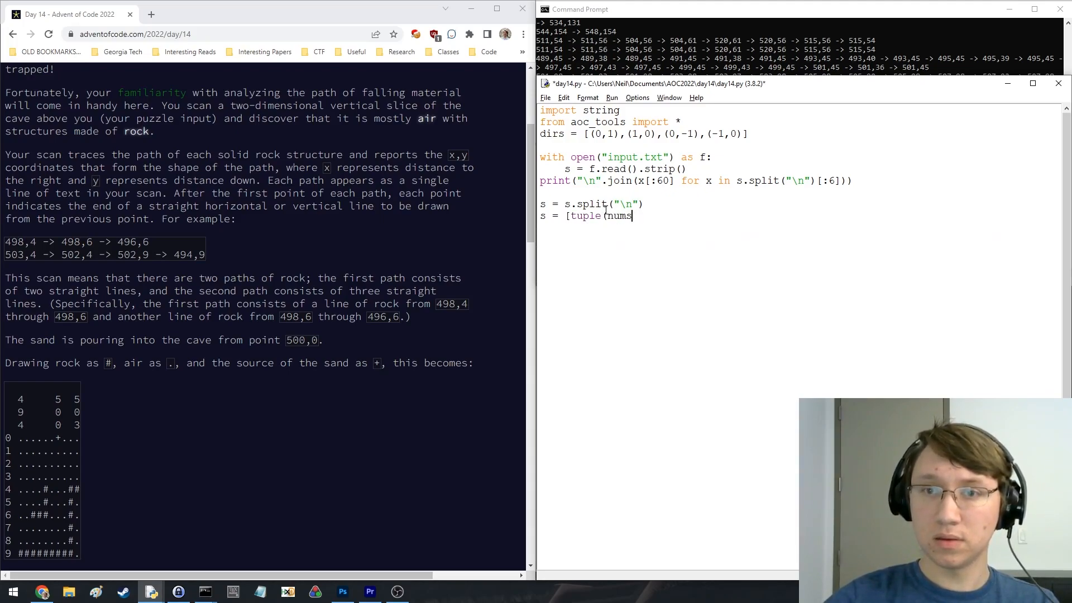
type(")(x)) for x in")
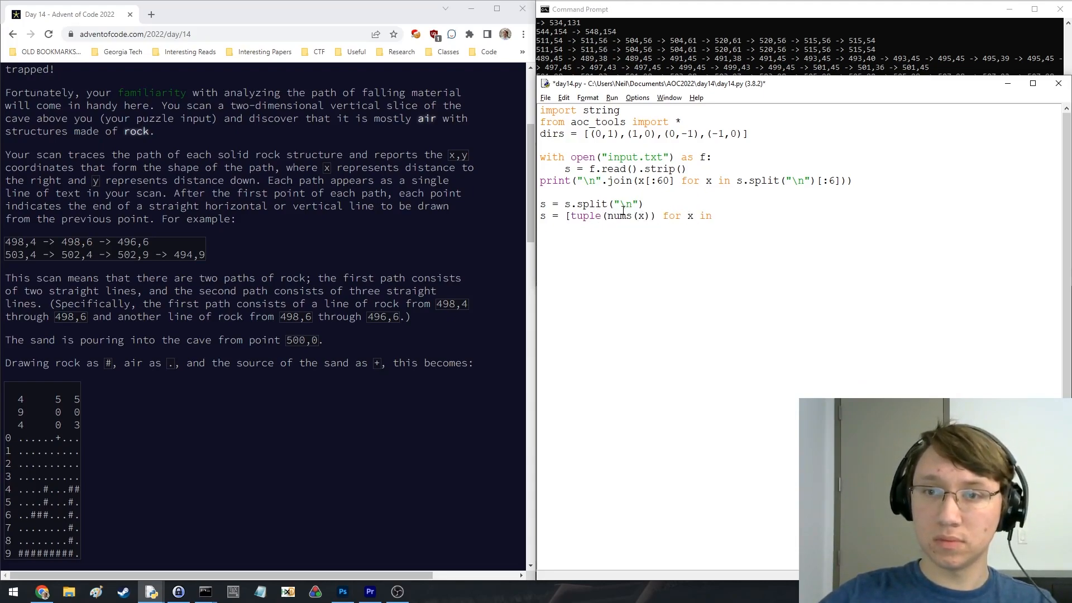
left_click(568, 216)
type("[")
key("End")
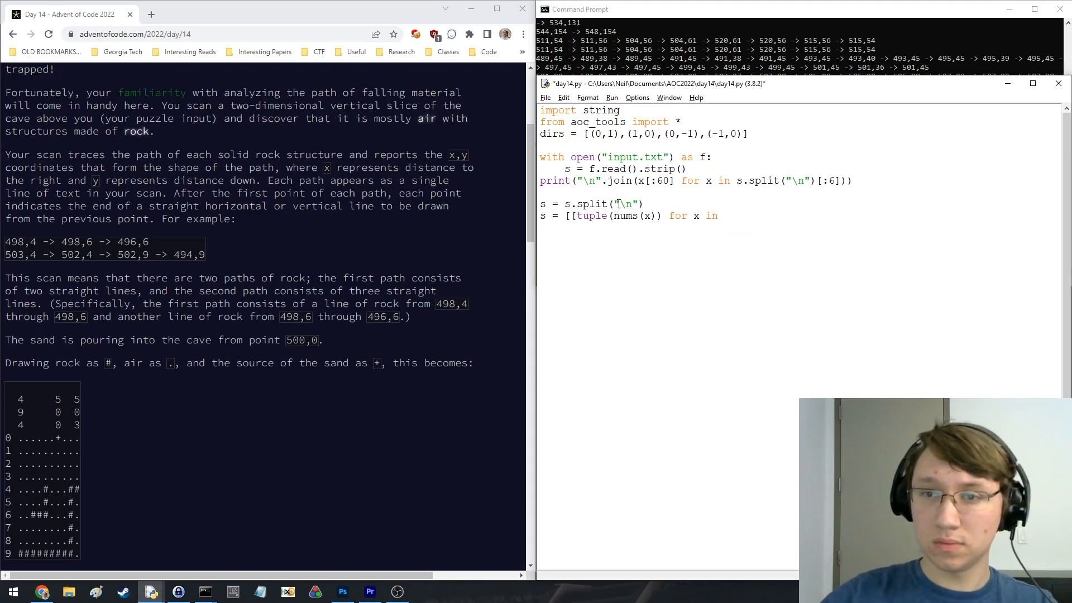
type("line.split(\"")
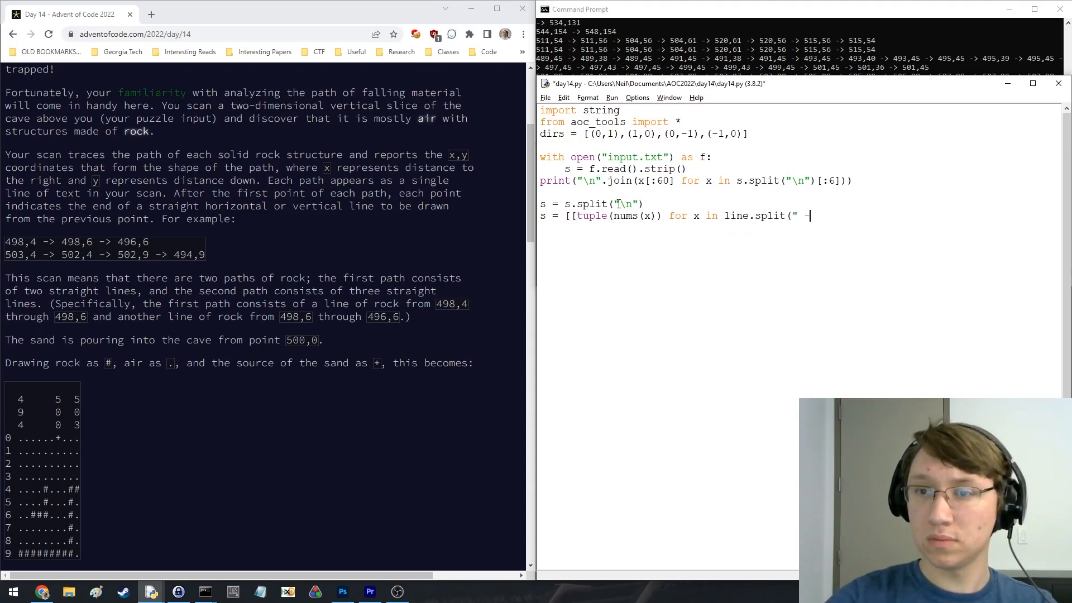
type(" -> \")]")
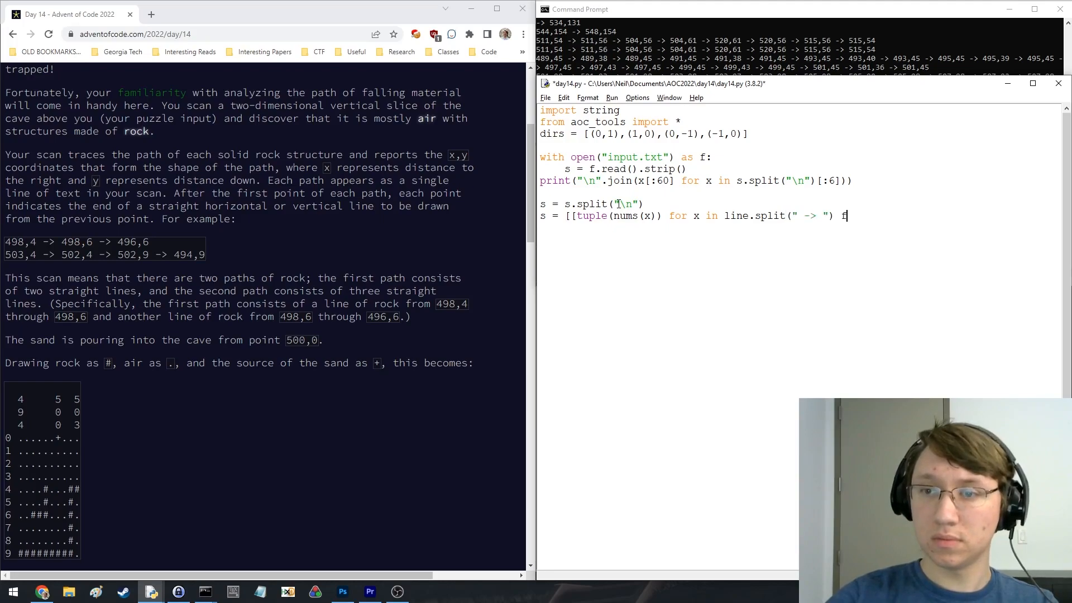
type(" for line in s]")
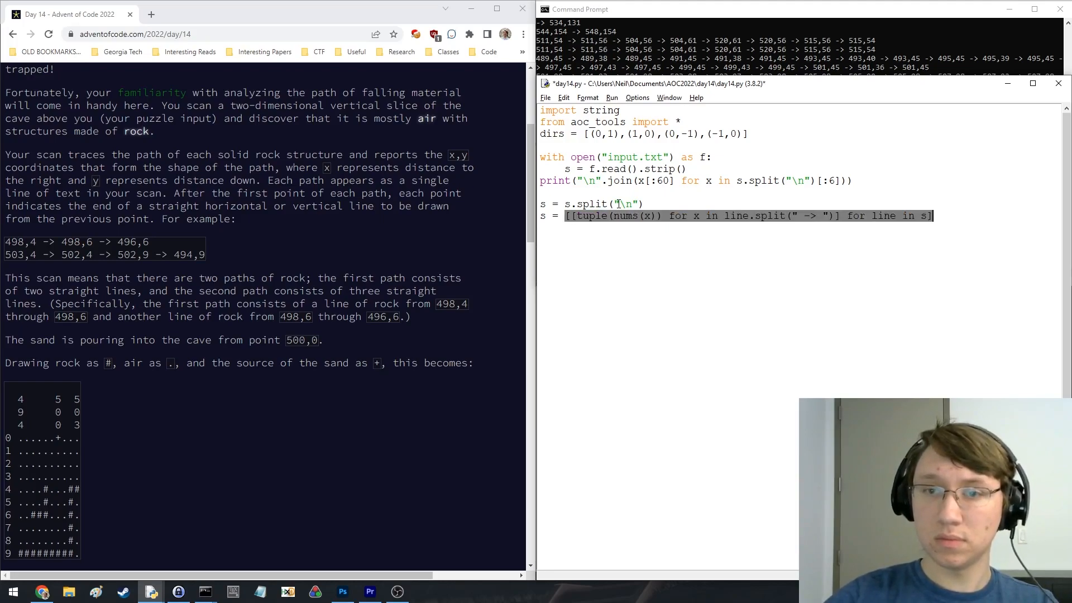
key("ctrl+s")
Run day14.py and inspect s[0] and s[1] in the shell to confirm the parsed rock paths
key("F5")
type("s[0]")
key("Return")
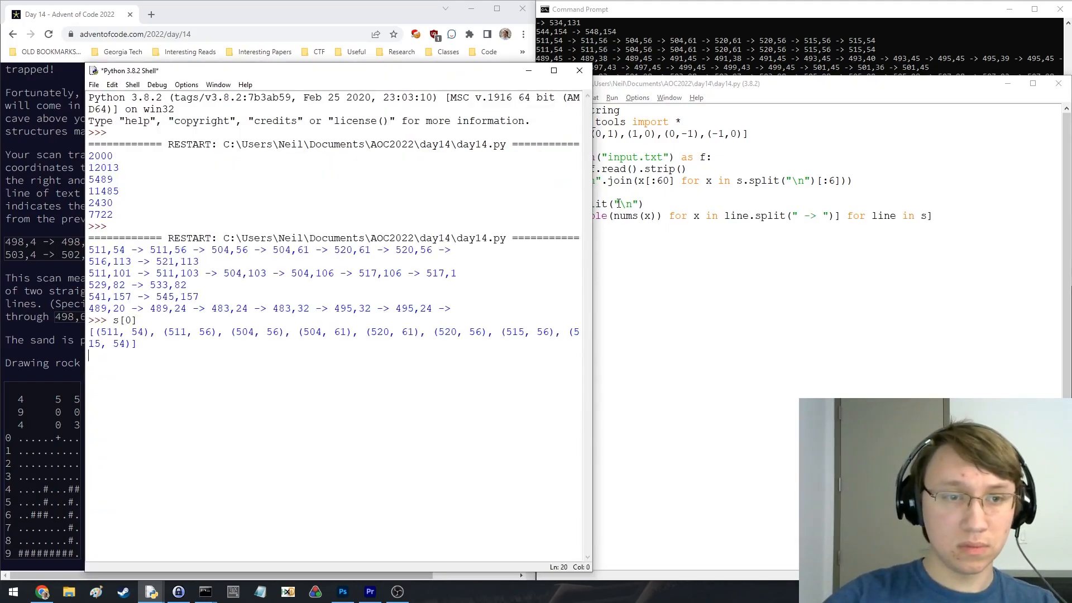
type("s[1]")
key("Return")
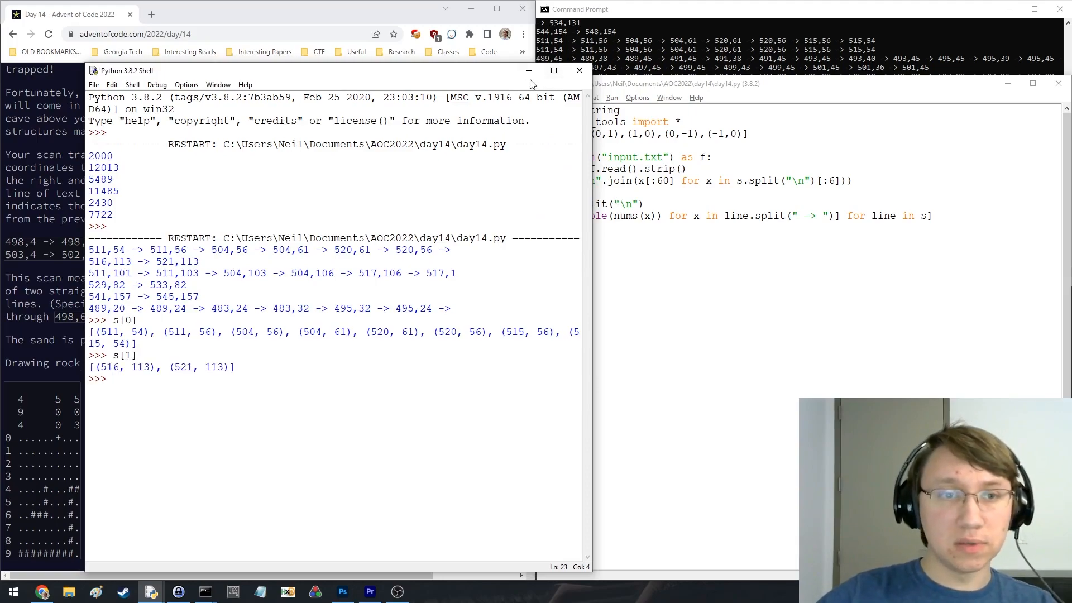
left_click(528, 71)
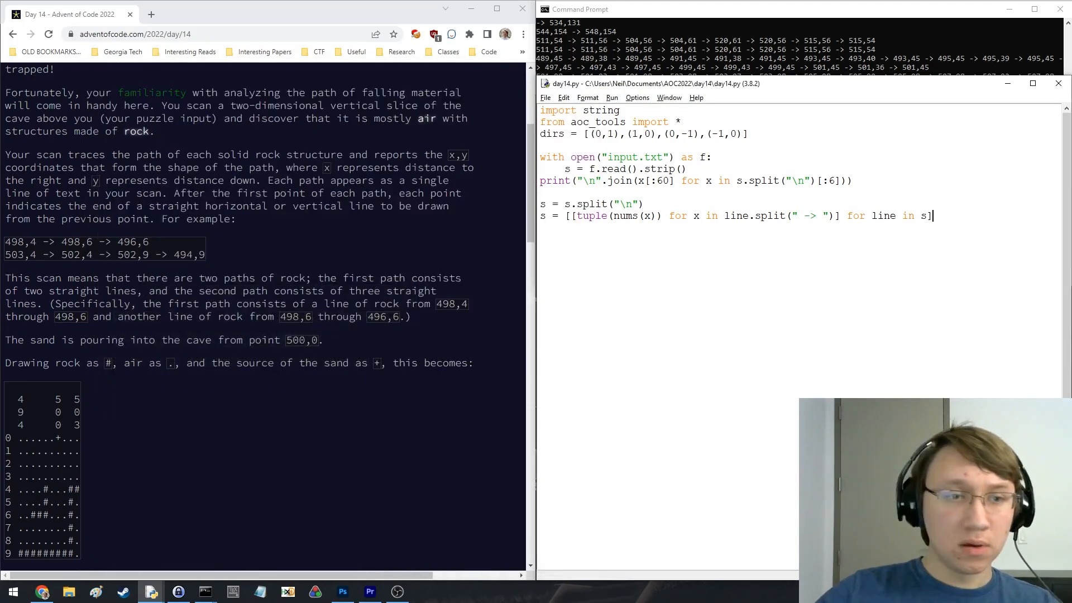
scroll(232, 247, "up", 5)
scroll(232, 247, "up", 3)
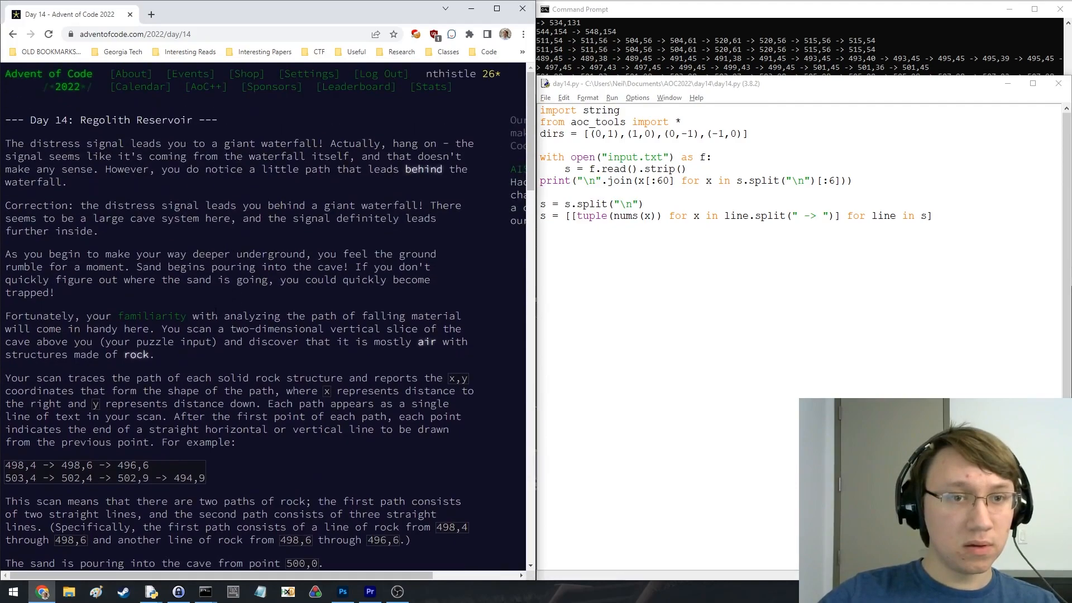
scroll(214, 301, "down", 1)
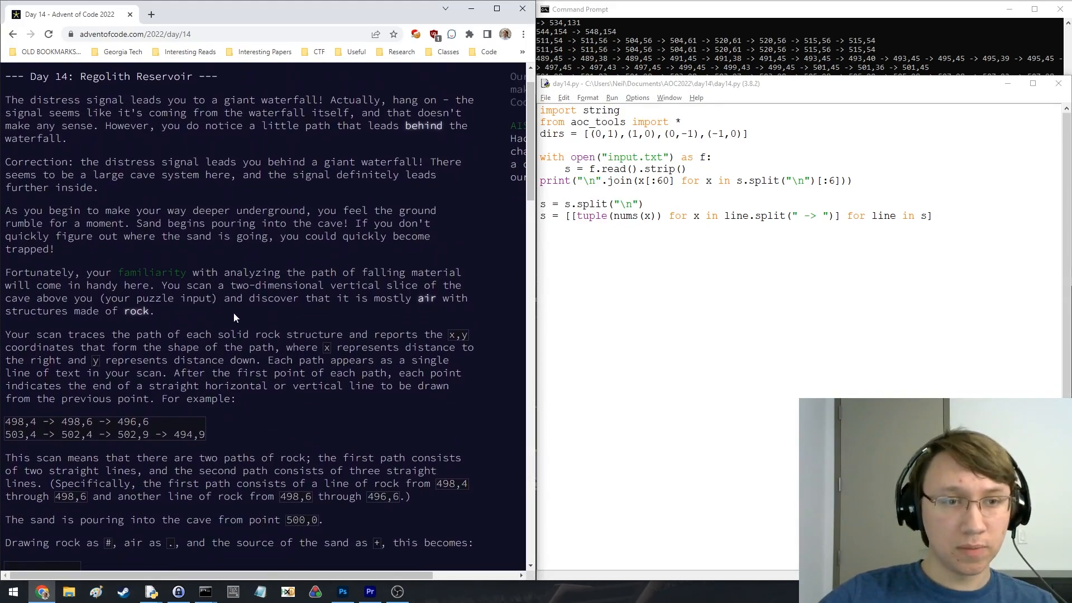
scroll(218, 313, "down", 1)
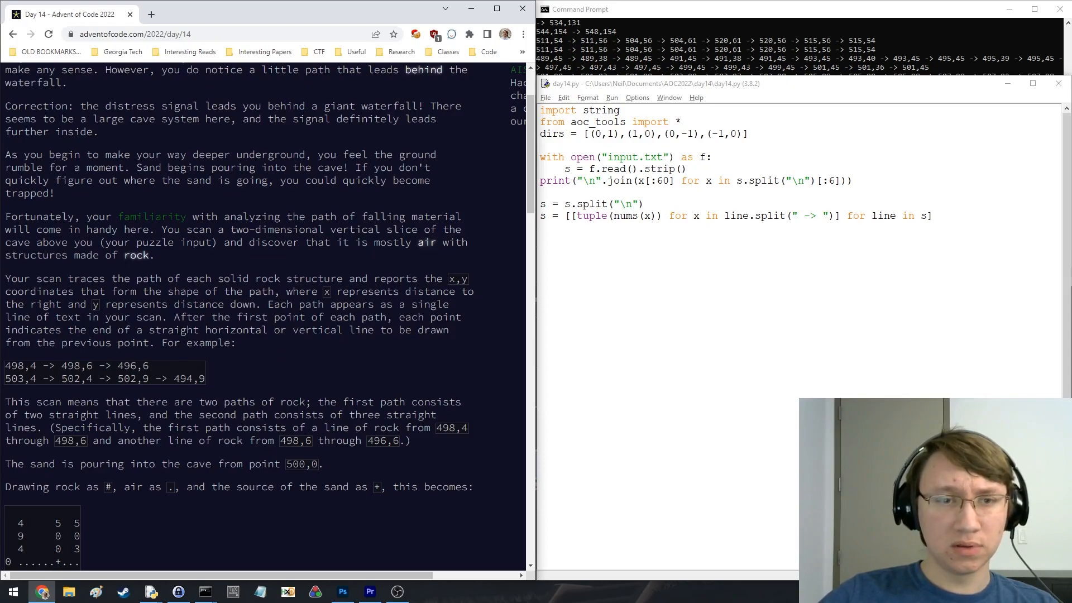
scroll(203, 335, "down", 2)
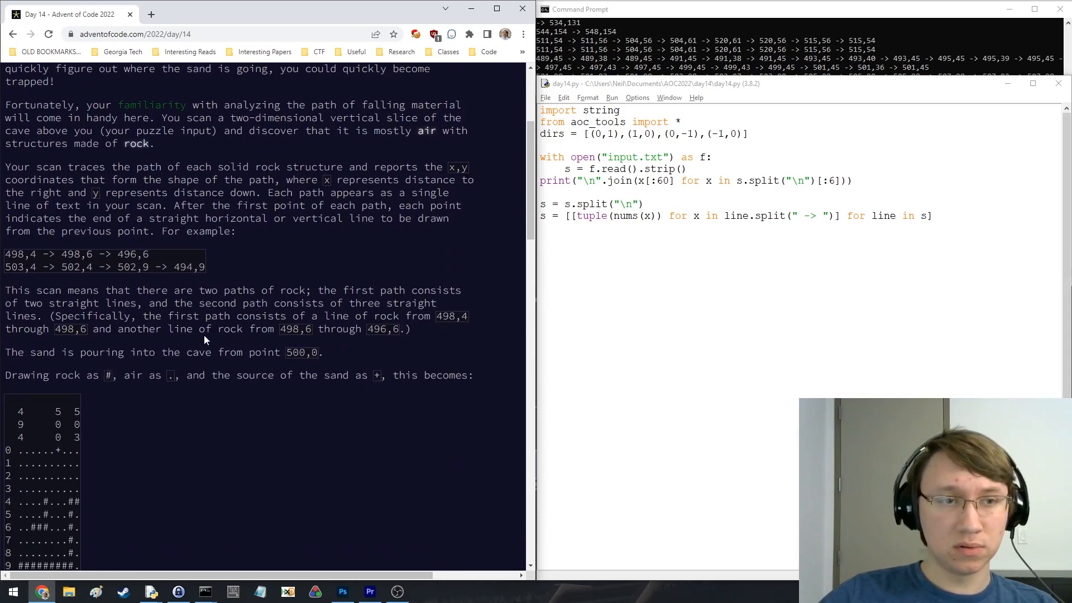
scroll(203, 335, "down", 2)
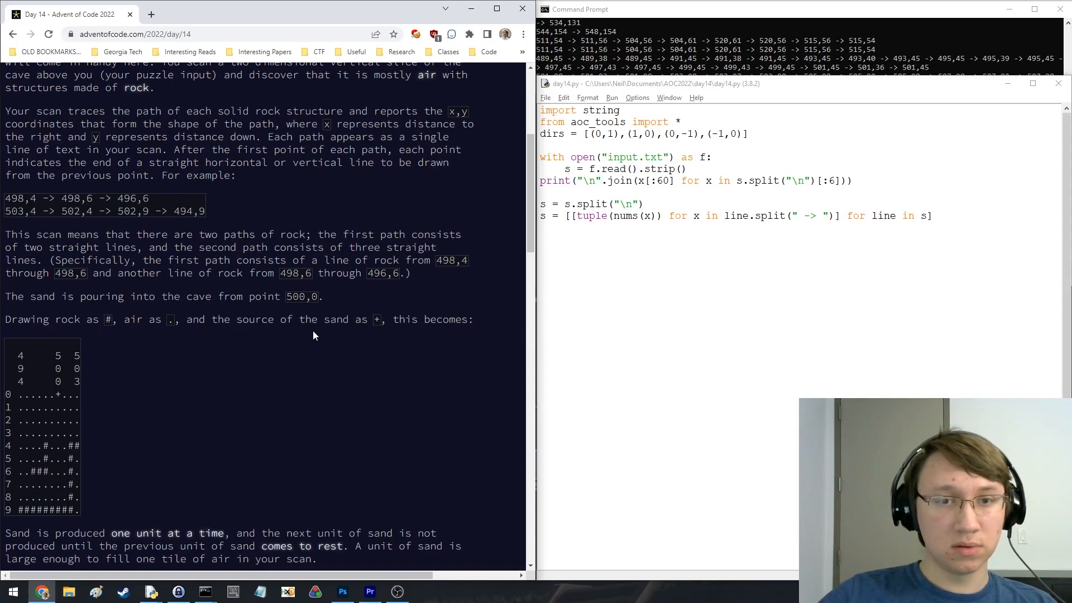
Add the line sand = (500,0) and start a fresh line below it for the grid
left_click(767, 264)
key("Return")
type("sand = ")
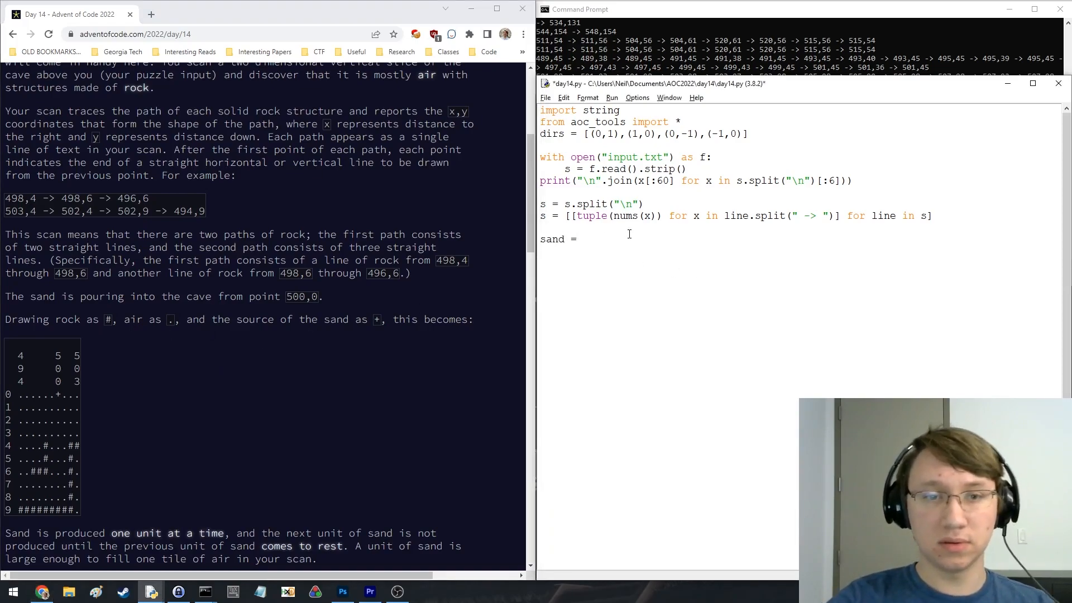
type("500,0")
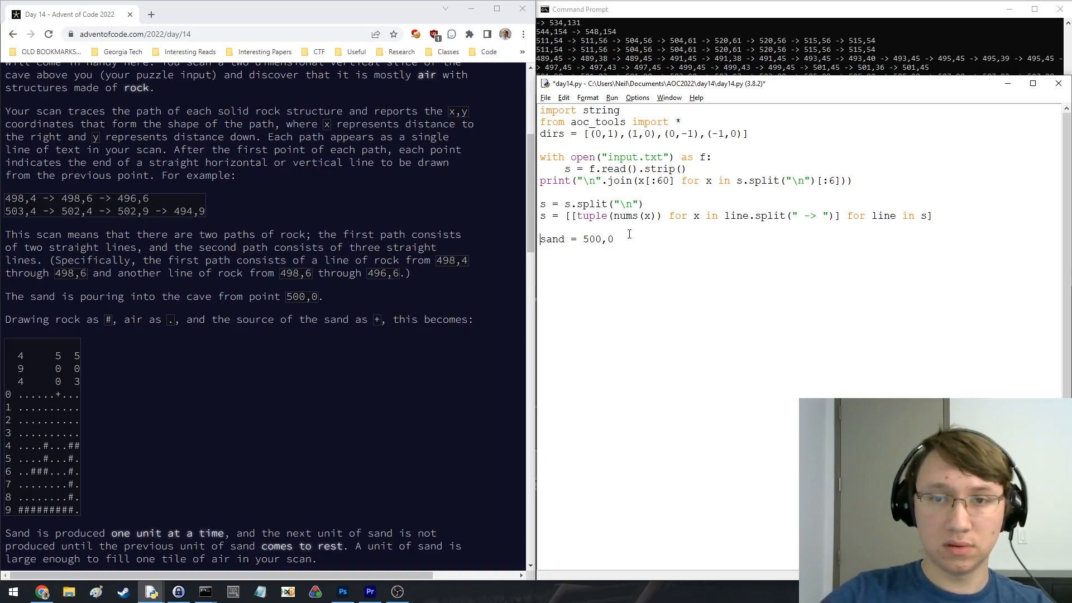
key("ctrl+Left")
key("ctrl+Left")
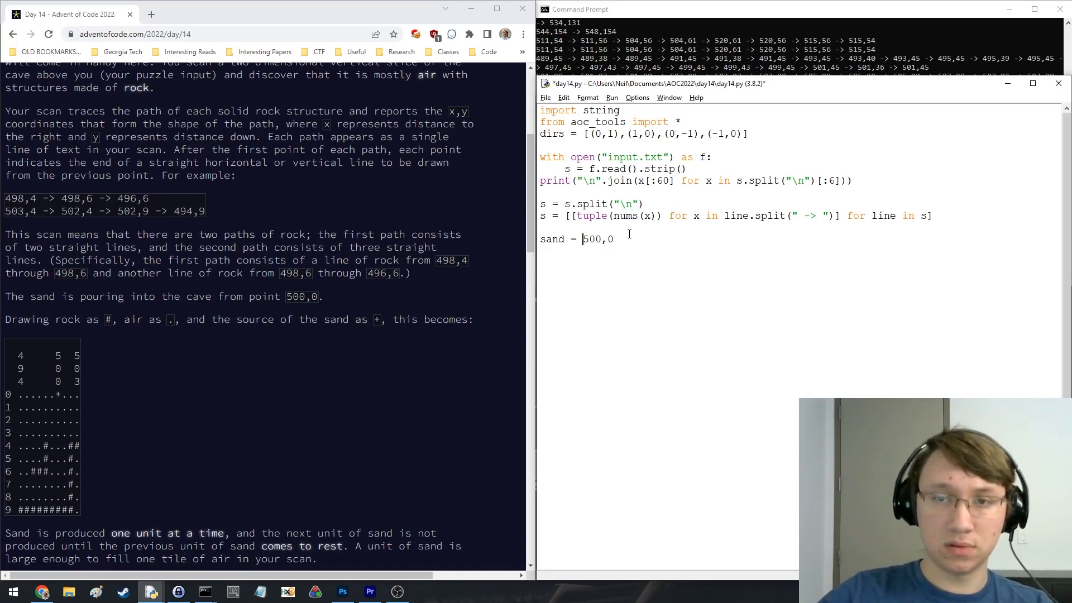
type("(")
key("End")
type(")")
key("Return")
key("Return")
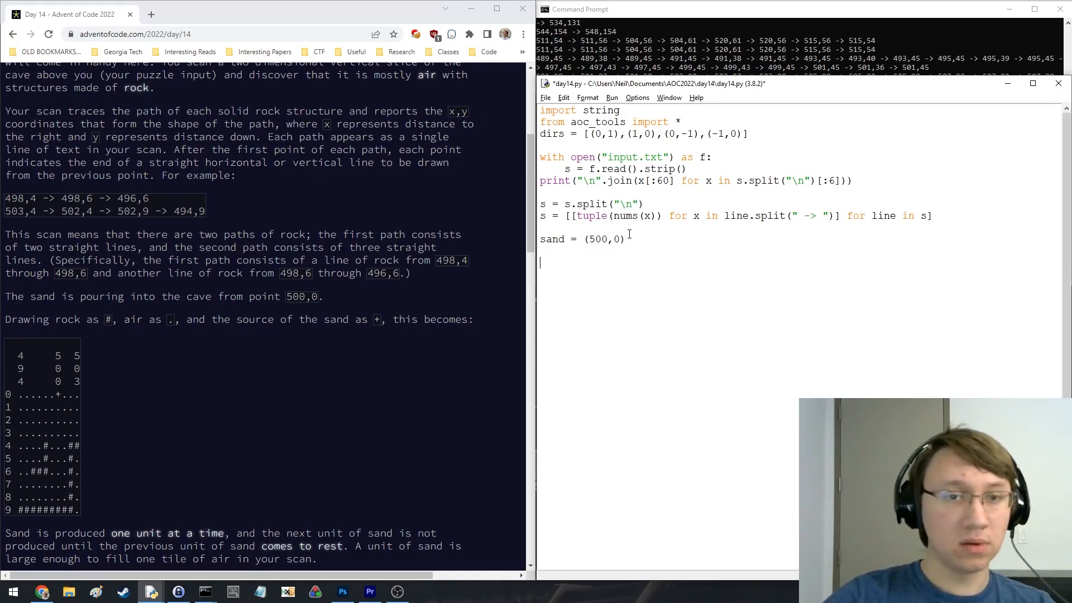
scroll(251, 379, "down", 3)
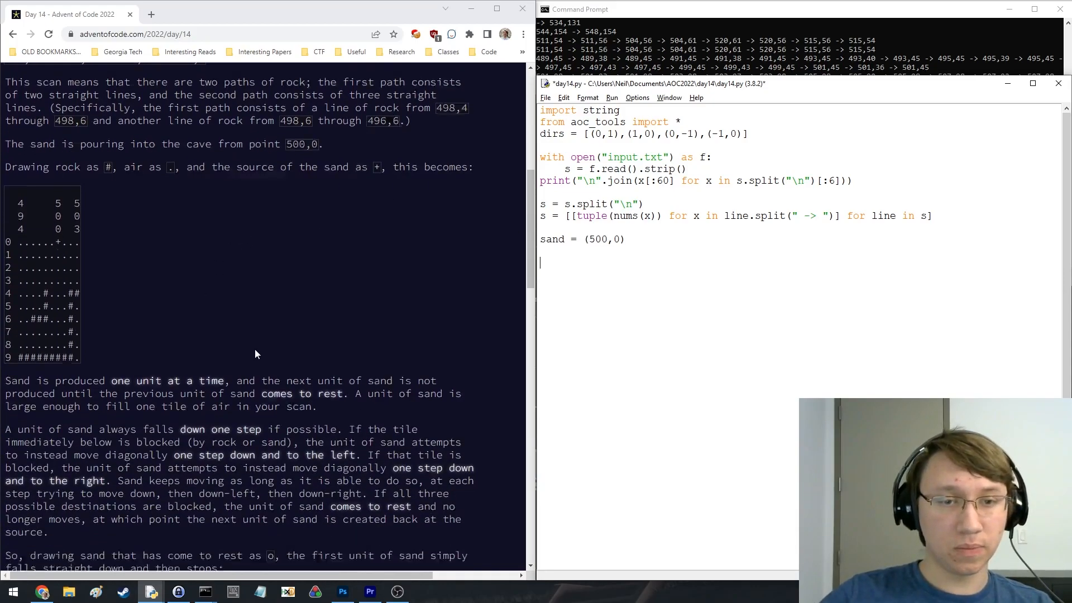
scroll(255, 348, "down", 3)
scroll(281, 338, "down", 3)
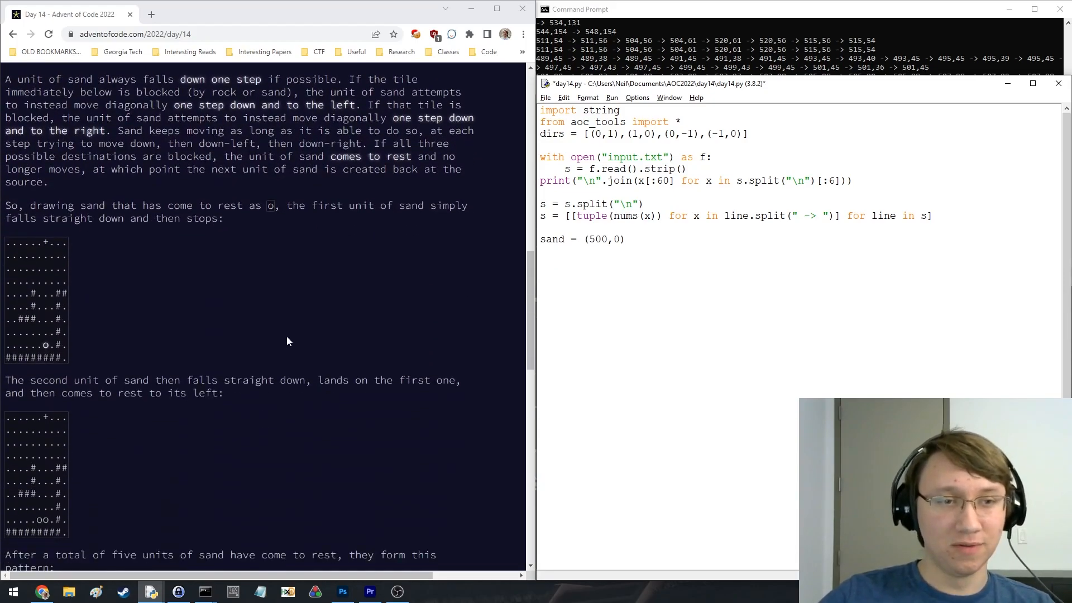
scroll(282, 335, "down", 3)
scroll(268, 327, "up", 3)
scroll(262, 320, "up", 5)
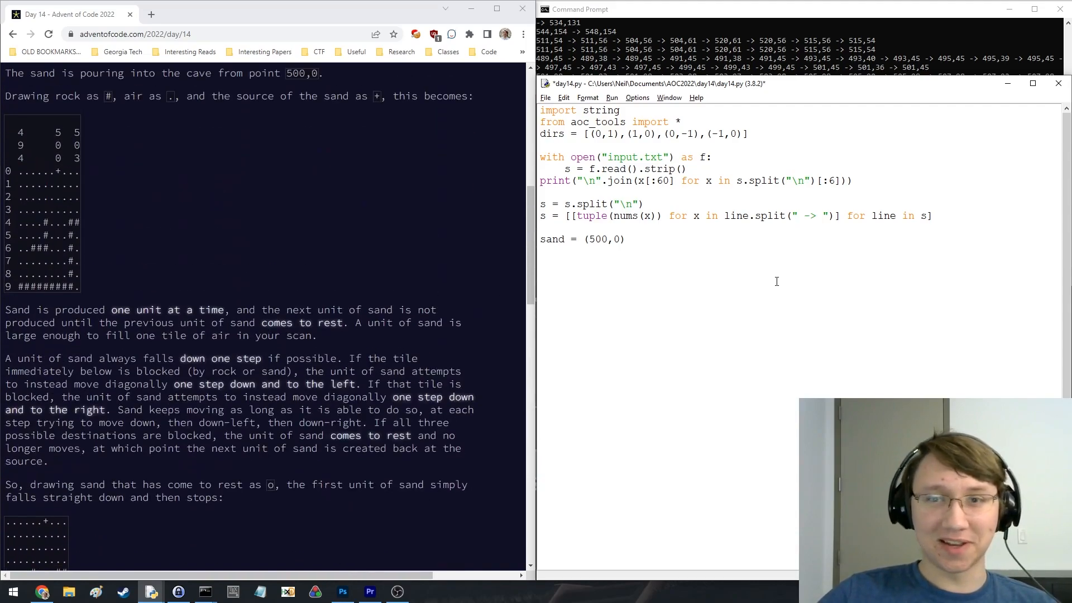
type("grid = ")
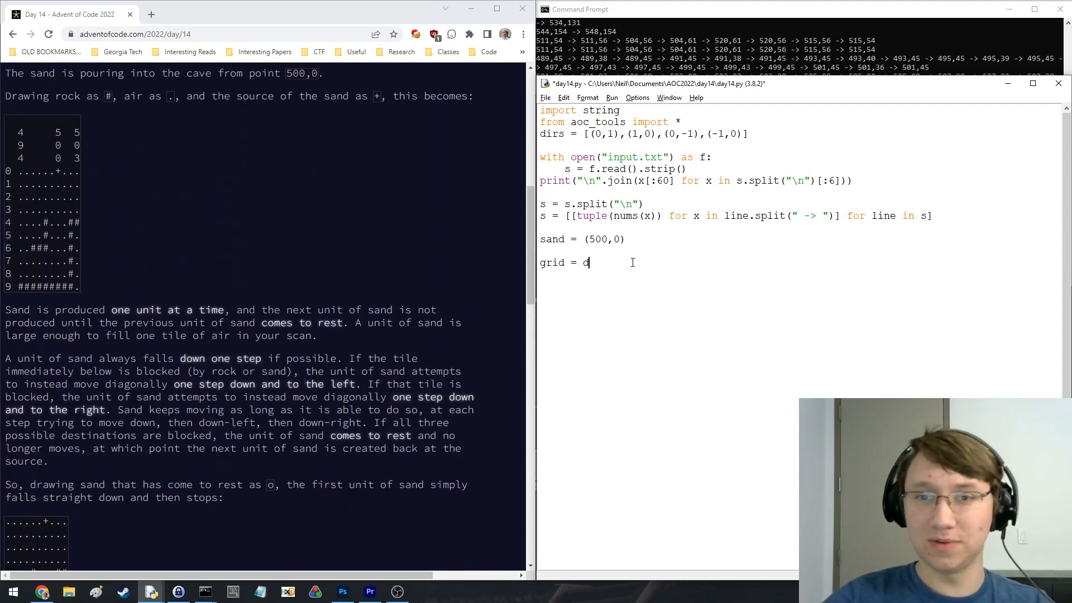
type("defaultdict(")
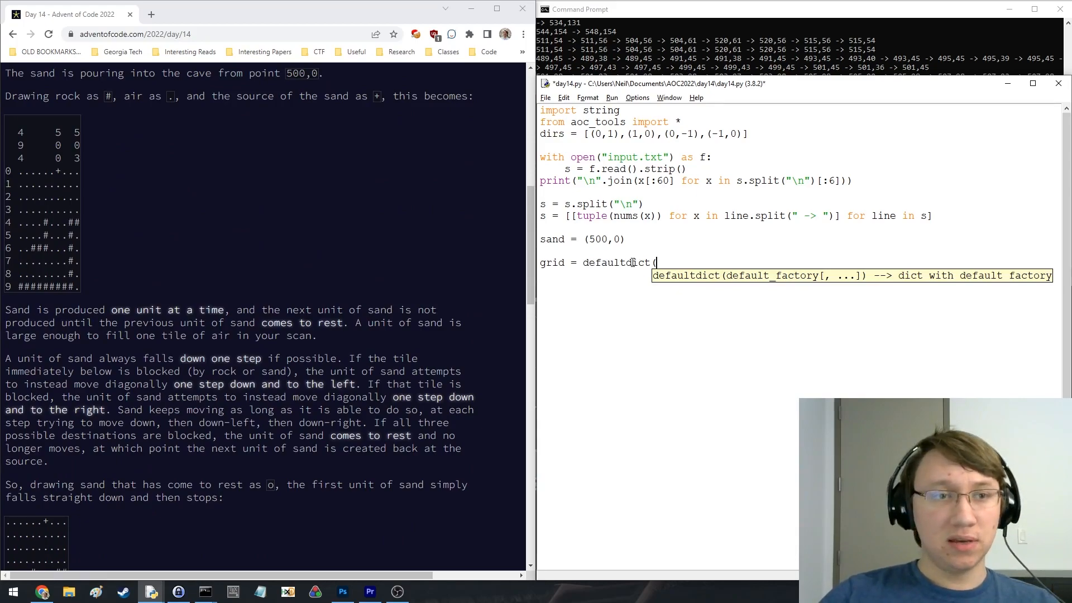
type("lambda : ")
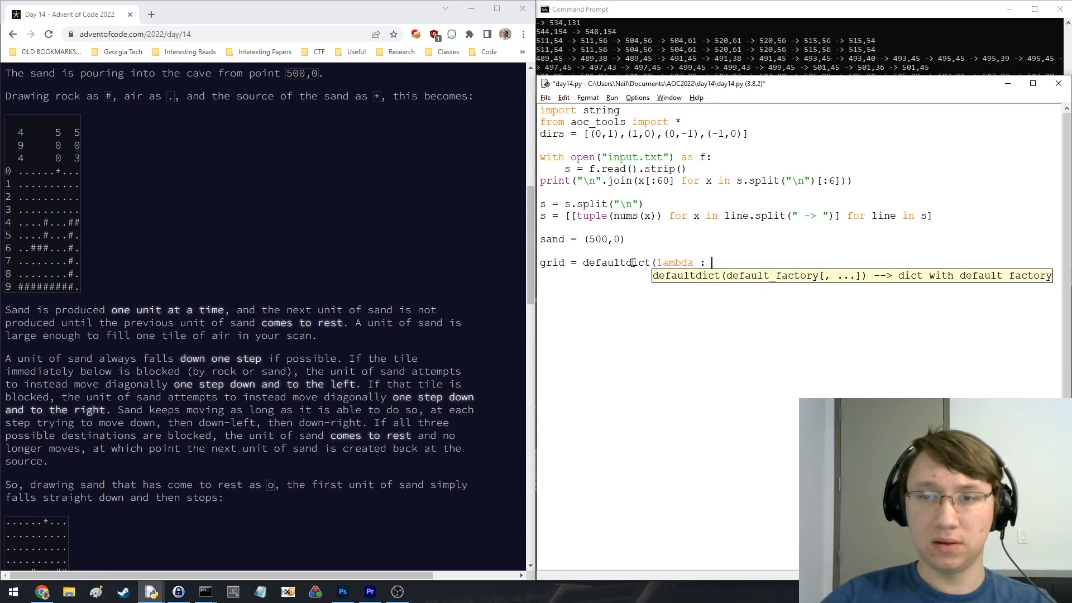
type("False)")
Define grid as a defaultdict of 0 with legend comments: 0 -> air, 1 -> solid
key("BackSpace")
key("BackSpace")
key("BackSpace")
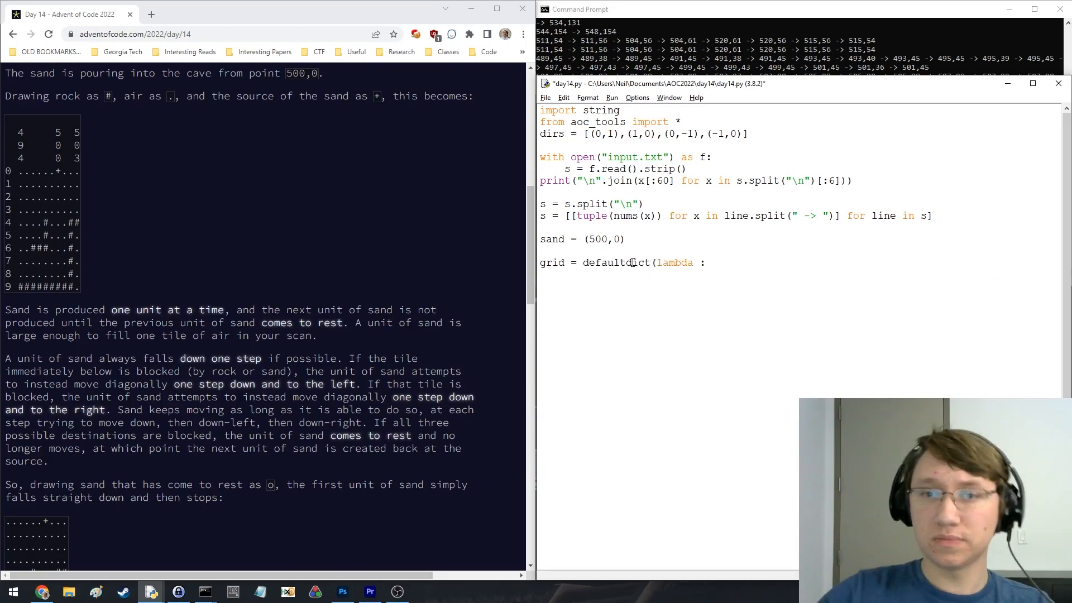
key("Home")
key("Return")
key("Up")
type("# 0")
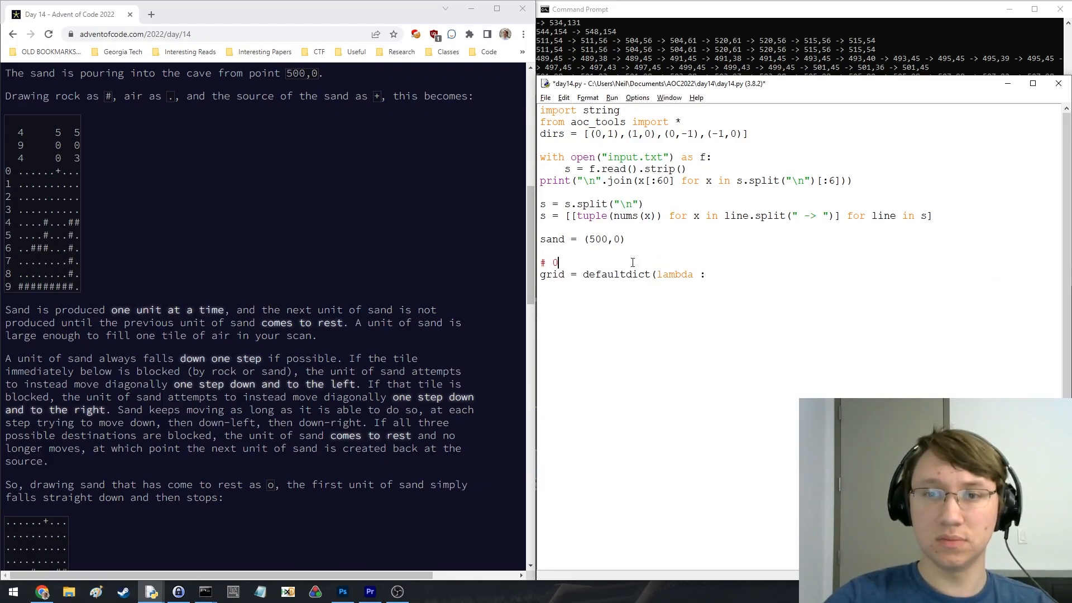
type(" -> air")
key("Return")
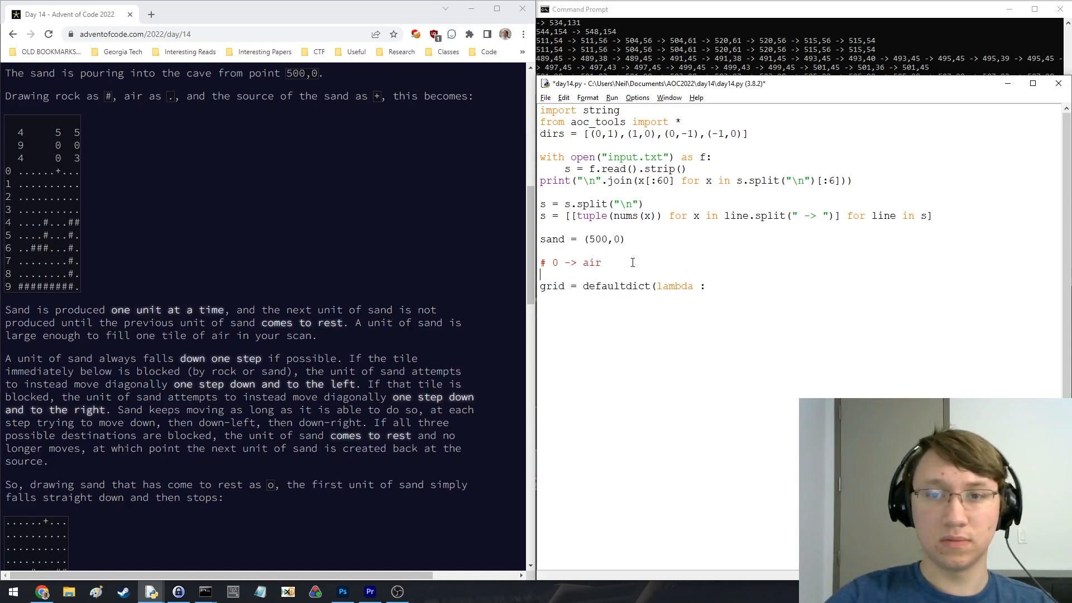
type("# 1 -> solid")
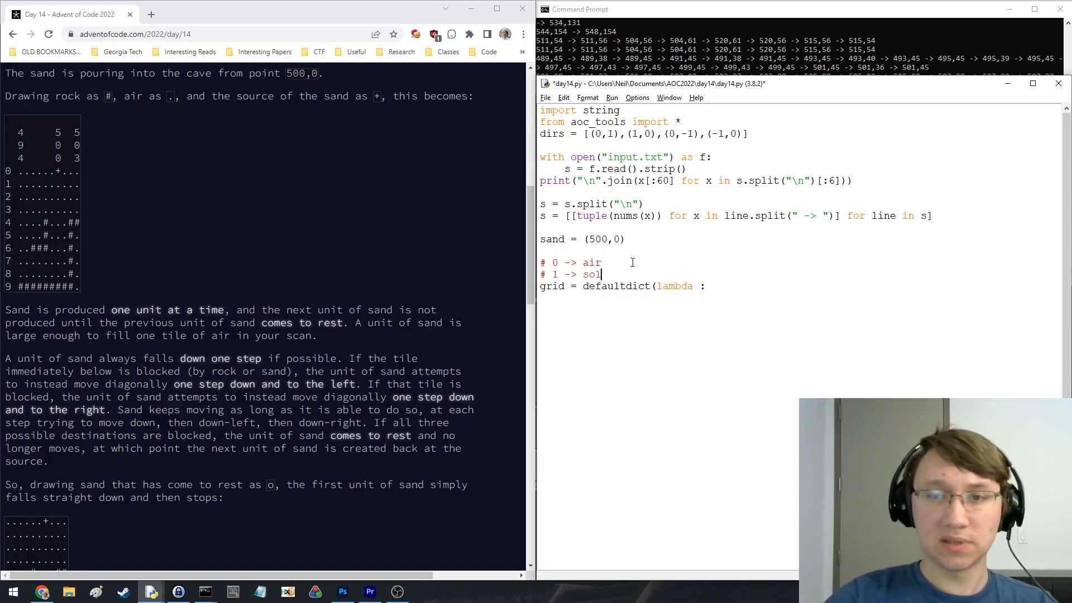
key("Return")
type("#")
key("Down")
key("End")
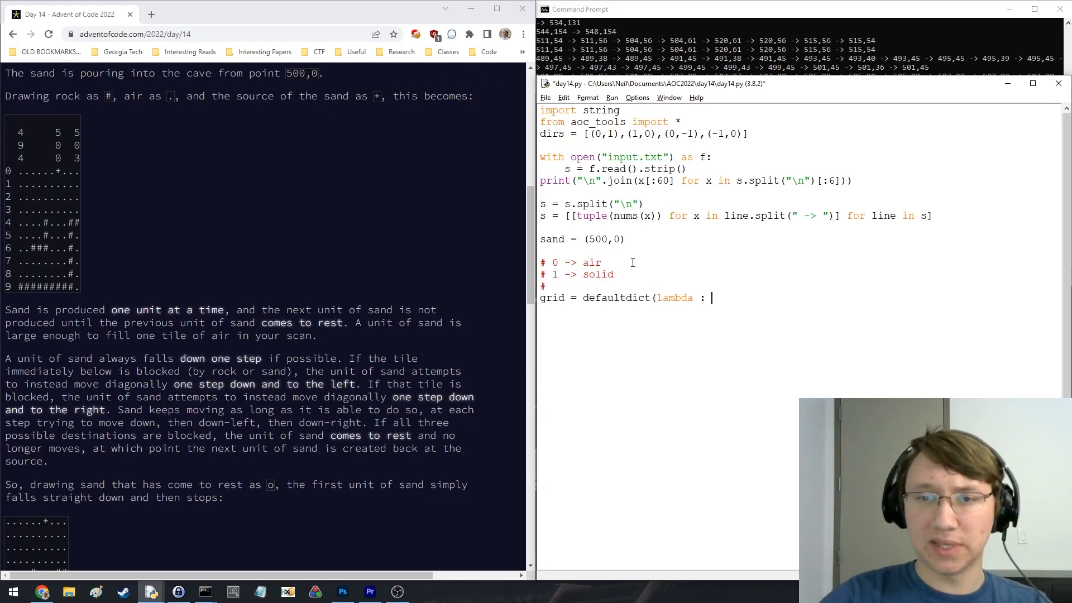
type("0)")
key("Return")
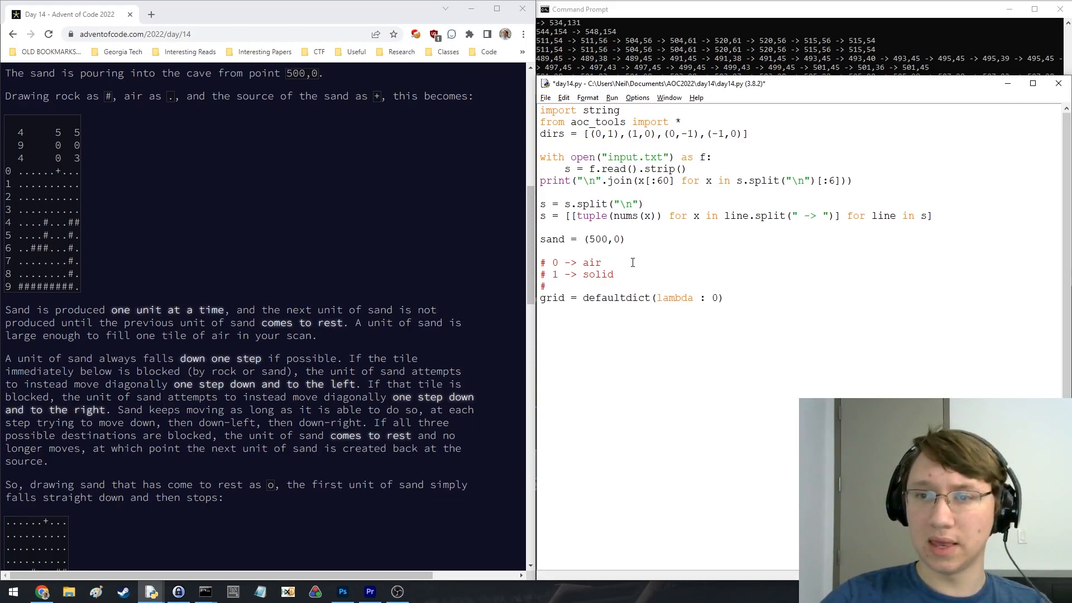
type("for ")
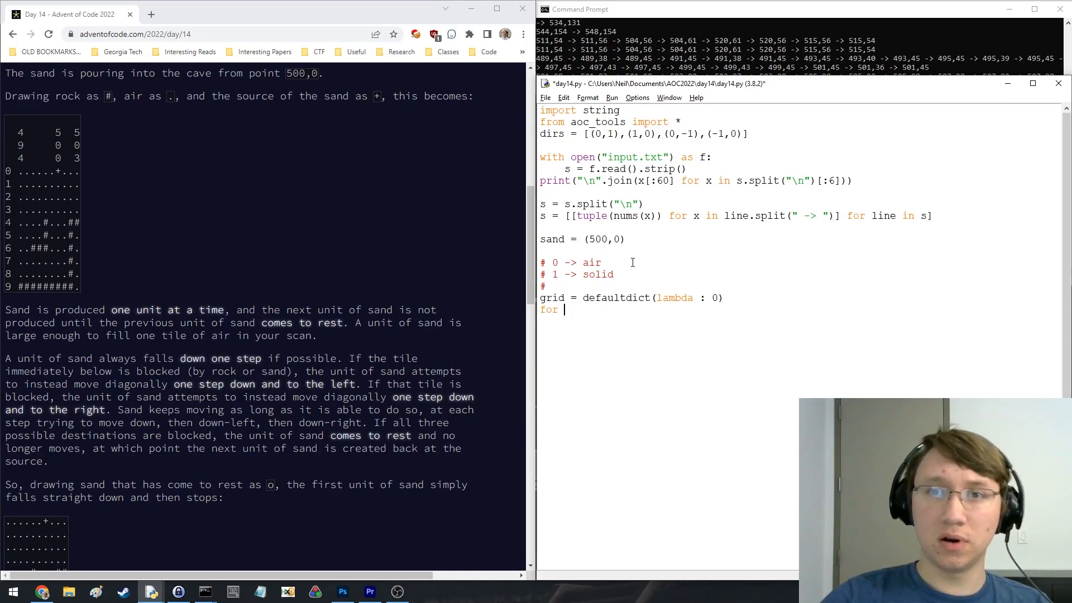
type("line in s:")
Loop over each line's consecutive point pairs as (ax,ay) and (bx,by)
key("Return")
type("for ")
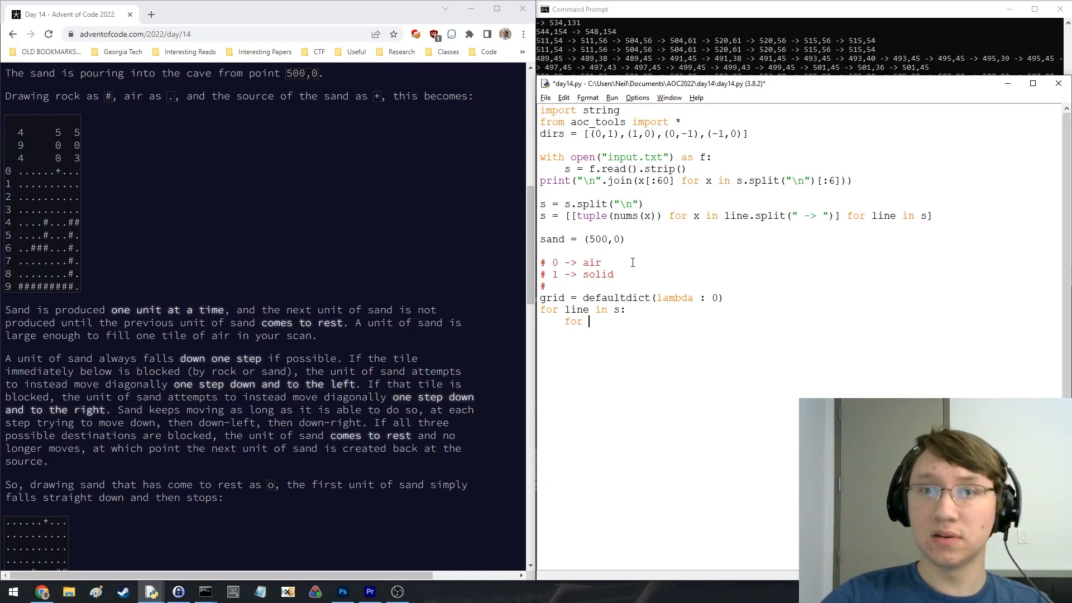
type("a,b in zip(line,line[")
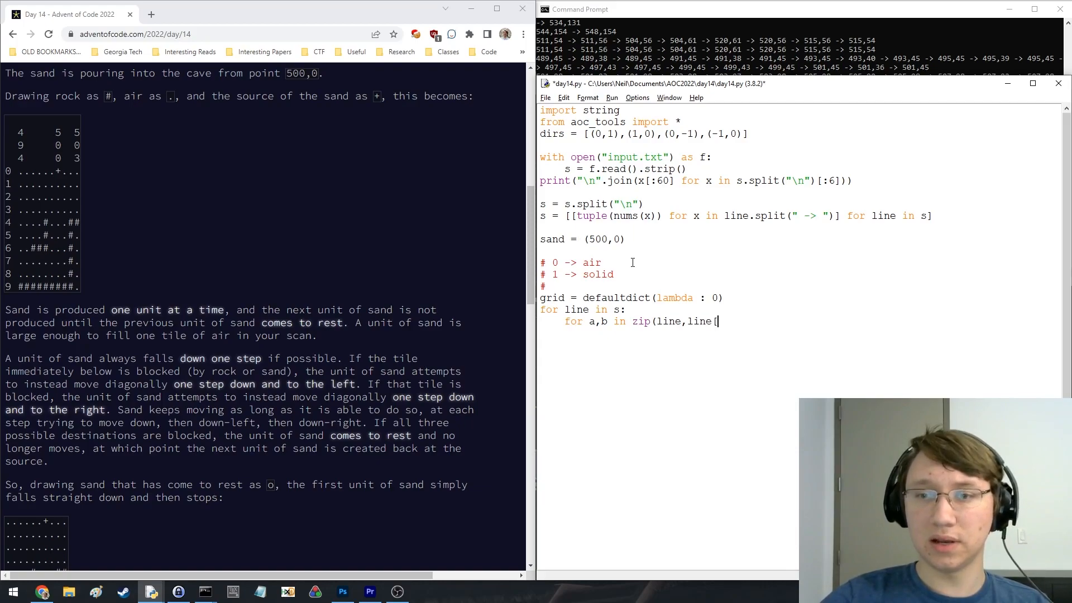
type("1:]):")
key("Return")
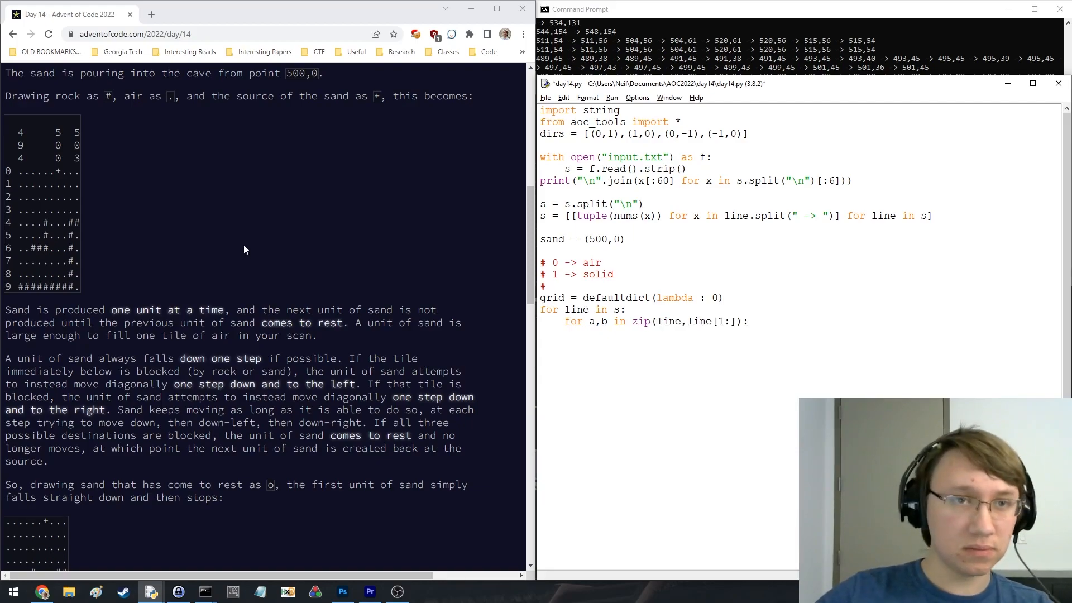
scroll(251, 267, "up", 5)
scroll(252, 267, "up", 2)
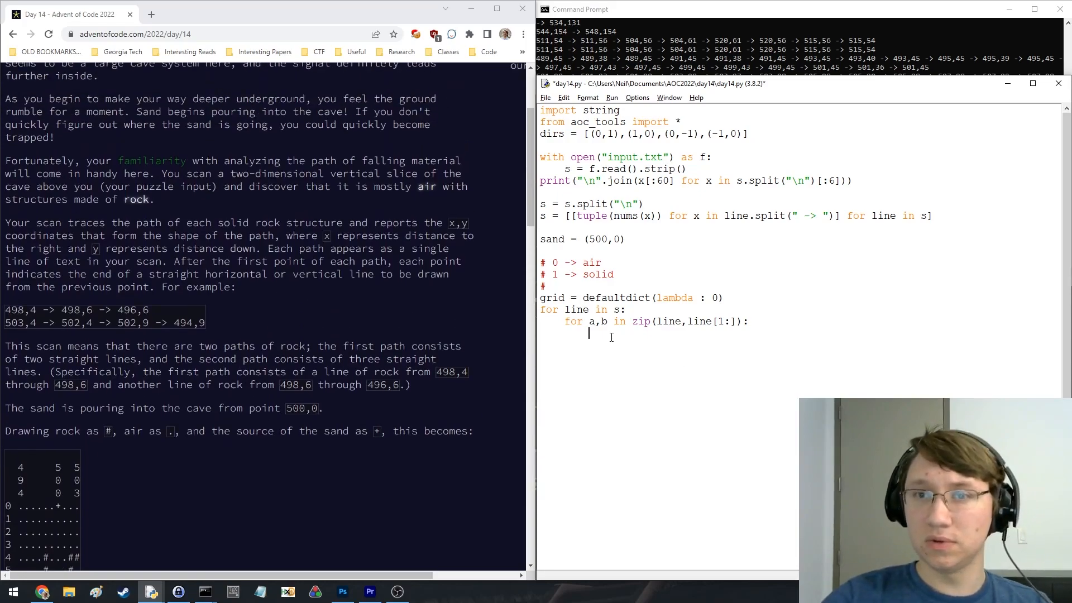
type("dx=")
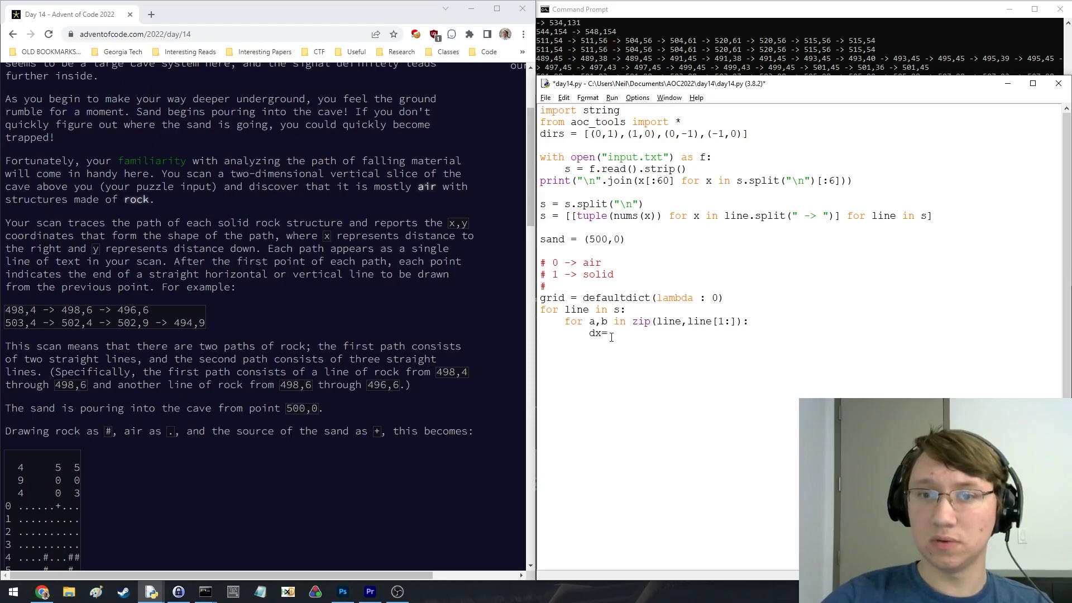
key("Up")
type("(")
key("Right")
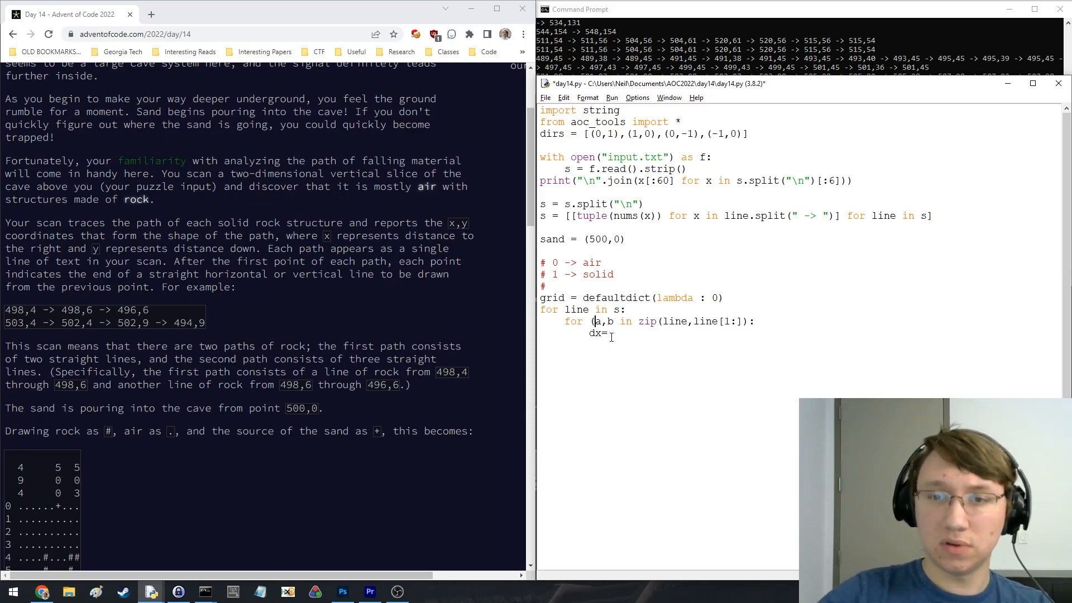
type("x,ay)")
key("shift+ctrl+Left")
key("Right")
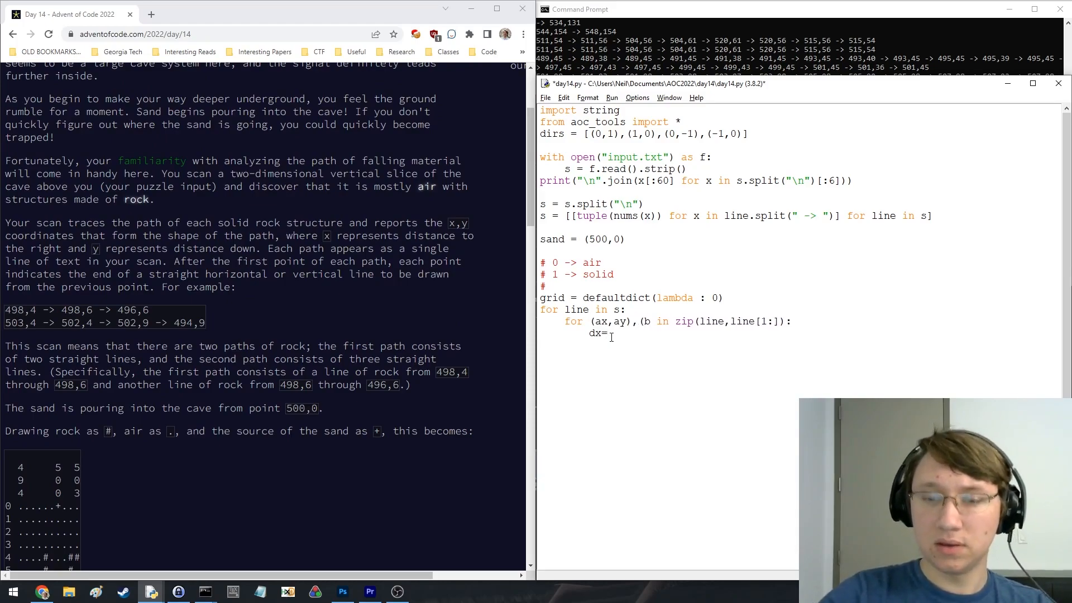
key("Right")
key("Right")
key("BackSpace")
type("(bx")
type(",by)")
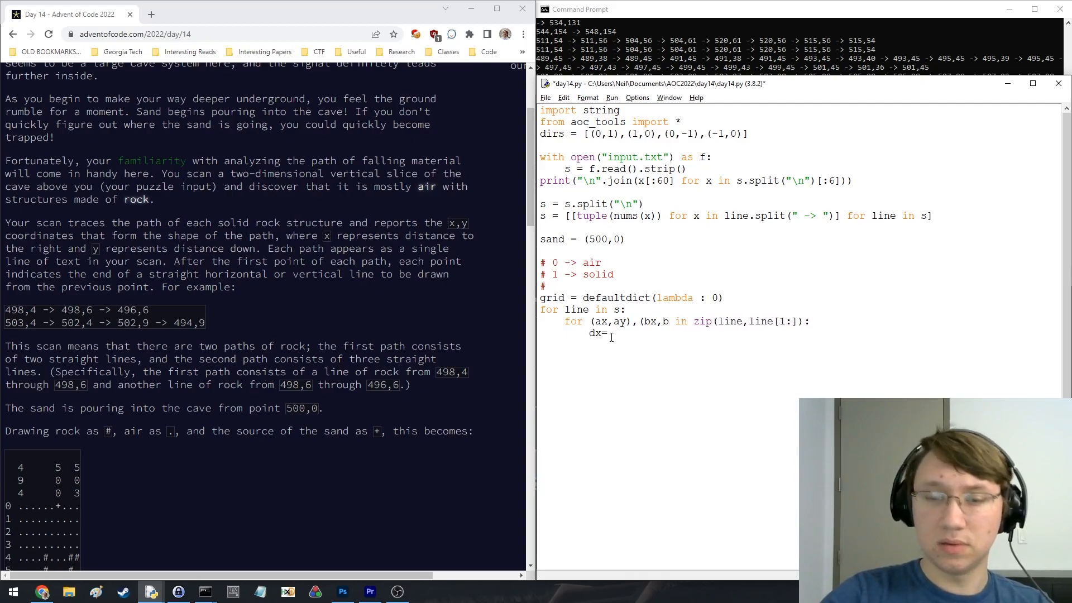
Compute dx = bx-ax and normalise it to its sign when nonzero
key("Down")
key("End")
key("BackSpace")
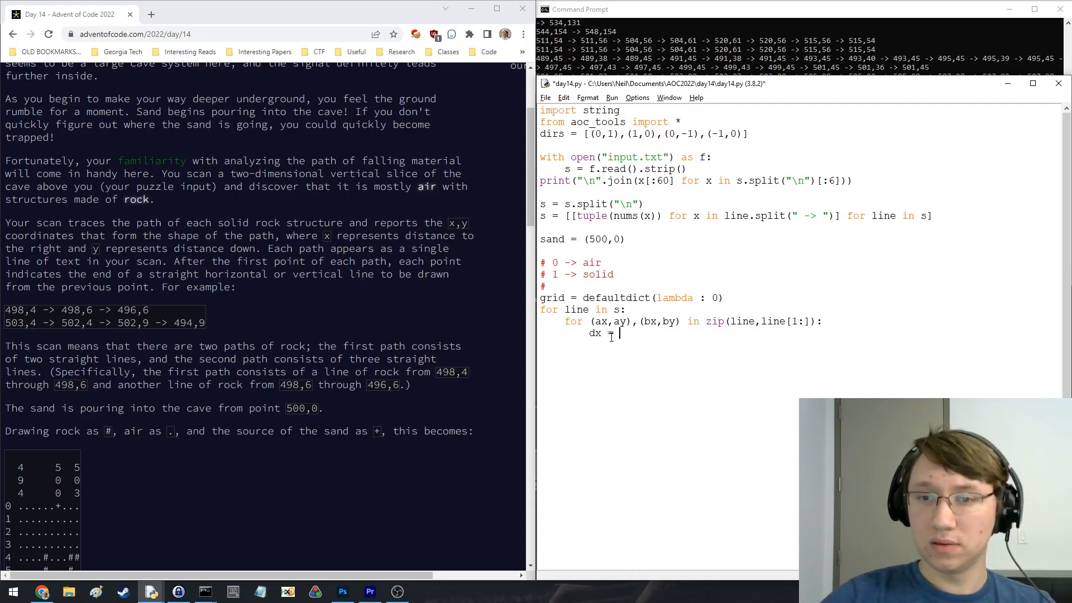
type("= bx-a")
key("BackSpace")
key("BackSpace")
key("BackSpace")
key("BackSpace")
type("(b")
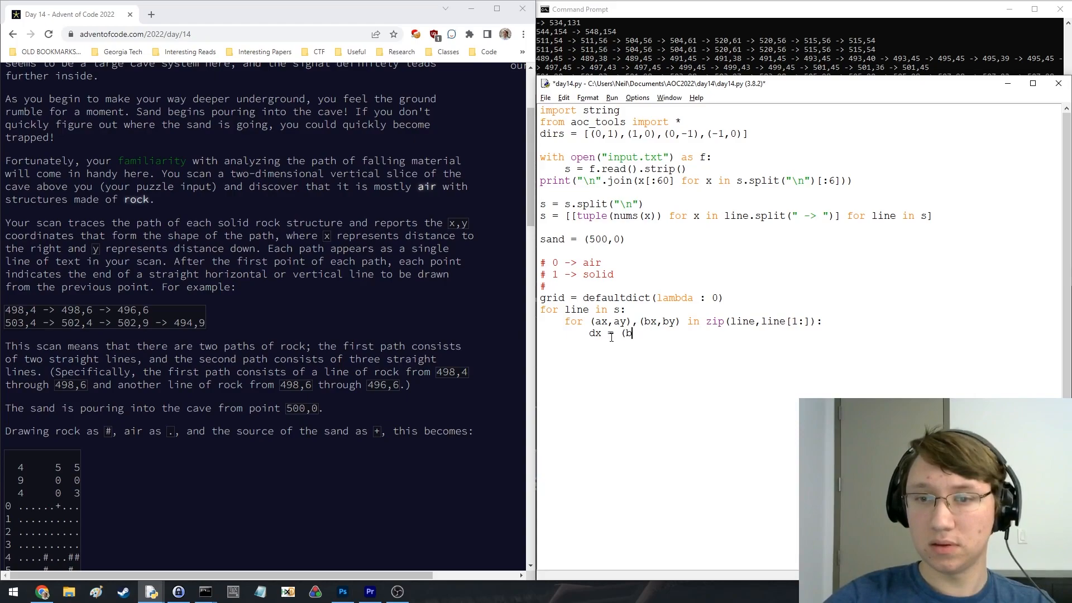
key("BackSpace")
key("BackSpace")
type("bx-ax         ")
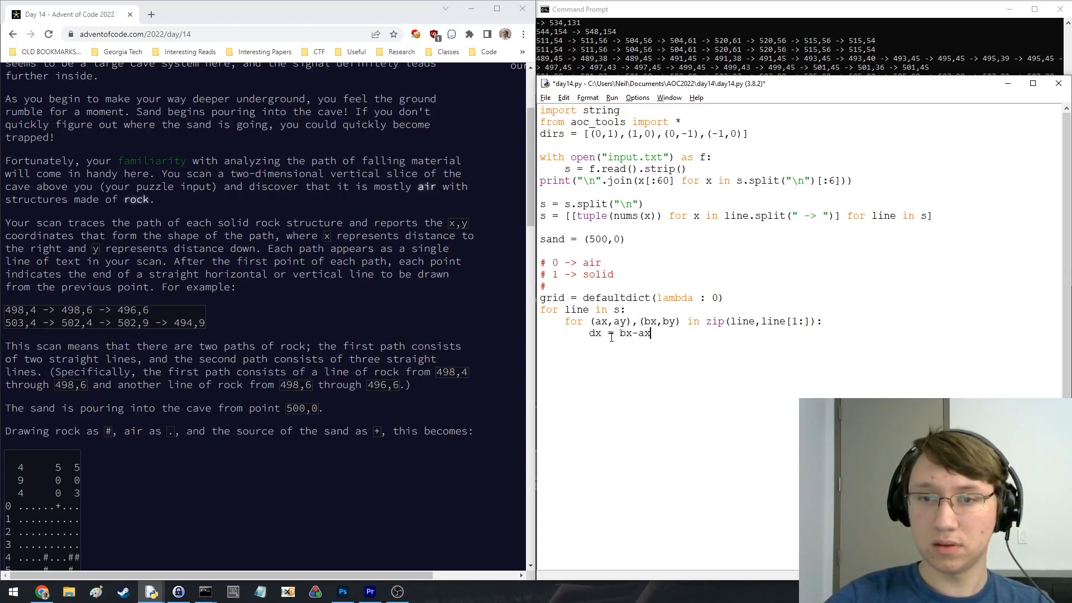
type("dx")
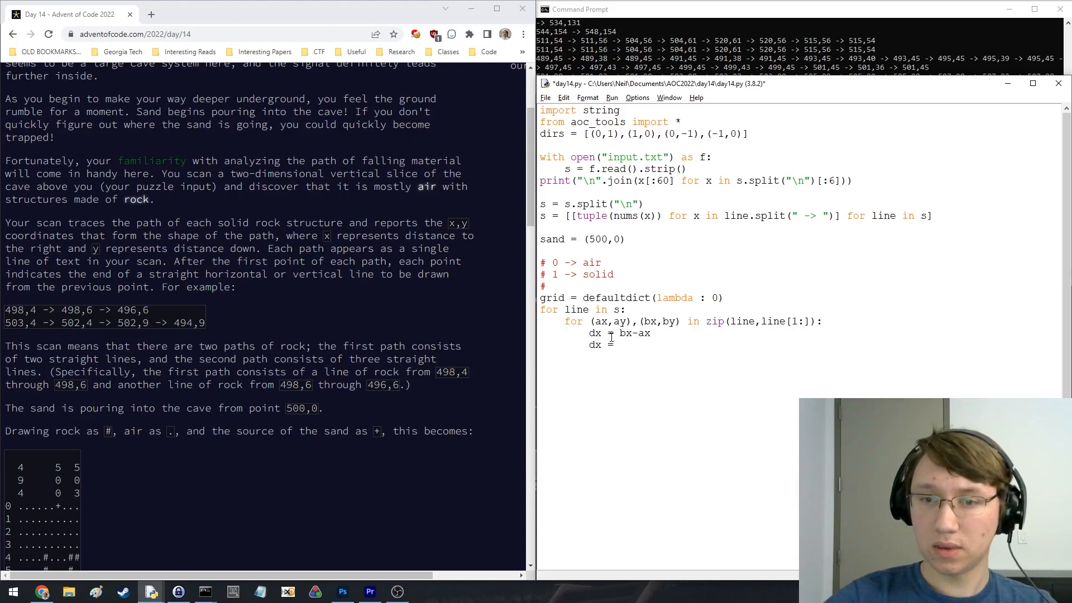
type(" = dx // abs(dx)")
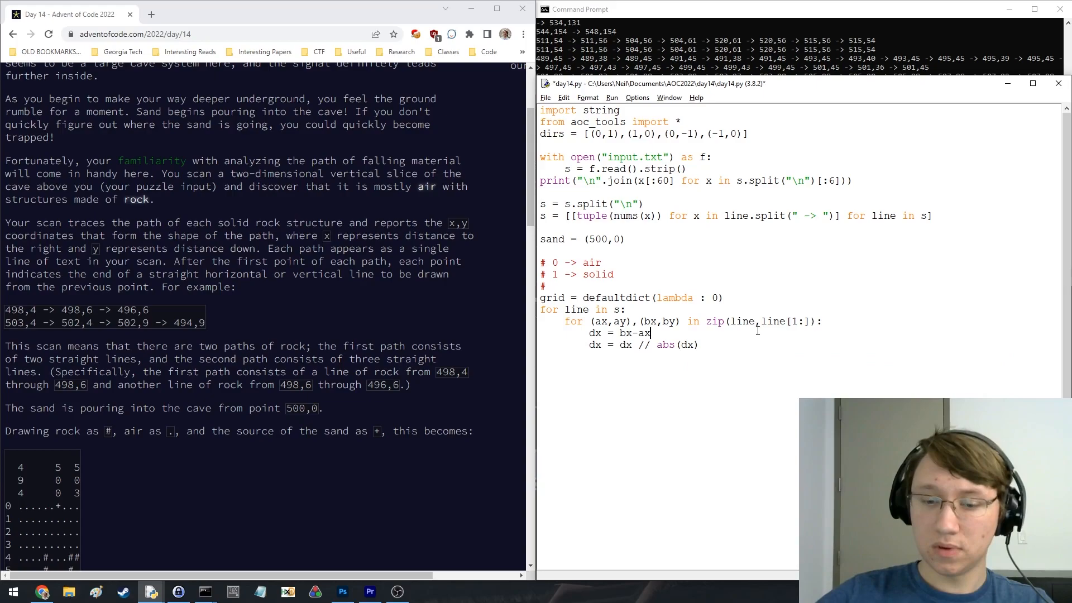
key("Return")
type("if dx is ")
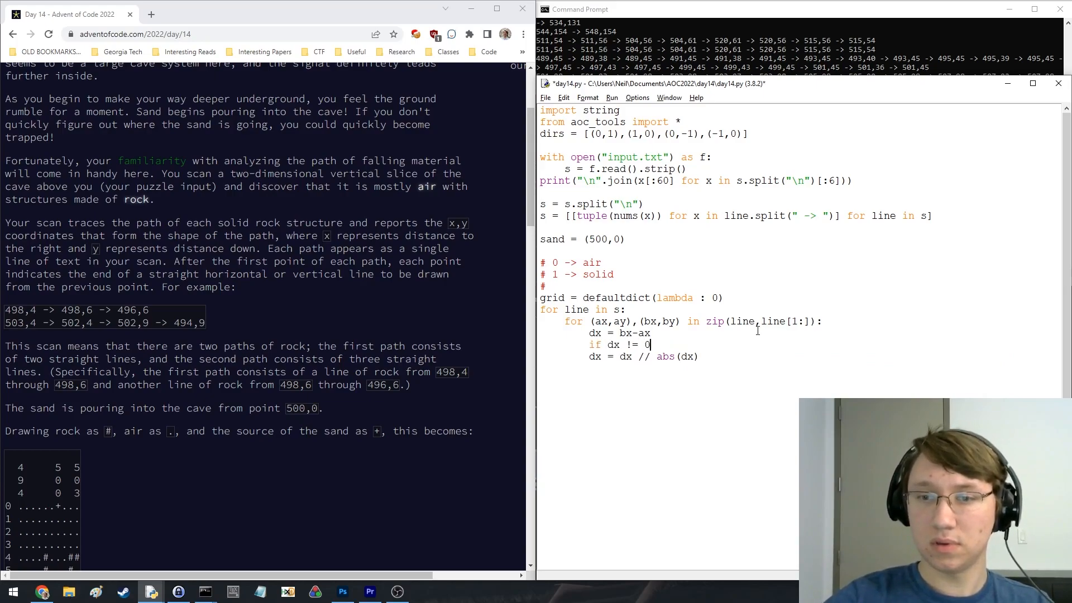
type(":")
key("Down")
key("Tab")
Duplicate the three dx lines and rewrite the copy's expression as dy = by-ay
key("shift+Up")
key("shift+Up")
key("shift+Up")
key("shift+End")
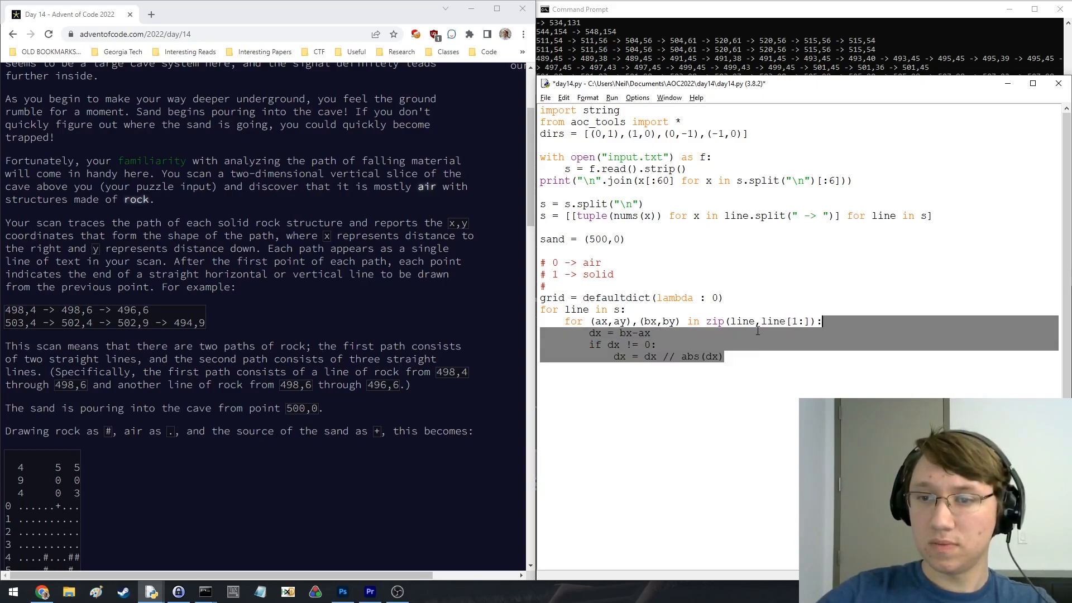
key("ctrl+c")
key("ctrl+v")
key("ctrl+v")
left_click(602, 368)
key("BackSpace")
type("y")
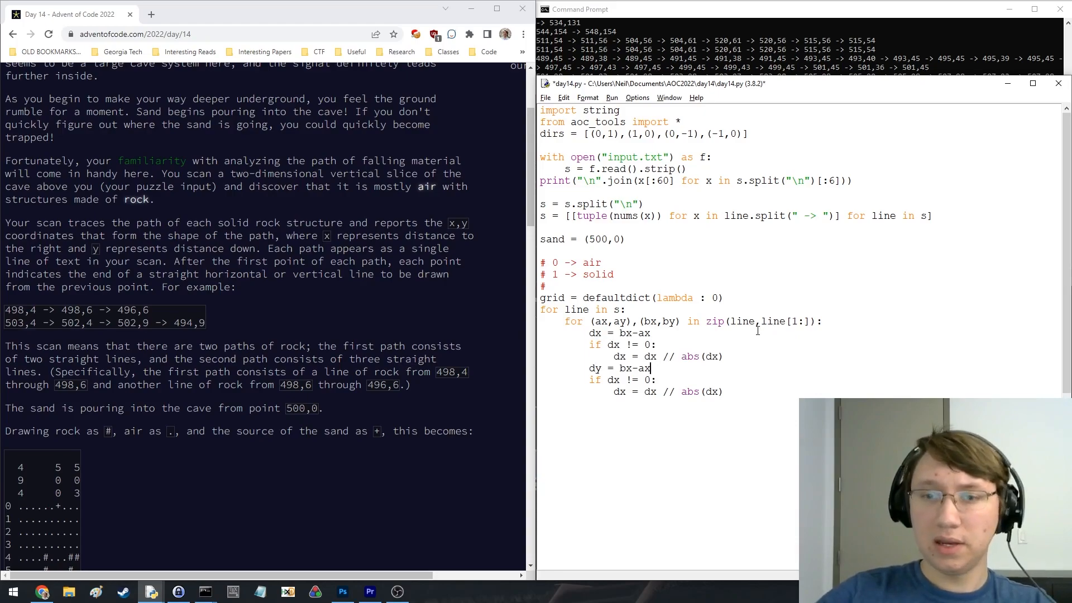
key("Right")
key("Right")
key("BackSpace")
type("y")
key("End")
key("BackSpace")
type("y")
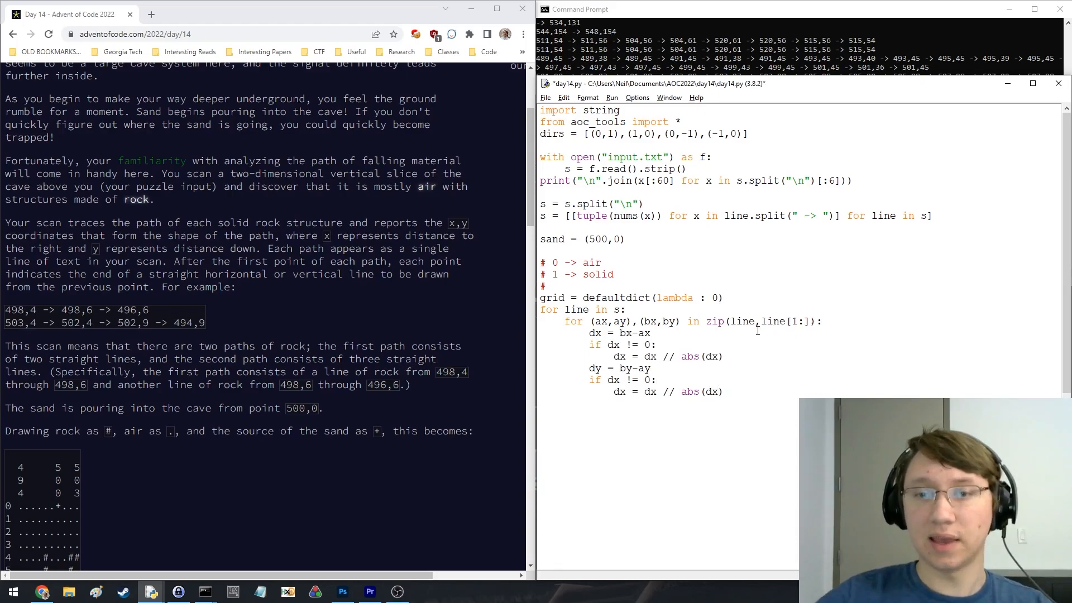
Fix the copied condition and normalisation line to test and divide by dy
key("Down")
key("Home")
key("Right")
key("Right")
key("Right")
key("Delete")
type("y")
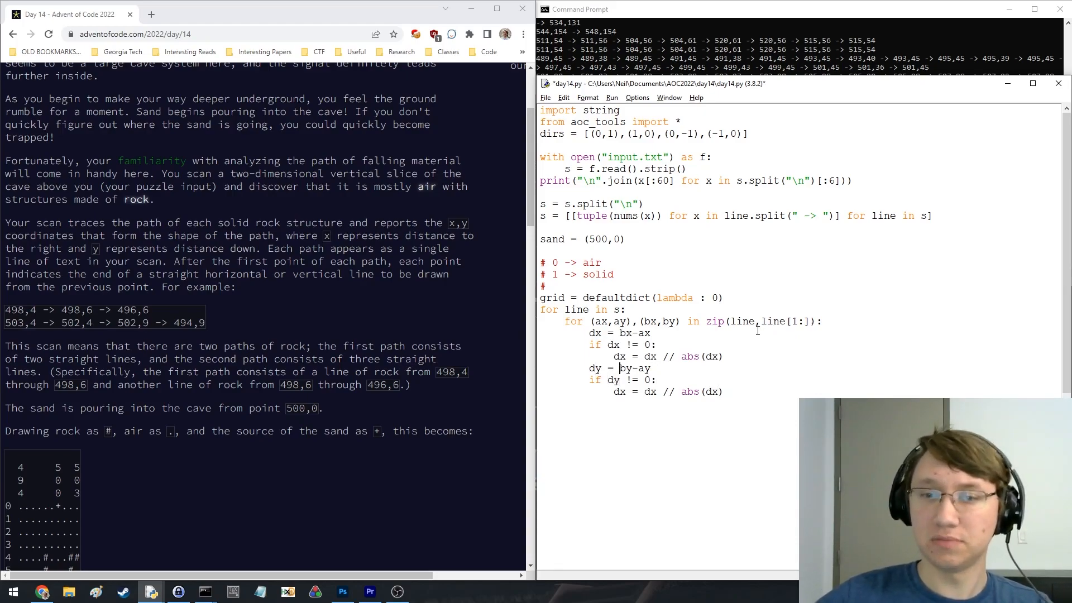
key("Down")
key("Home")
key("Delete")
type("y")
key("Right")
key("Right")
key("Right")
key("Delete")
type("y")
key("End")
key("Left")
key("BackSpace")
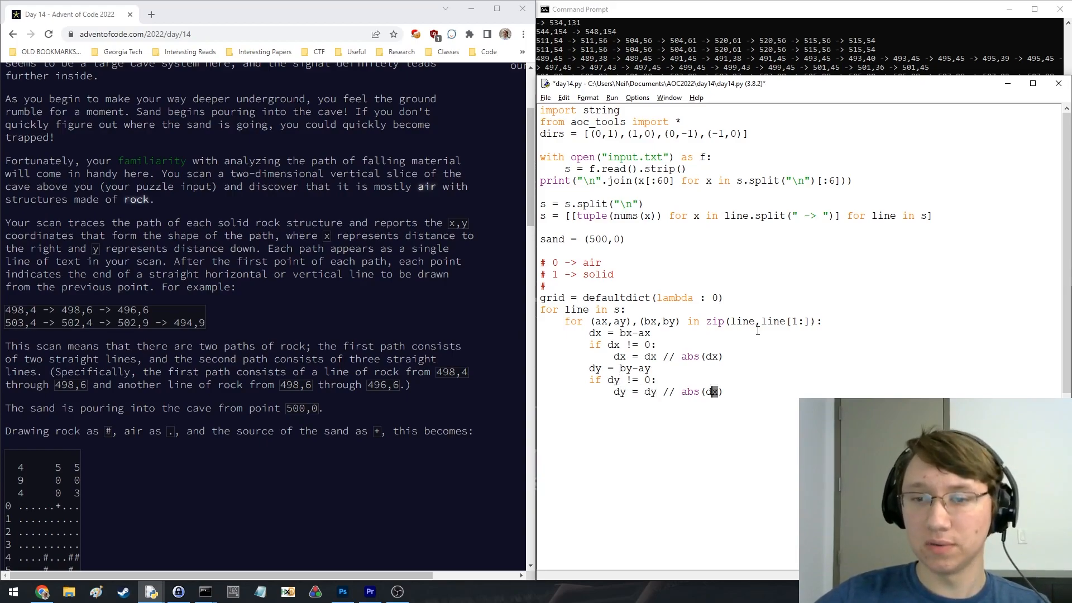
type("y")
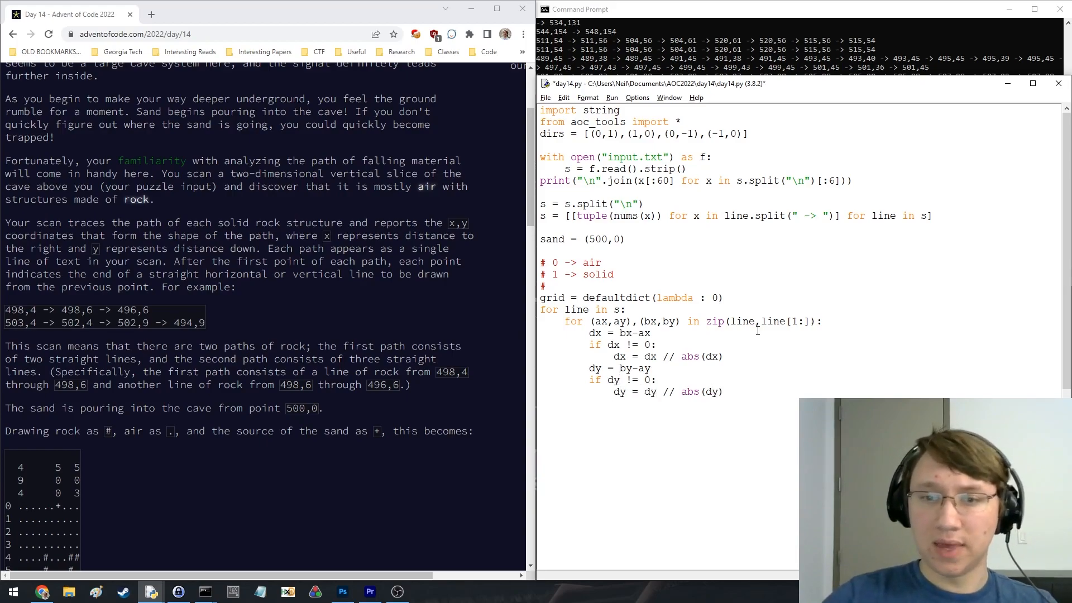
Add a while loop stepping ax,ay toward bx,by, setting each grid cell to 1
key("BackSpace")
type("while")
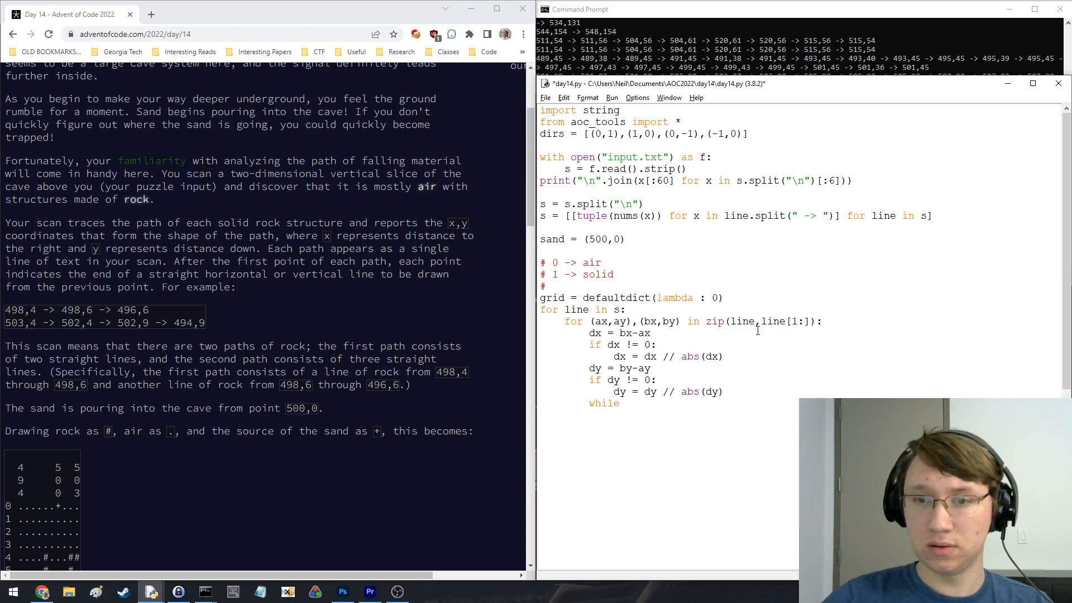
key("BackSpace")
key("BackSpace")
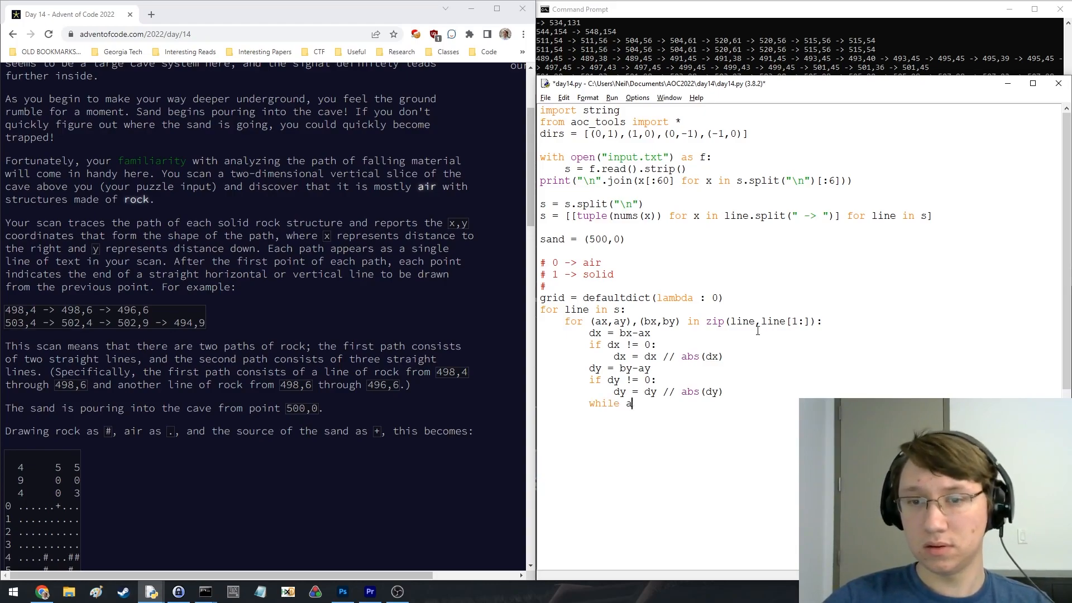
type("(ax,ay!")
key("BackSpace")
type(") != ")
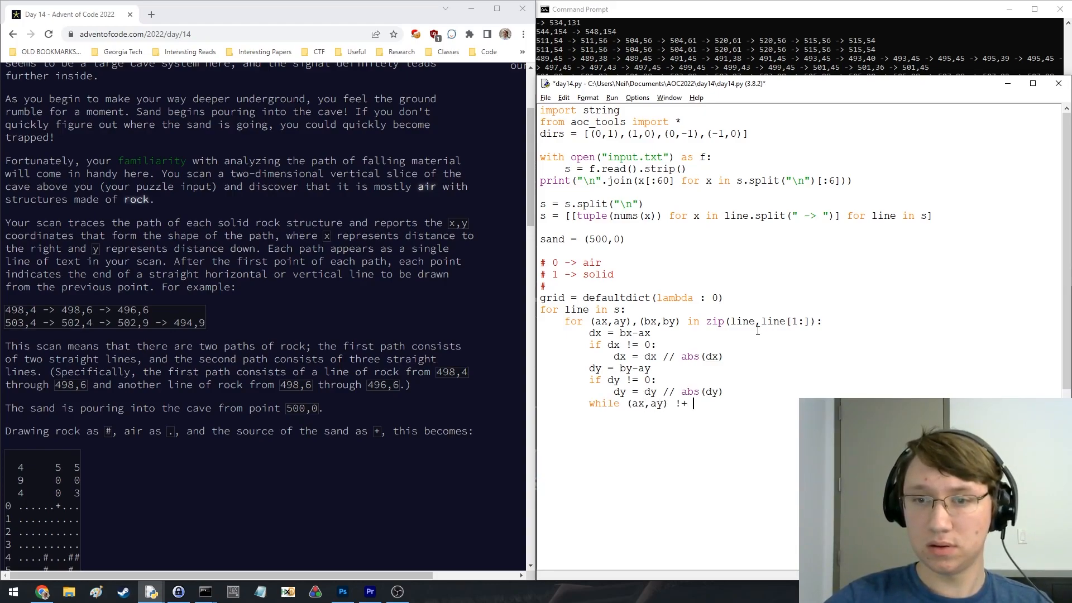
type("(bx,by)")
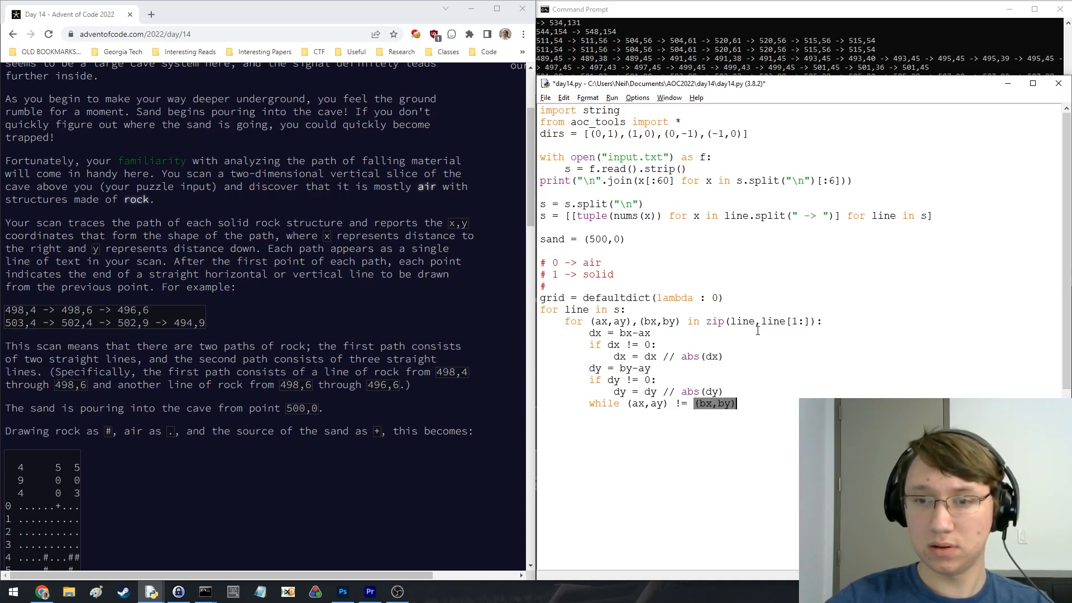
type(":")
key("Return")
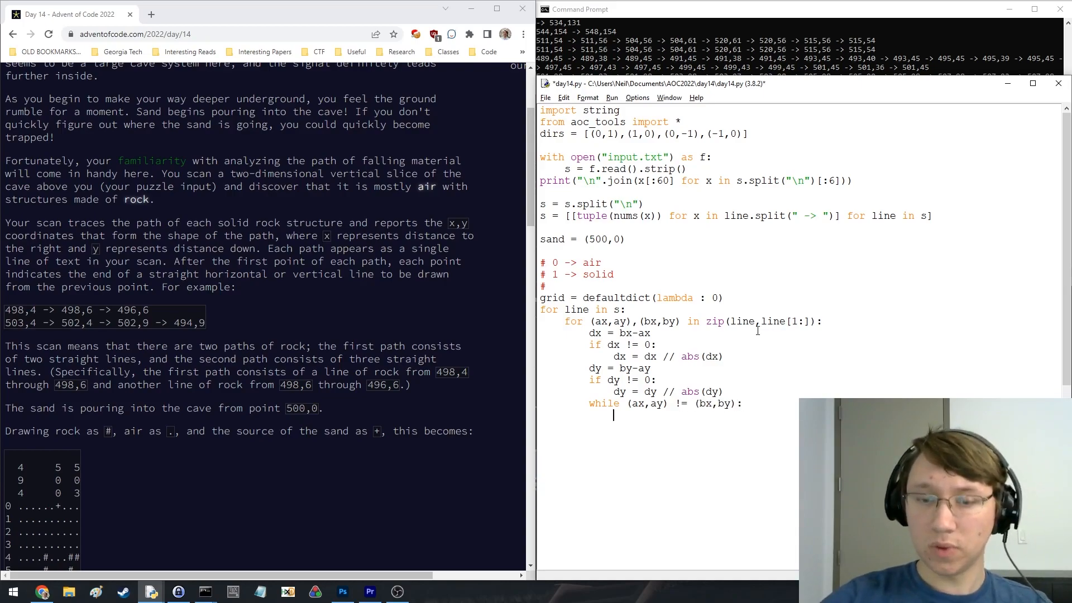
type("grid[ax,ay] = ")
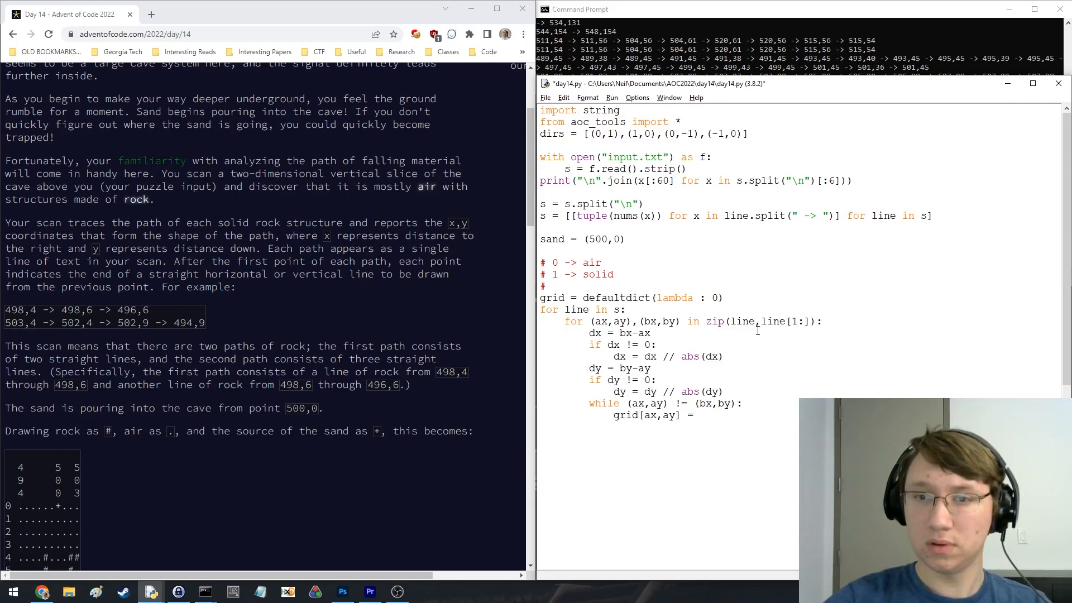
type("1")
key("Return")
type("ax +=")
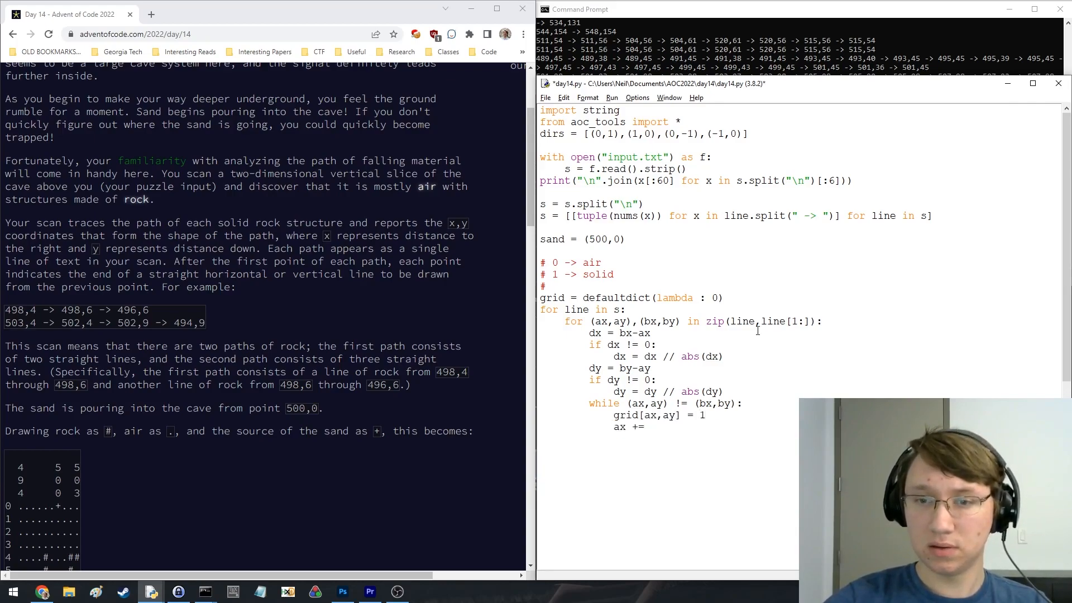
type(" dx")
key("Return")
type("ay += dy")
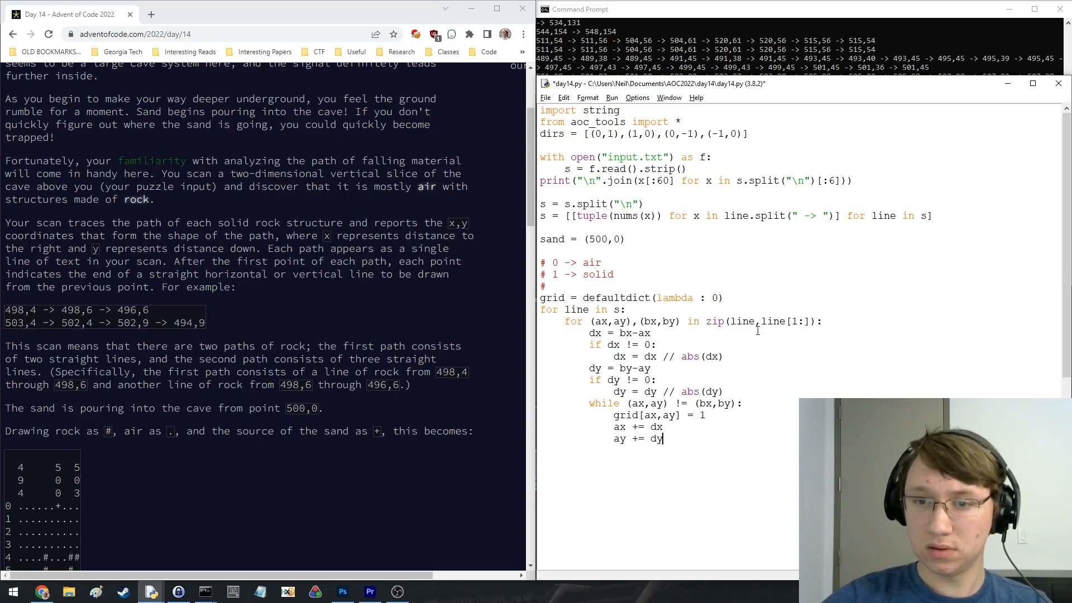
Mark the endpoint cell grid[bx,by] = 1 after the loop and run the script
key("Return")
key("BackSpace")
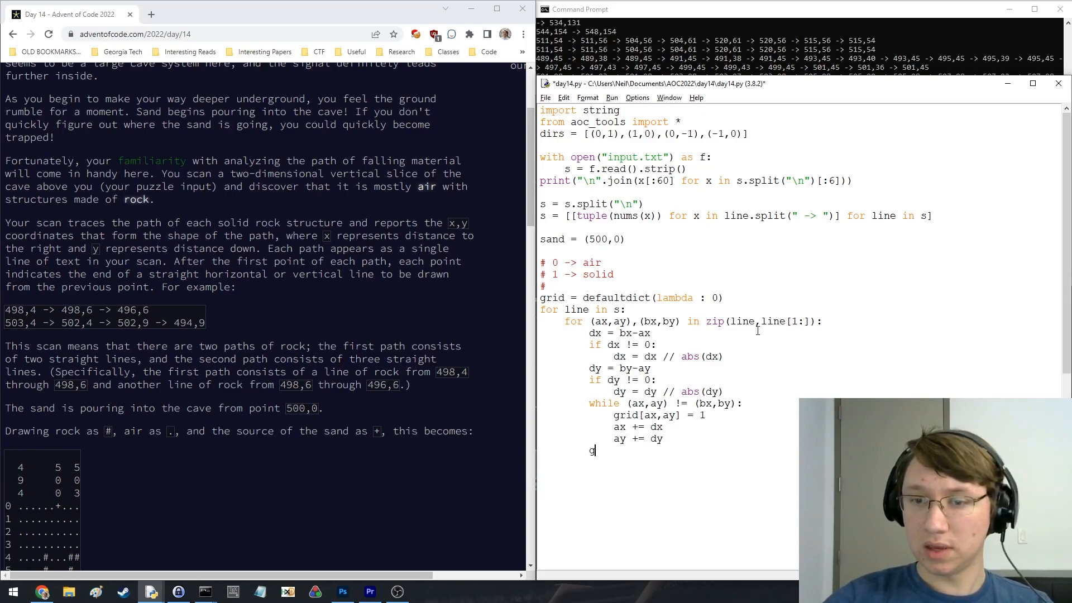
type("grid[ax,ay]")
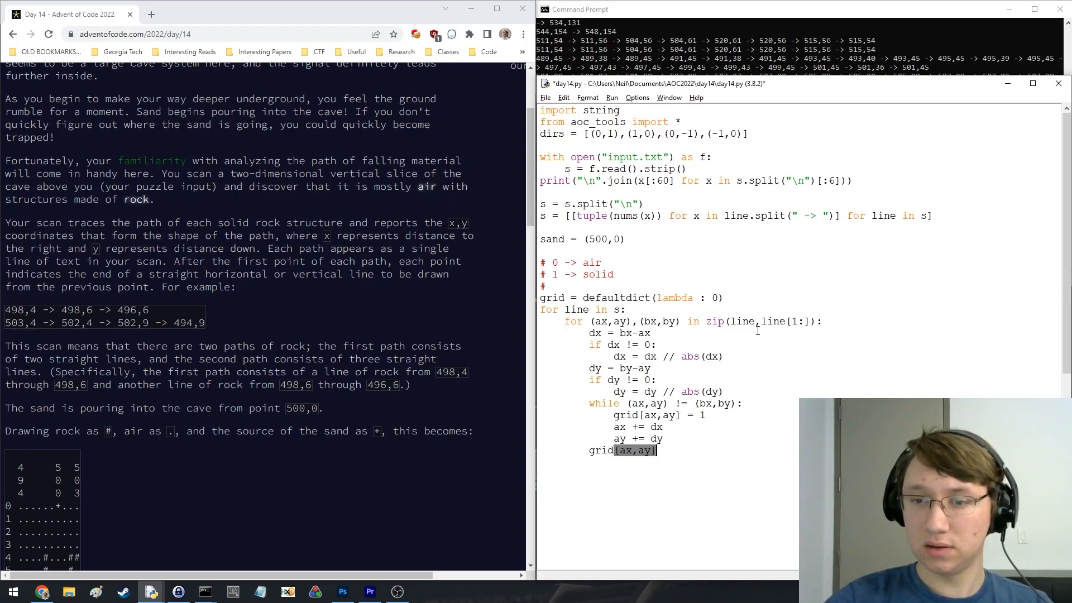
type(" = 1")
key("Return")
key("F5")
type("g")
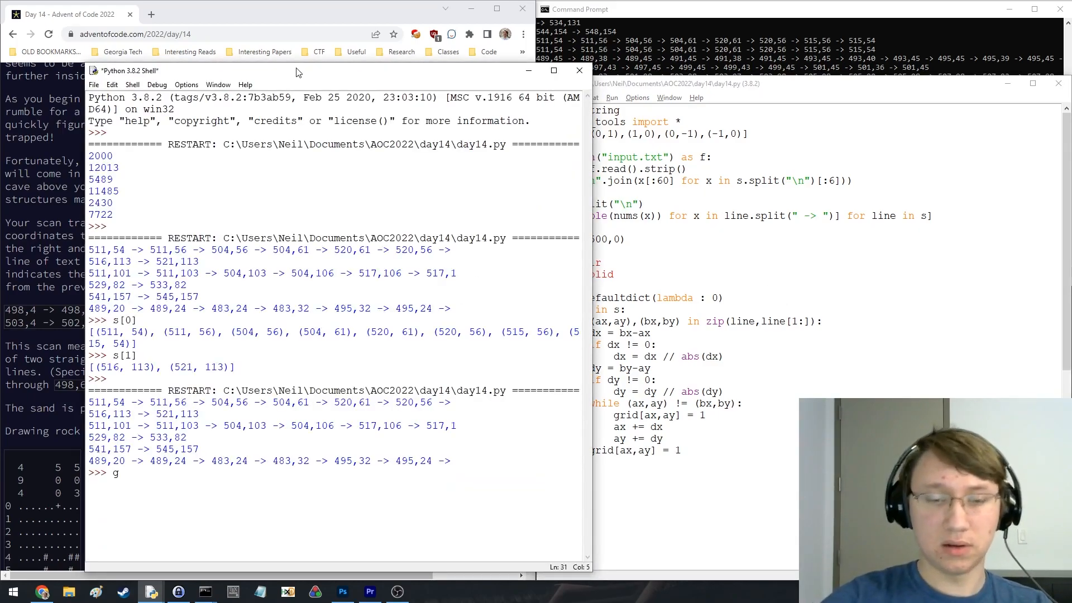
type("len(grid)")
Evaluate len(grid) and len(s) in the shell, getting 599 cells and 148 paths
key("Return")
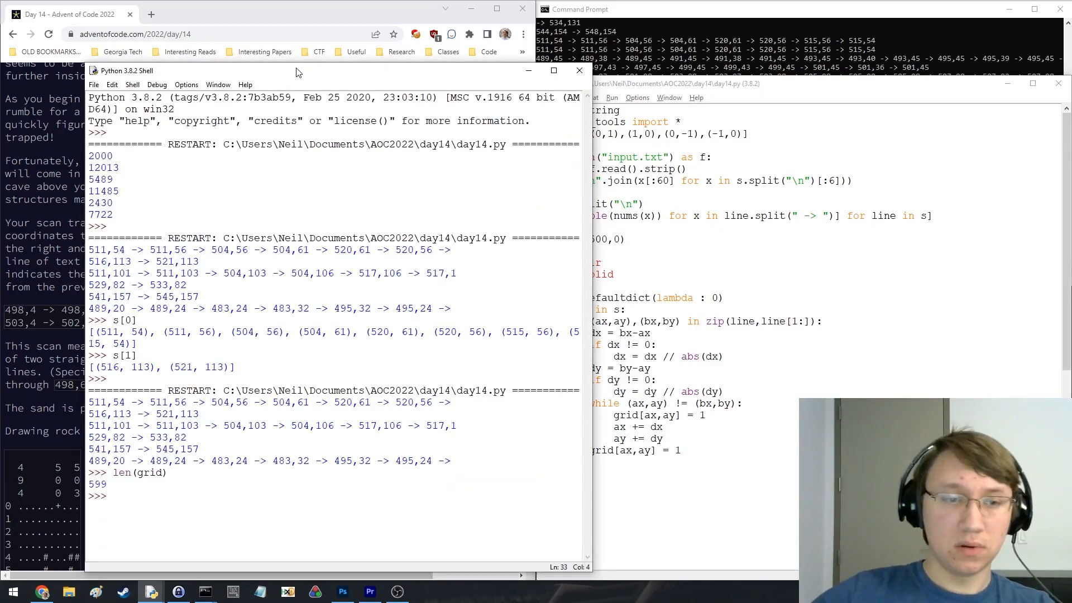
left_click(769, 209)
left_click(561, 276)
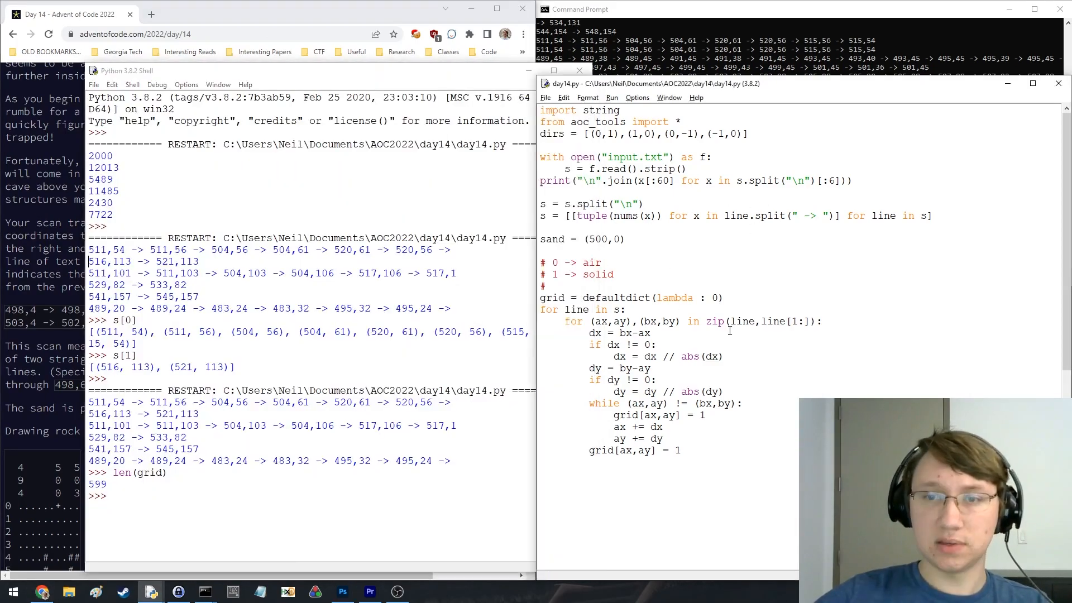
type("len")
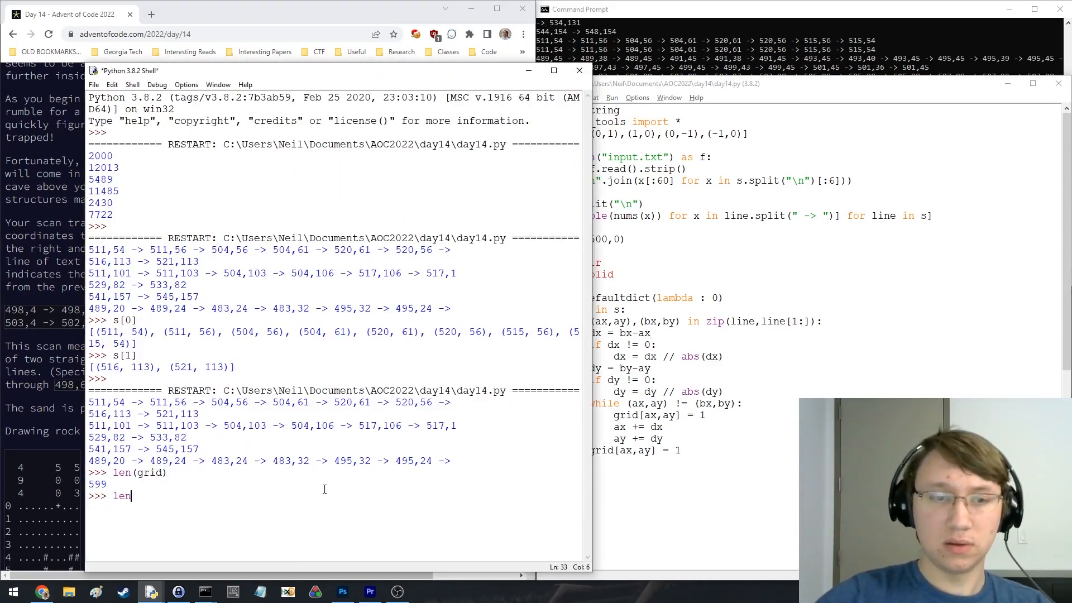
type("(s)")
key("Return")
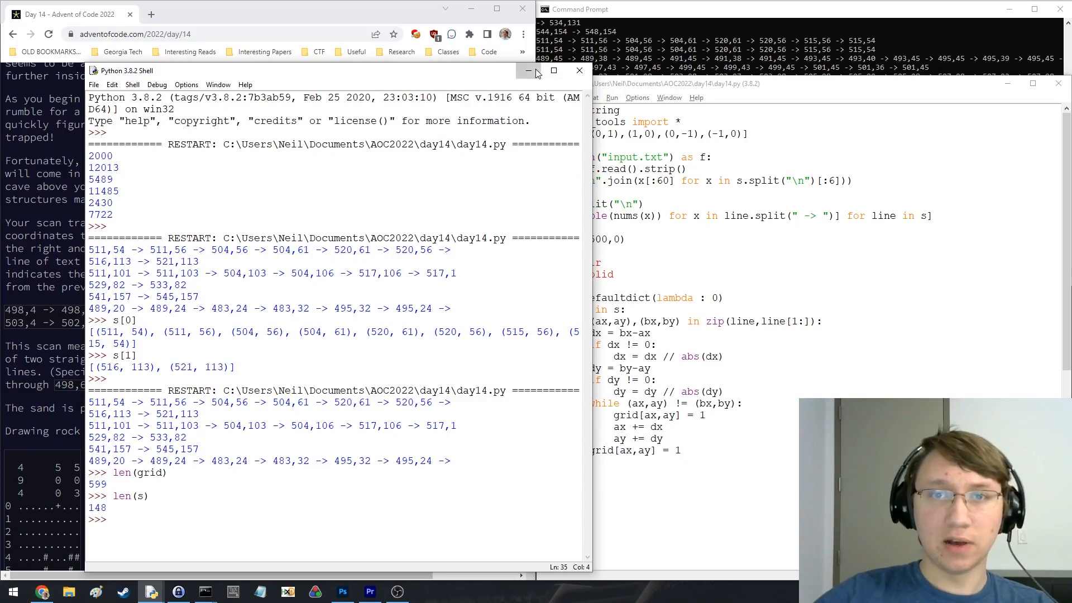
Minimise the shell, highlight the sand-falling rules in Chrome, and refocus the editor below the rock code
left_click(528, 71)
scroll(94, 321, "down", 5)
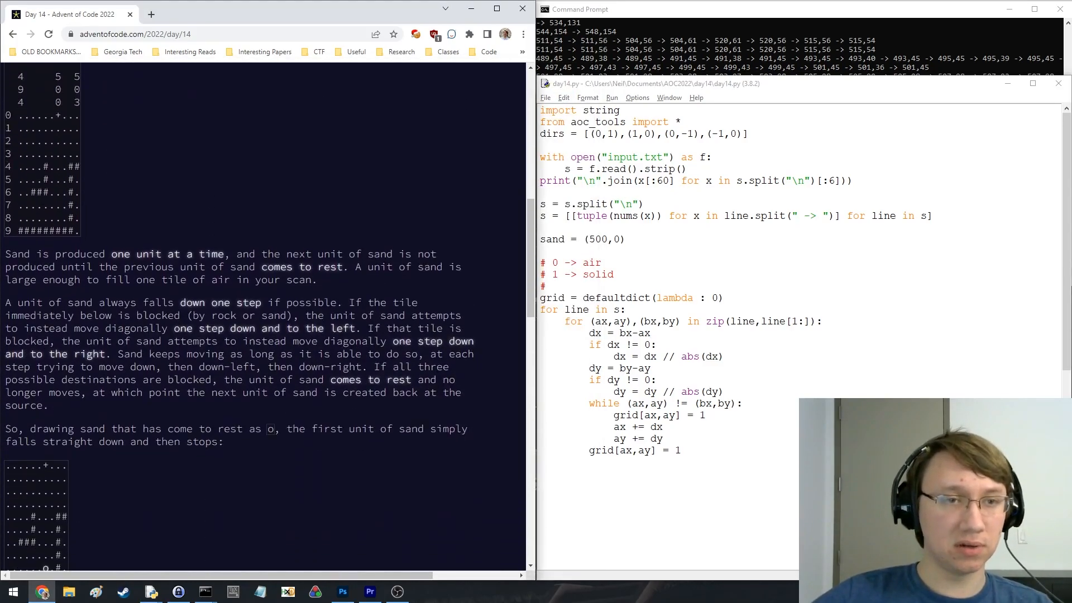
scroll(251, 335, "down", 1)
scroll(226, 359, "down", 1)
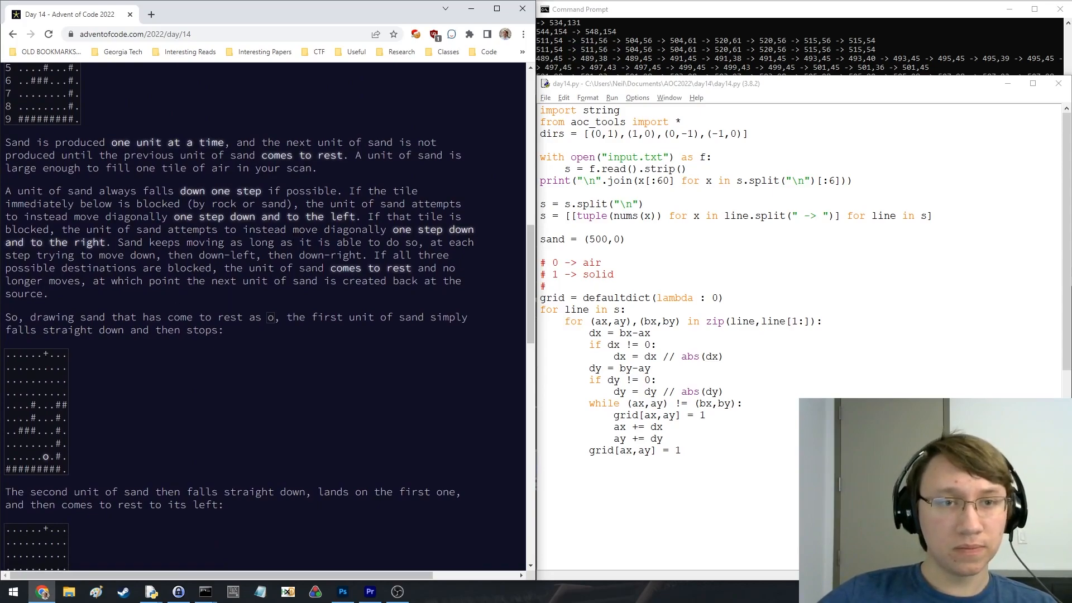
left_click(664, 462)
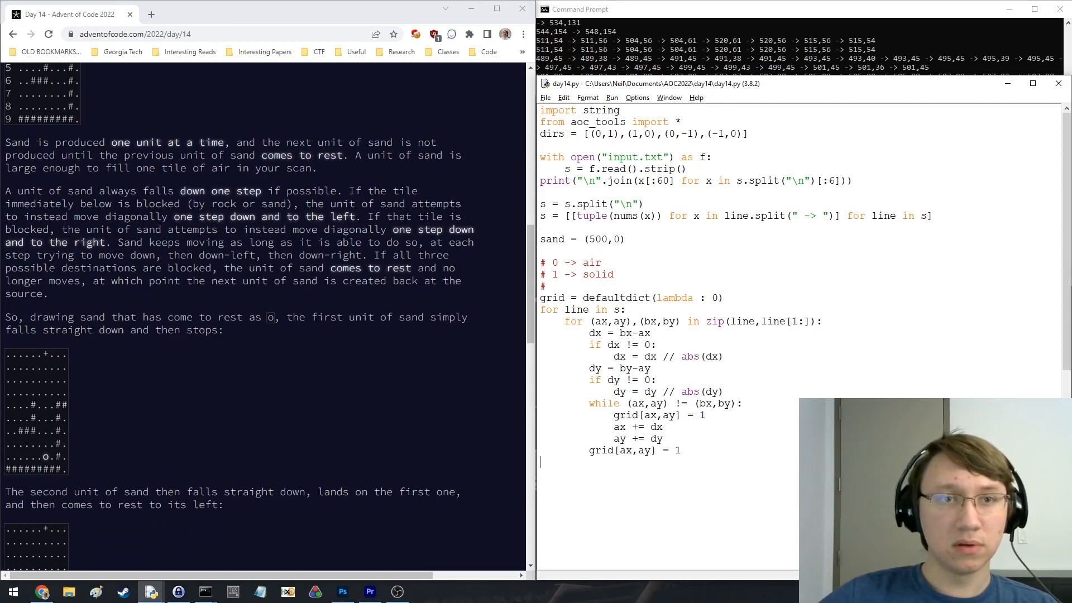
left_click_drag(5, 143, 343, 155)
left_click(251, 209)
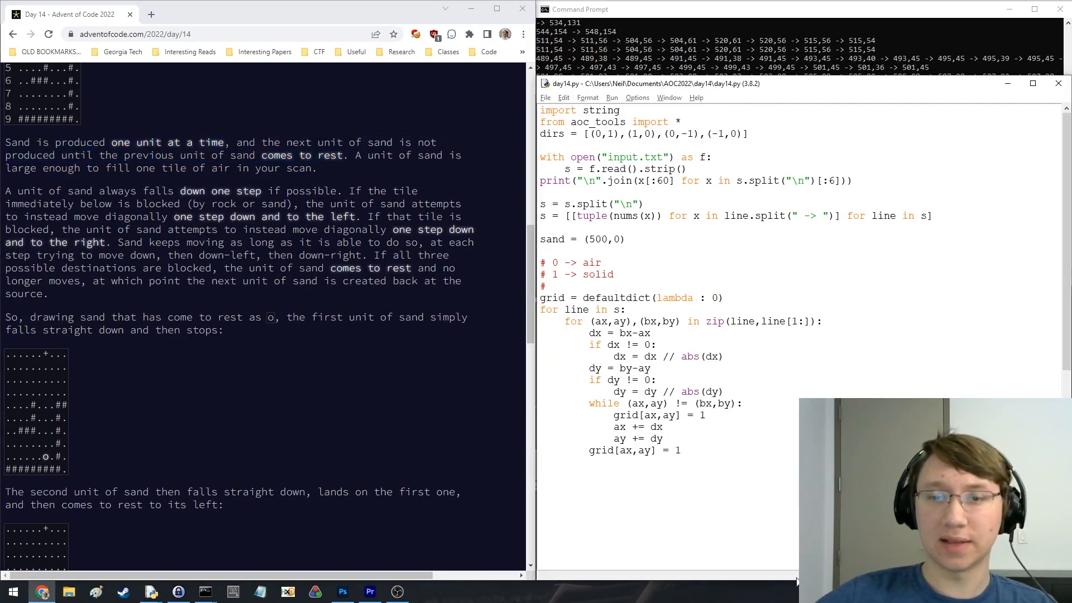
Write sx,sy = sand and a while True: loop with an unfinished if grid condition inside
left_click(672, 482)
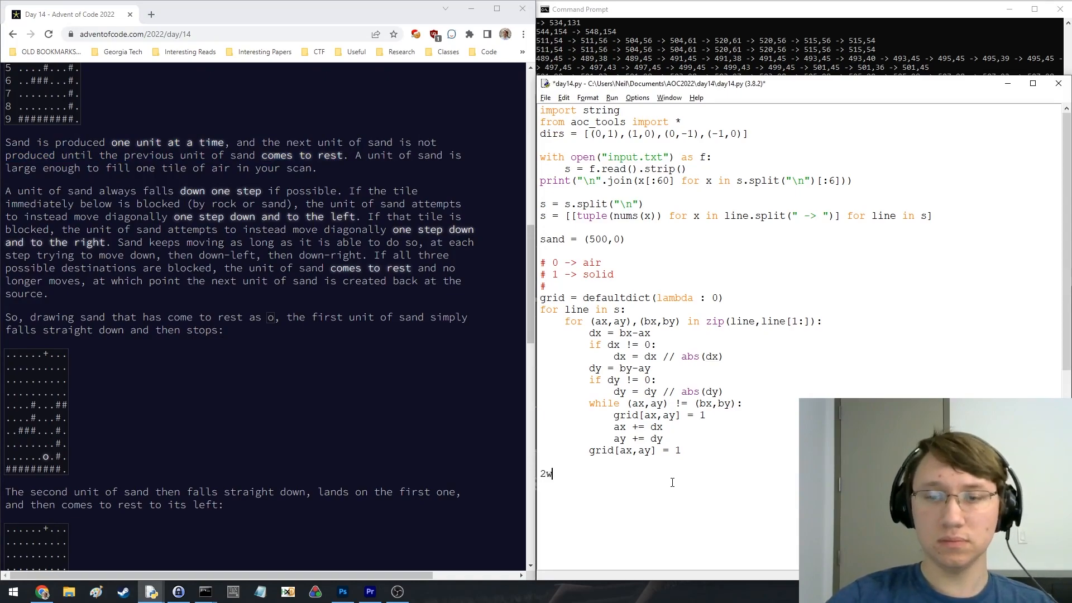
type("2whi")
key("BackSpace")
key("BackSpace")
key("BackSpace")
type("while Tru")
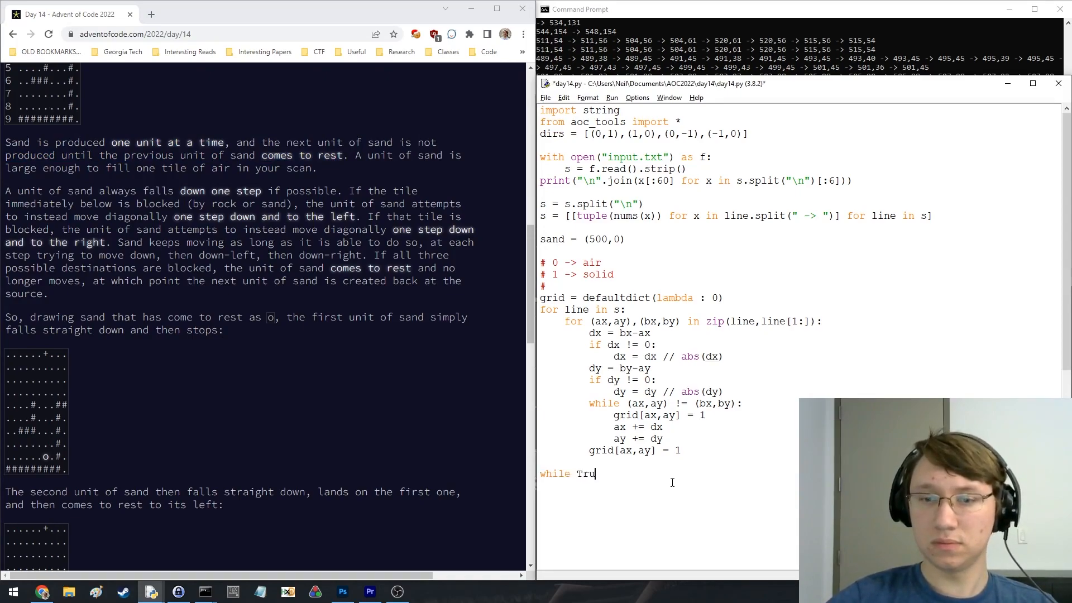
type("e:")
scroll(672, 419, "down", 5)
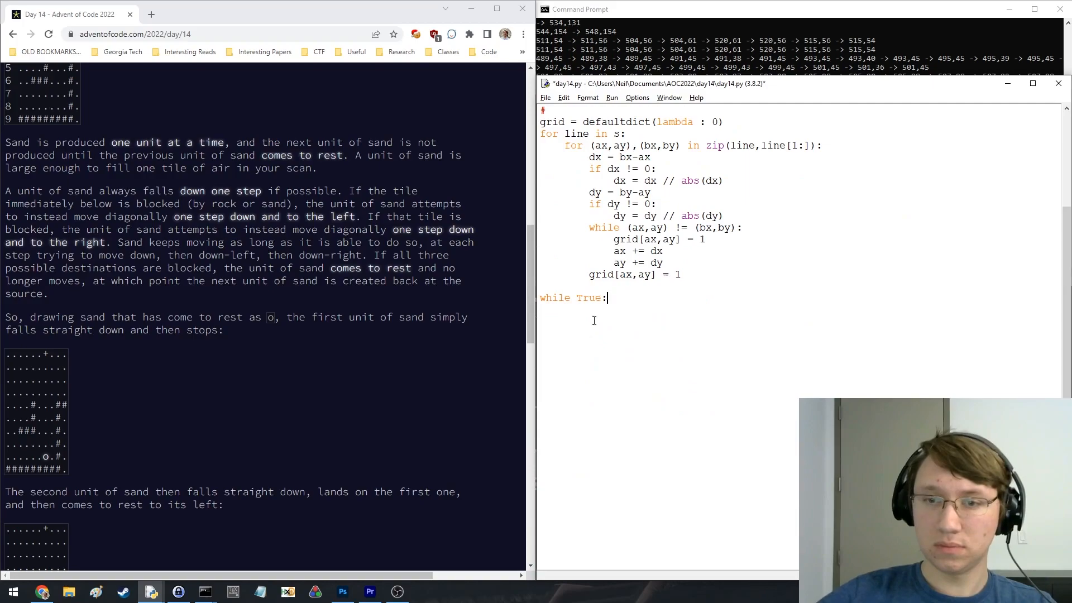
key("Return")
type("c")
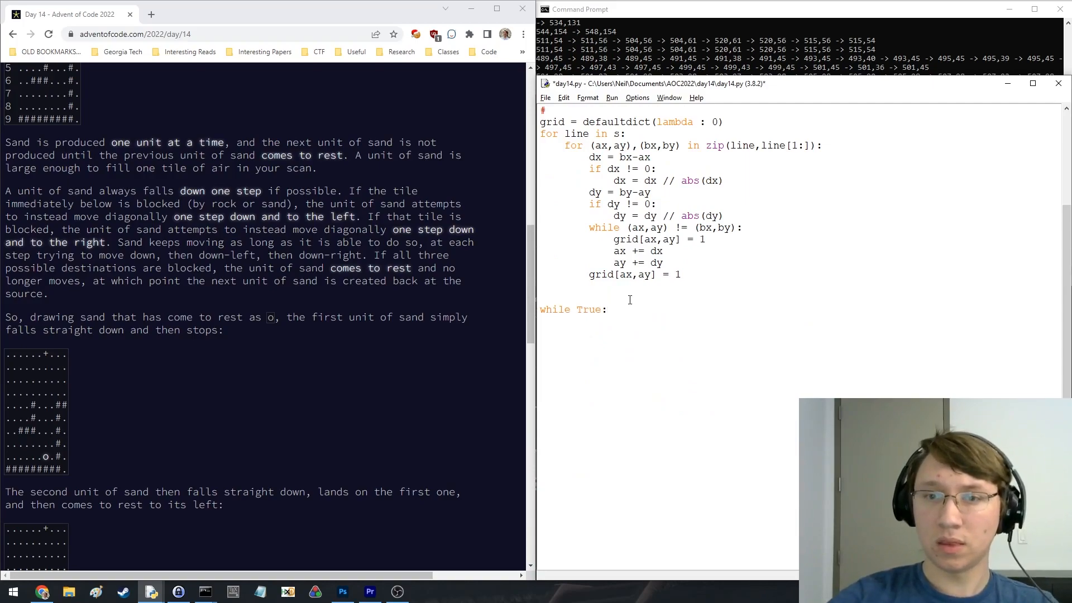
type("sx,sy =")
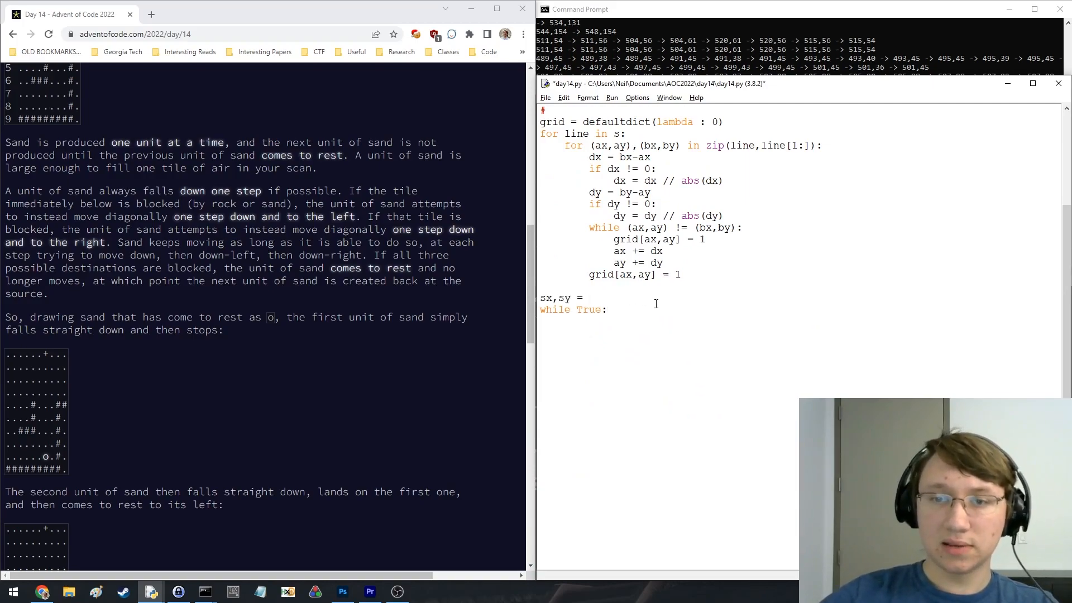
scroll(655, 303, "up", 5)
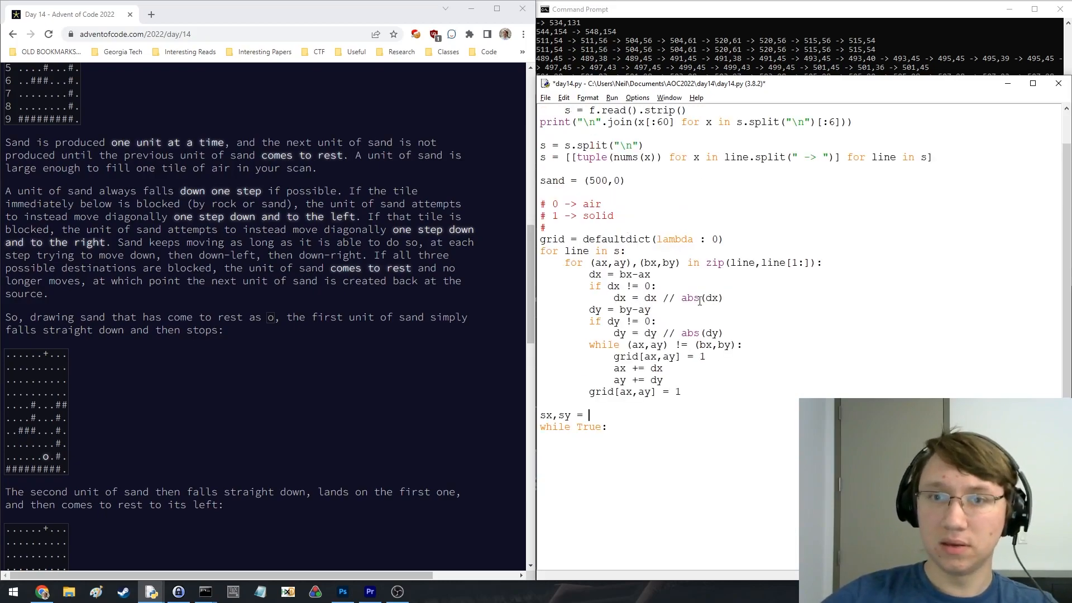
type("sand")
key("Down")
key("End")
key("Return")
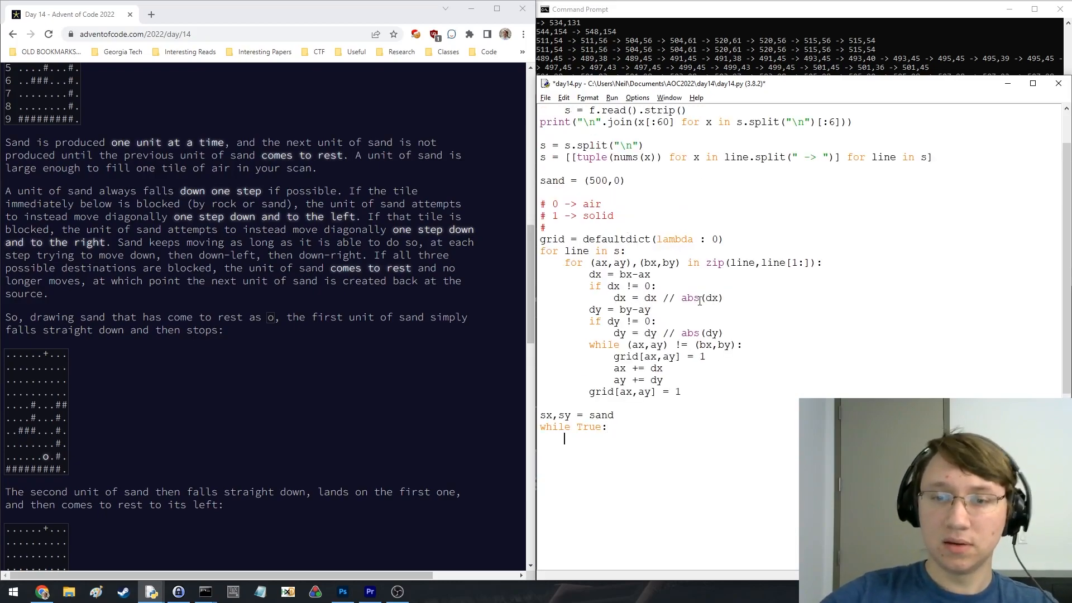
scroll(699, 301, "down", 3)
scroll(682, 357, "up", 3)
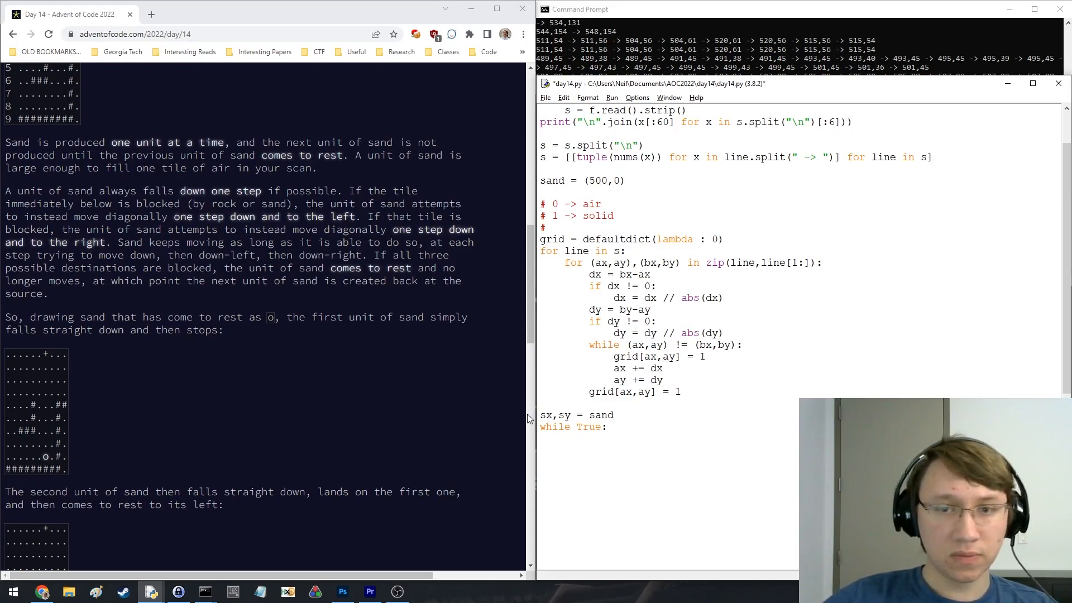
key("Return")
type("if ")
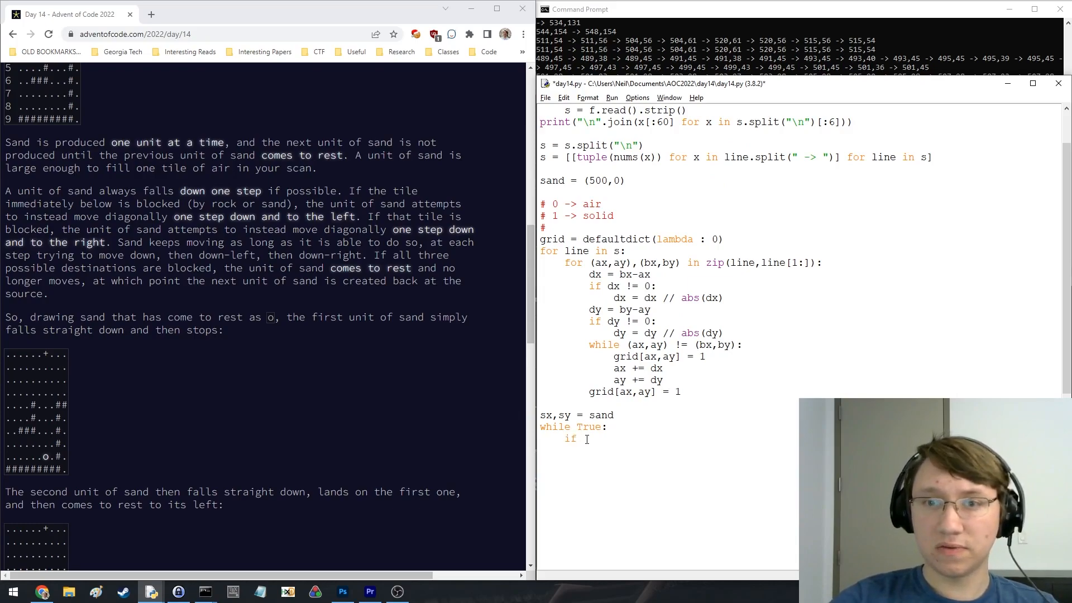
type("grid[sx")
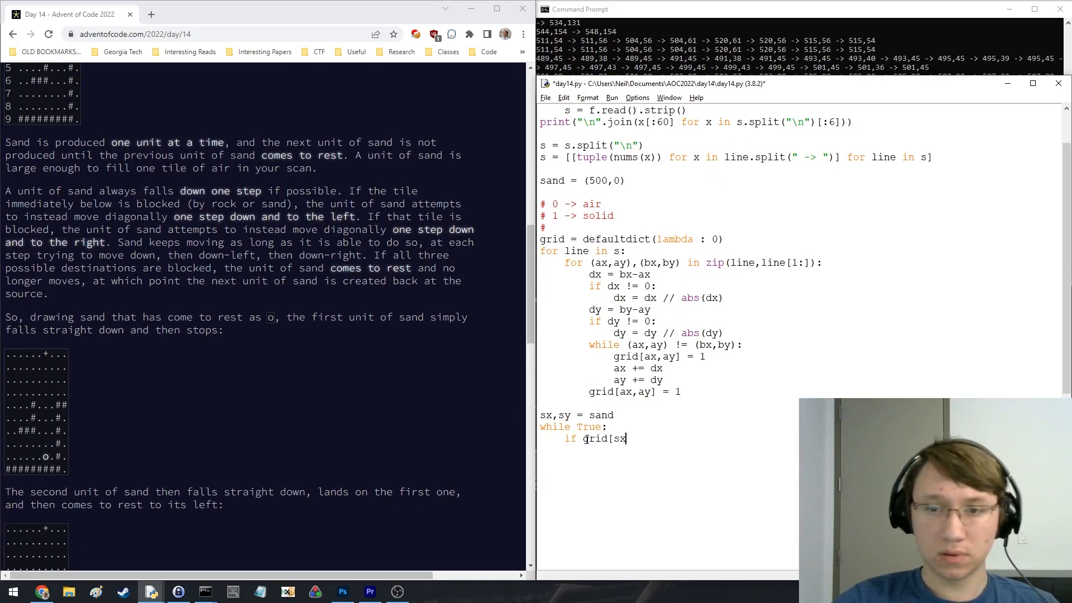
type(",sy")
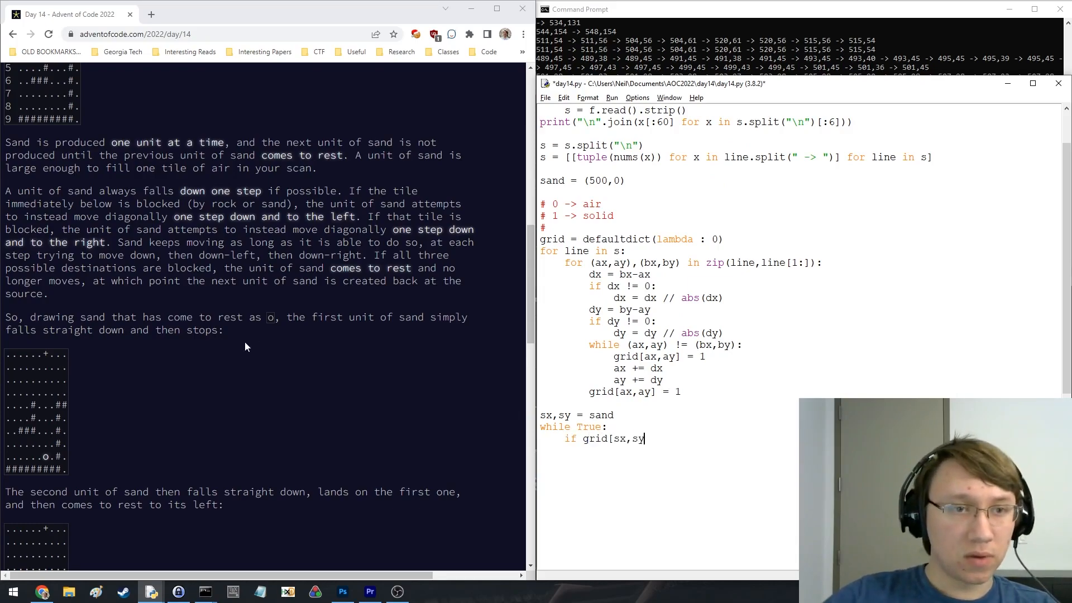
scroll(227, 345, "down", 3)
scroll(201, 340, "down", 2)
scroll(117, 332, "up", 5)
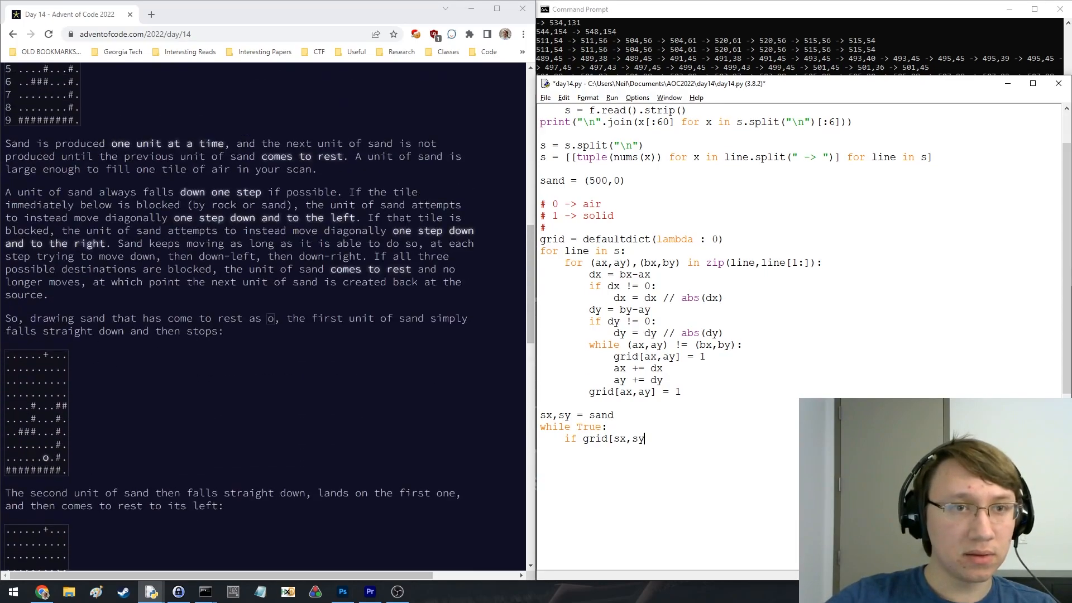
scroll(93, 318, "up", 5)
scroll(251, 334, "up", 3)
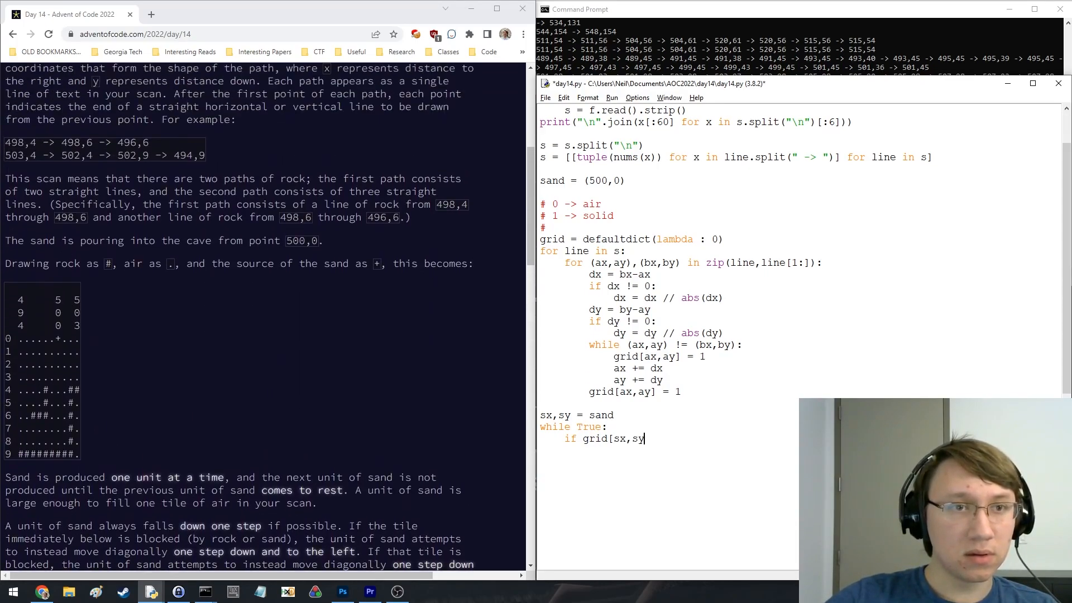
scroll(251, 335, "down", 2)
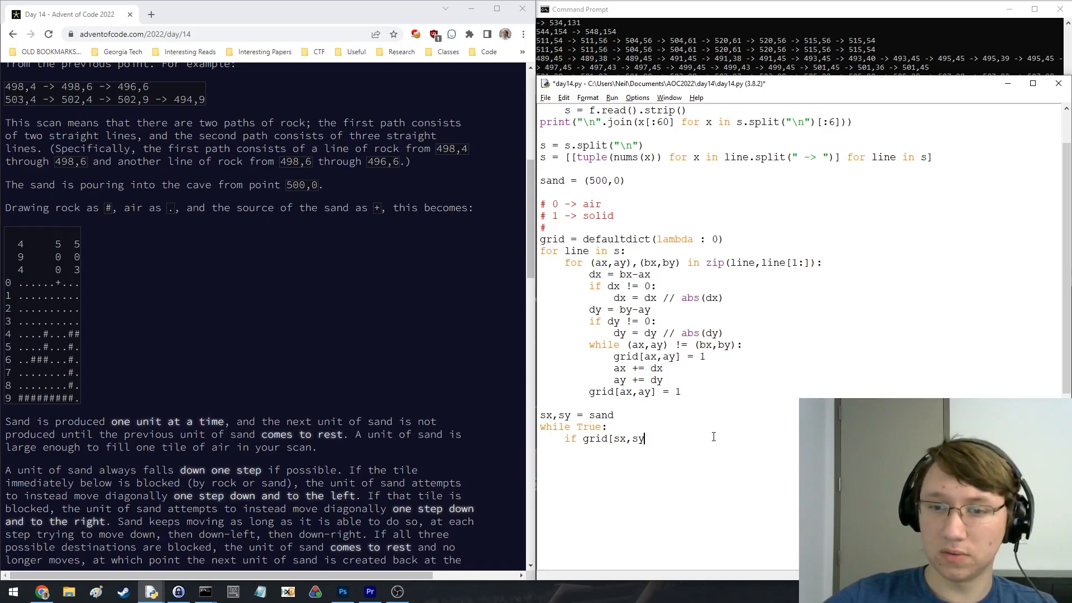
Select the unfinished loop lines and highlight the down and down-left sand rules in Chrome
left_click_drag(714, 436, 606, 426)
scroll(325, 326, "down", 10)
scroll(325, 327, "down", 10)
scroll(325, 326, "down", 5)
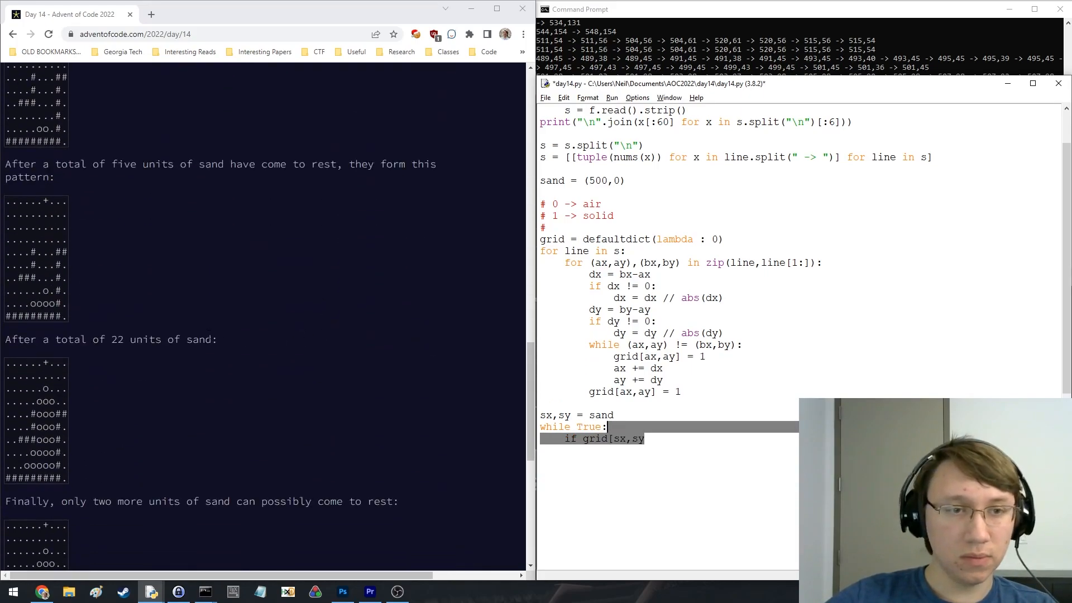
scroll(251, 293, "up", 5)
scroll(251, 293, "up", 5)
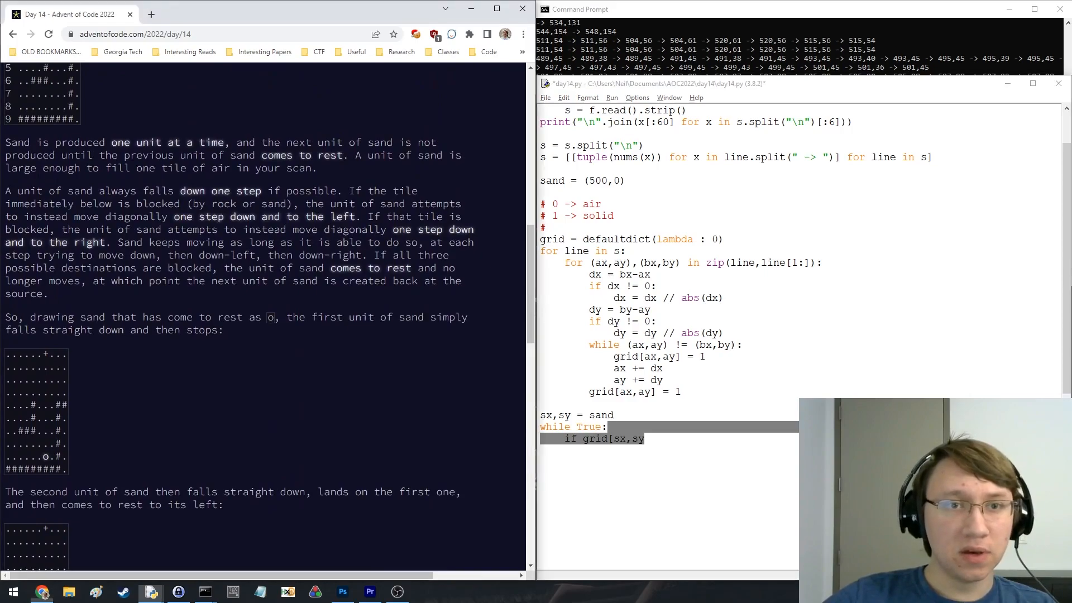
left_click_drag(6, 192, 343, 204)
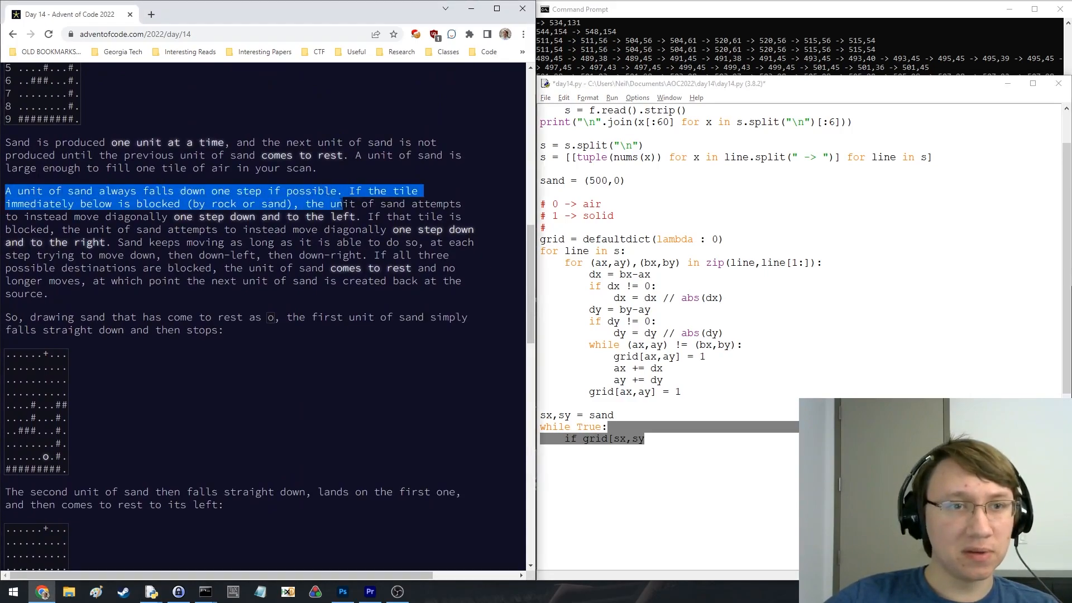
left_click_drag(343, 204, 362, 216)
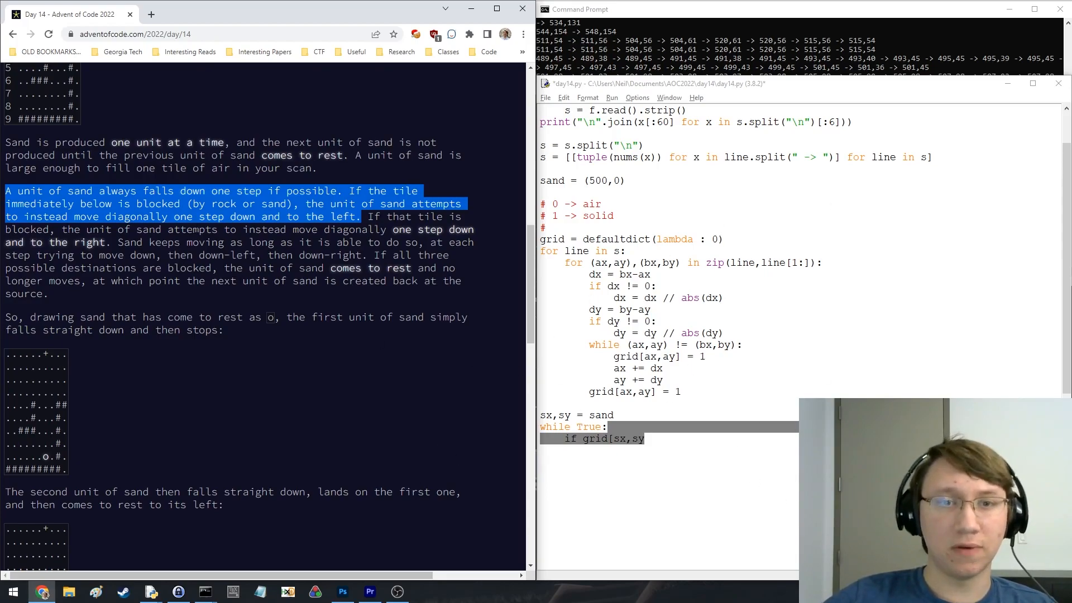
Replace the old condition with for dx,dy in ((0,1),(-1,1),(1,1)):
left_click(648, 450)
key("shift+Home")
key("BackSpace")
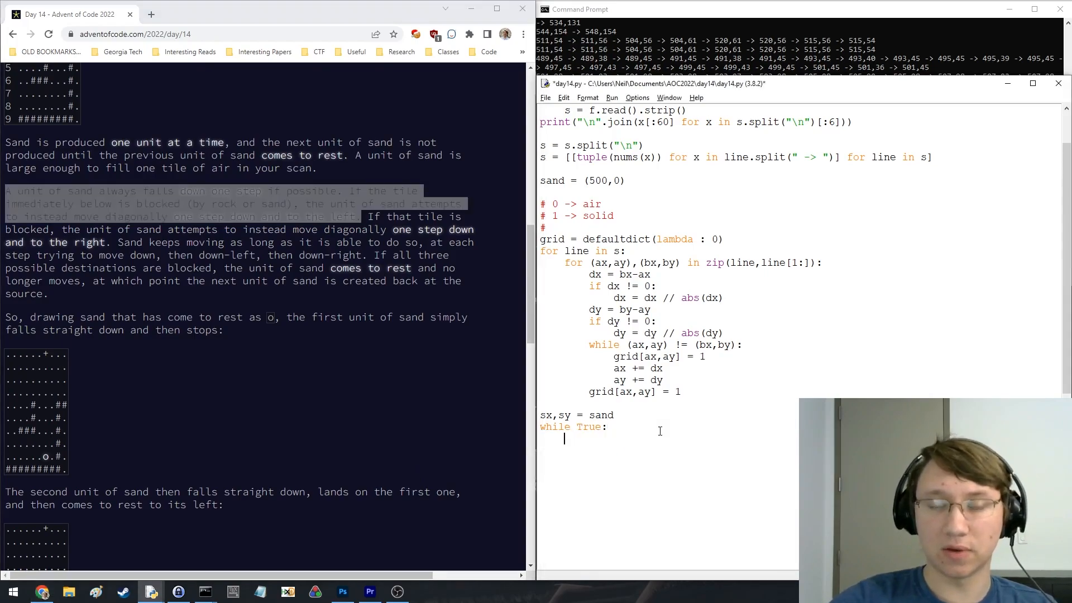
type("for dx,dy i")
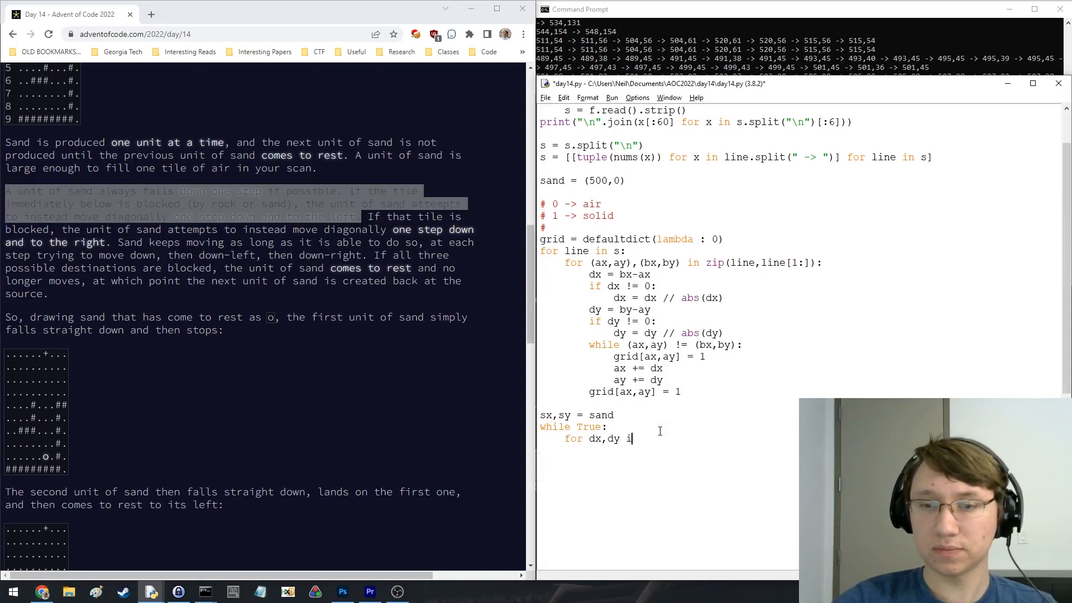
type("n (0,")
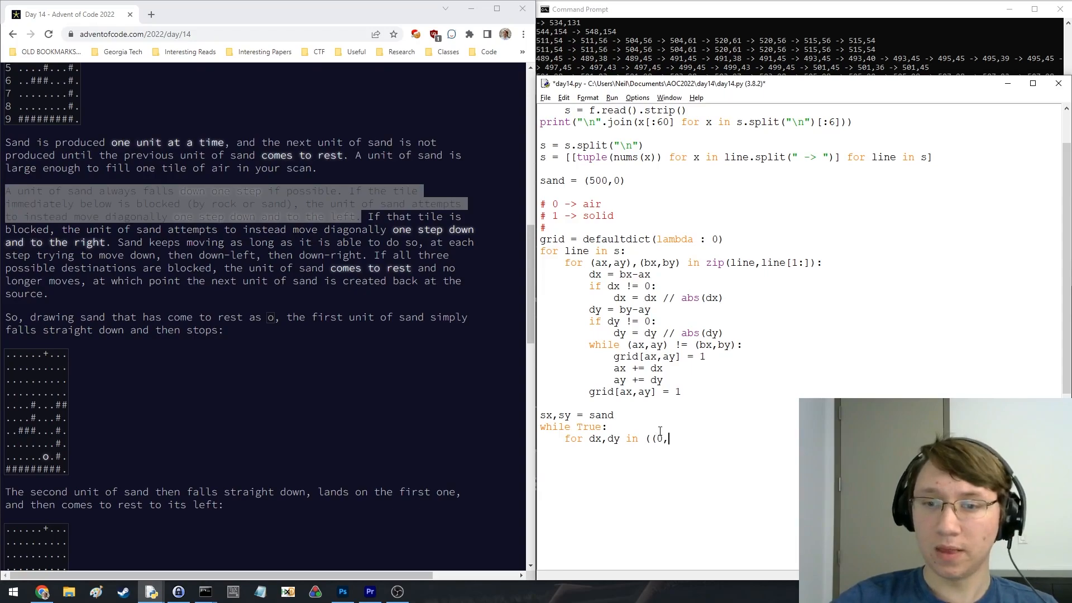
type("),(")
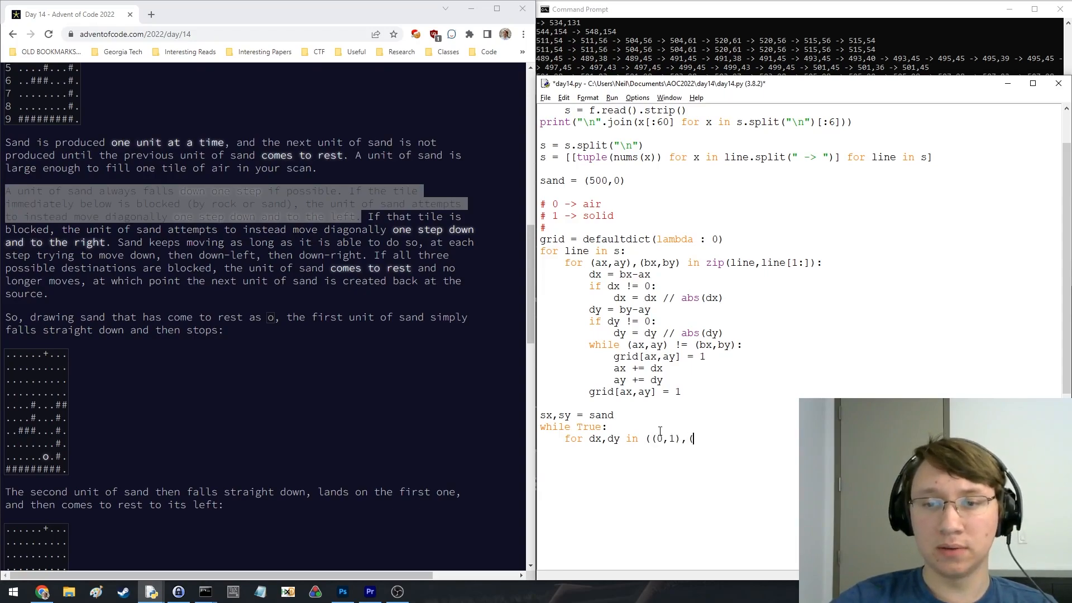
type("-1,1")
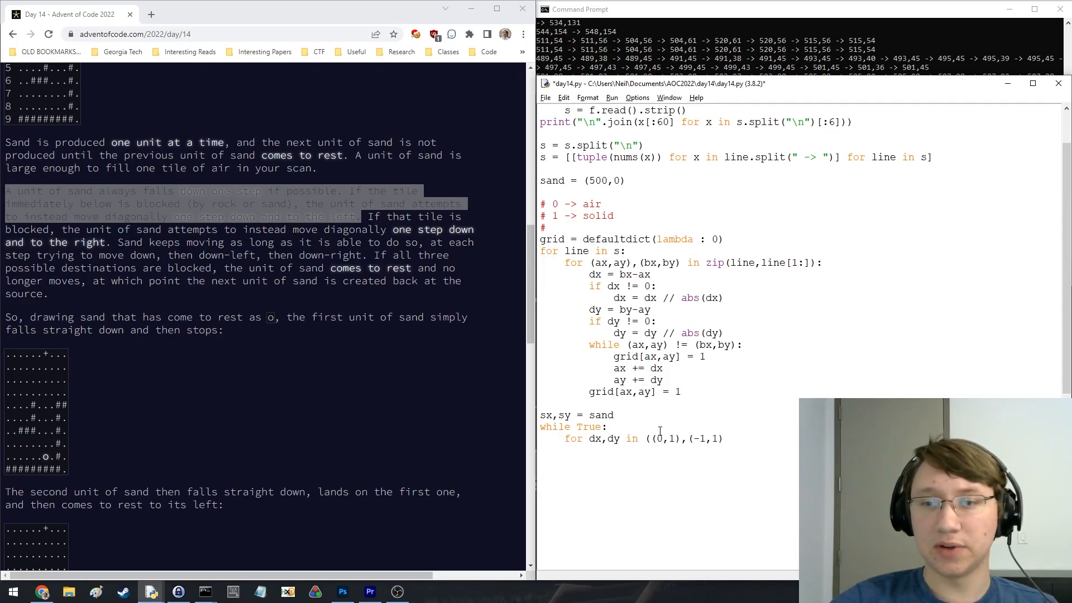
type(",(1,")
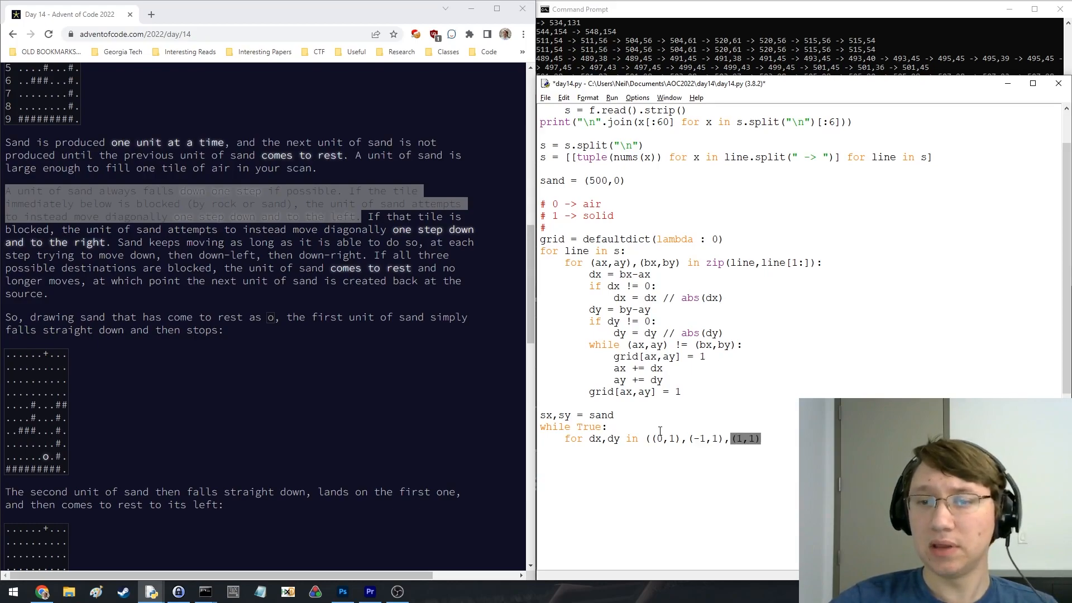
type("1)):")
key("Return")
type("iu")
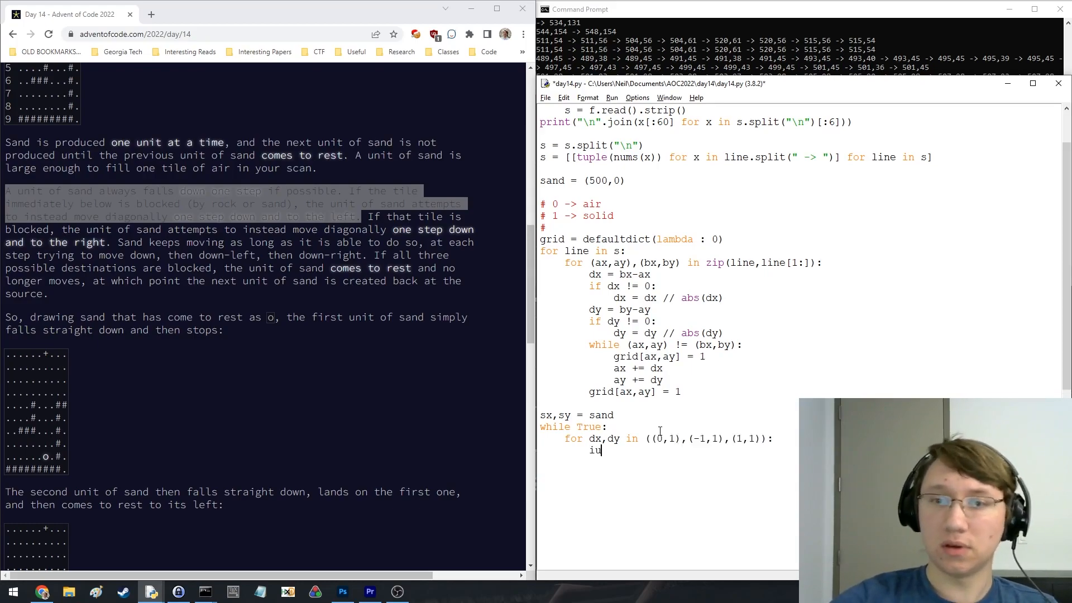
type("if grid[")
type("sx+dx,")
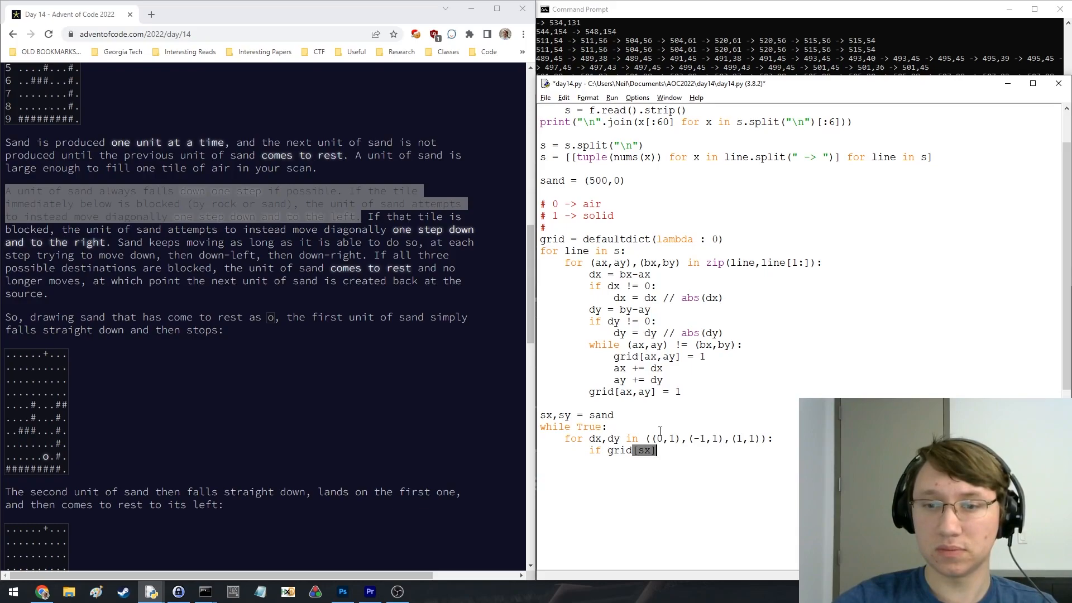
type("sy+dy] ==")
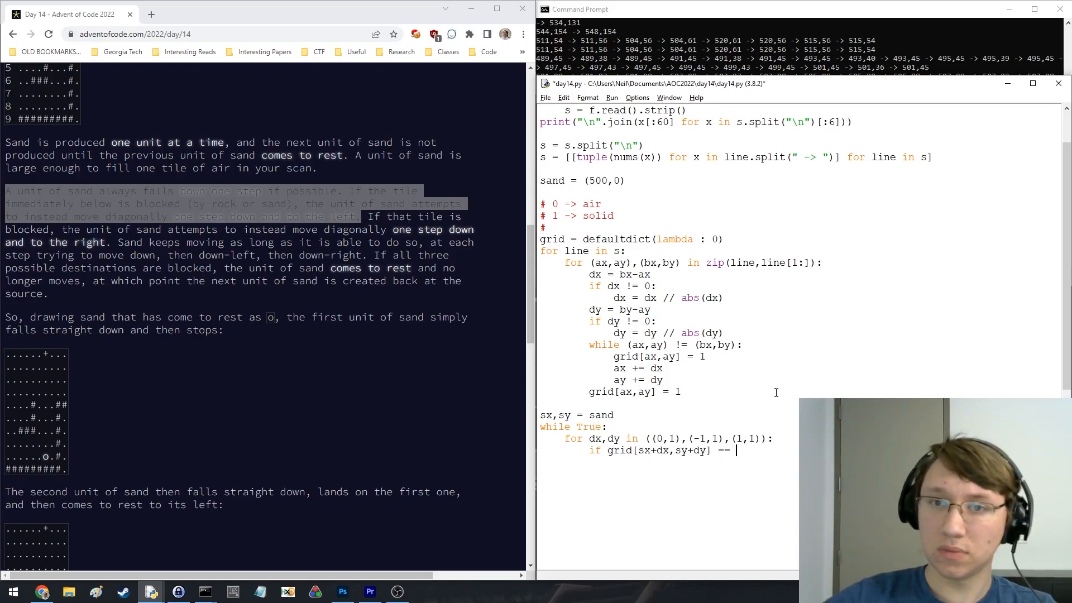
type(" 0:     ")
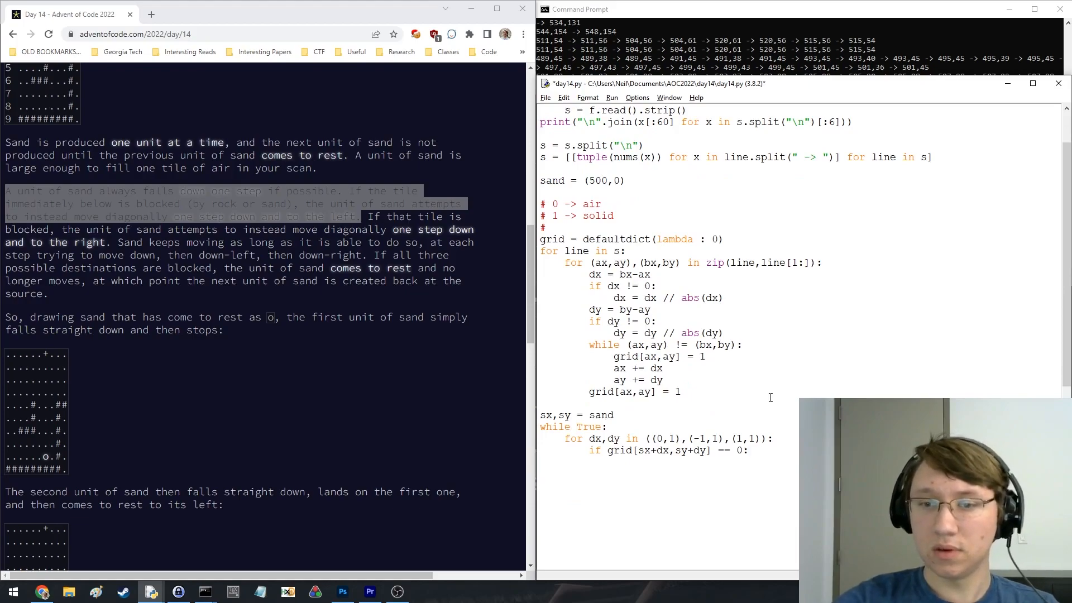
type("s")
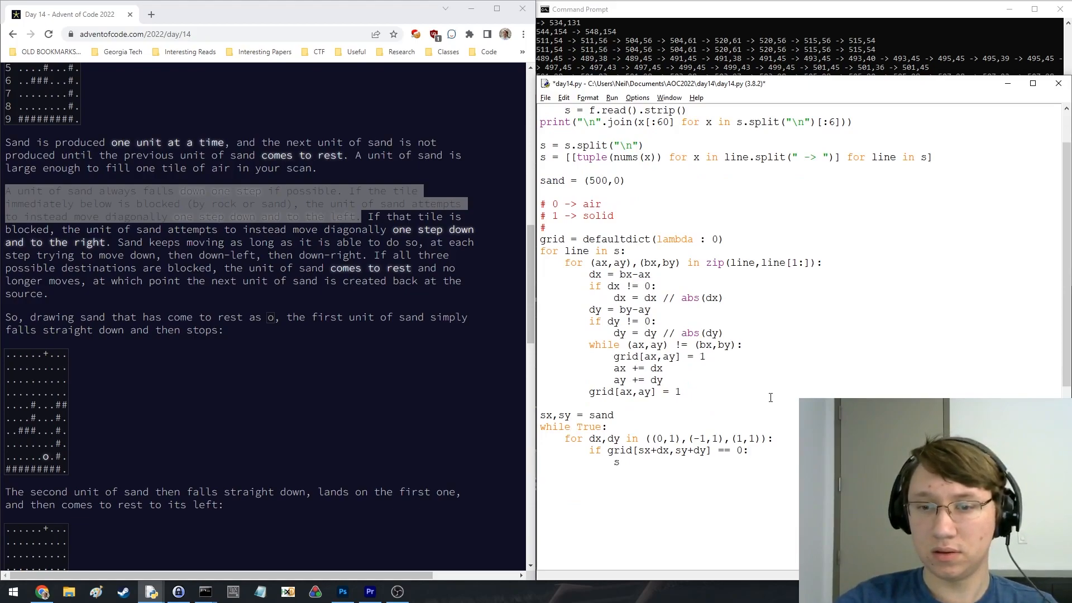
type("x += dx")
If grid[sx+dx,sy+dy] == 0, move the sand by dx,dy and break, then dedent
key("Return")
type("sy += dy")
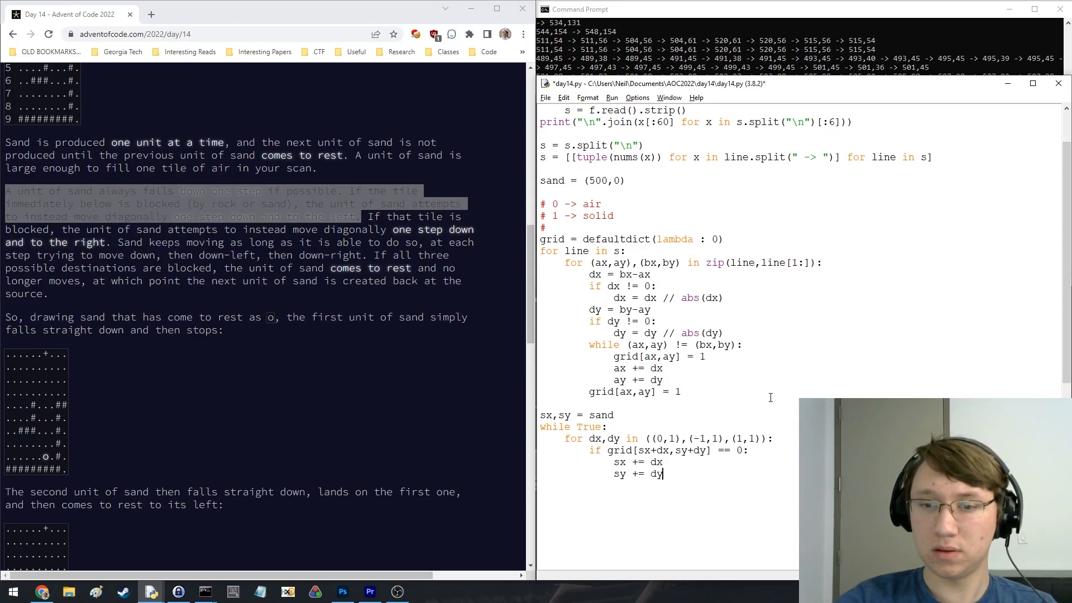
key("BackSpace")
key("BackSpace")
type("break")
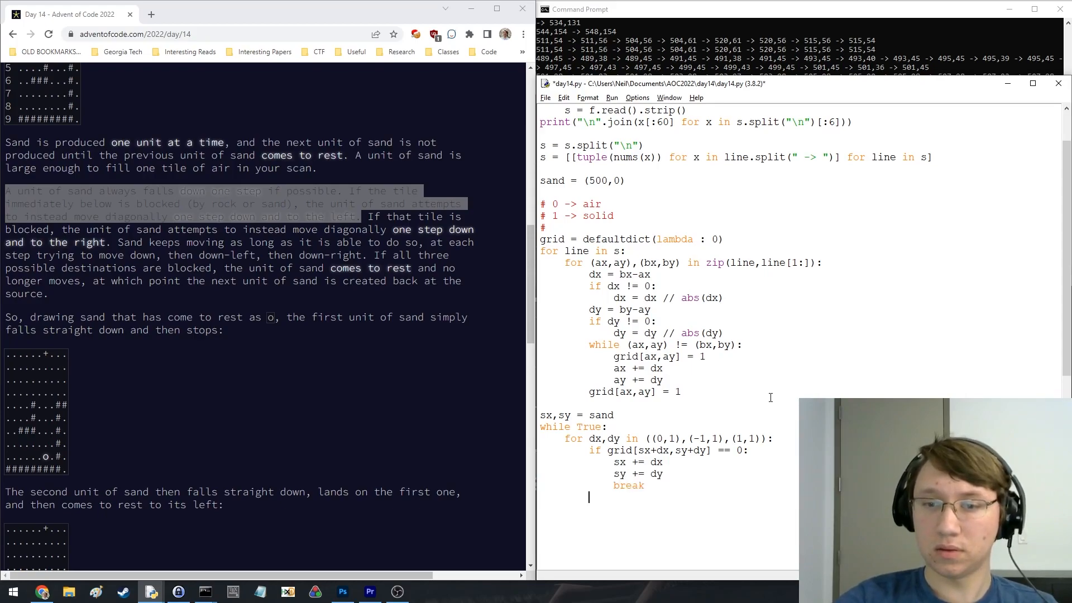
key("Return")
key("BackSpace")
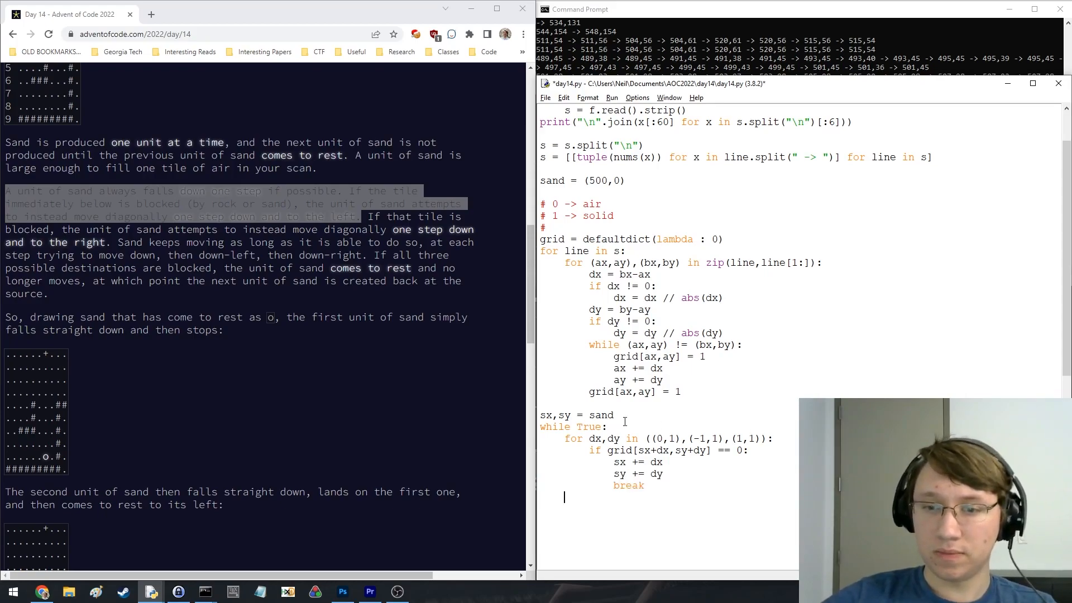
Add the blocked-case branch after the direction loop and the '2 -> solid sand' legend comment
left_click(624, 427)
key("Return")
type("placed")
key("BackSpace")
key("BackSpace")
key("BackSpace")
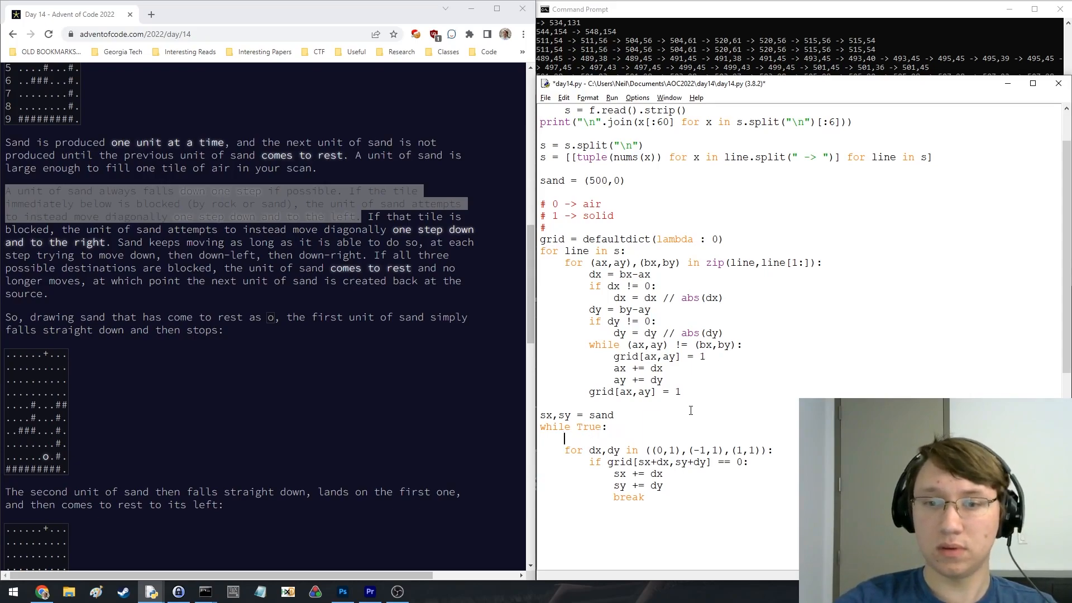
type("blocked = True")
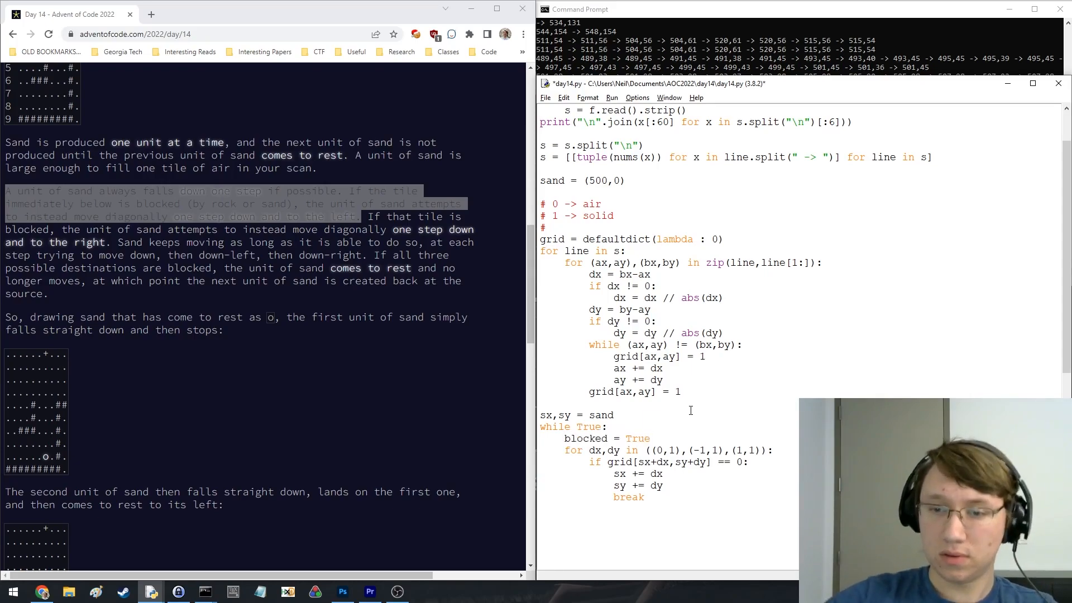
key("Down")
key("Down")
key("Down")
key("End")
key("Return")
type("blocked = False")
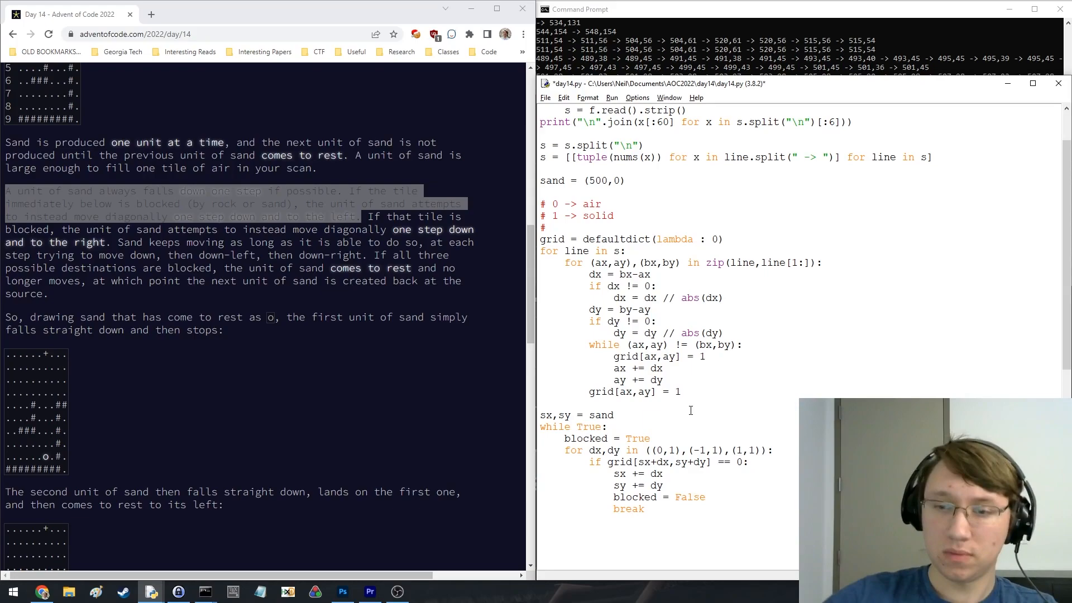
scroll(691, 410, "down", 5)
left_click(670, 356)
type("if blo")
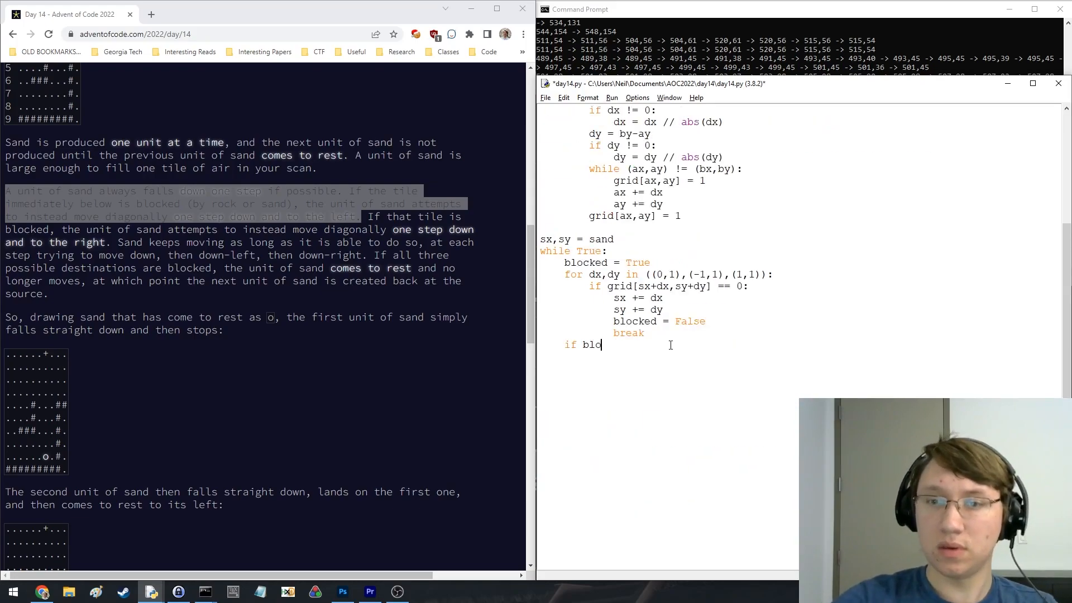
type("cked:")
key("Return")
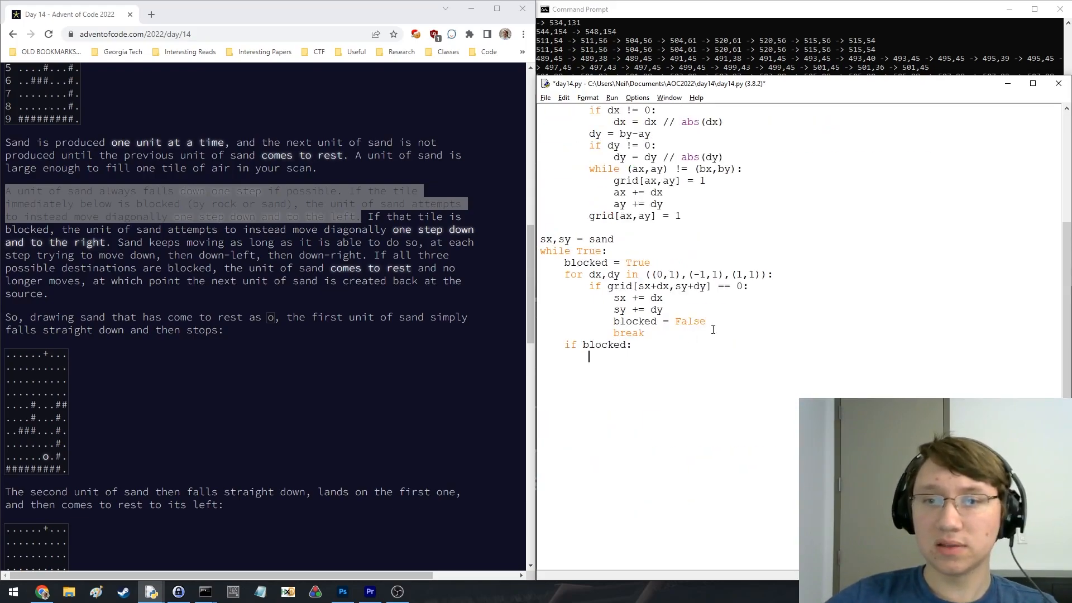
type("grid[sx")
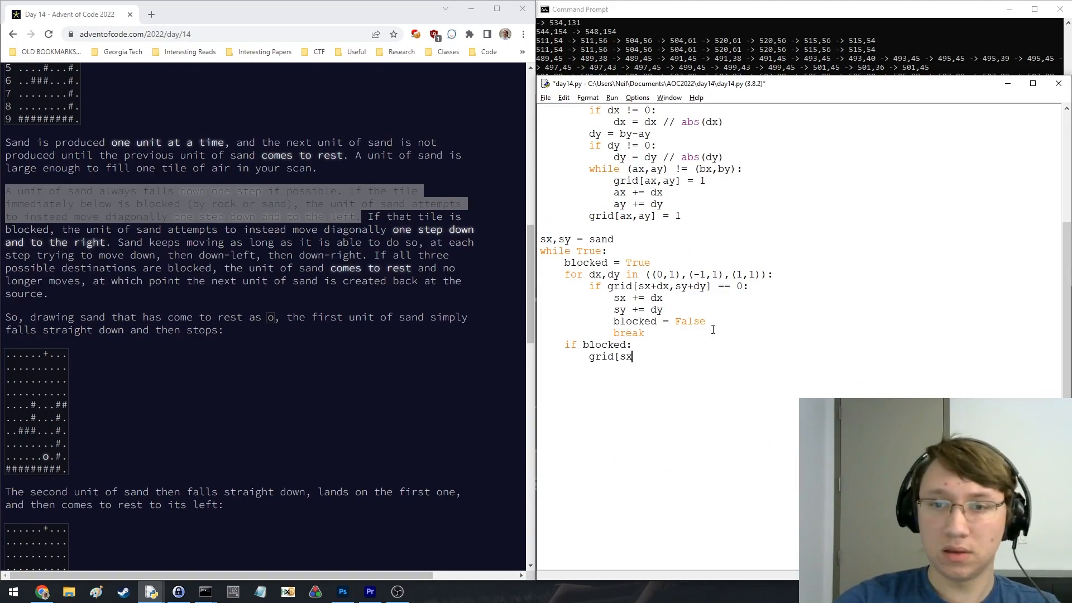
type(",sy] = 1")
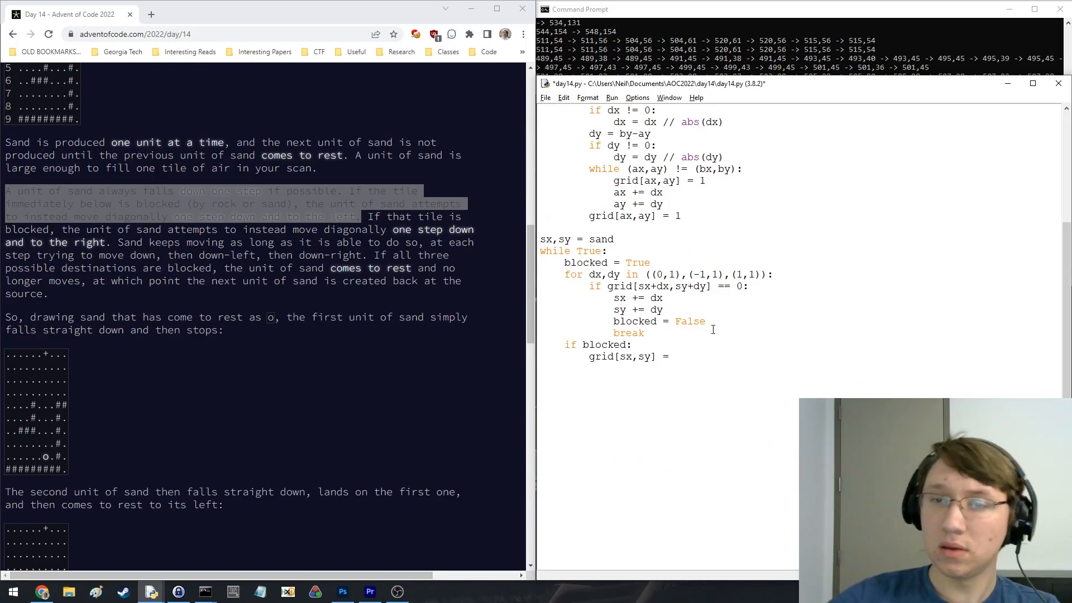
scroll(763, 260, "up", 5)
type("2 -")
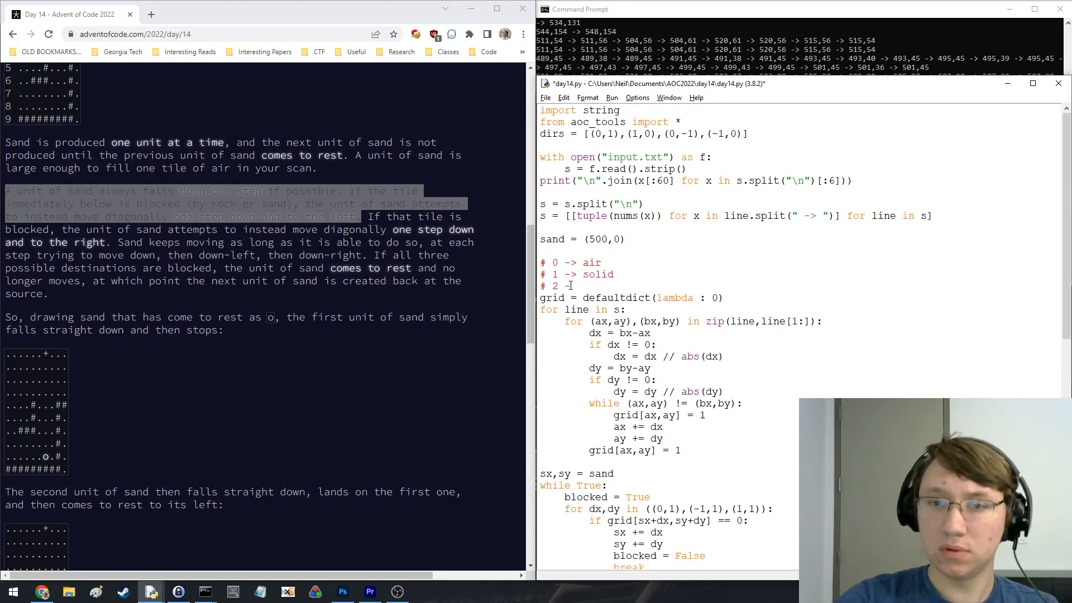
type("> solid sand")
scroll(571, 285, "down", 5)
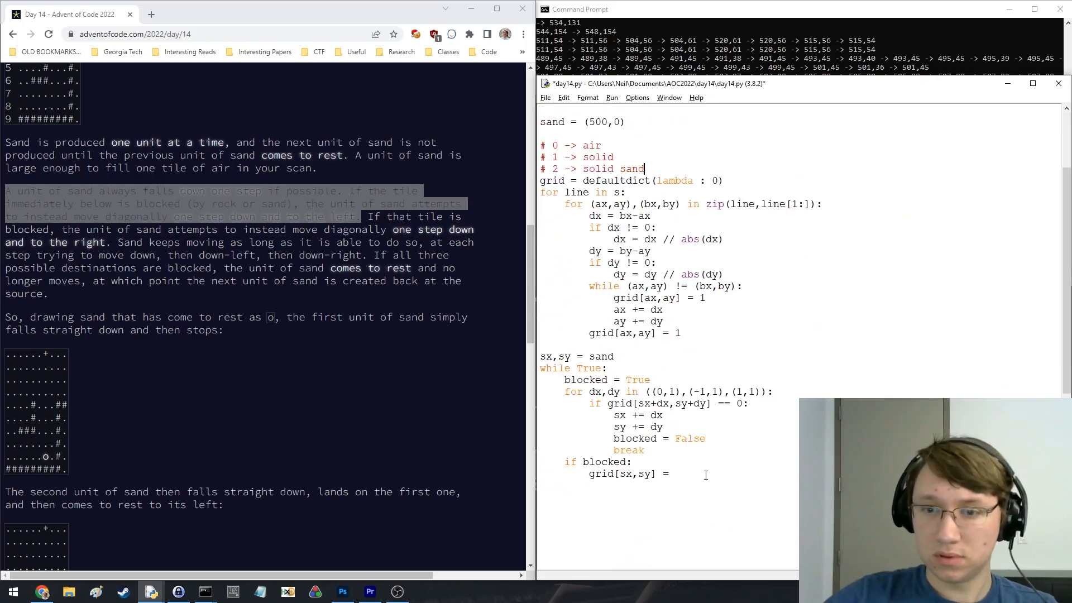
Change the settled sand assignment to grid[sx,sy] = 2
left_click(723, 472)
key("BackSpace")
type("2")
key("Return")
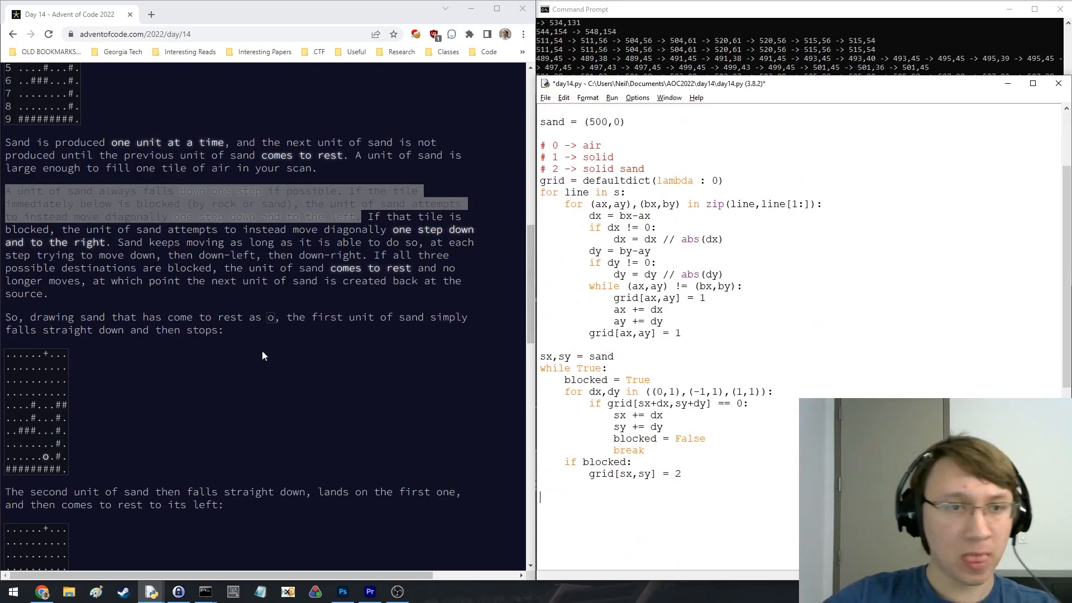
Reread the puzzle's sand examples, then save day14.py with Ctrl+S
left_click(254, 299)
scroll(253, 301, "down", 3)
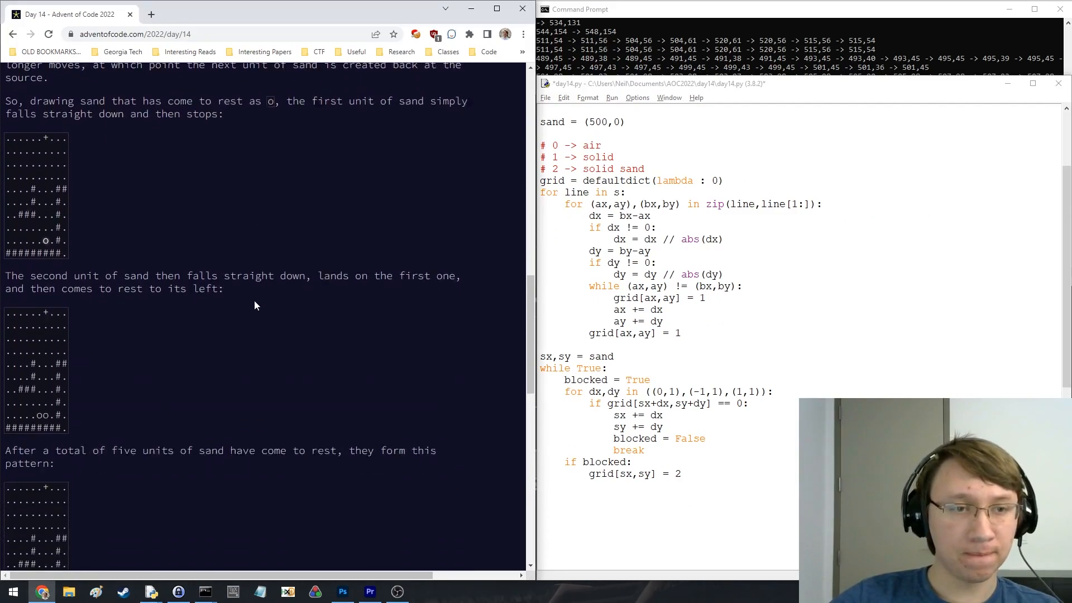
scroll(234, 306, "down", 3)
scroll(221, 356, "up", 2)
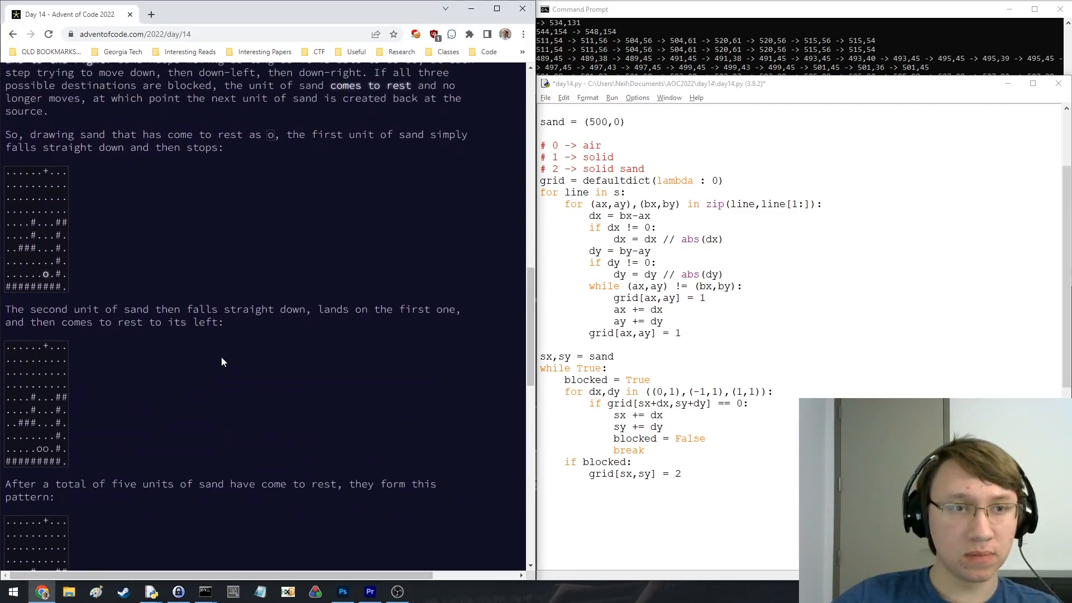
scroll(168, 351, "up", 1)
scroll(94, 329, "down", 1)
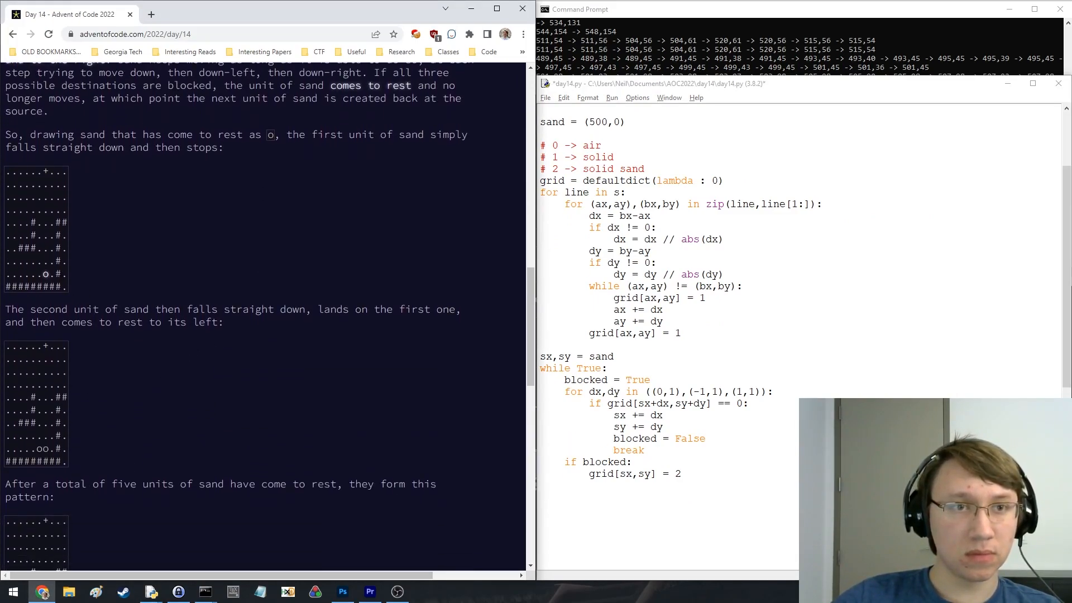
scroll(71, 301, "down", 2)
scroll(70, 300, "down", 2)
scroll(72, 308, "down", 2)
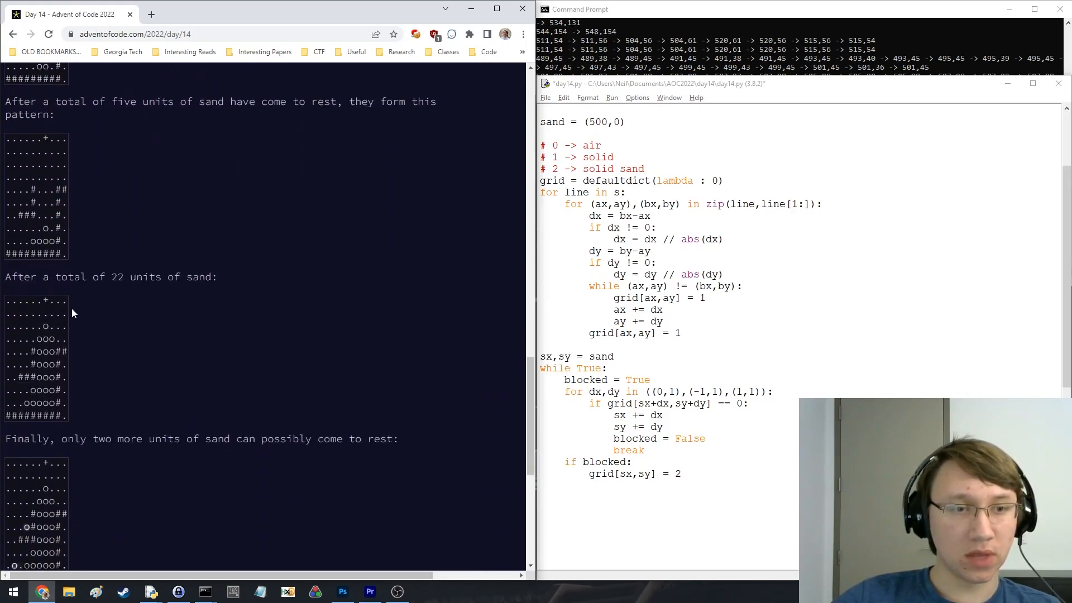
scroll(170, 388, "down", 2)
scroll(170, 388, "down", 2)
scroll(170, 381, "down", 2)
scroll(170, 378, "down", 1)
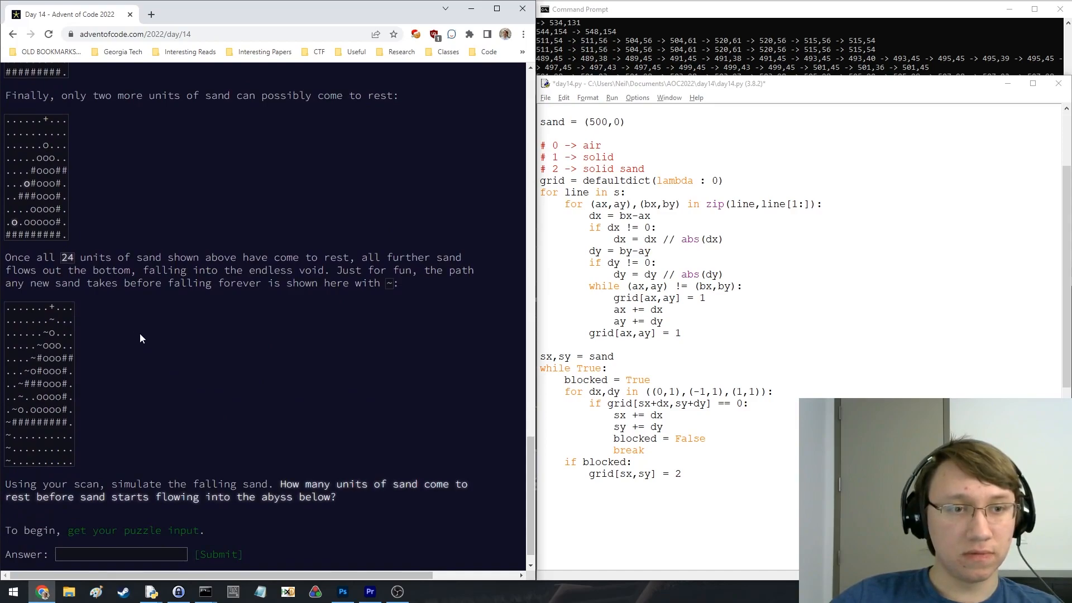
left_click(663, 333)
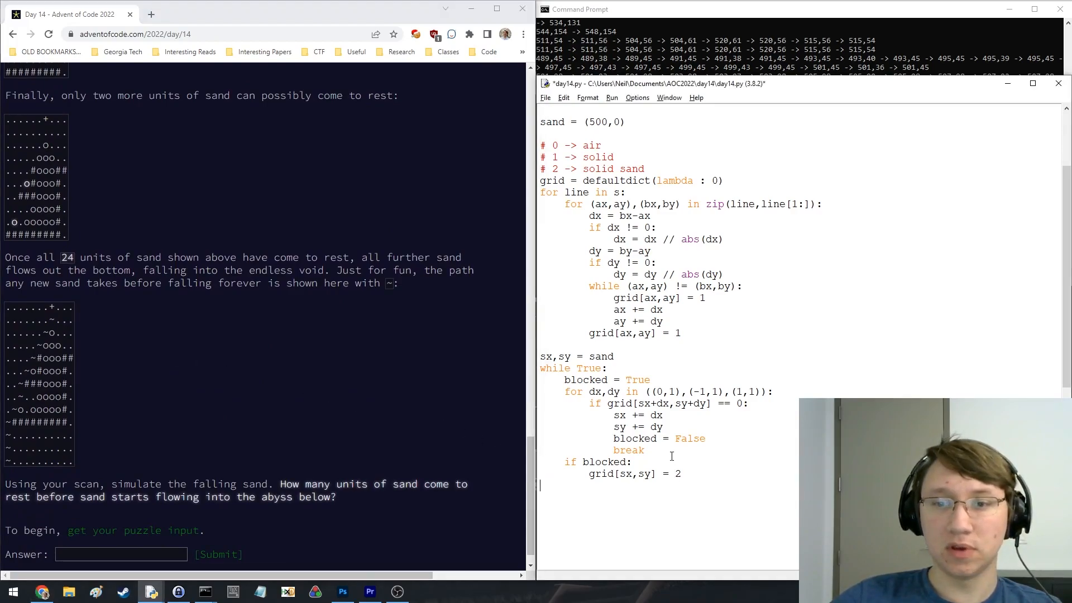
key("ctrl+s")
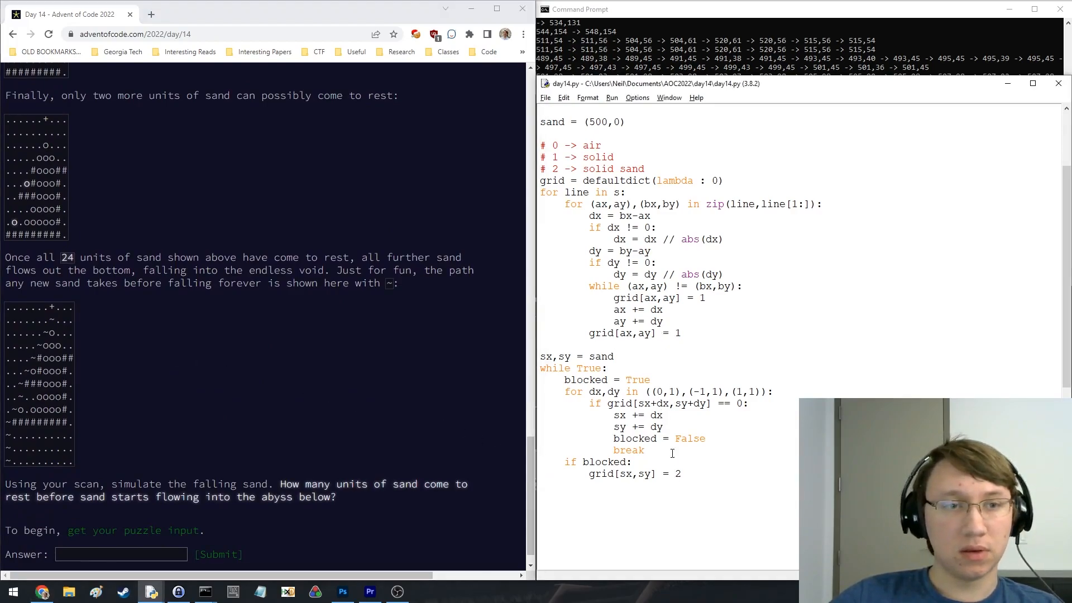
Run the sand script, interrupt the endless loop, and confirm len(grid) is 611
key("F5")
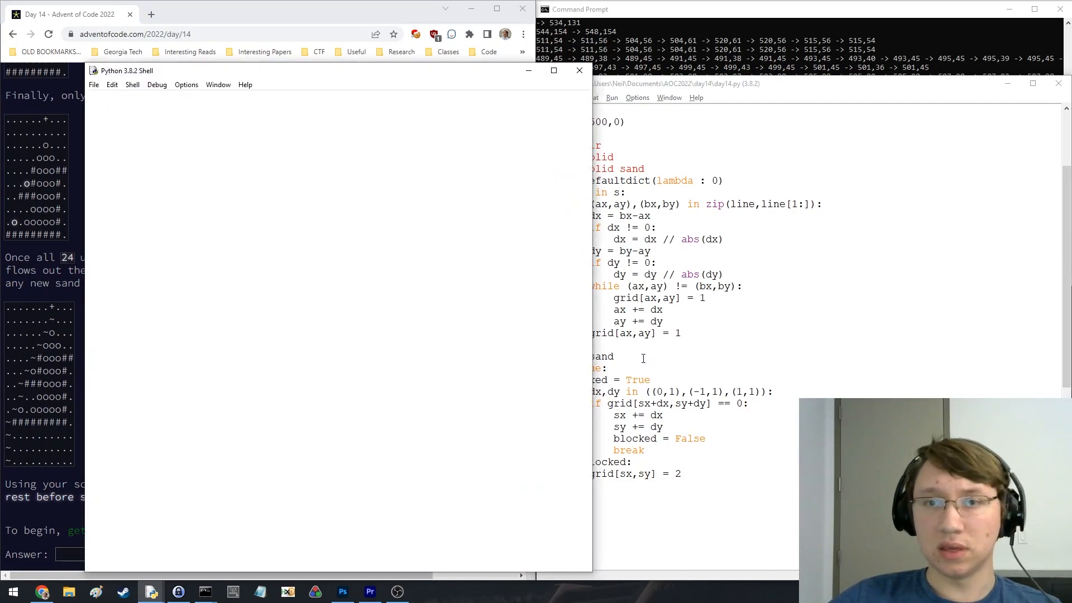
key("ctrl+c")
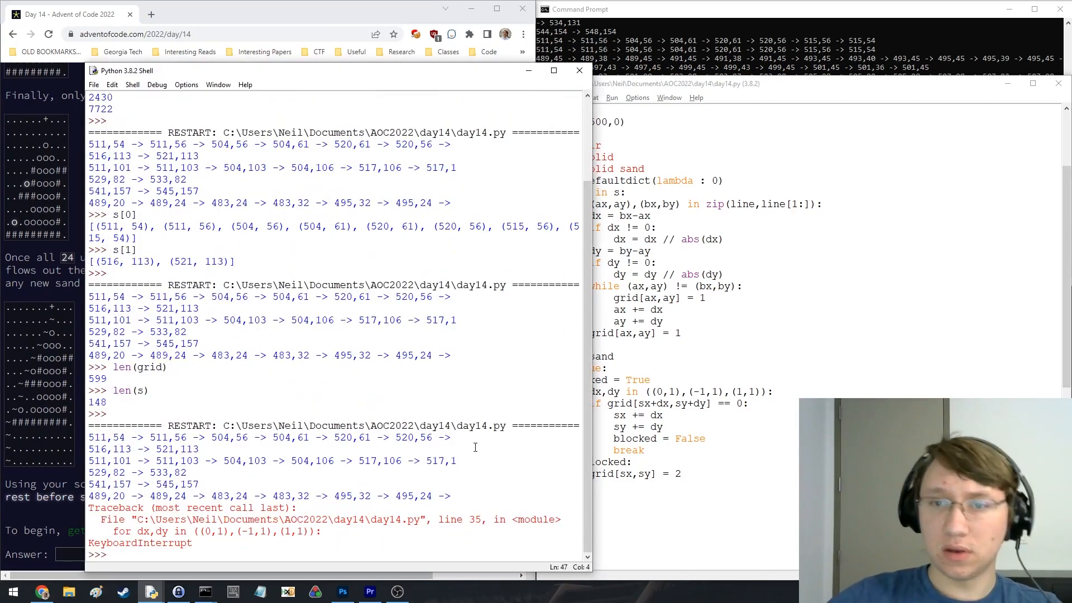
type("len(grid)")
key("Return")
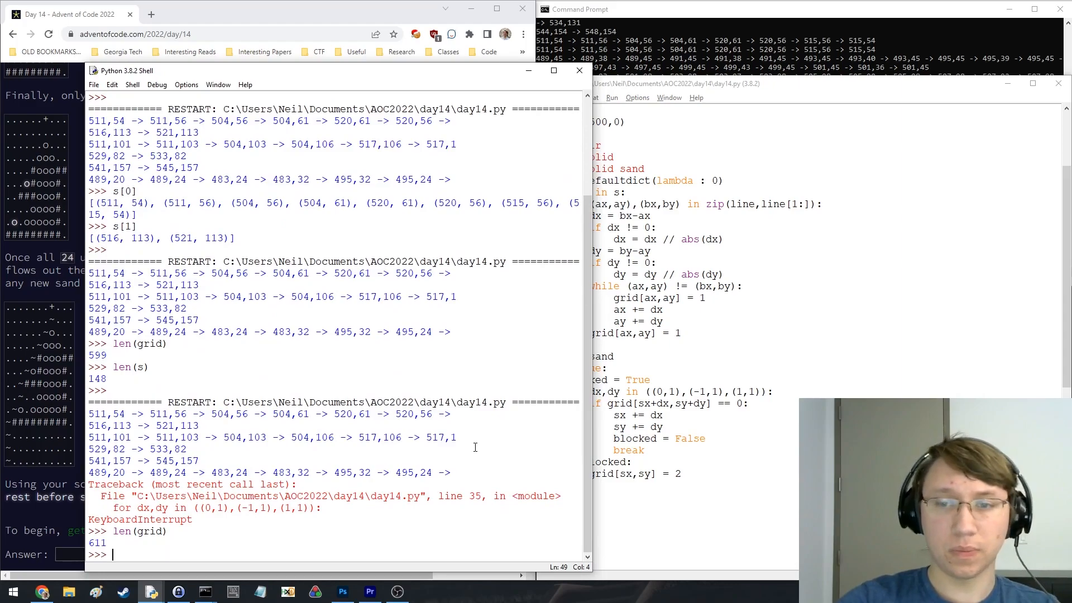
left_click(735, 391)
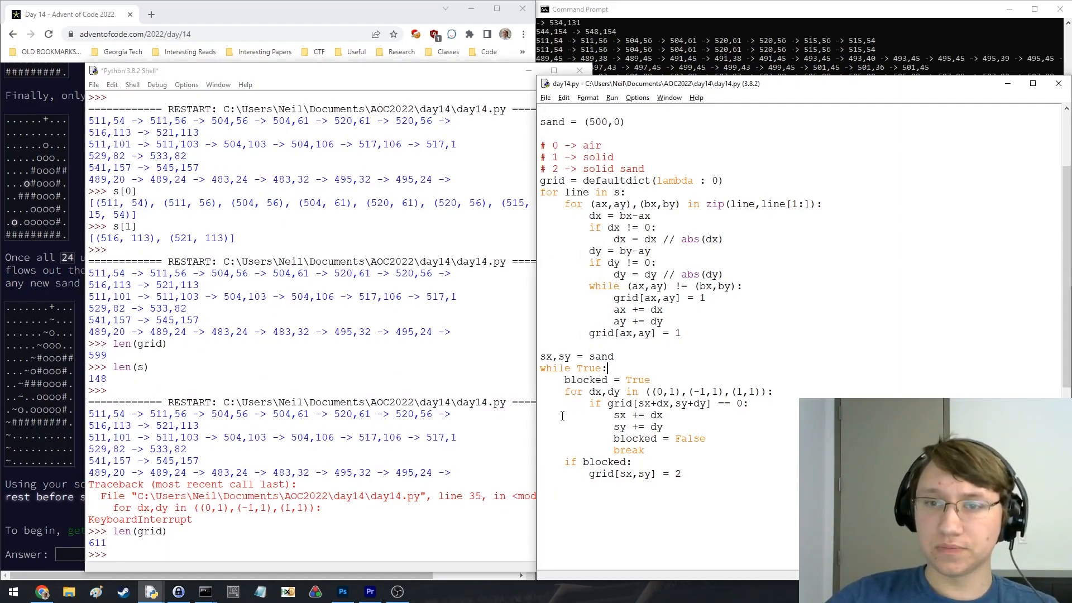
scroll(547, 409, "up", 5)
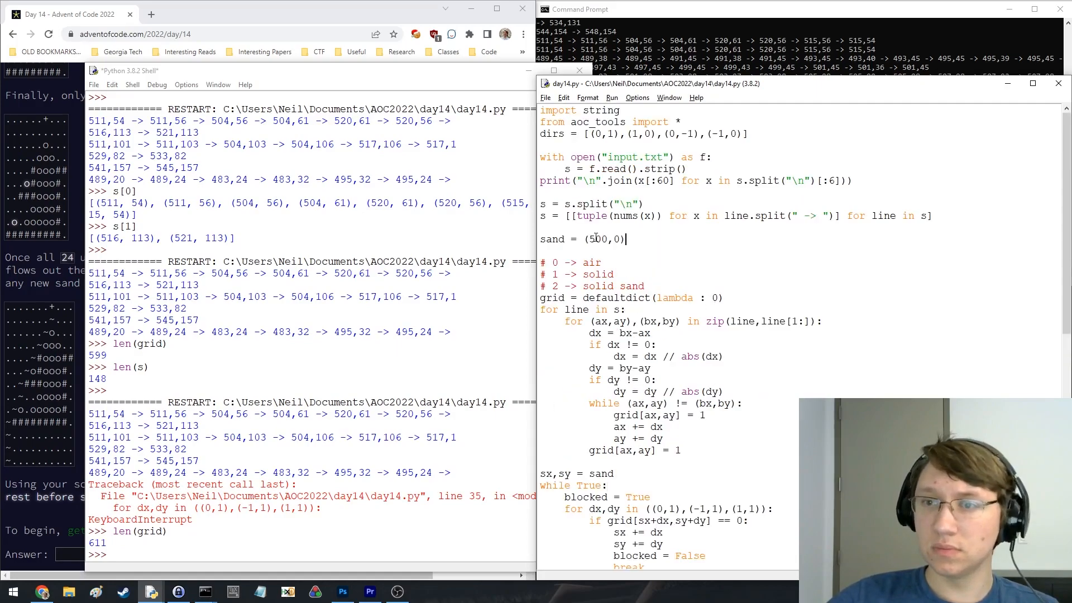
Evaluate the deepest grid row as 170 in the shell, then return to editing the script
left_click(285, 251)
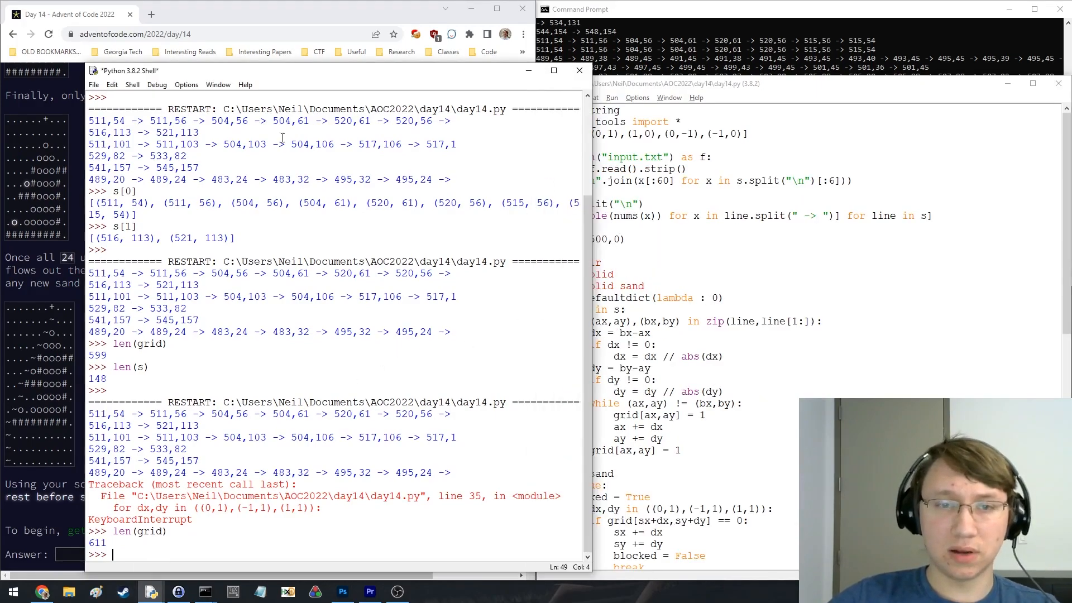
type("f")
key("BackSpace")
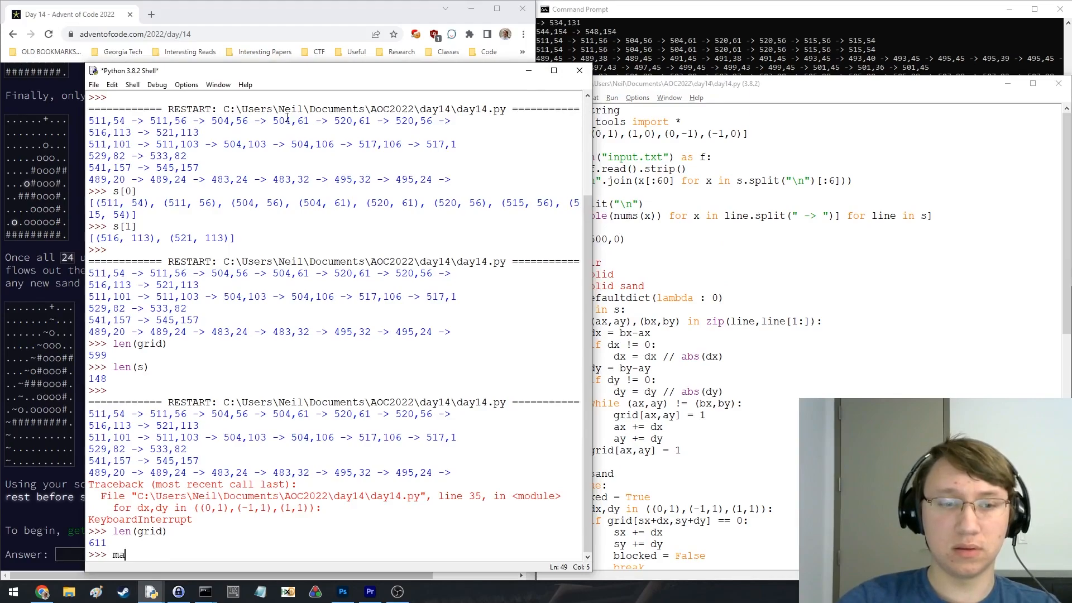
type("max(y for x,y in grid)")
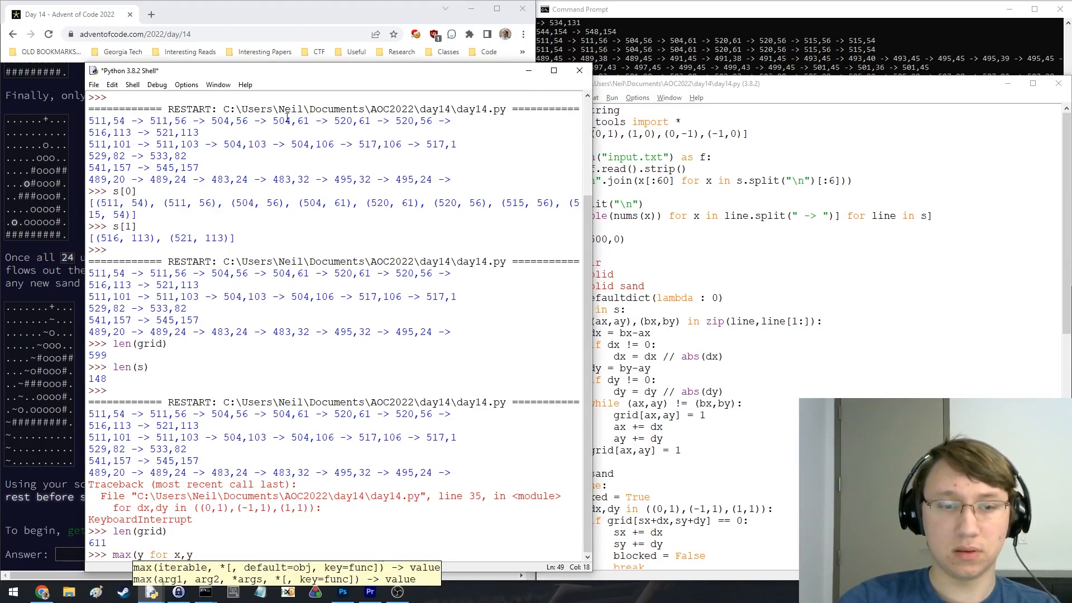
key("Return")
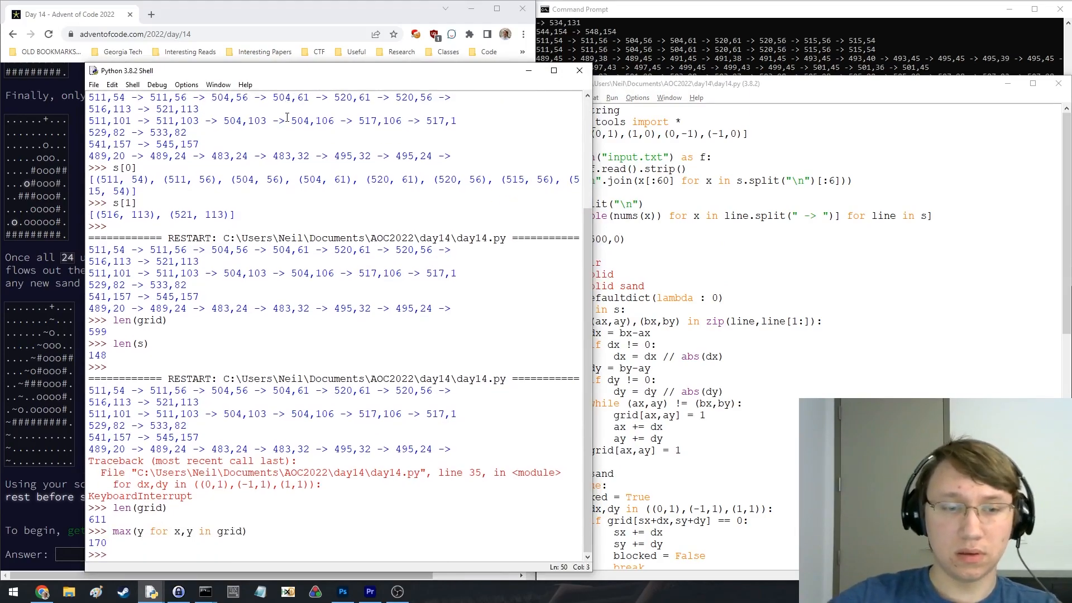
left_click(744, 308)
scroll(743, 307, "down", 3)
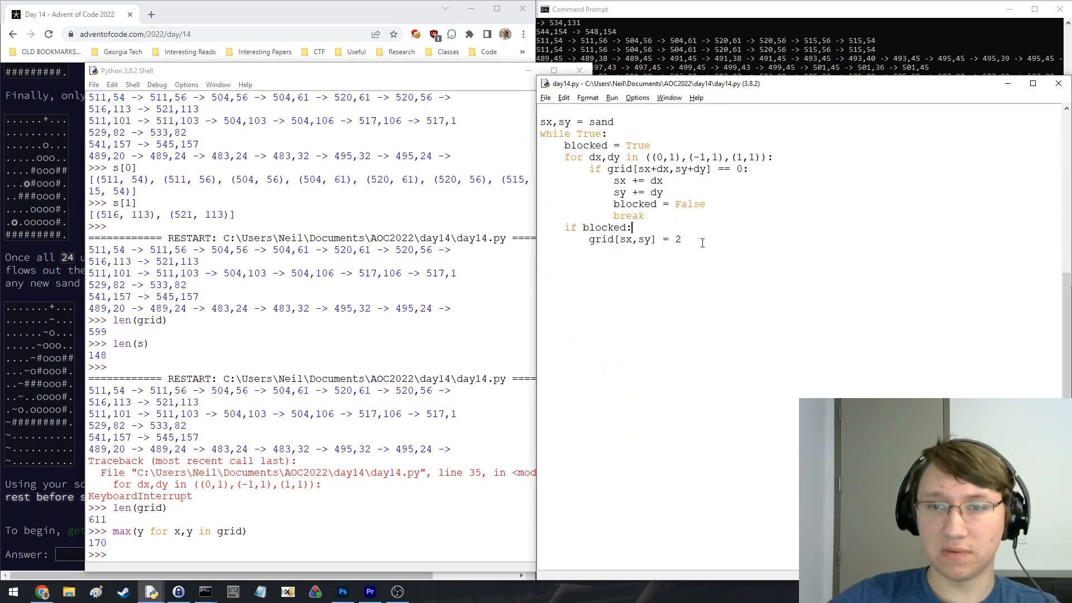
left_click(80, 348)
left_click(681, 239)
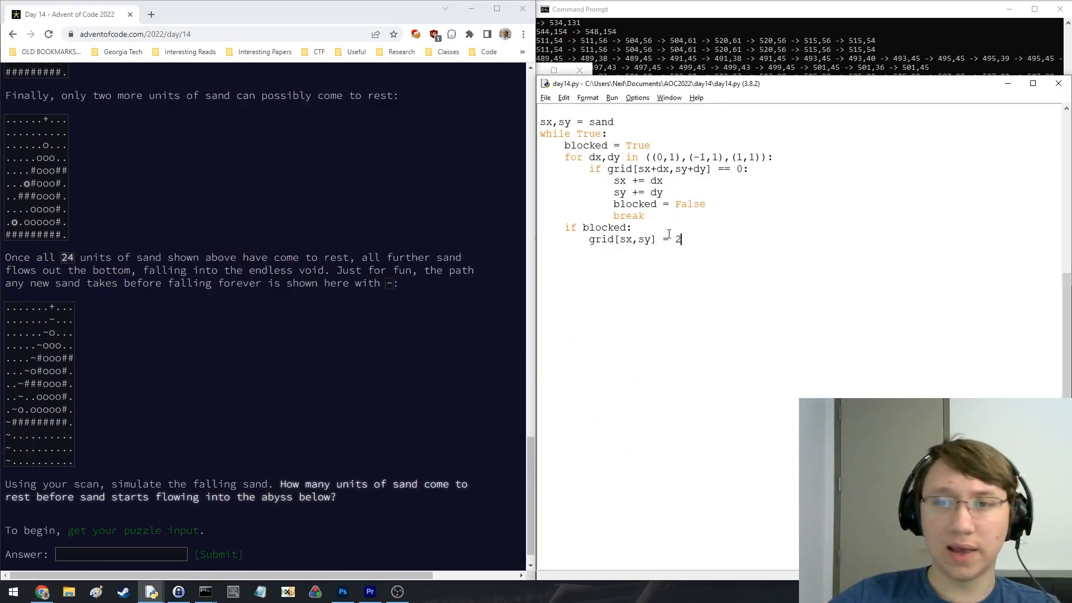
Add the depth-300 abyss check, the per-grain sand reset, and a final print of cells holding resting sand
left_click(672, 216)
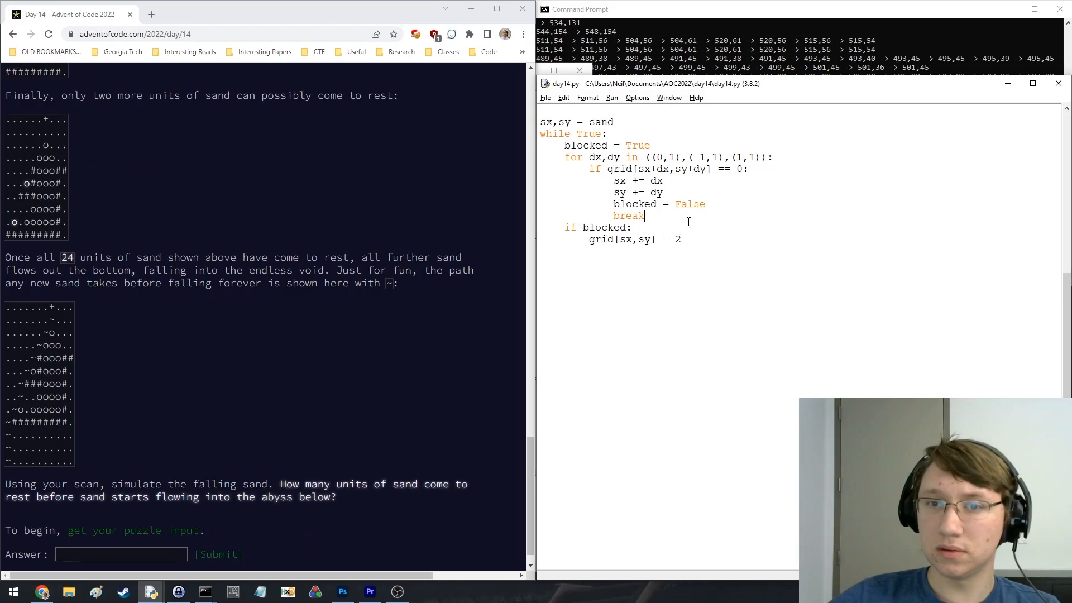
key("Return")
type("if")
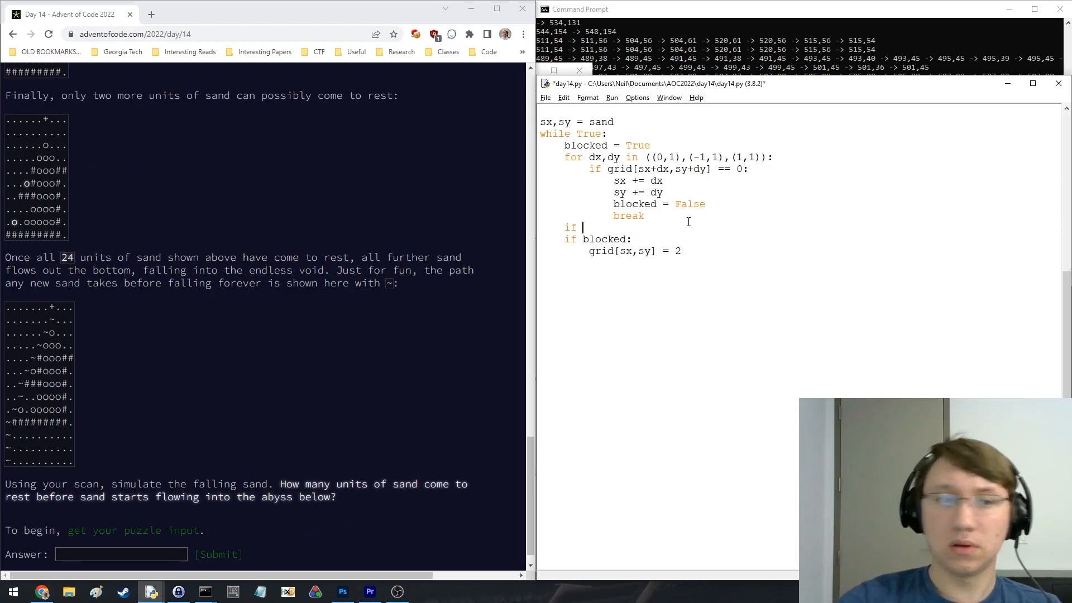
scroll(418, 258, "up", 2)
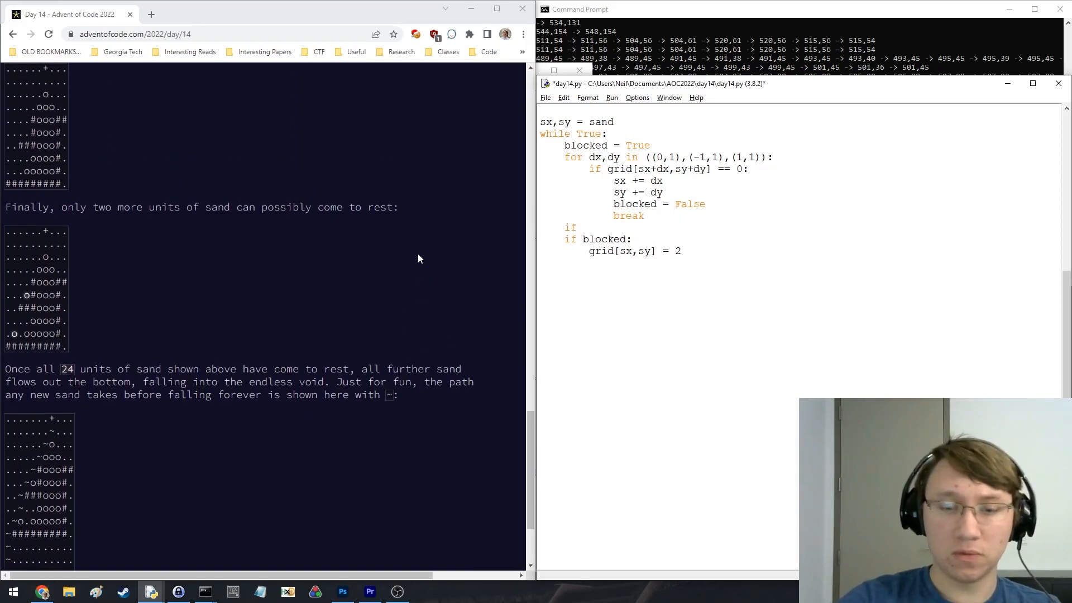
type("sy")
left_click(700, 251)
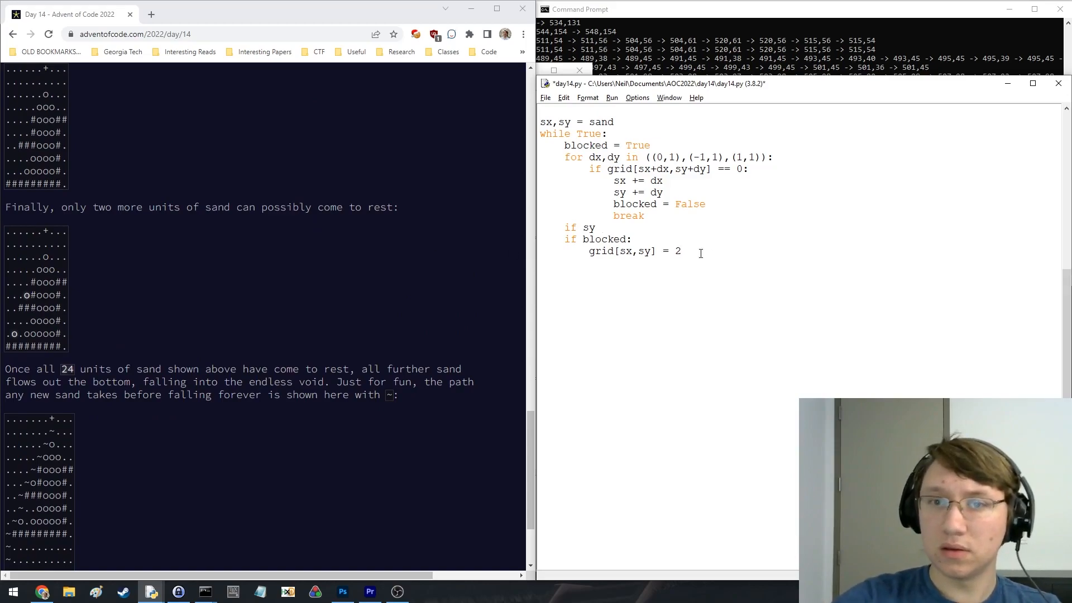
key("Return")
type("sx,sy = sand")
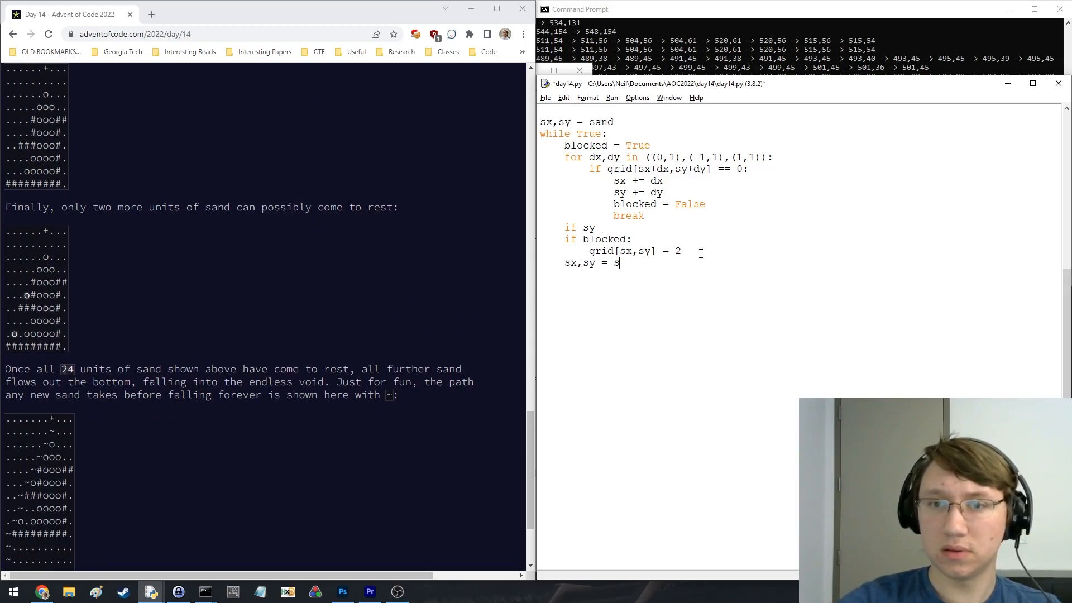
left_click(621, 227)
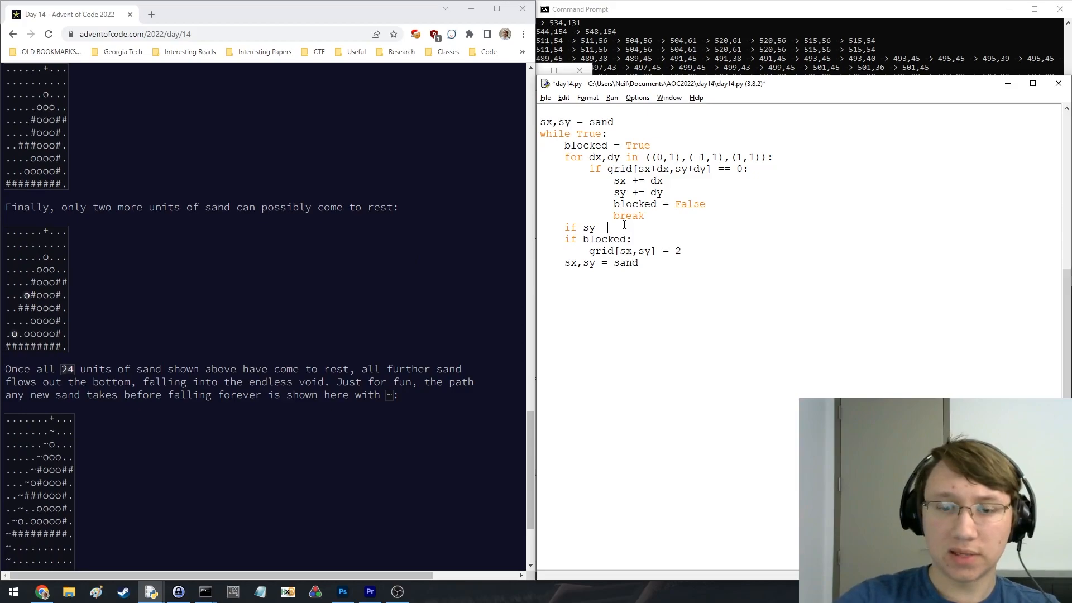
type("> 180:")
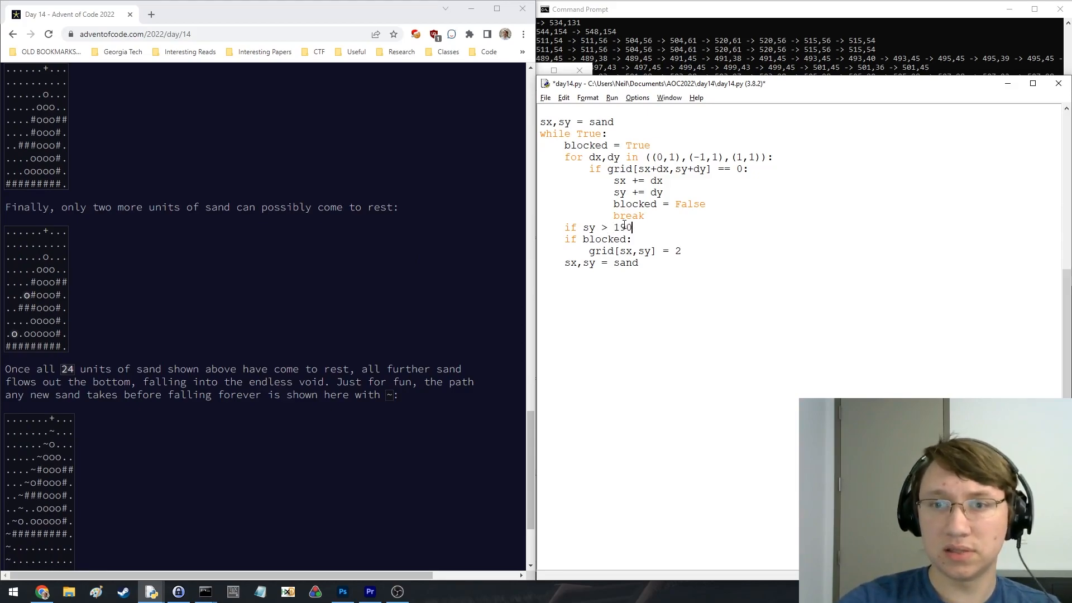
key("Return")
type("break")
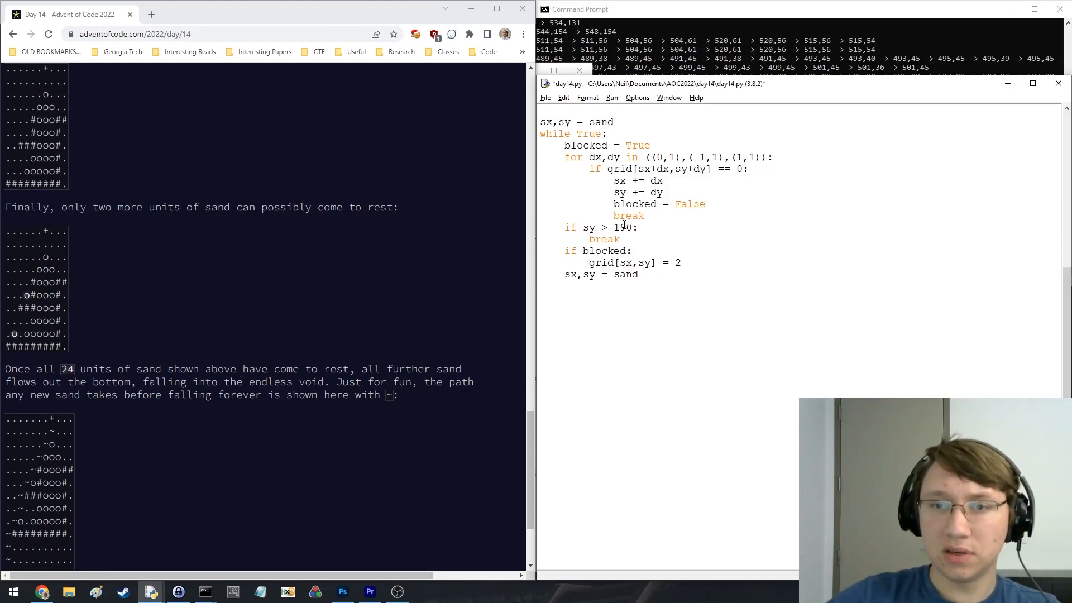
left_click_drag(625, 227, 614, 227)
type("30")
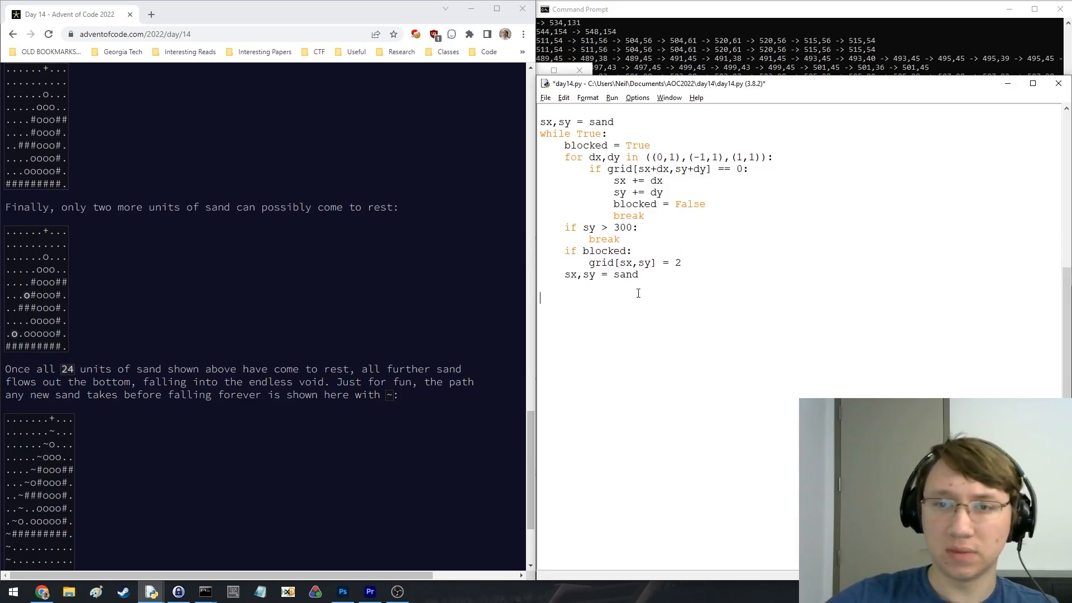
scroll(246, 325, "down", 1)
scroll(244, 325, "down", 1)
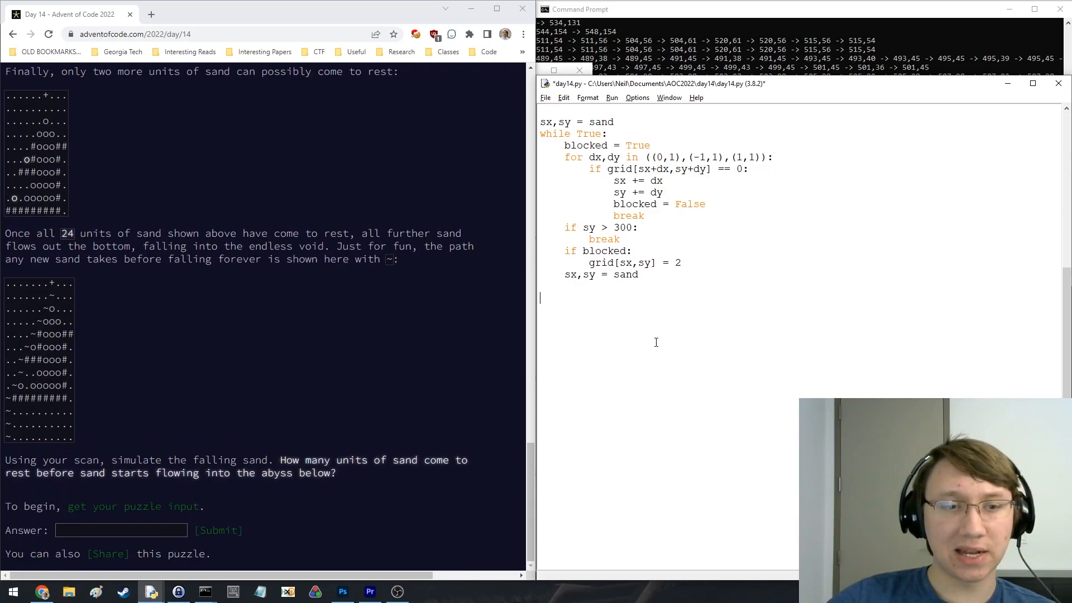
type("print(su")
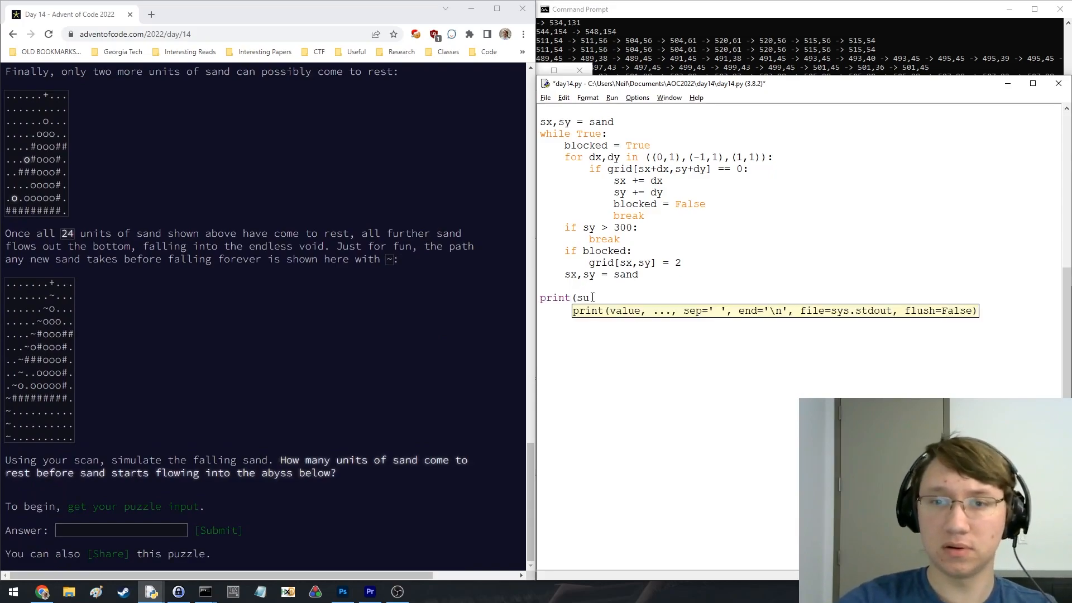
type("m(1 for v in ")
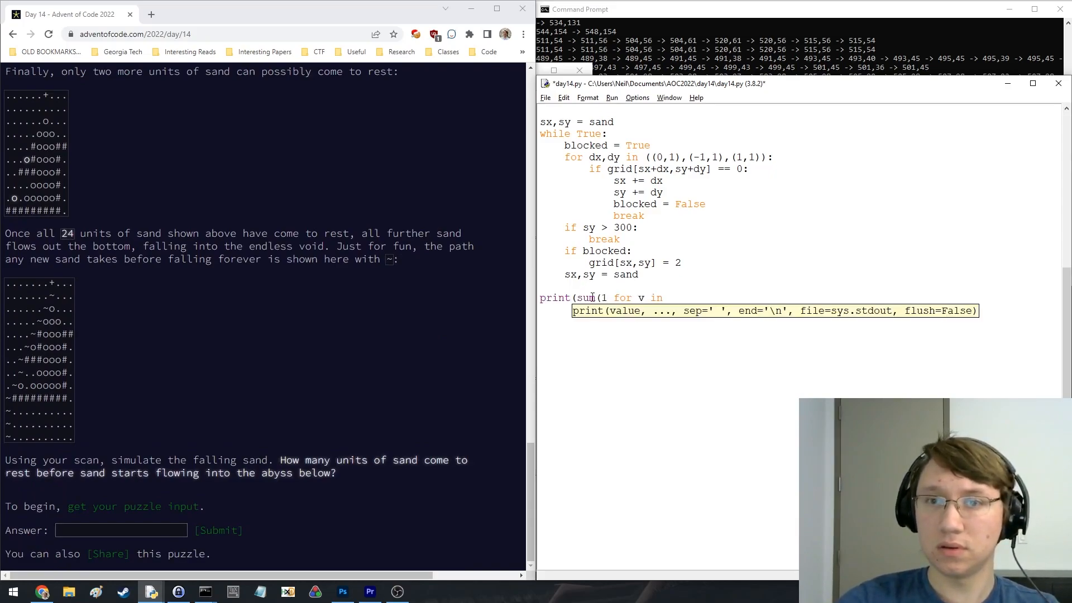
type("grid.values() if v ==")
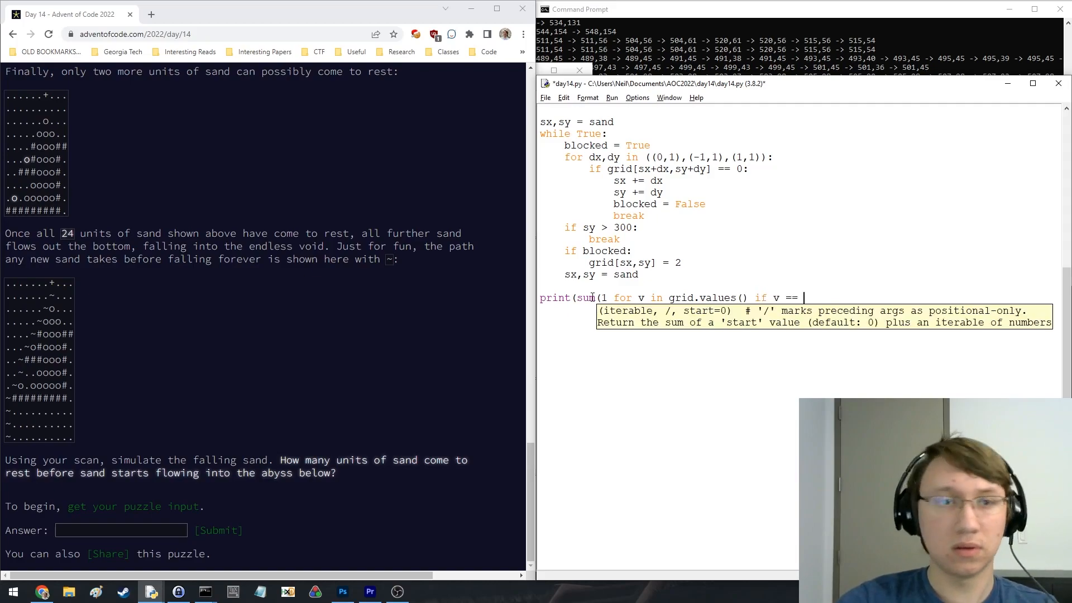
type(" 2))")
Save and run the script, then trace the blocked flag and resting-sand line while the run stalls
key("ctrl+s")
key("F5")
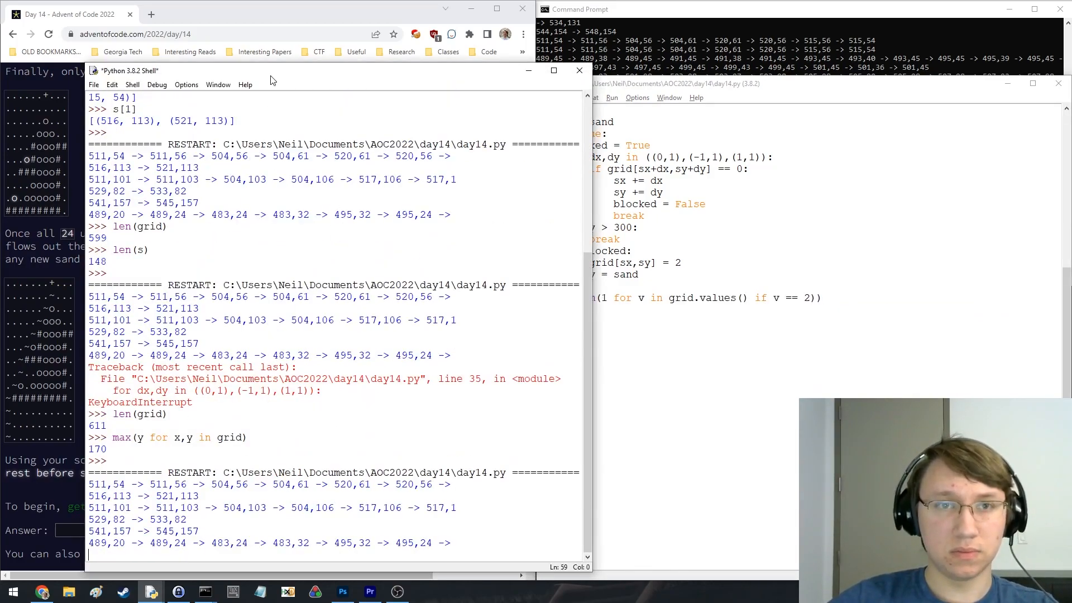
left_click_drag(272, 80, 266, 73)
left_click(741, 238)
scroll(669, 252, "up", 4)
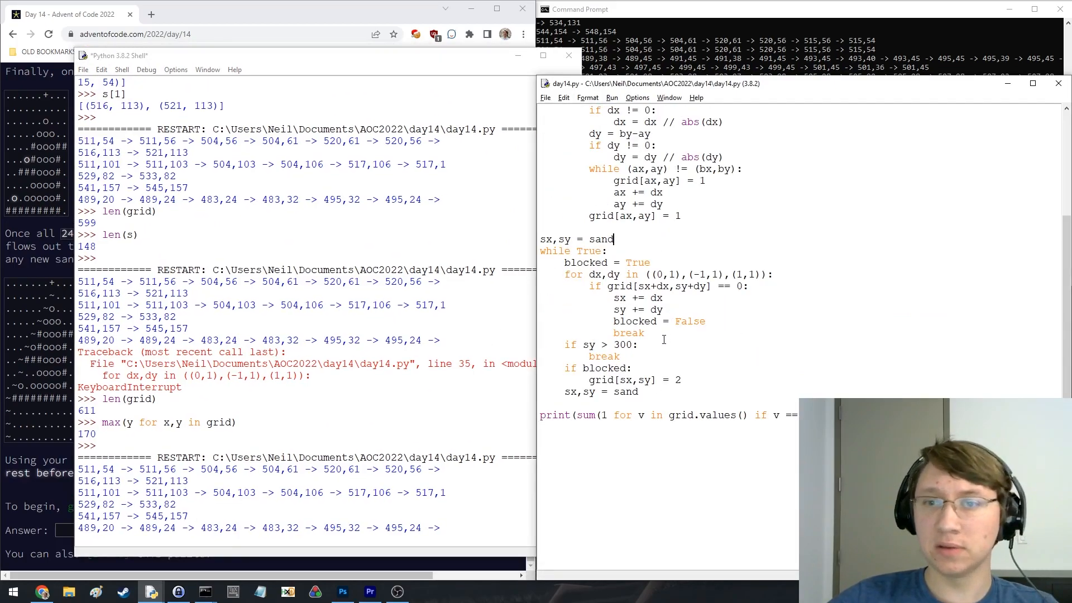
double_click(641, 322)
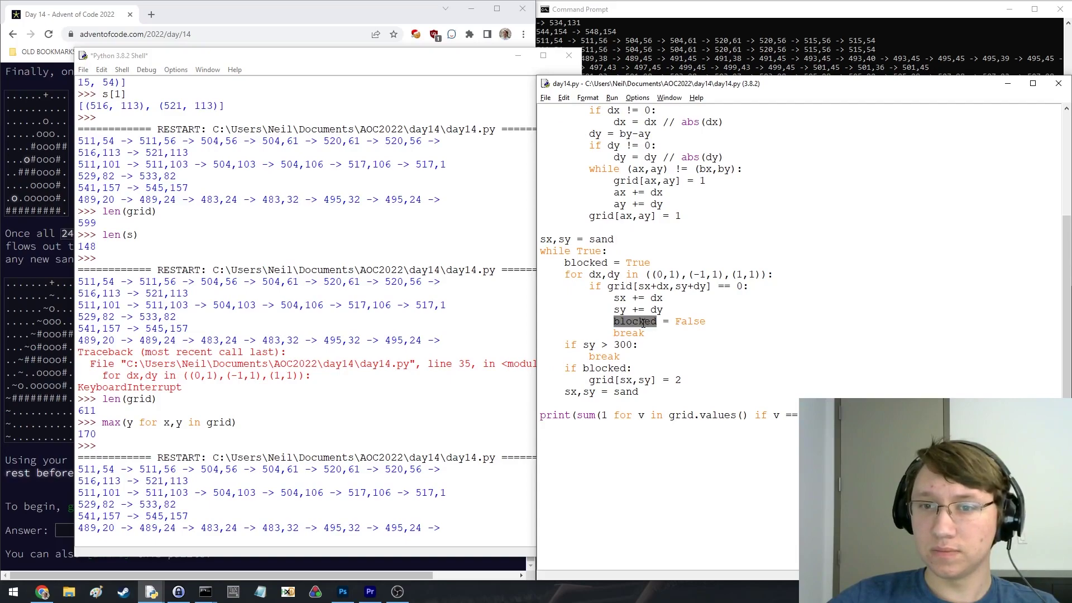
left_click(680, 335)
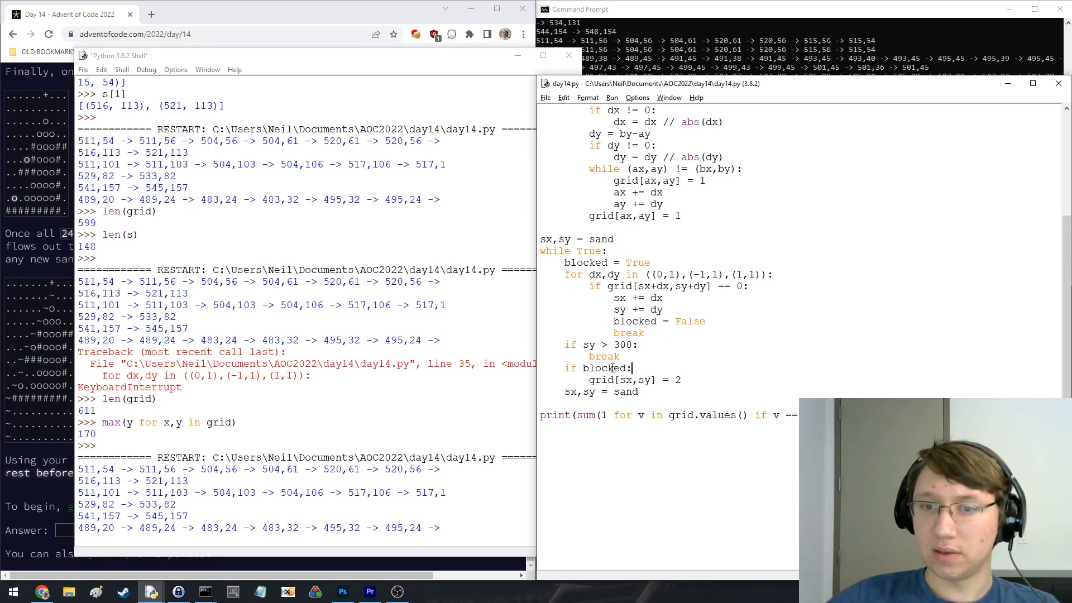
left_click(684, 382)
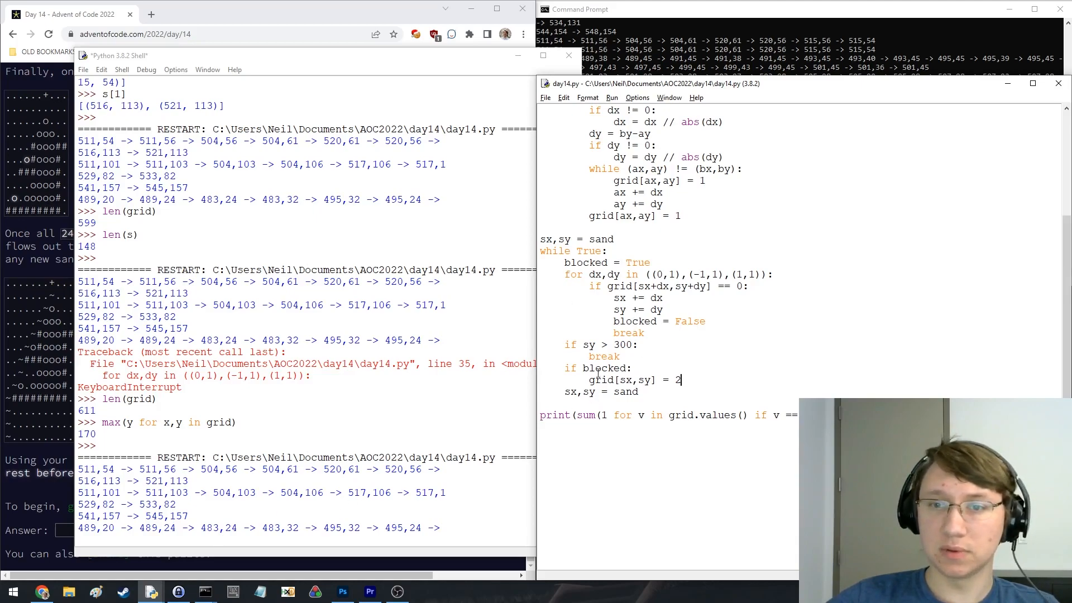
Interrupt the stalled run and check the sand is stuck at 500,0 with 600 grid cells
left_click(287, 542)
key("ctrl+c")
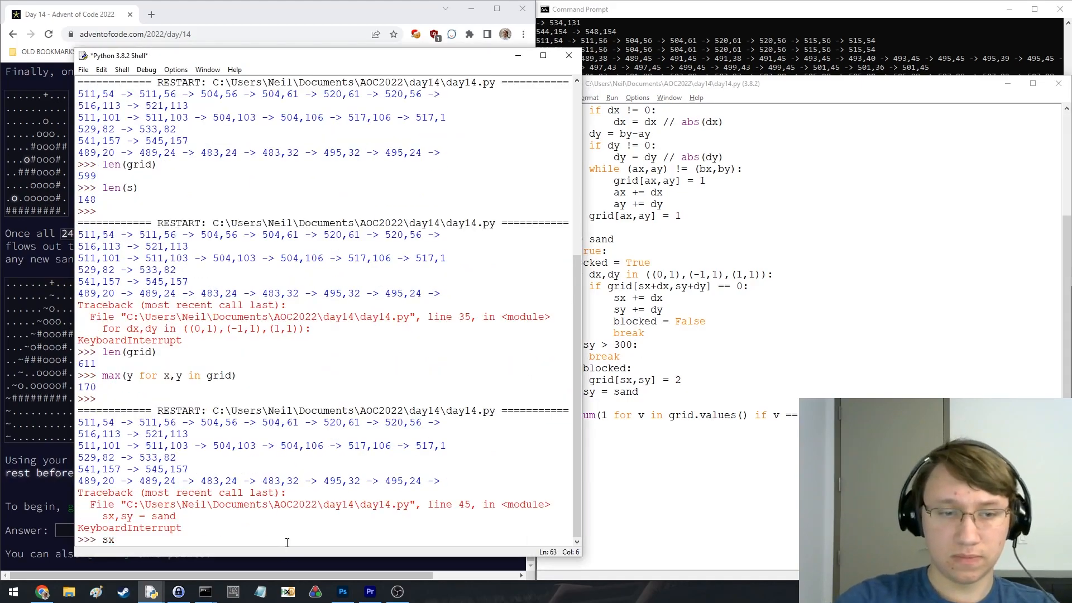
type("sx")
key("Return")
type("sy")
key("Return")
left_click(668, 267)
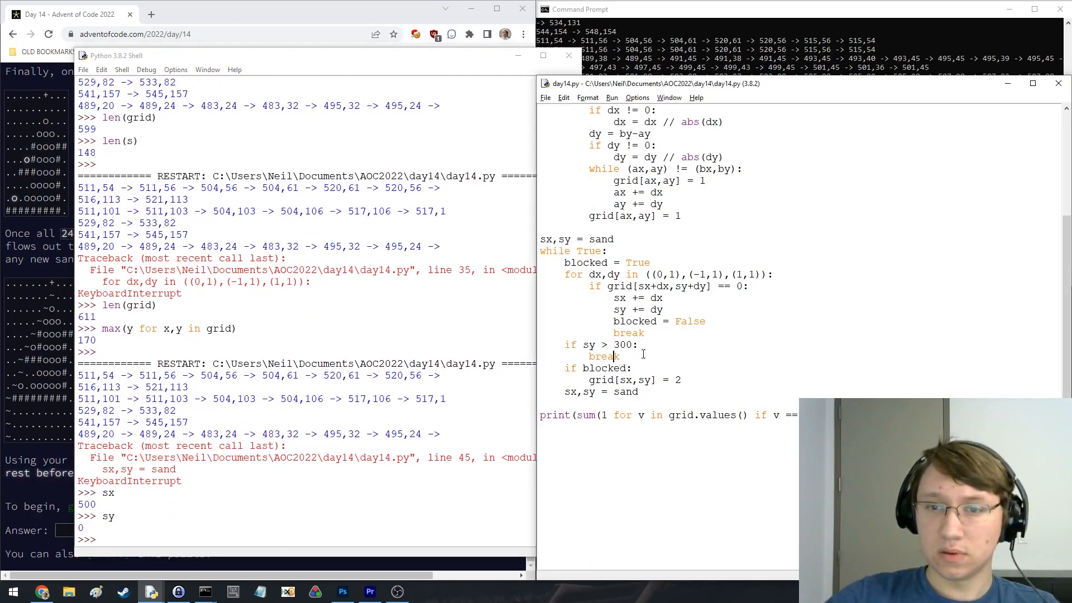
left_click(624, 263)
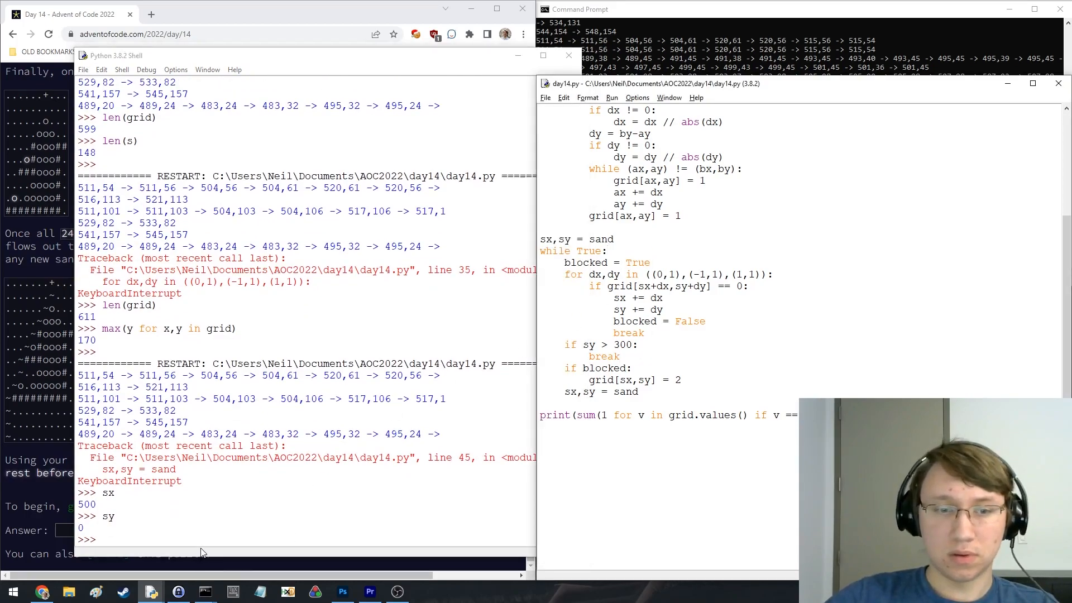
left_click(257, 537)
type("len(grid")
key("Return")
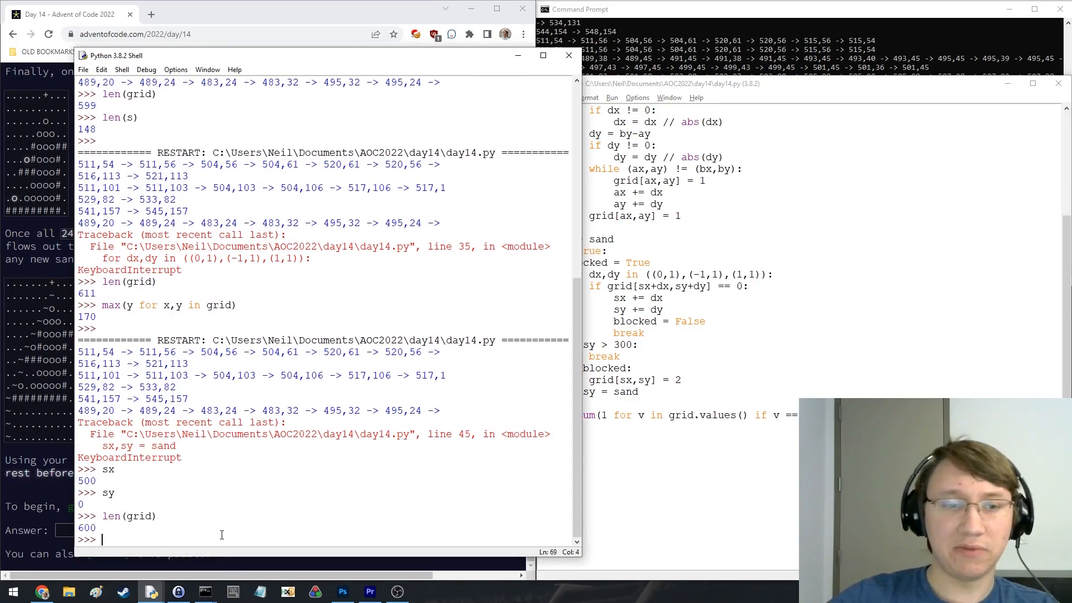
left_click(652, 320)
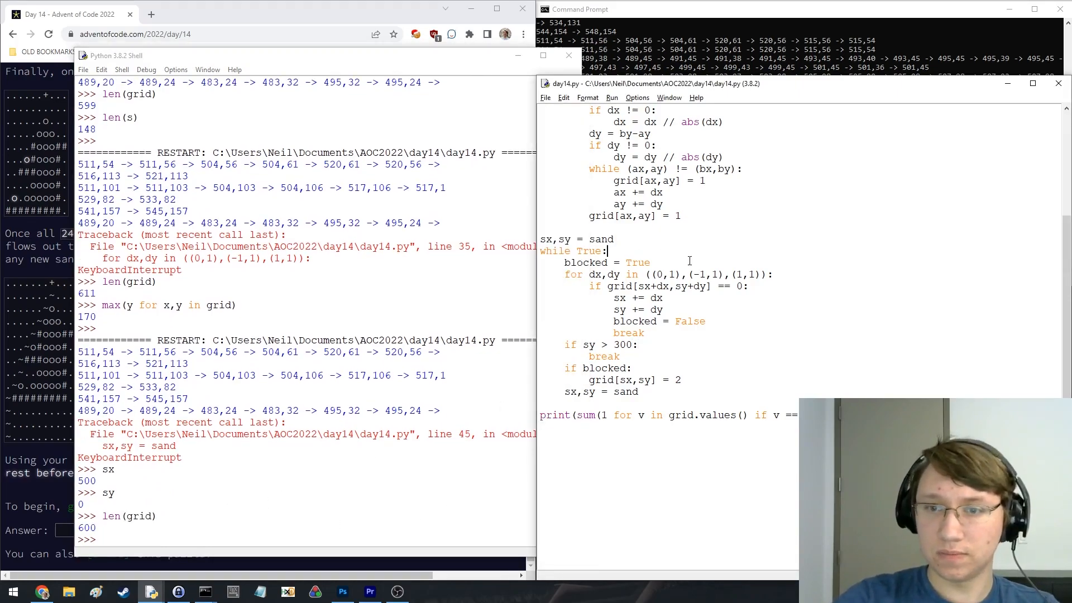
Log print(sx,sy) at the top of the loop, run, and stop the endless 500 0 output
key("Return")
type("print(sx,sy)")
key("ctrl+s")
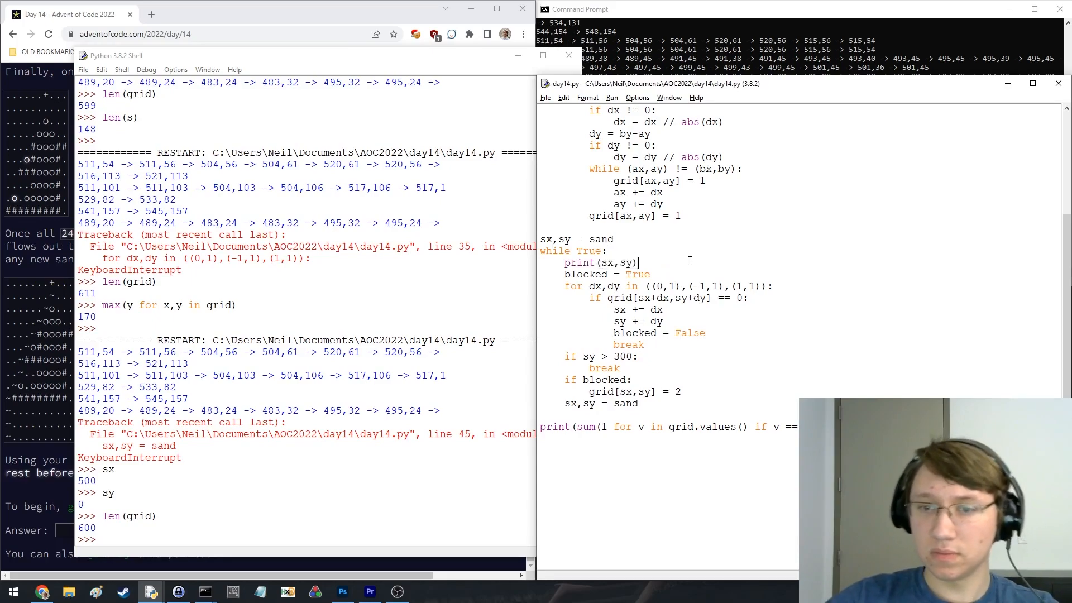
left_click(661, 366)
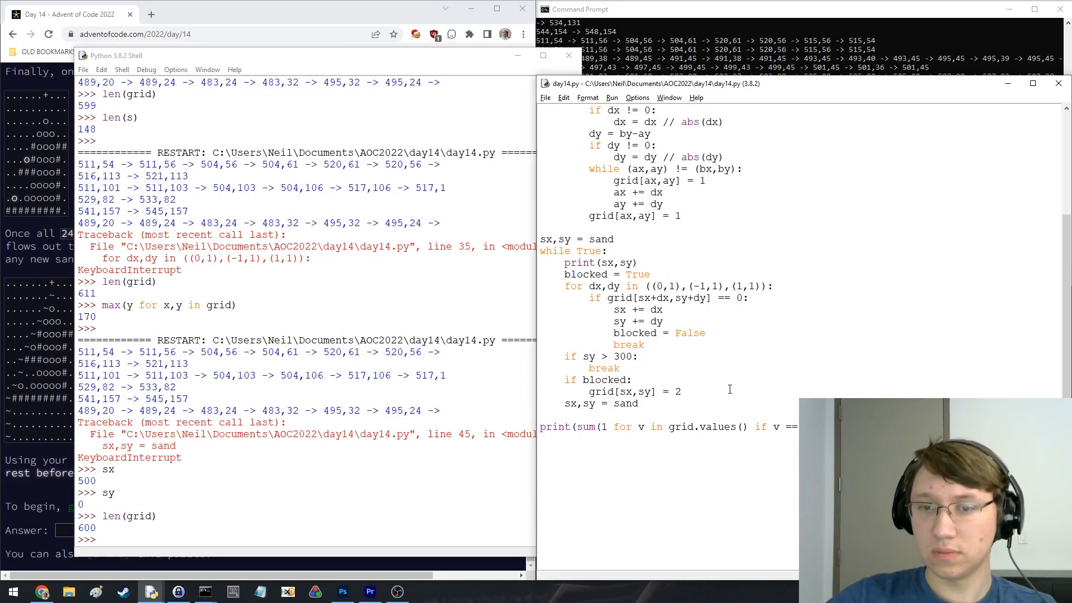
key("F5")
key("ctrl+c")
left_click(663, 308)
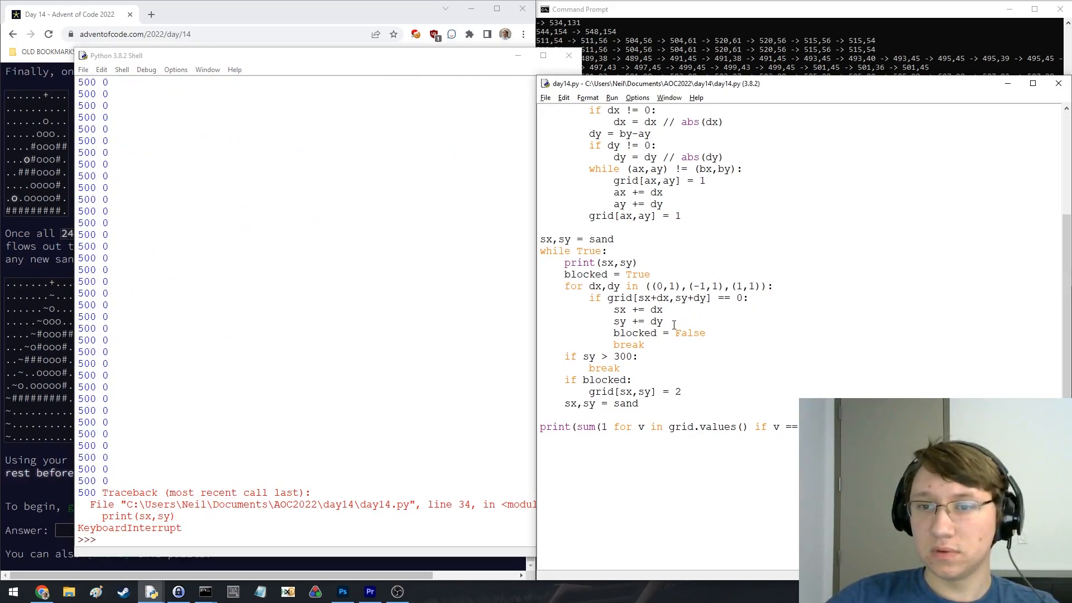
Confirm dx=0 and dy=1 in the shell, then rewrite the lookup as grid[(sx+dx,sy+dy)]
left_click(227, 513)
type("dx'")
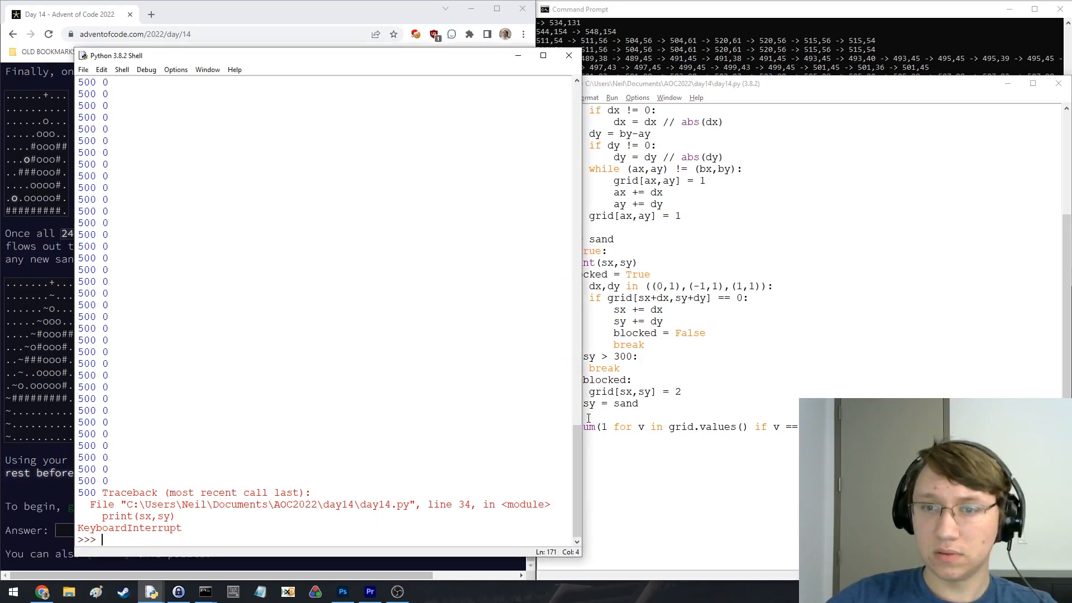
key("BackSpace")
key("Return")
type("dy")
type("dx")
key("Return")
left_click(638, 297)
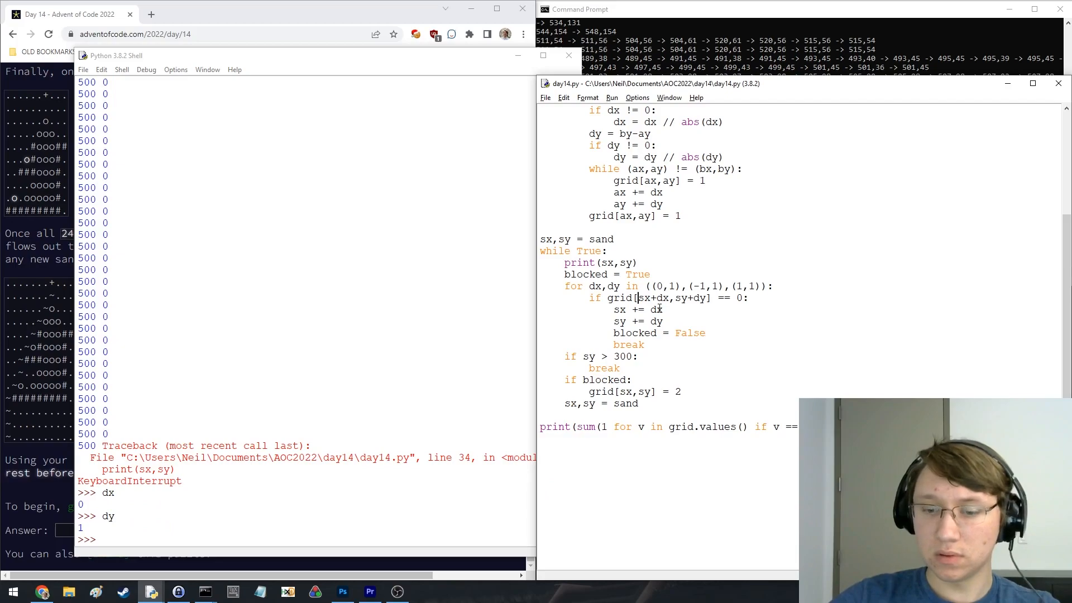
type("(")
left_click(676, 297)
type(")")
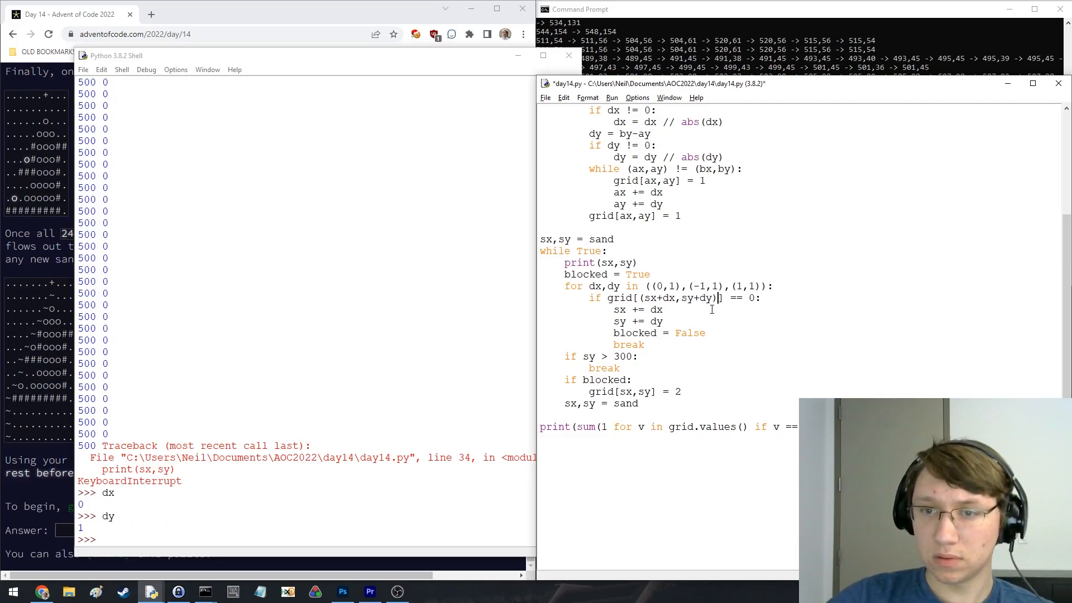
scroll(704, 318, "up", 5)
scroll(682, 336, "up", 5)
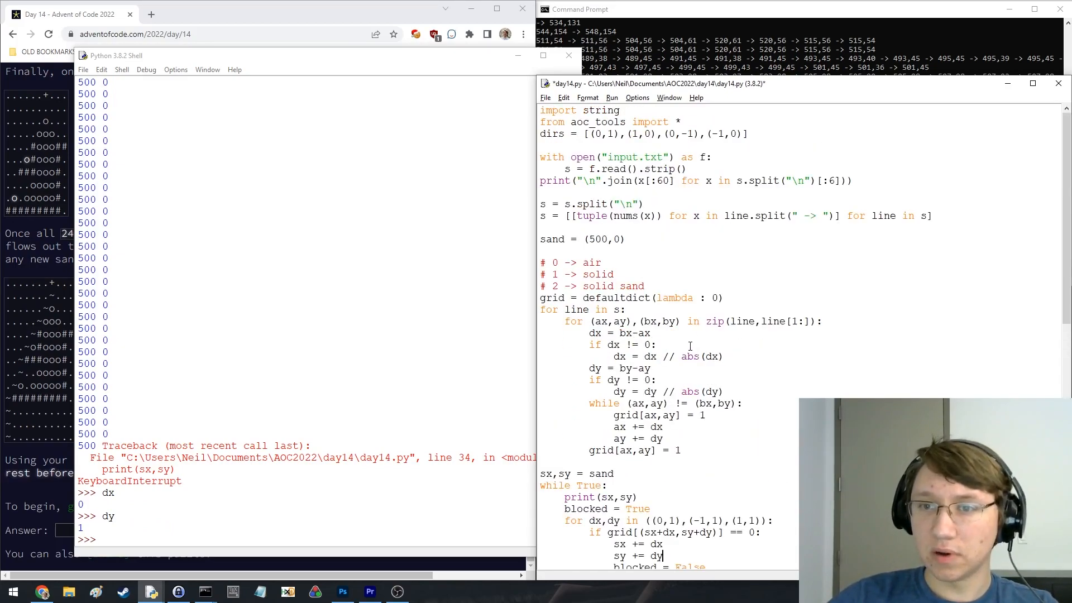
Rerun, then evaluate dx, dy, sx+dx, sy+dy and the grid value below the sand in the shell
key("F5")
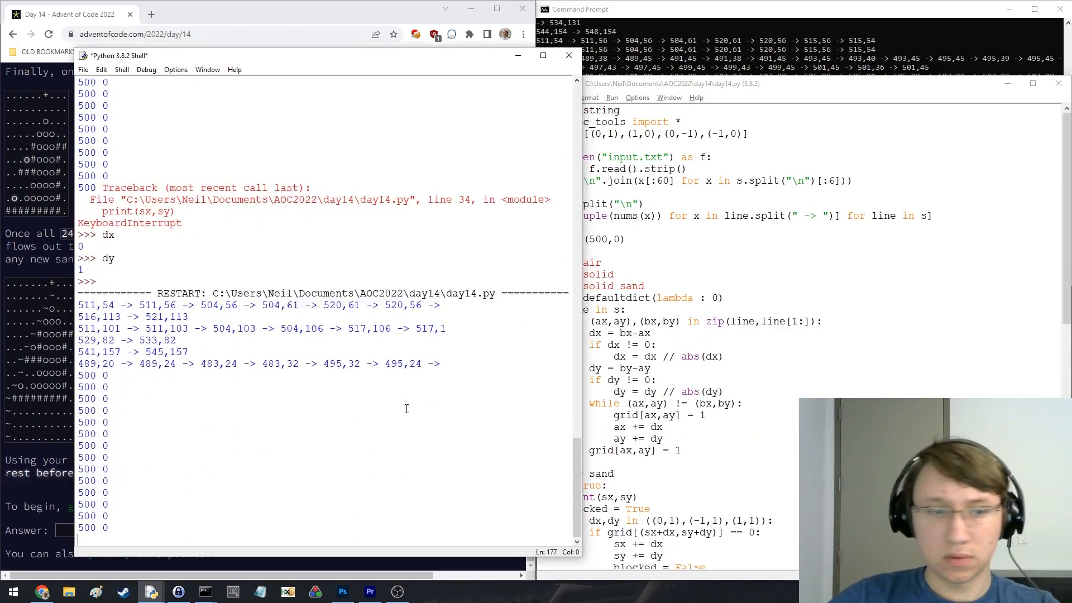
left_click(705, 429)
scroll(680, 448, "down", 5)
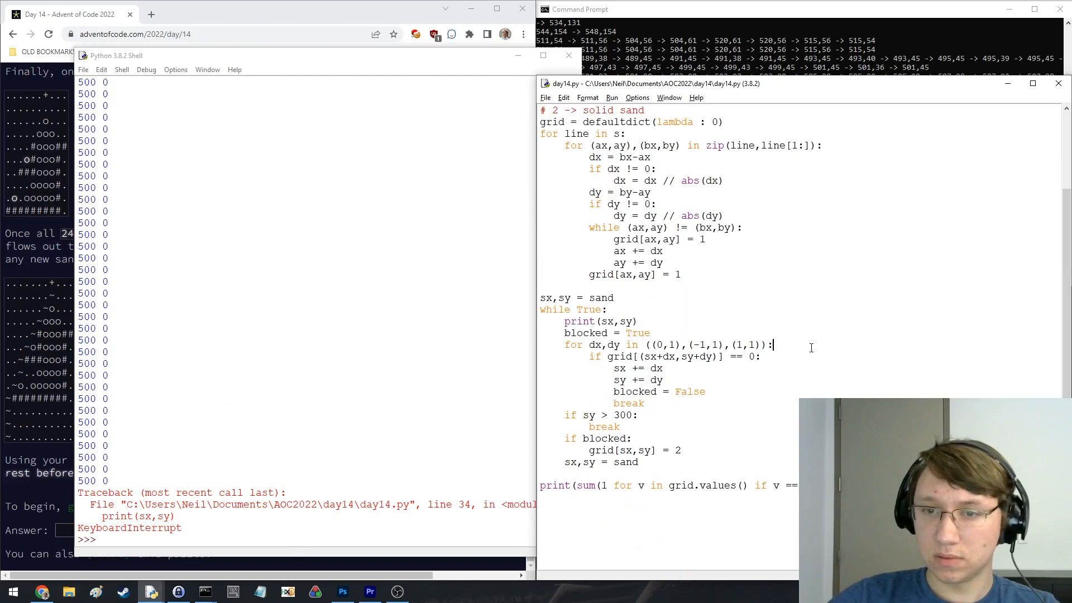
left_click(377, 543)
type("dx")
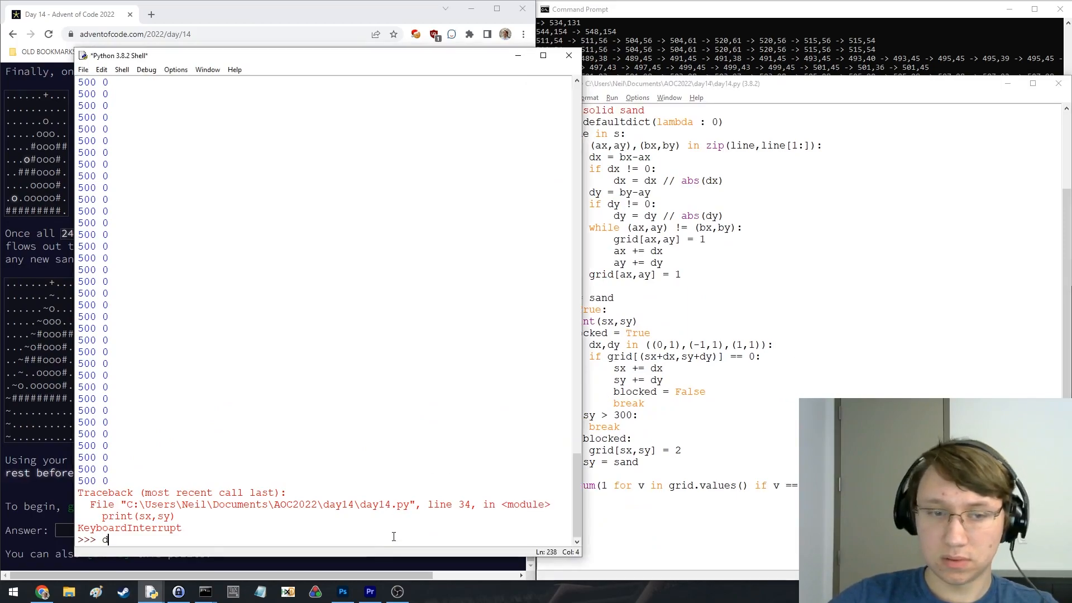
key("Return")
type("dy")
key("Return")
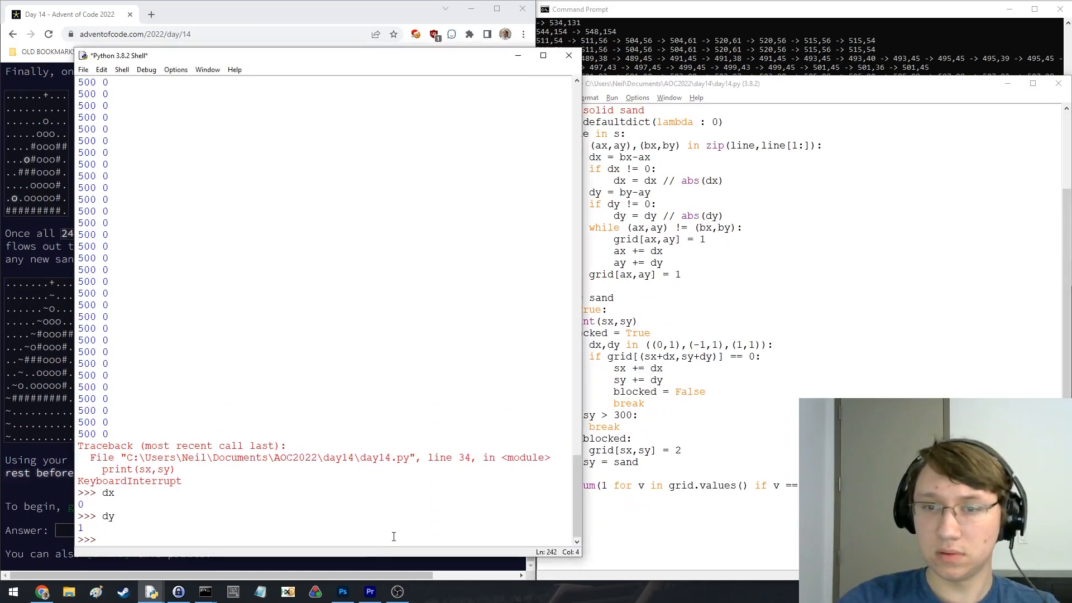
type("sx+dx")
key("Return")
type("sy+d")
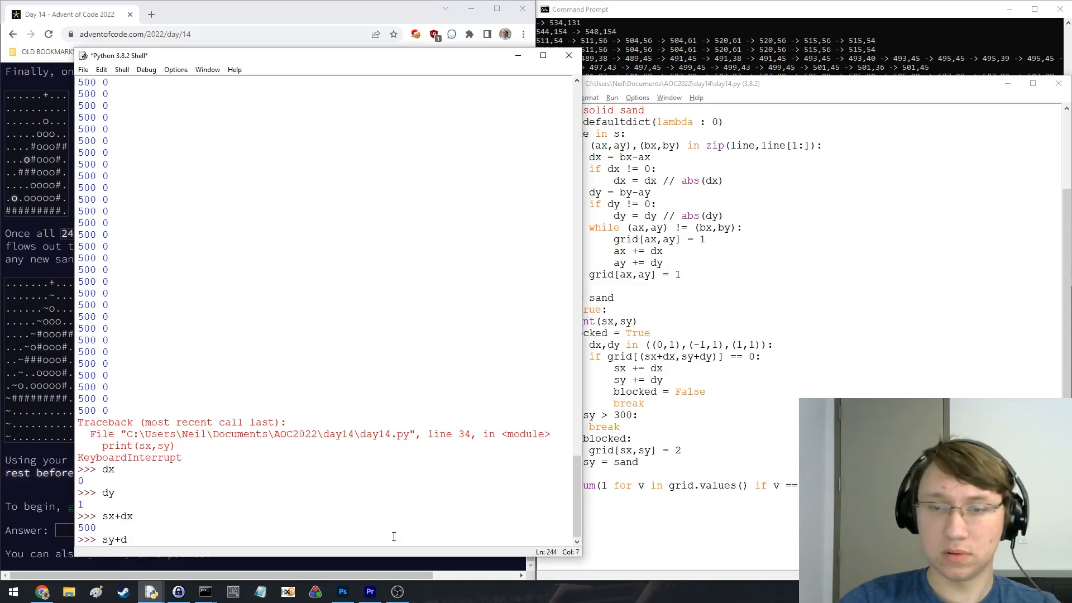
type("y")
key("Return")
type("grid[sx+")
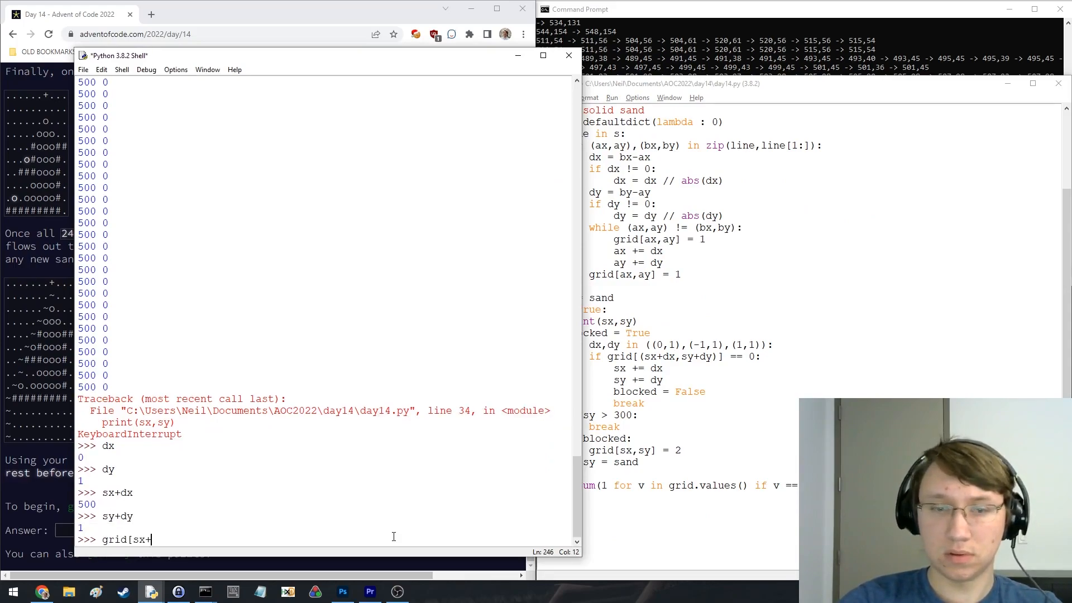
type("dx,sy+dy]")
key("Return")
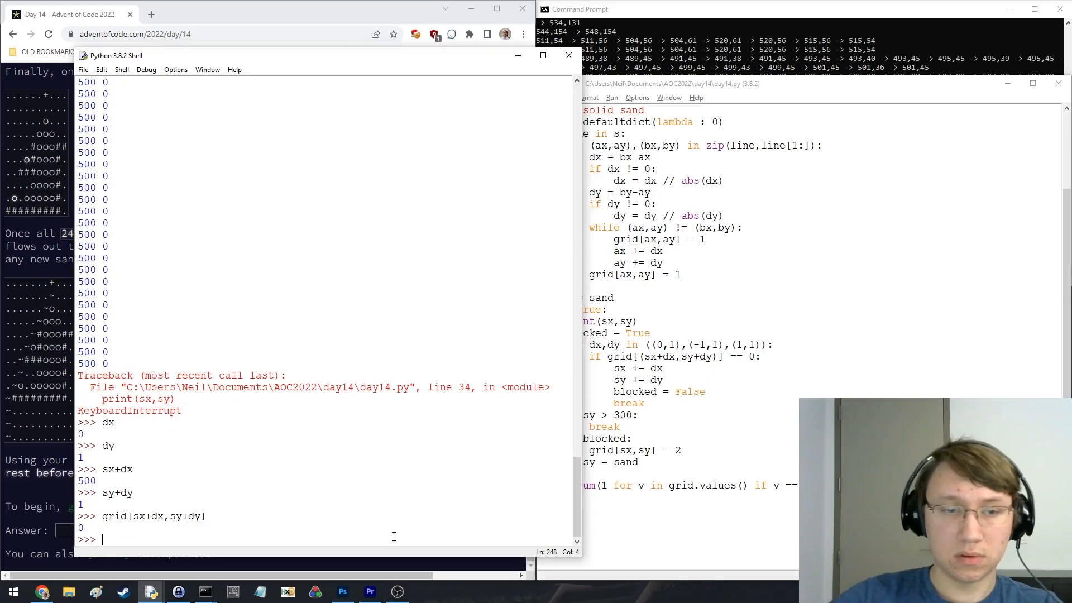
double_click(151, 516)
left_click(693, 376)
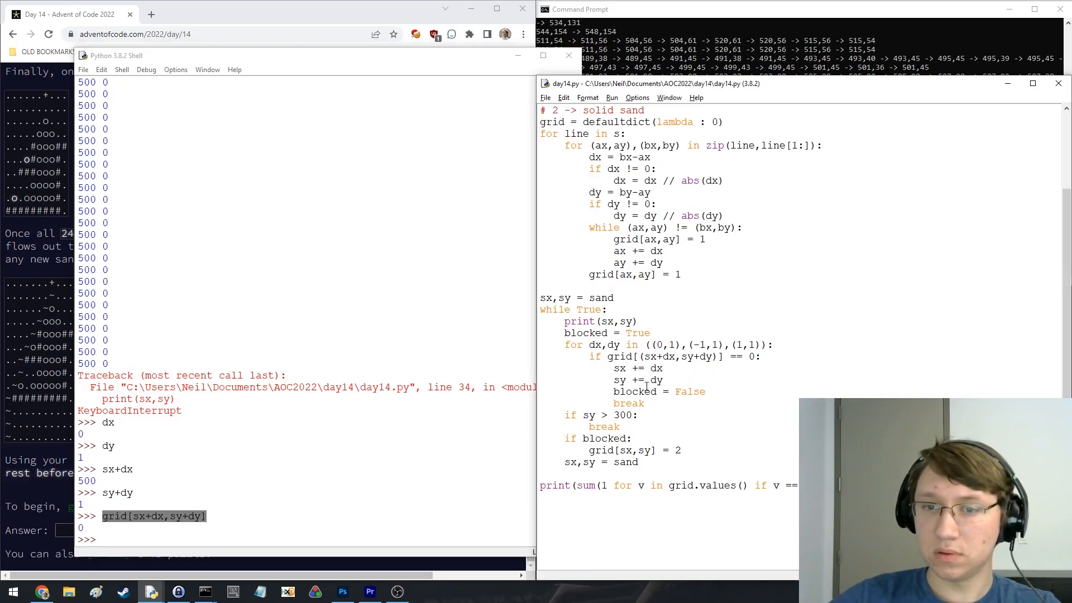
key("Return")
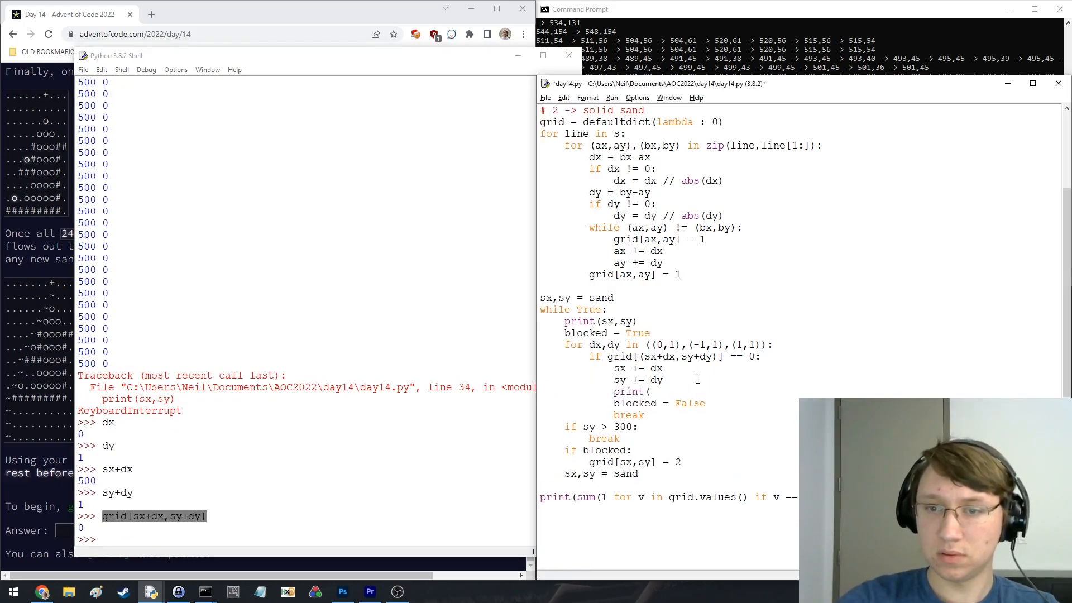
type("print(\"!\")")
Move the sx,sy = sand reset into the blocked branch and delete the print("!") debug line, rerunning each time
key("F5")
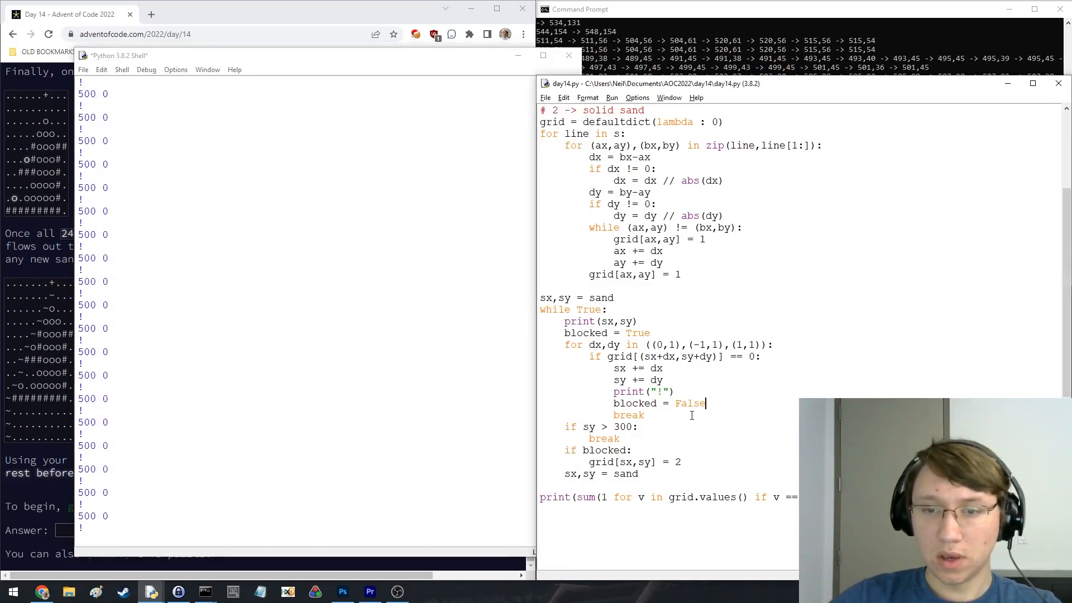
key("ctrl+c")
key("ctrl+c")
left_click(664, 473)
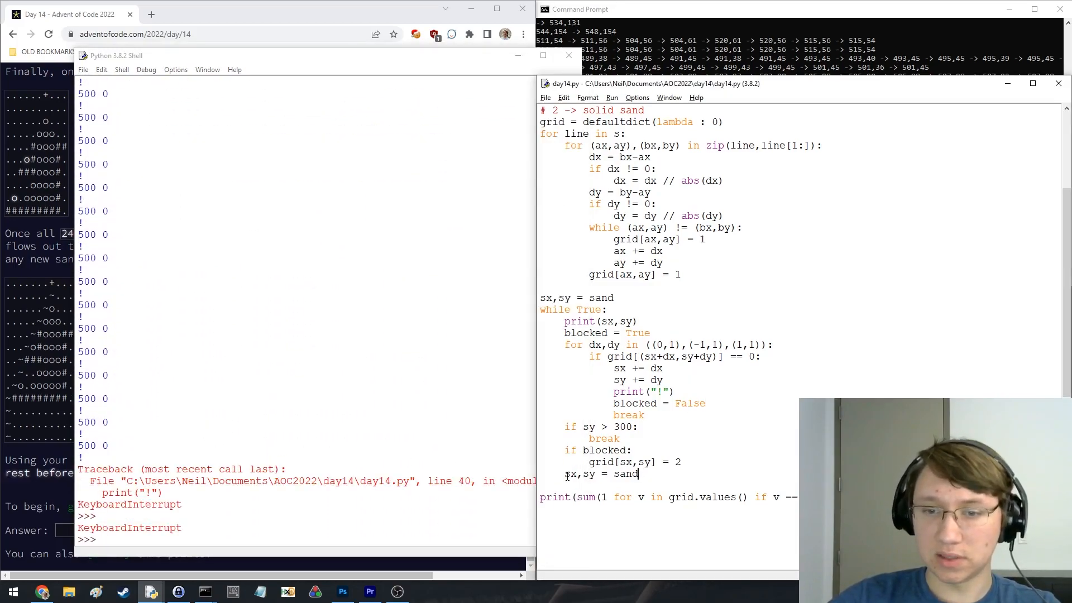
key("Tab")
left_click_drag(673, 391, 663, 379)
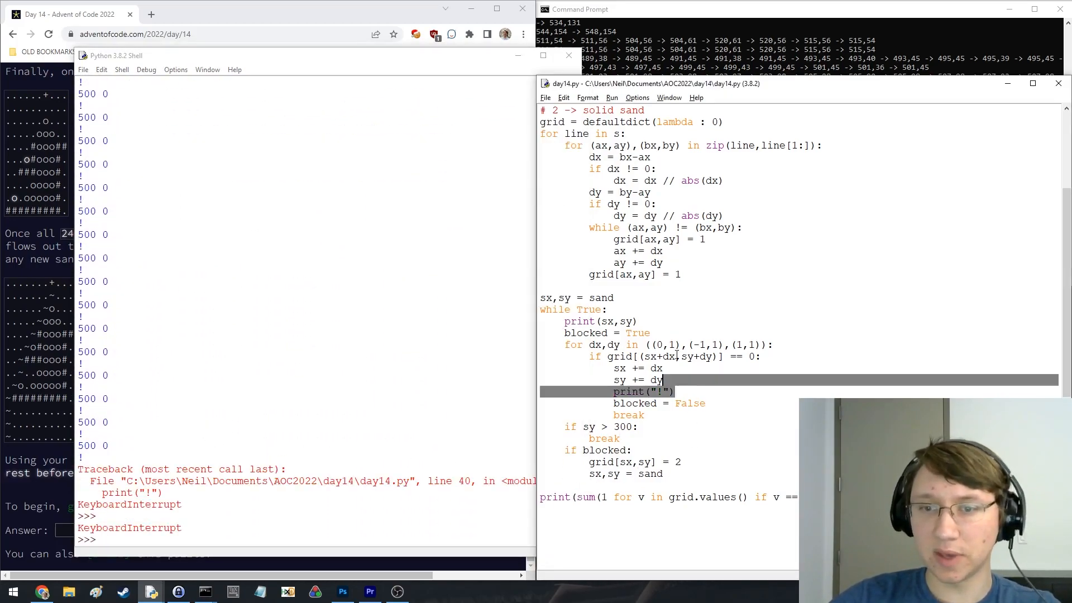
key("Delete")
key("ctrl+s")
key("F5")
key("ctrl+c")
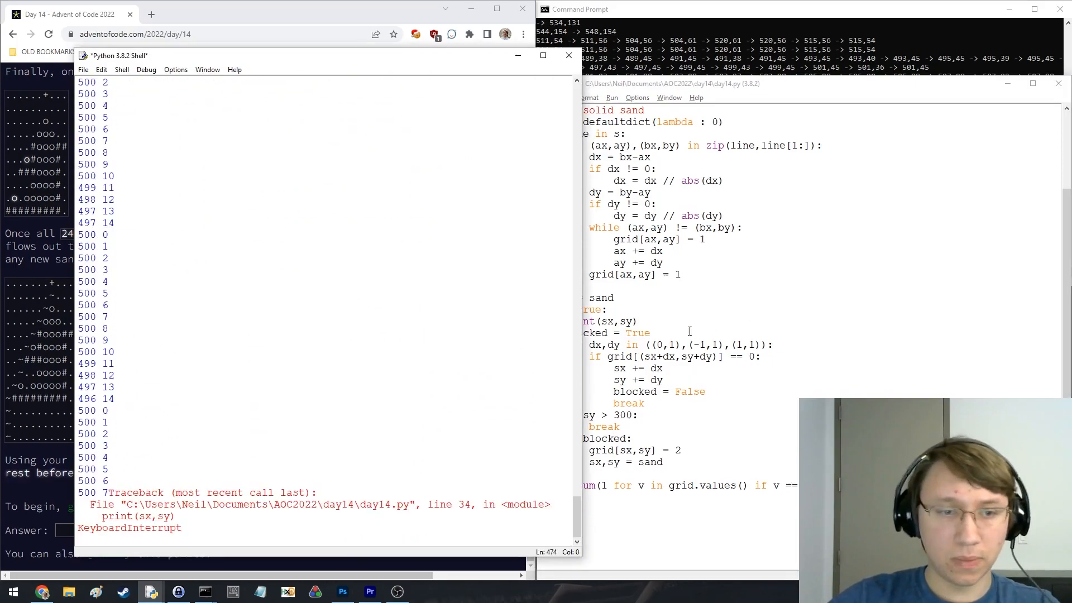
Delete the print(sx,sy) line, run to get 737, and paste 737 into the puzzle's answer box
left_click(674, 321)
left_click_drag(673, 321, 674, 308)
key("Delete")
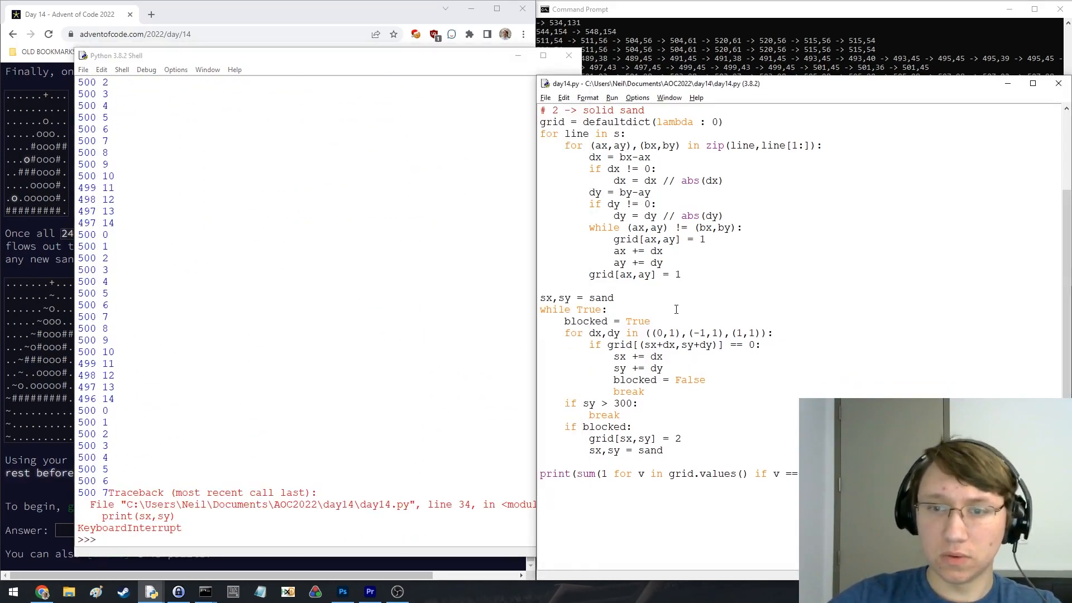
key("ctrl+s")
key("F5")
double_click(87, 527)
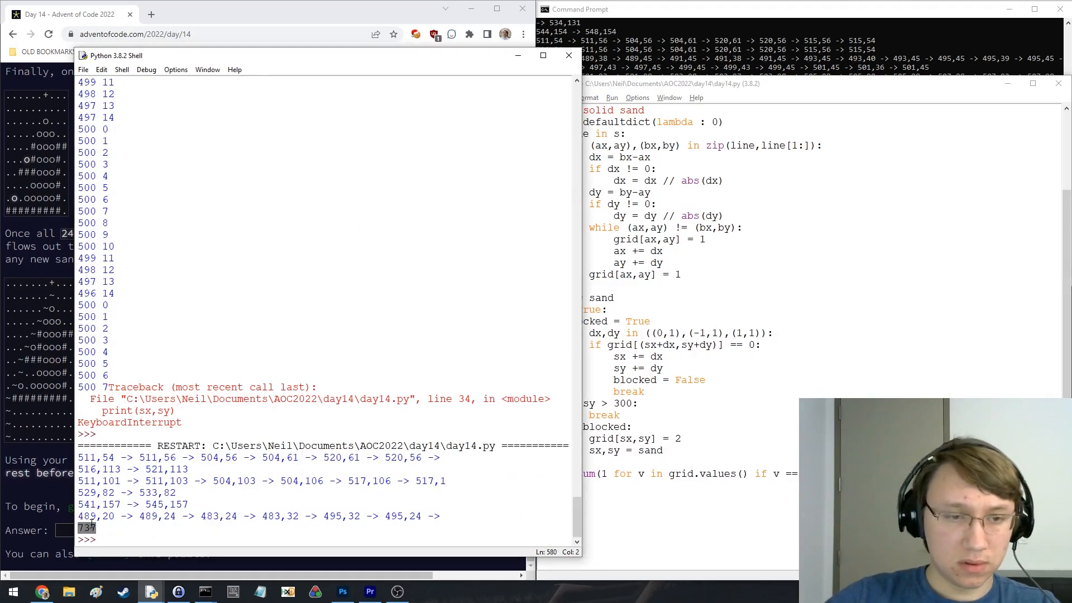
key("ctrl+c")
left_click(67, 529)
key("ctrl+v")
Submit the answer, continue to Part Two, read the floor-two-below-highest-rock rule, and rerun the script
key("Return")
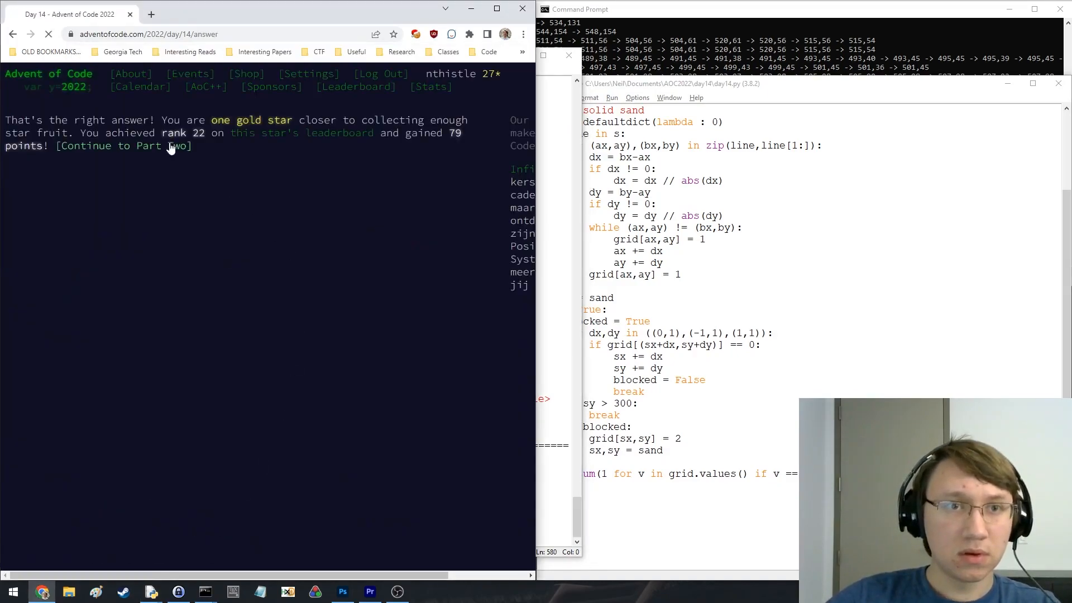
left_click(170, 148)
scroll(289, 273, "down", 1)
scroll(286, 224, "up", 1)
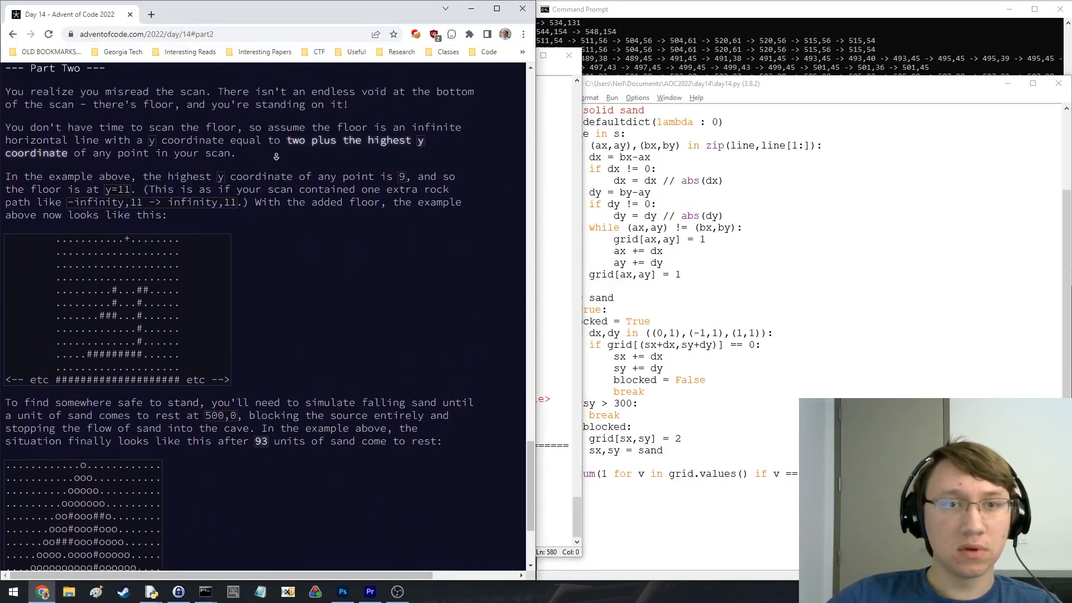
scroll(244, 215, "down", 1)
scroll(252, 152, "up", 2)
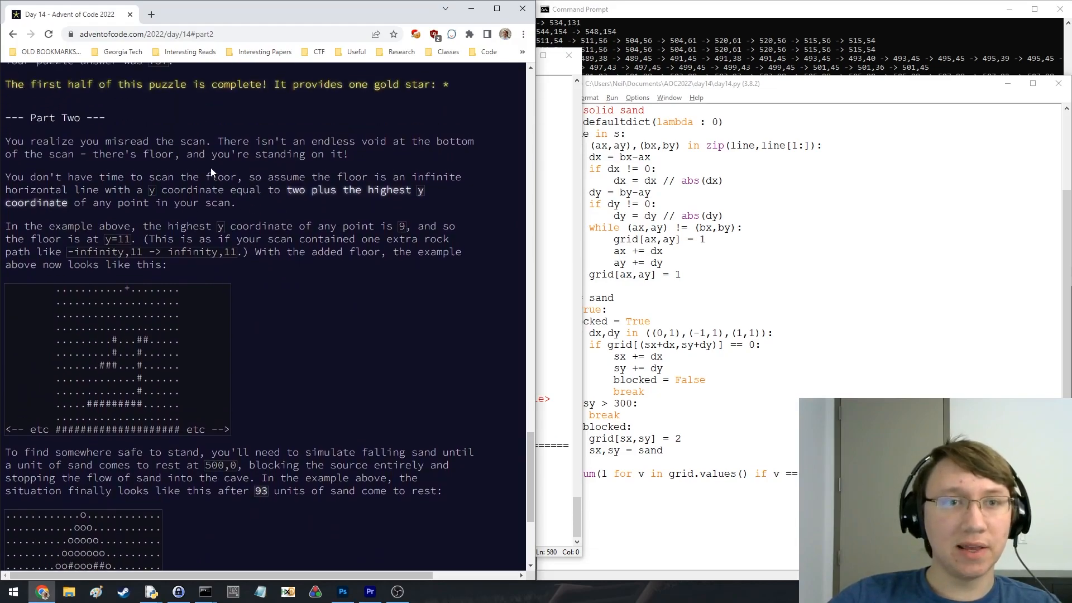
scroll(220, 172, "up", 1)
scroll(245, 175, "down", 1)
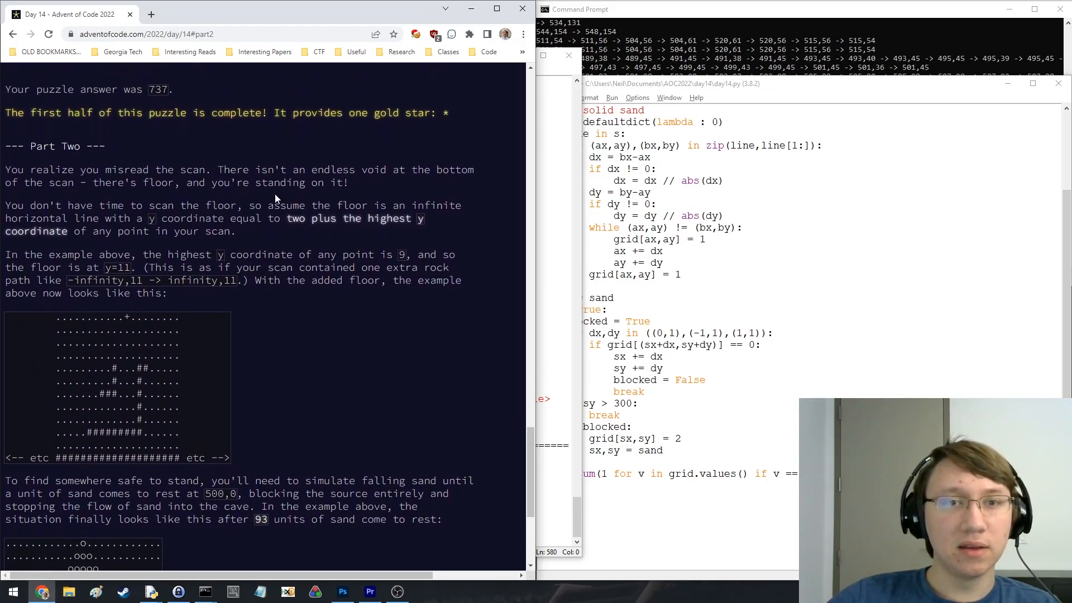
mouse_move(473, 205)
left_mouse_down()
mouse_move(251, 206)
mouse_move(237, 231)
left_mouse_up()
left_click(218, 189)
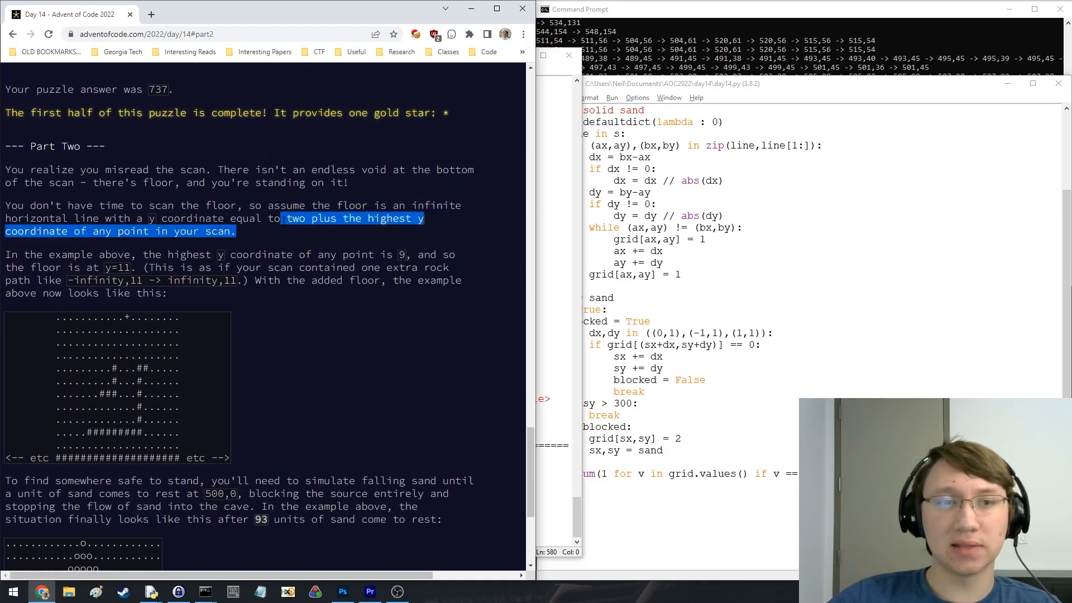
left_click(335, 251)
key("F5")
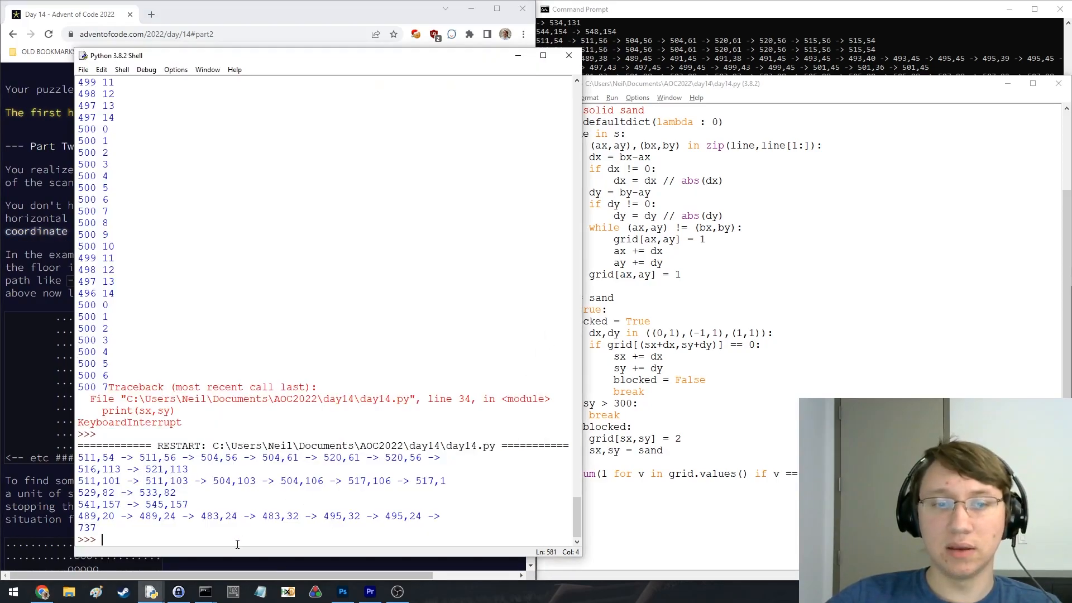
scroll(239, 372, "up", 5)
scroll(239, 335, "up", 5)
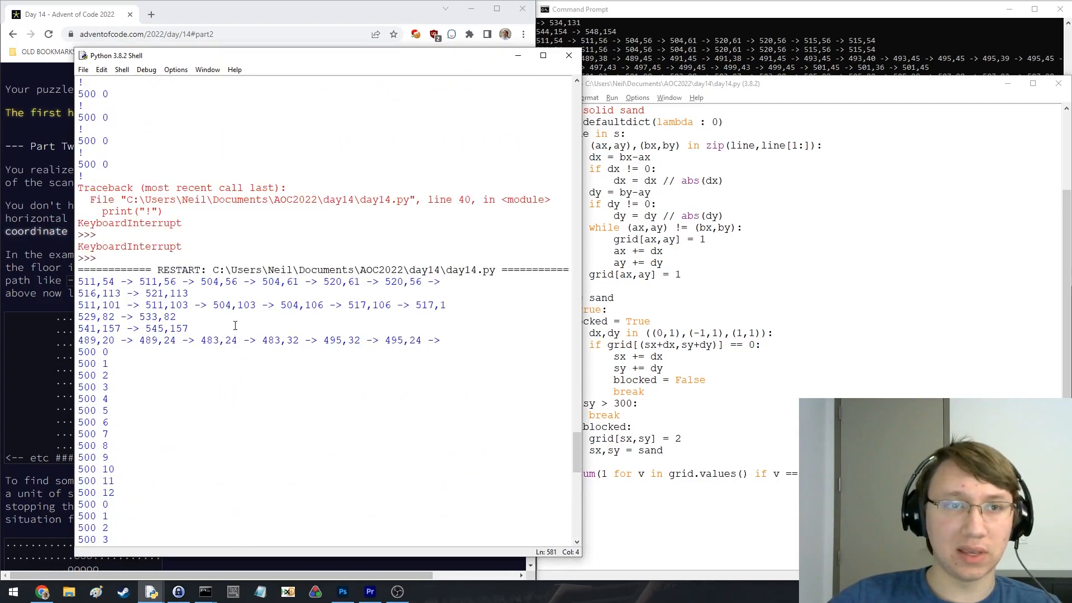
scroll(237, 310, "up", 5)
scroll(235, 285, "up", 3)
After the rock loop add maxy = max(y for x,y in grid), save, and glance at the puzzle text
left_click(682, 318)
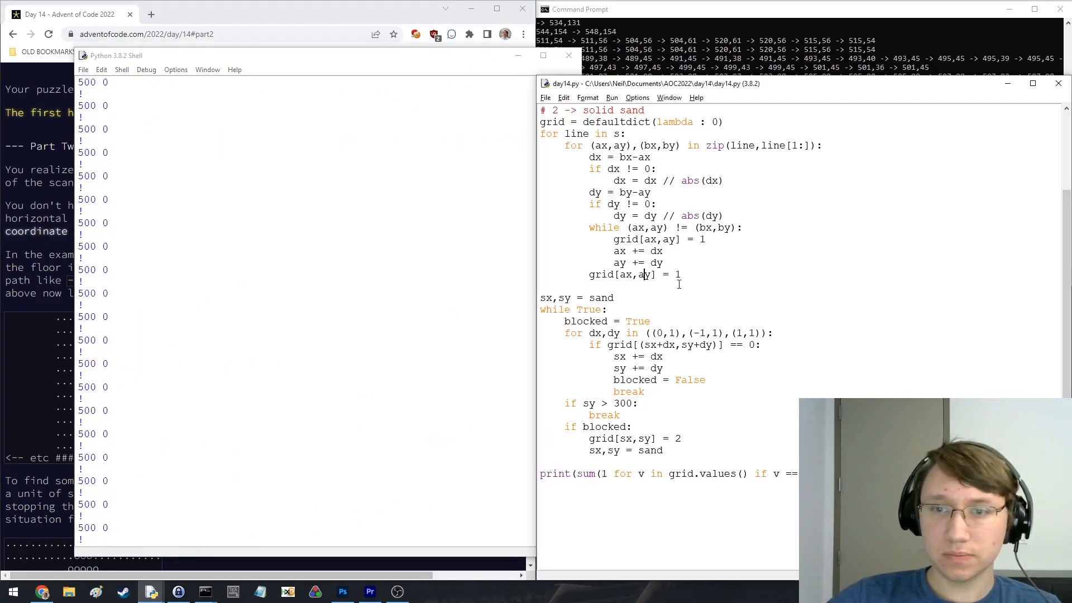
left_click(694, 277)
key("Return")
key("BackSpace")
key("BackSpace")
key("Return")
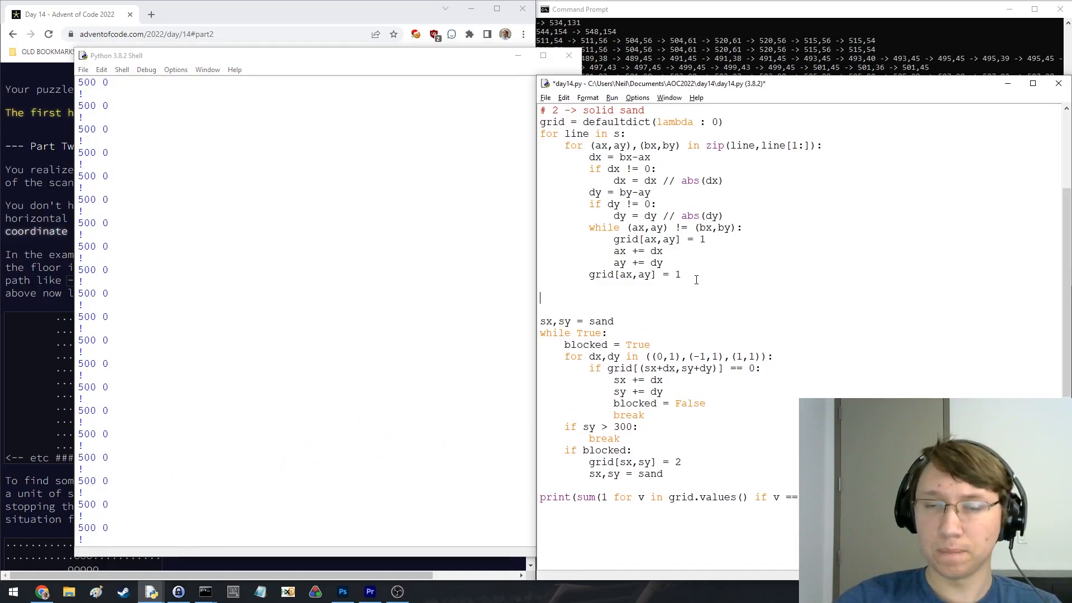
type("maxy = max(")
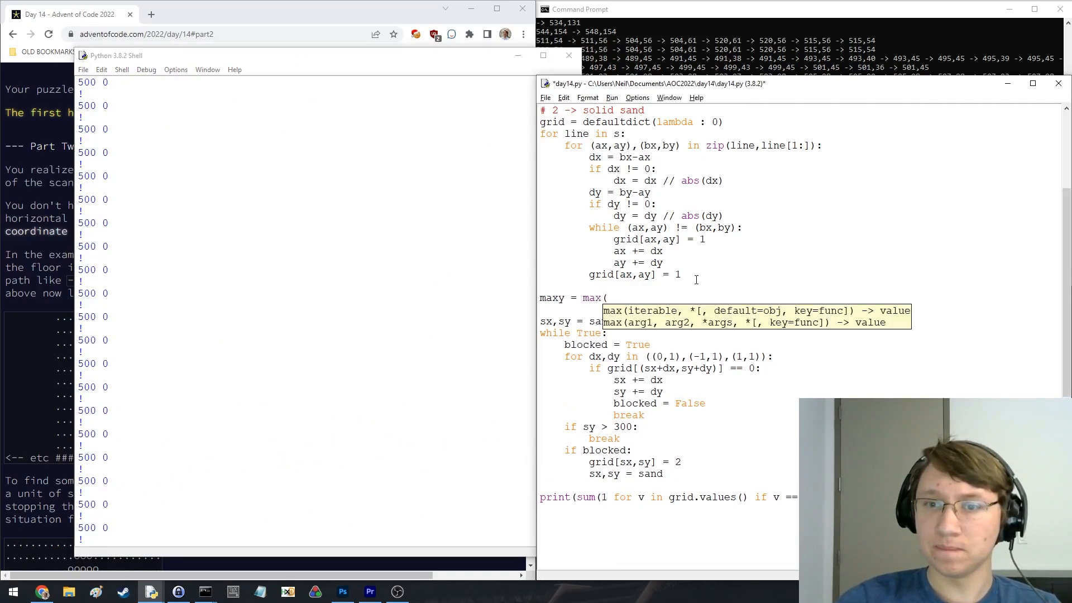
type("y for y in grid")
key("BackSpace")
key("BackSpace")
key("BackSpace")
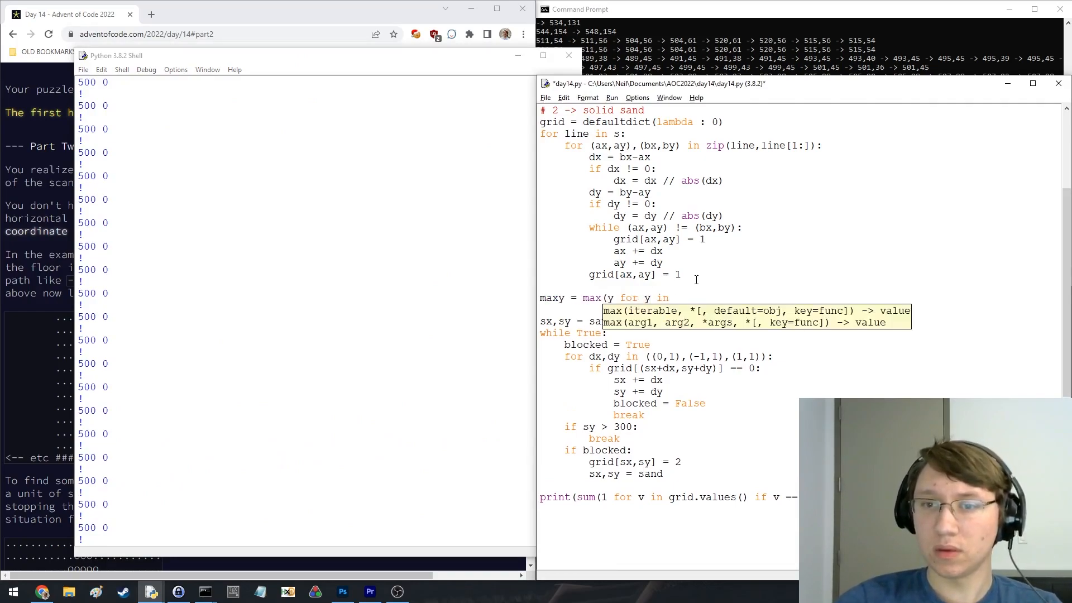
left_click(645, 298)
type("x,")
key("End")
type("grid)")
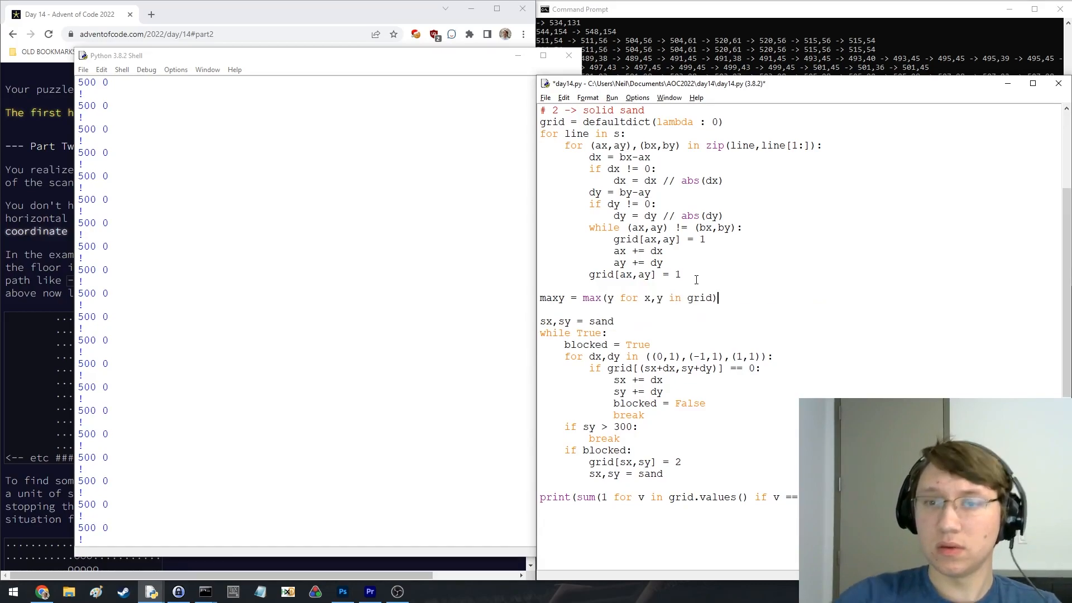
key("ctrl+s")
scroll(706, 312, "down", 3)
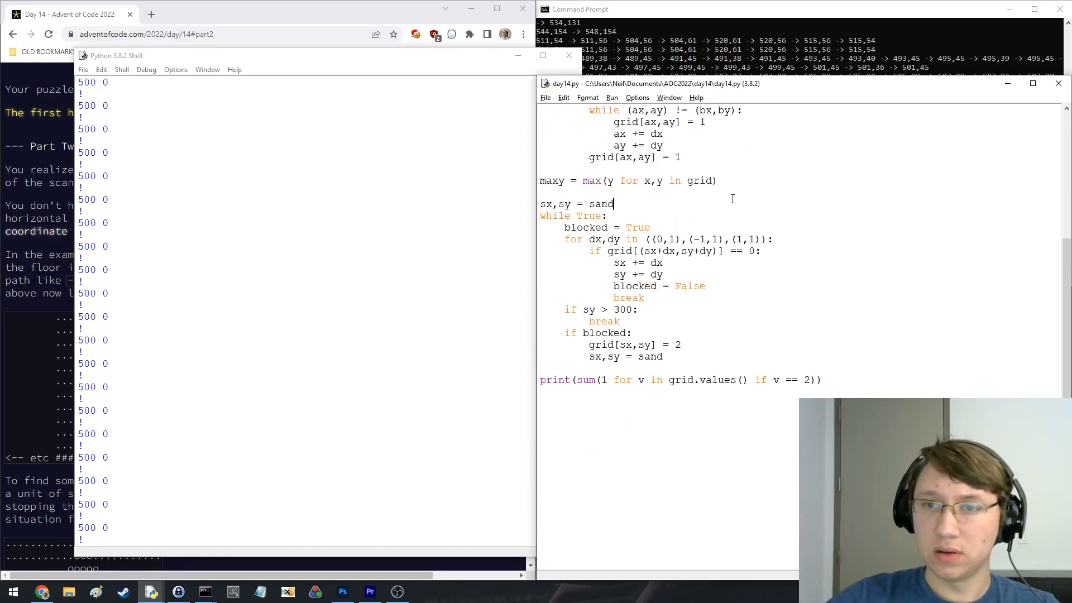
scroll(728, 190, "up", 5)
left_click(211, 294)
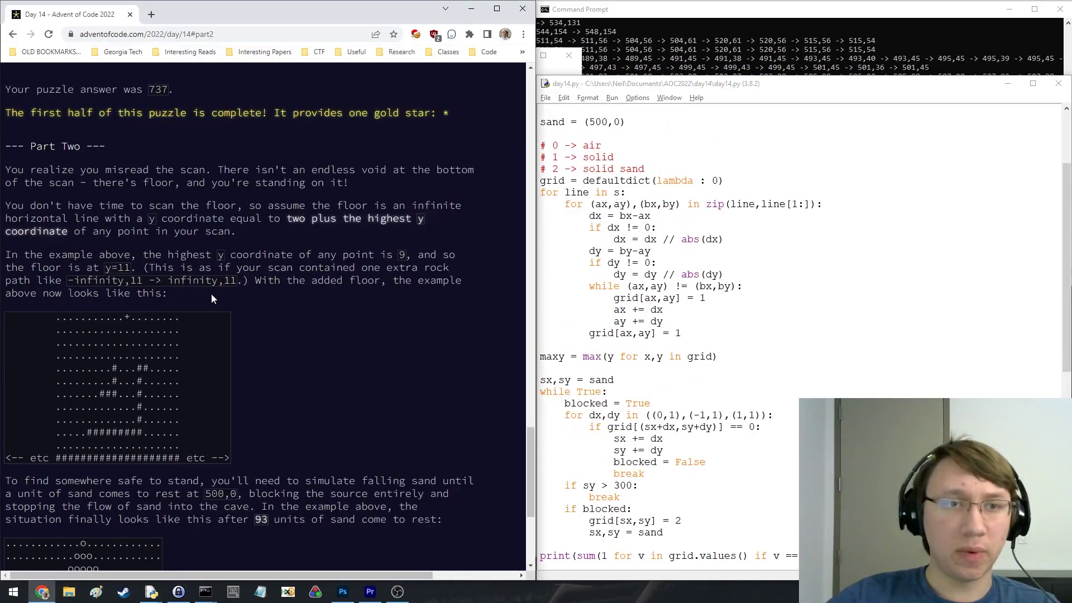
left_click(756, 321)
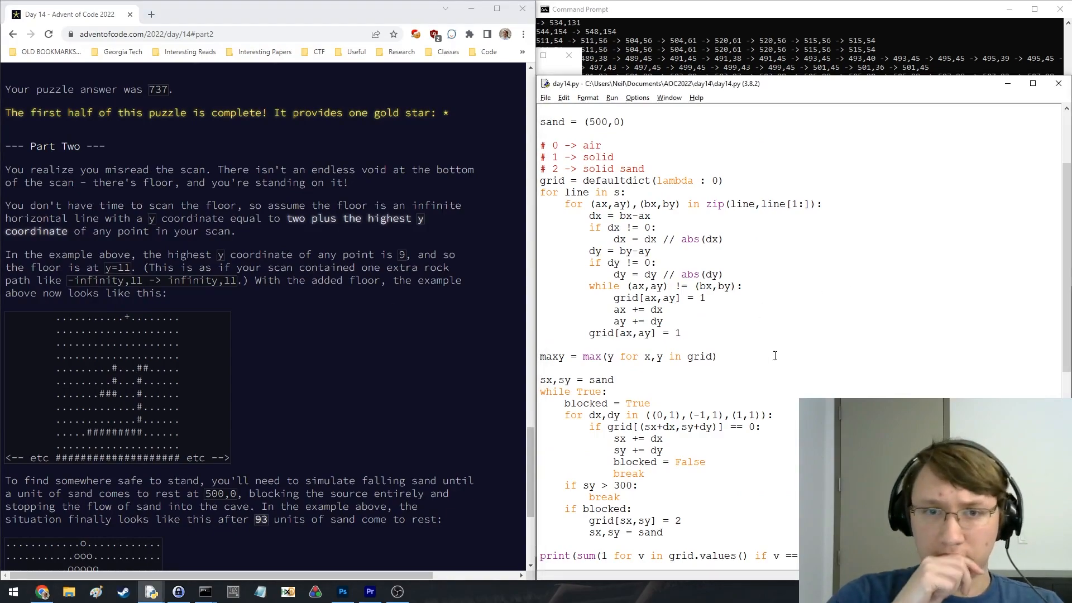
Run and interrupt the script, confirming maxy evaluates to 170 in the shell
key("F5")
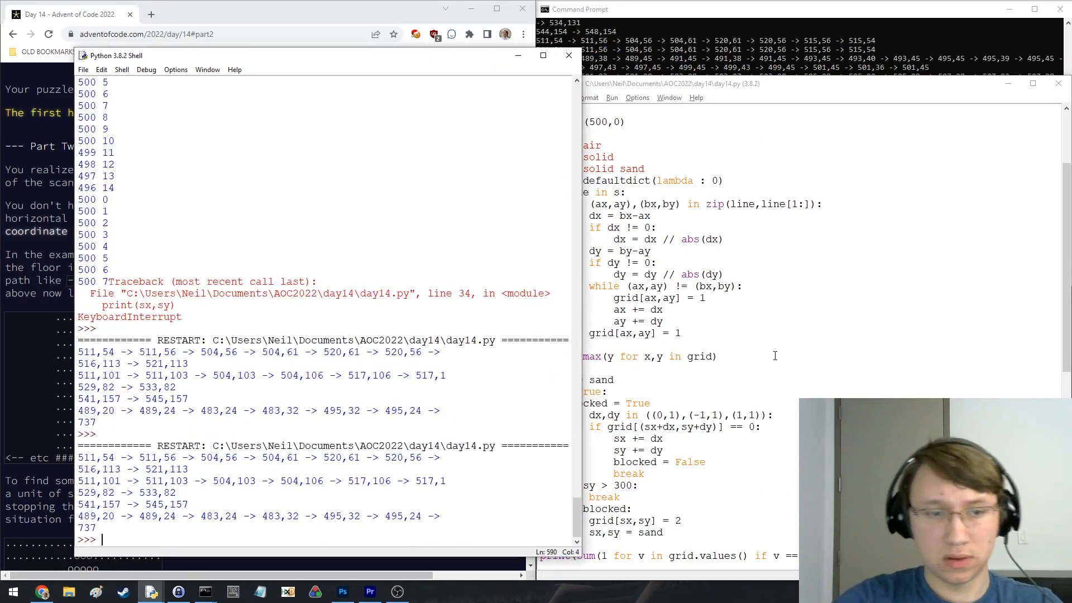
key("ctrl+c")
type("maxy")
key("Return")
left_click(746, 359)
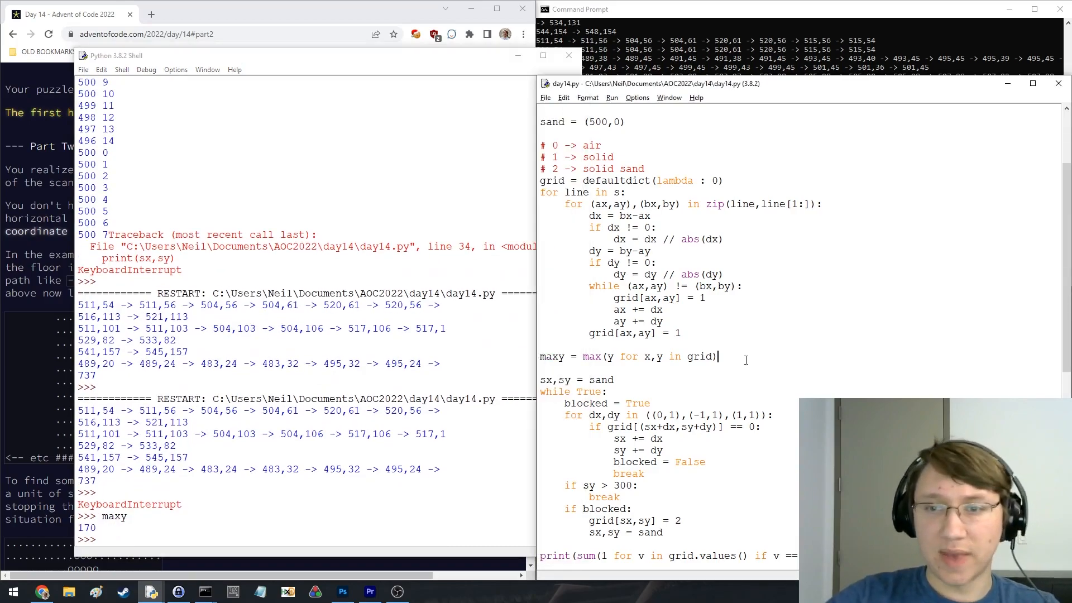
Begin a floor loop for x in range(-1000,1000) assigning grid[x,maxy+2], then save
key("Return")
key("Return")
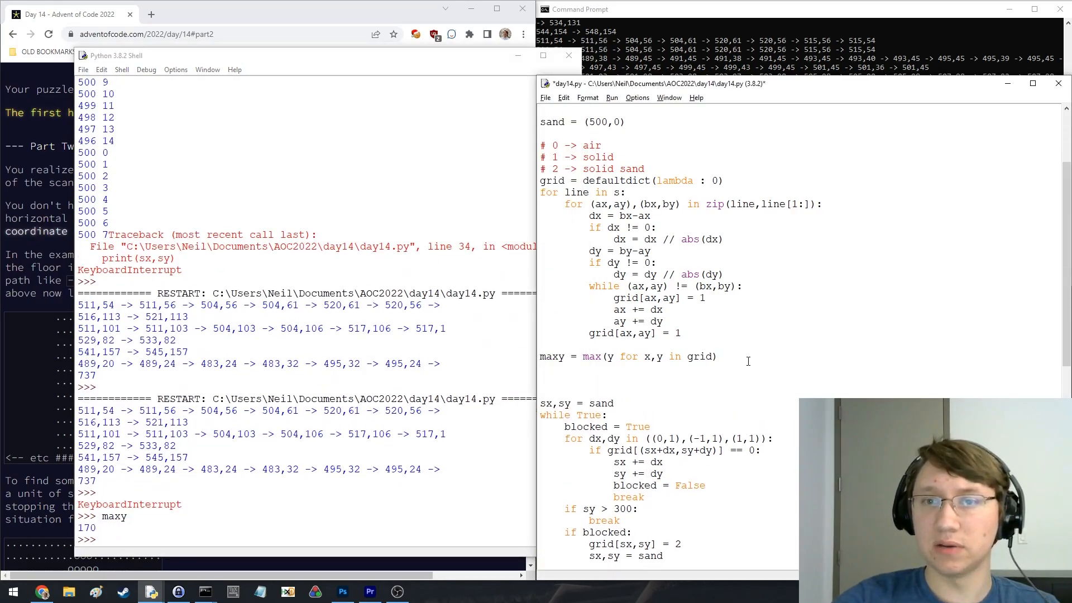
type("for x in r")
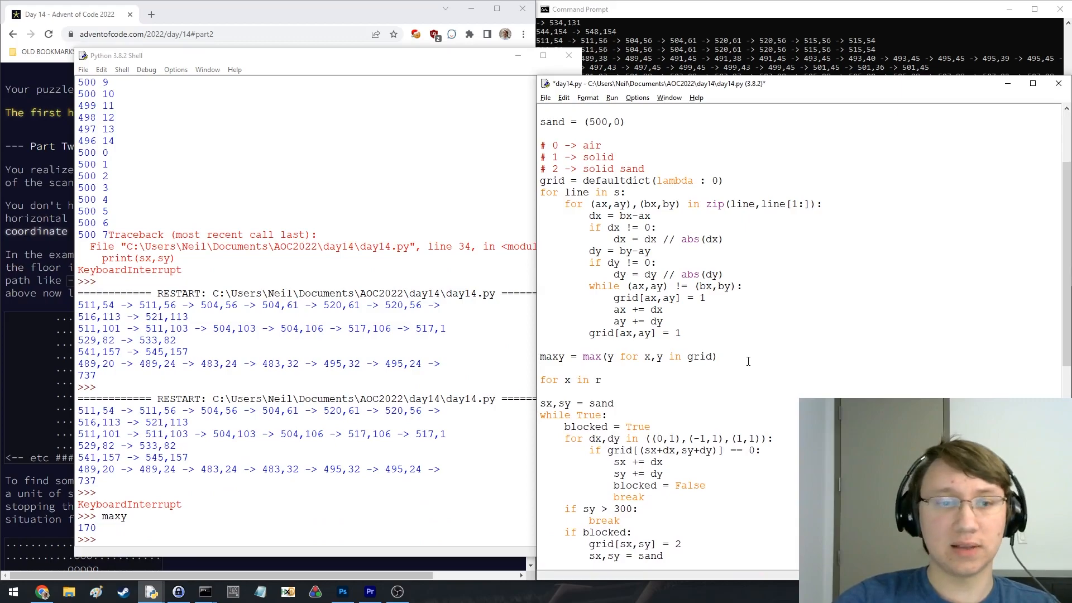
type("ange(")
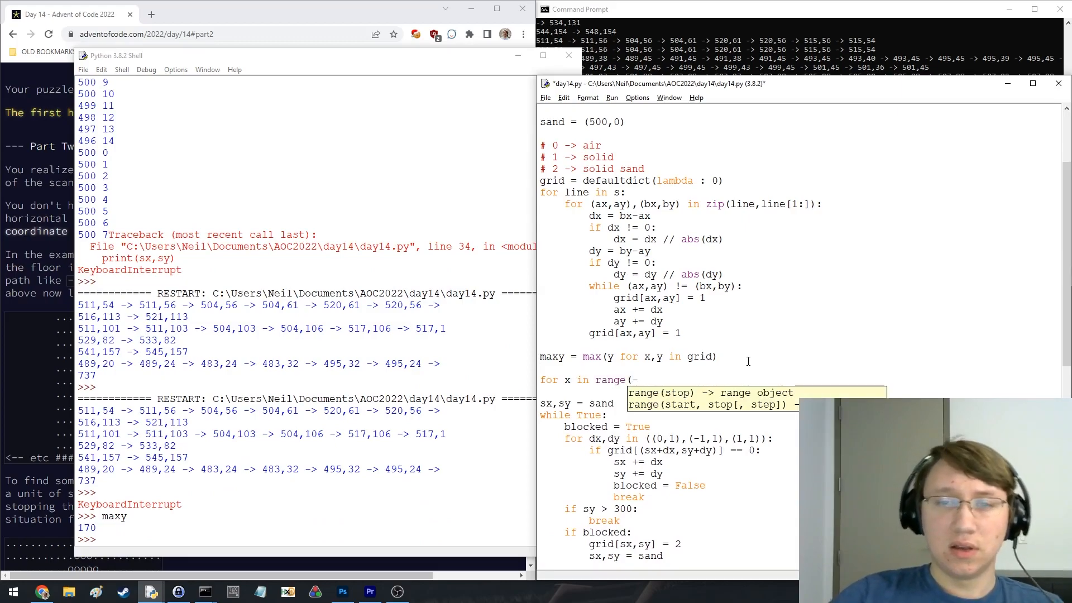
type("-")
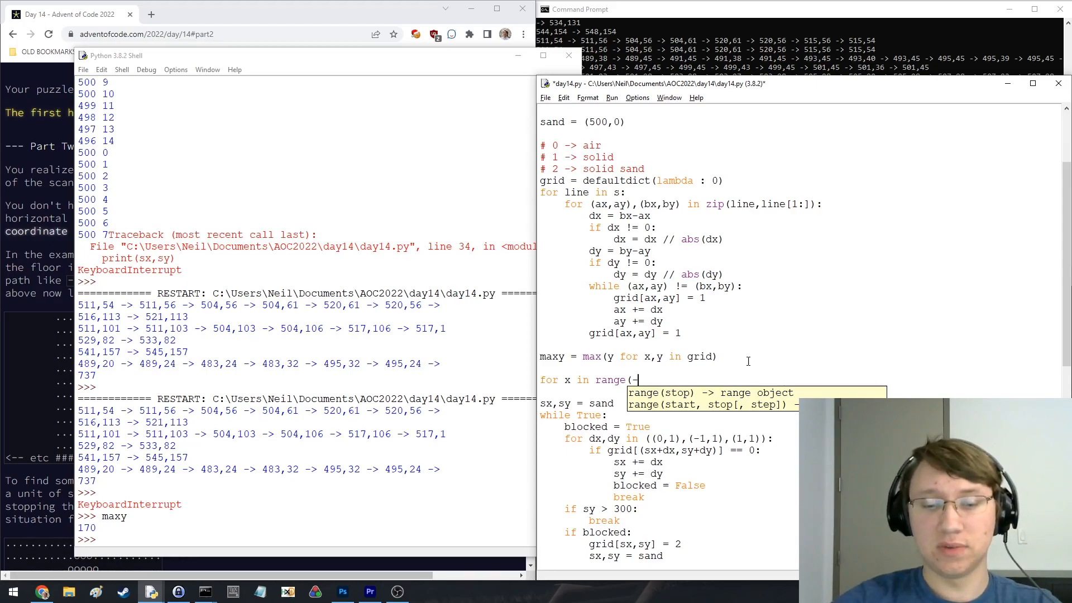
type("1000,")
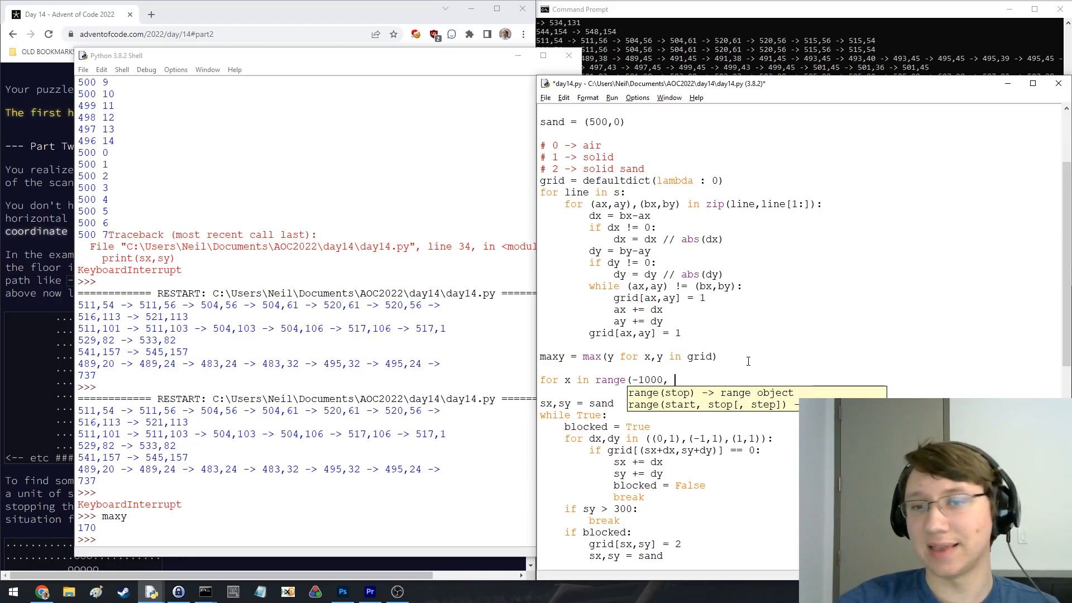
type("1000):")
key("Return")
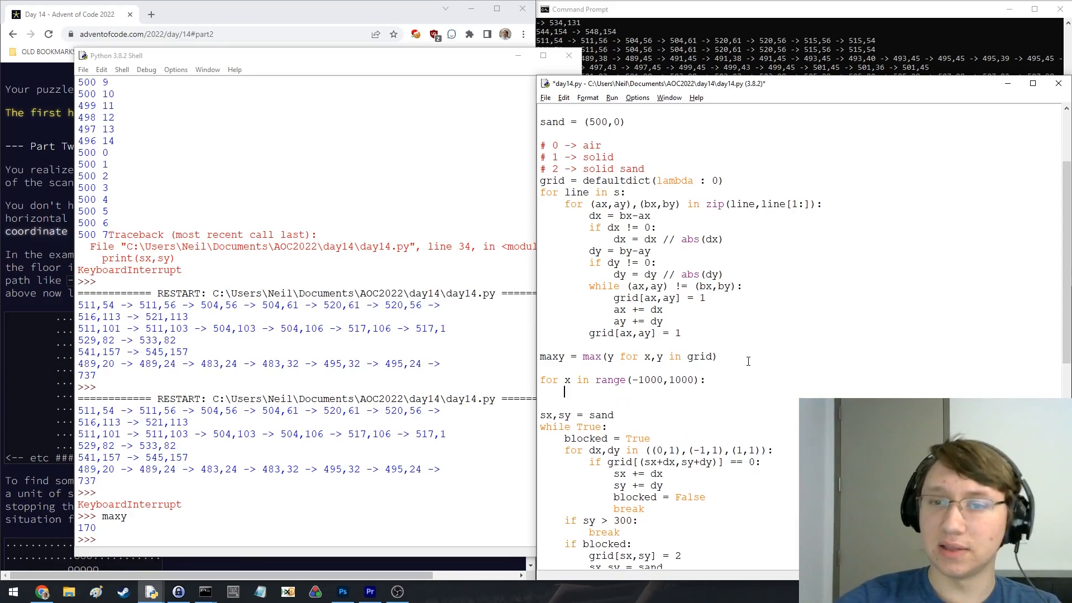
type("grid[x,maxy+2] = ")
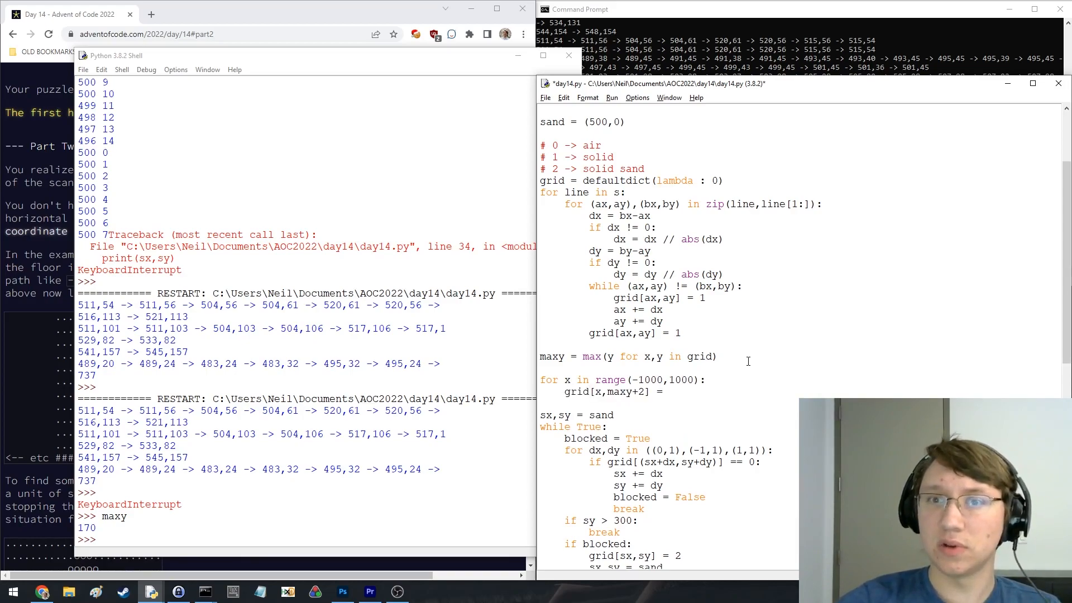
type("1")
key("ctrl+s")
scroll(748, 360, "down", 5)
Rerun day14.py with the floor loop, shift the shell window aside, and return to the editor
left_click(539, 419)
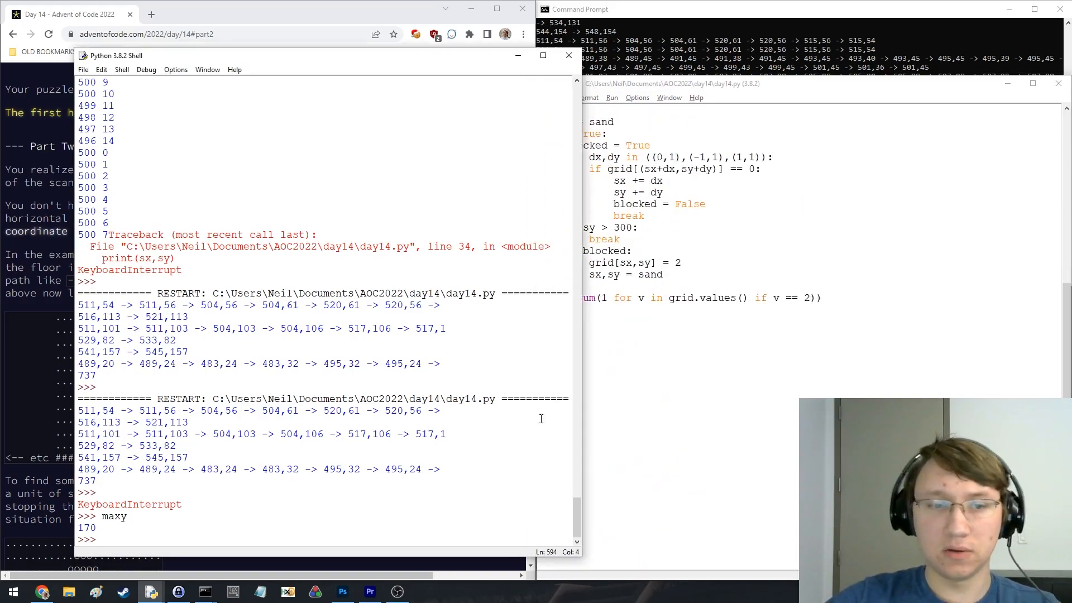
key("F5")
left_click(33, 251)
scroll(200, 343, "down", 5)
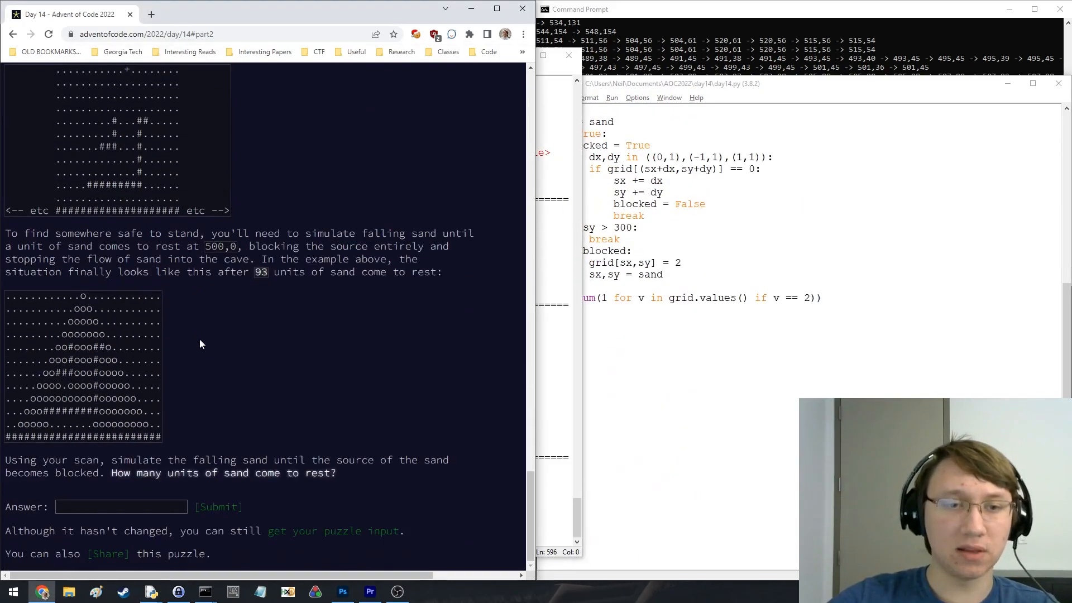
left_click(540, 335)
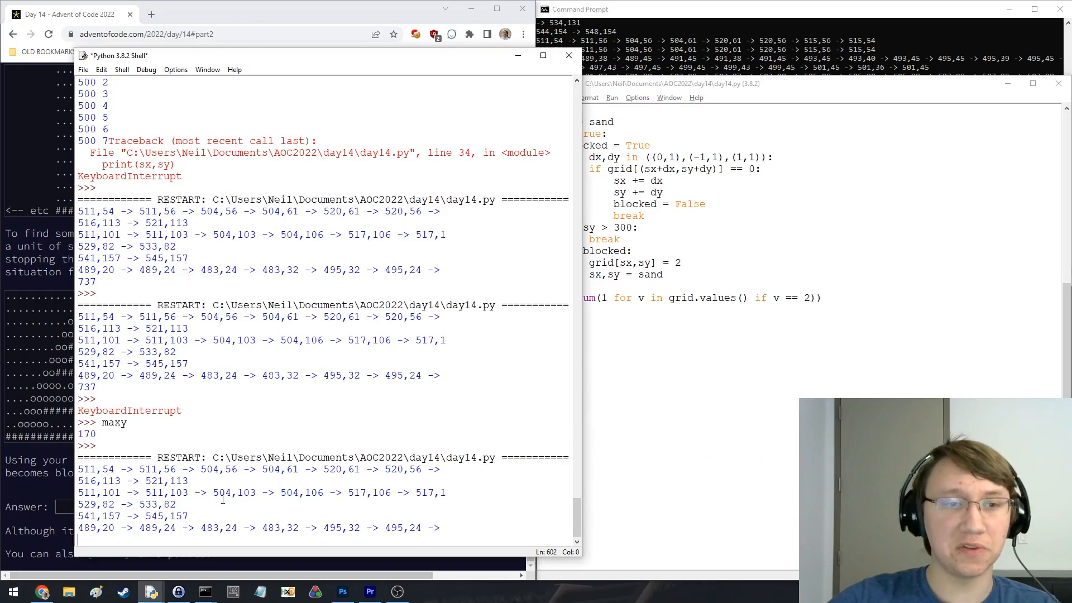
left_click_drag(241, 60, 311, 54)
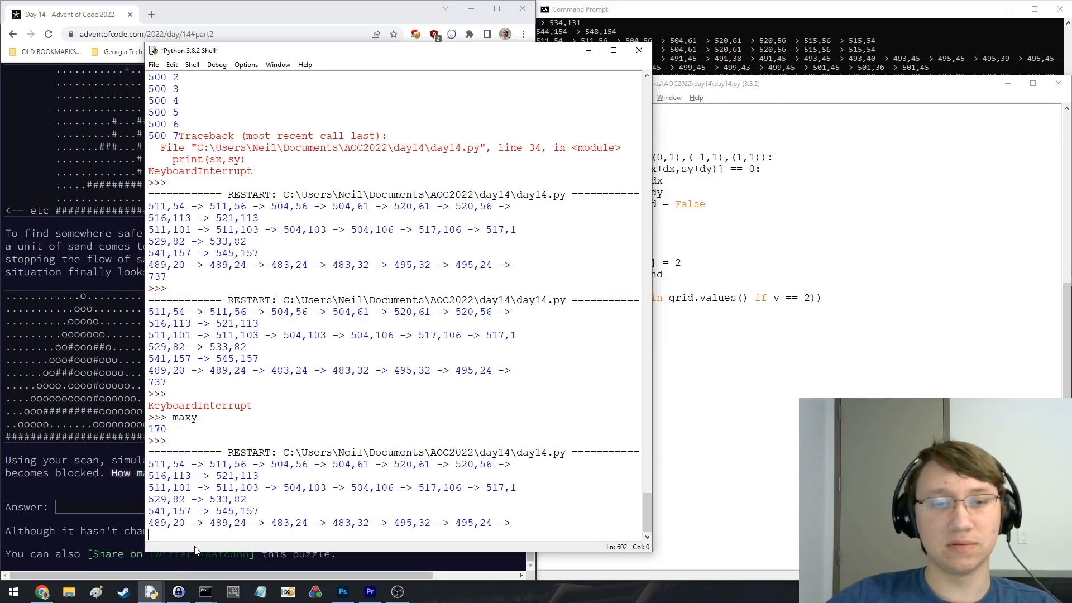
left_click(695, 350)
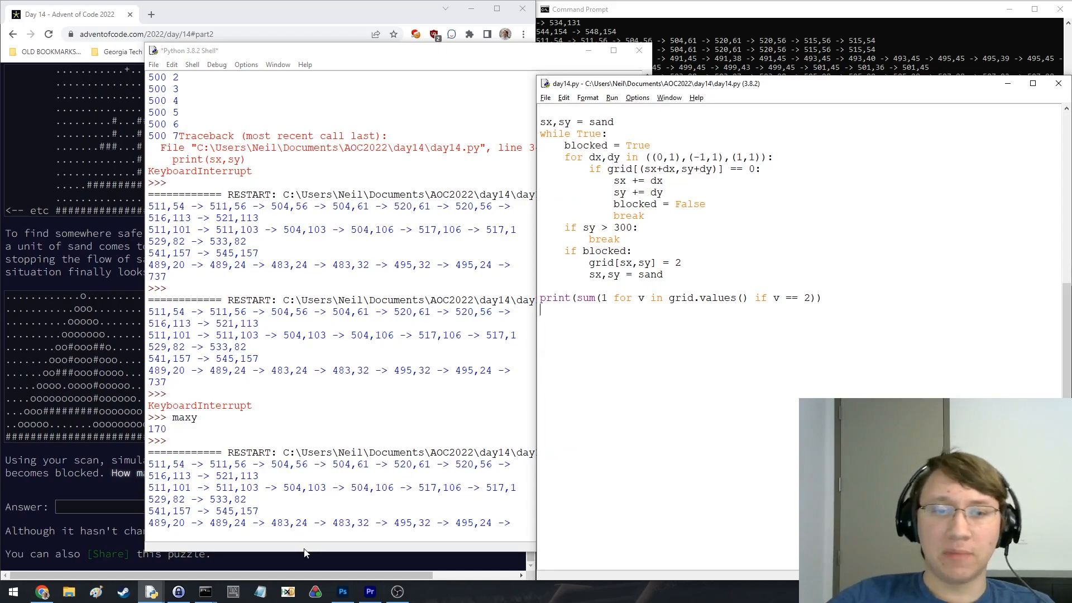
Review the day14 script top to bottom, glance at the puzzle page, and switch back to the running shell
left_click(600, 299)
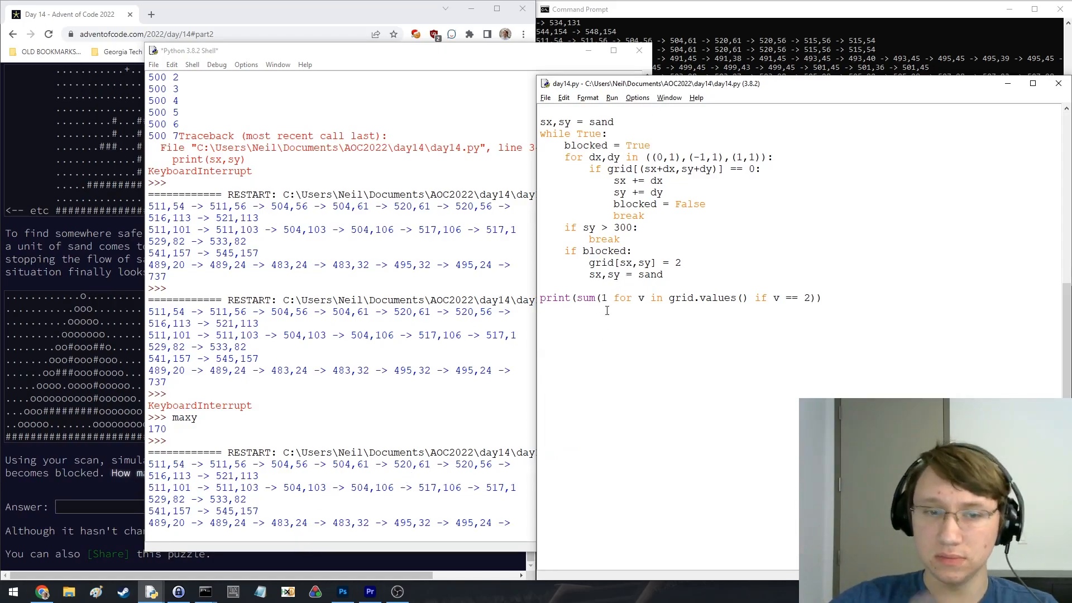
scroll(603, 312, "up", 3)
scroll(617, 304, "up", 2)
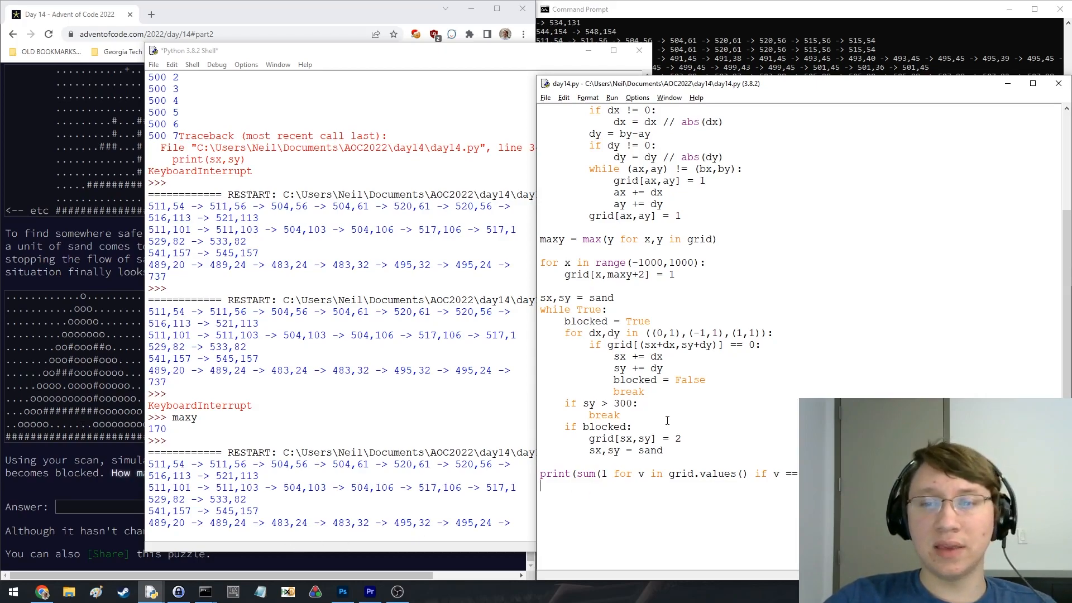
scroll(670, 360, "up", 7)
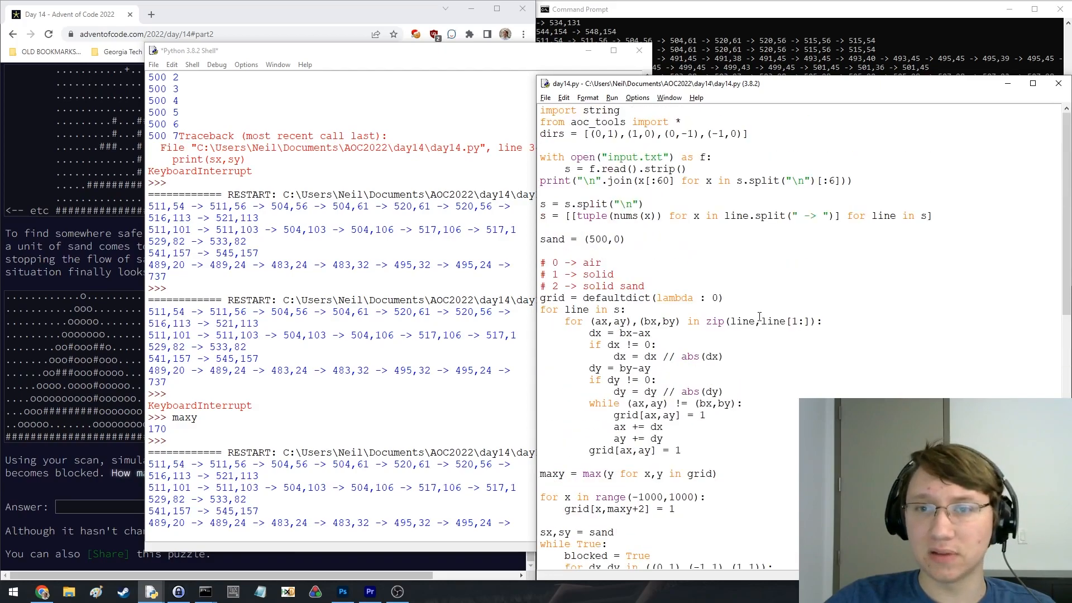
scroll(716, 352, "down", 8)
scroll(716, 352, "up", 5)
scroll(715, 352, "down", 5)
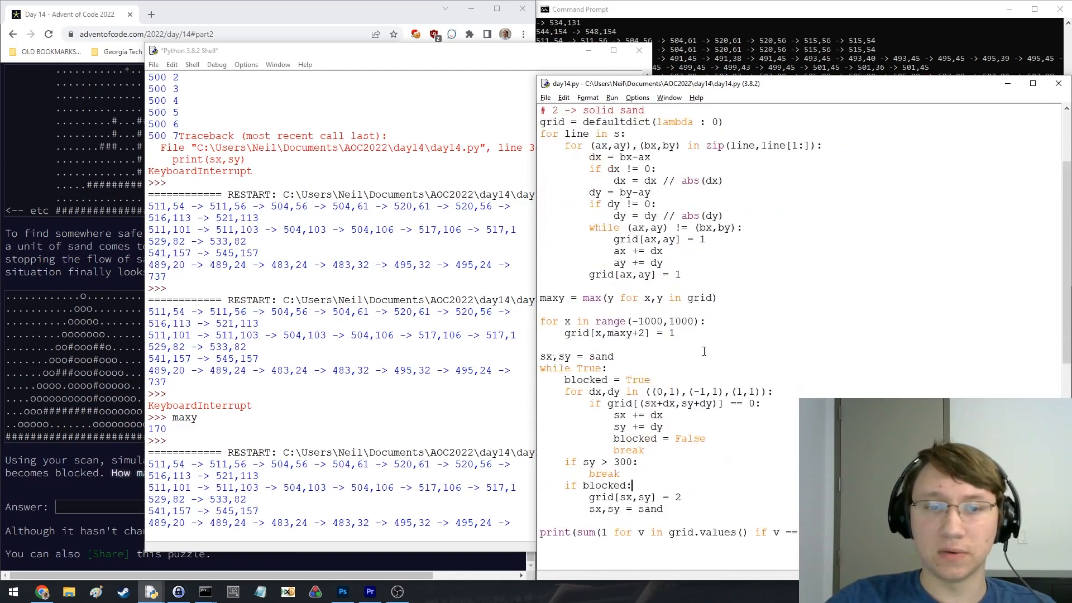
scroll(716, 352, "down", 3)
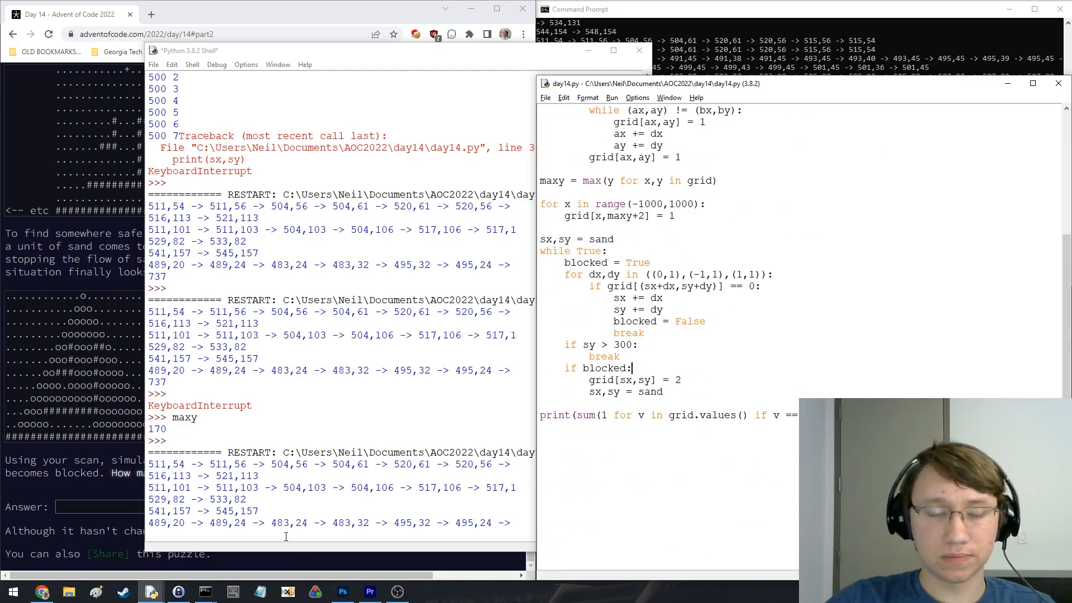
scroll(709, 252, "up", 5)
scroll(709, 226, "up", 4)
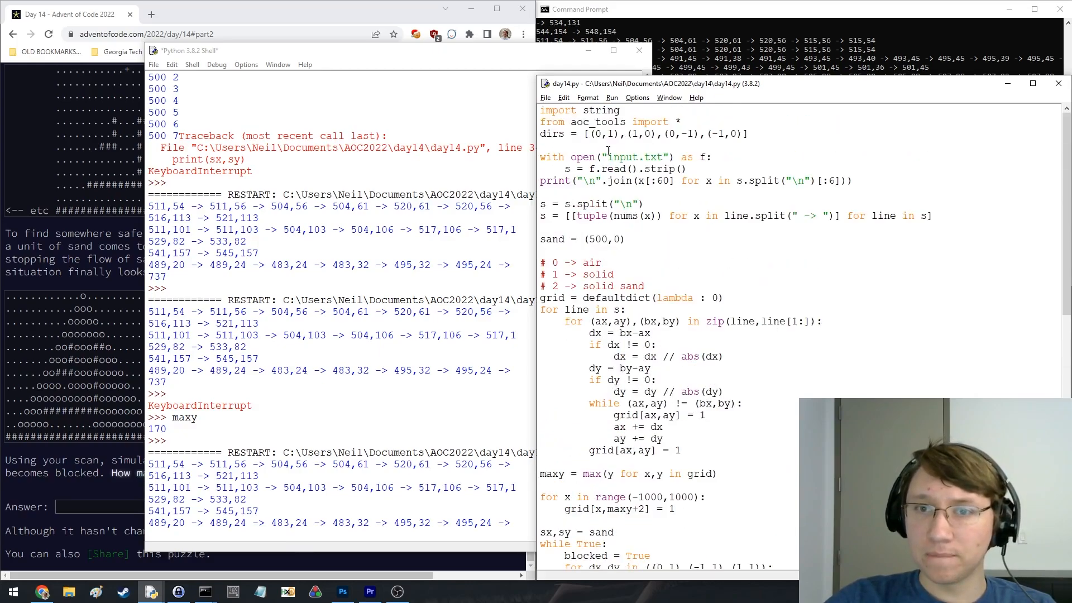
left_click(369, 365)
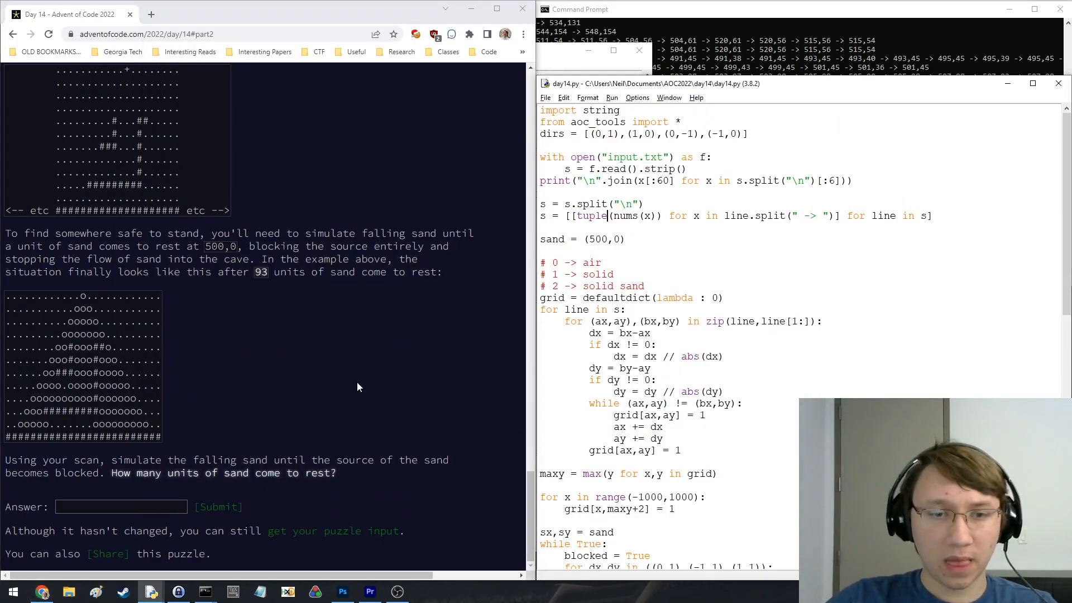
key("alt+Tab")
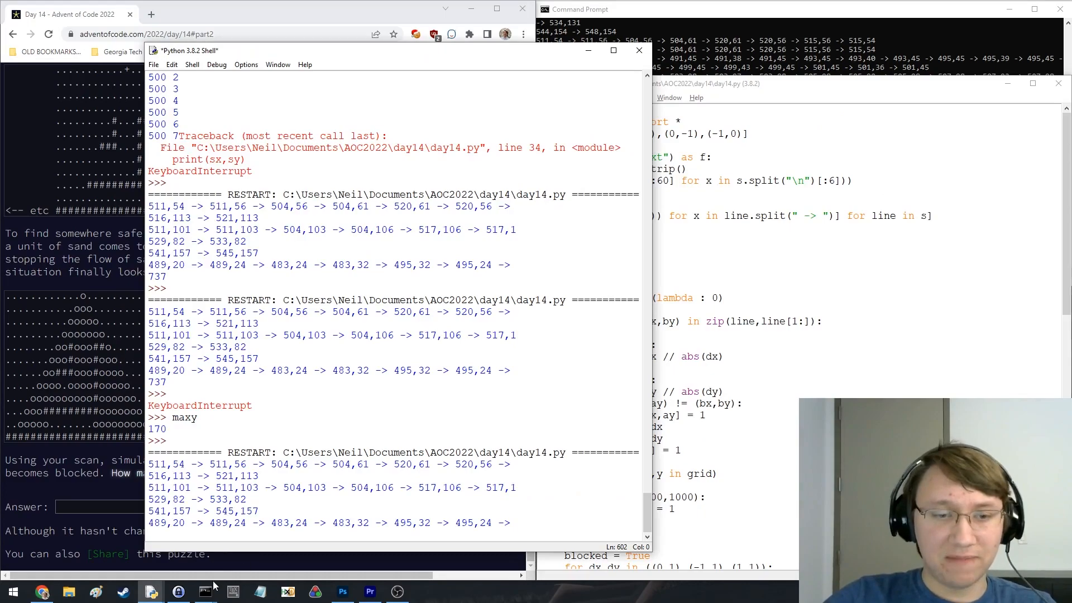
Open a new Command Prompt, try pypy commands that fail, and move into Downloads
right_click(205, 591)
left_click(184, 532)
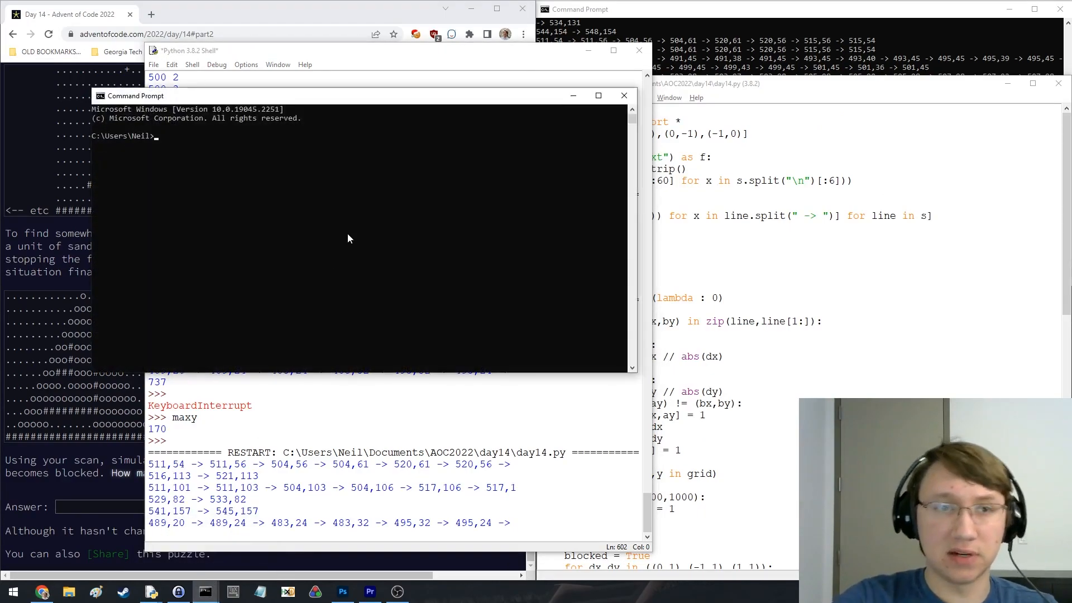
type("pypy")
key("Return")
type("pypy3.7-v7.3.3-win32")
key("Return")
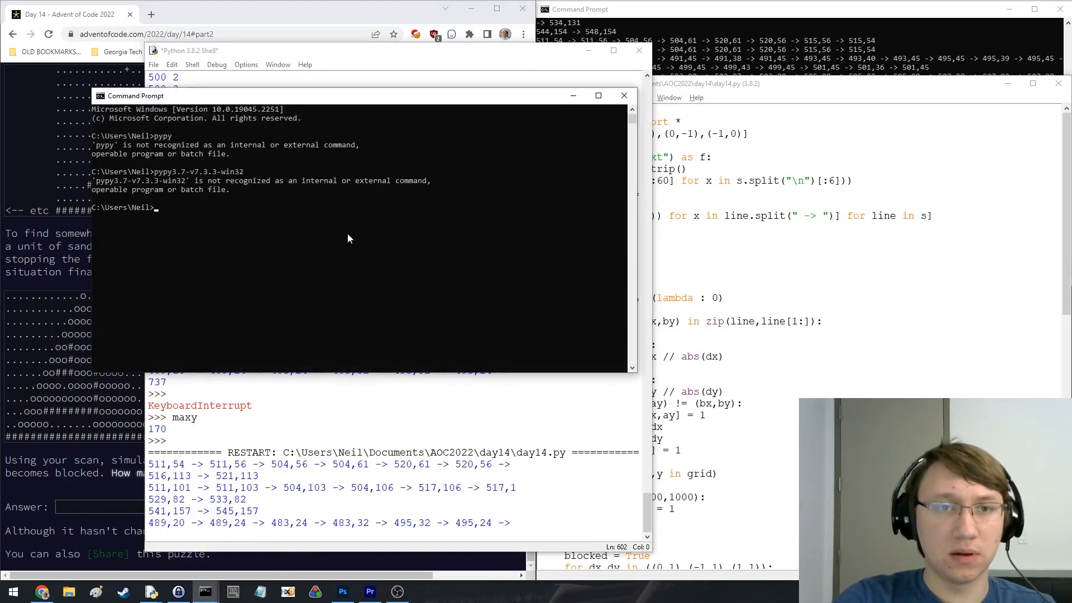
type("pypy3.7-v7.3.3-win32")
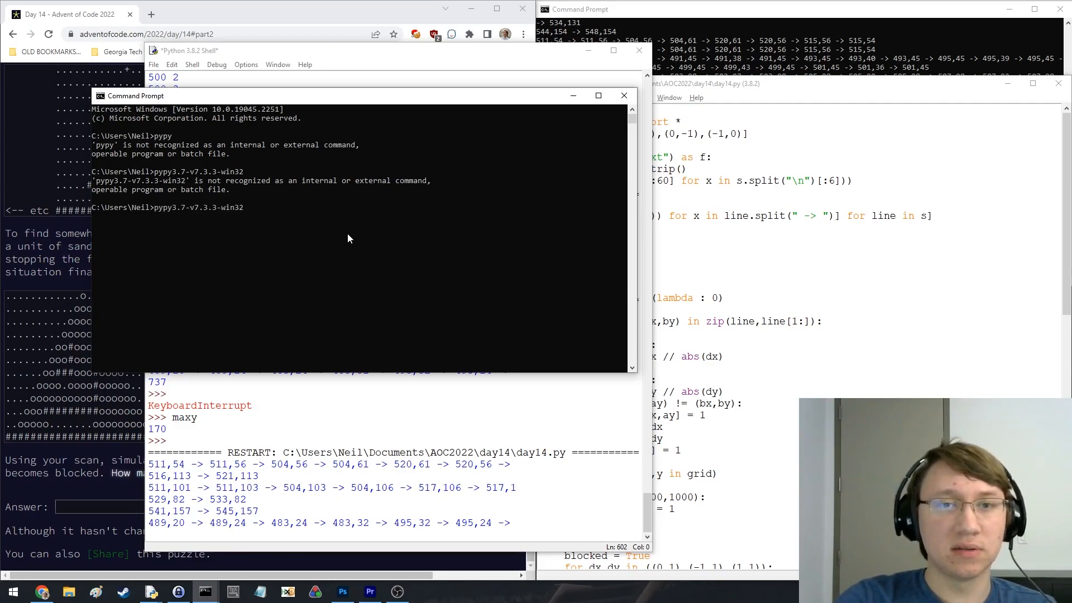
key("Return")
type("cd Downloads")
key("Return")
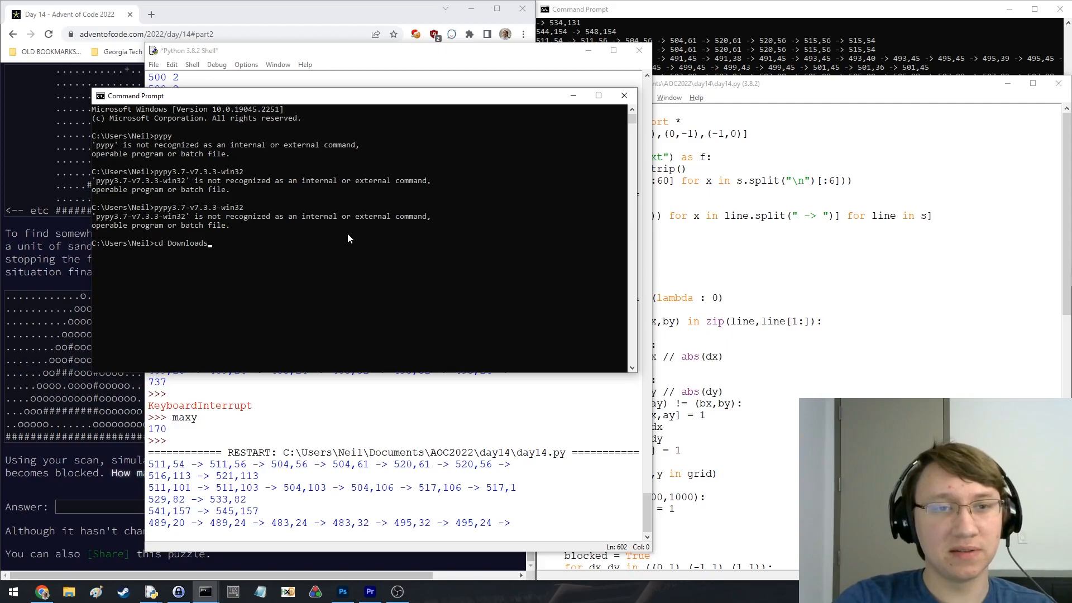
type("pypy3.9-v7.3.9-win64.zip")
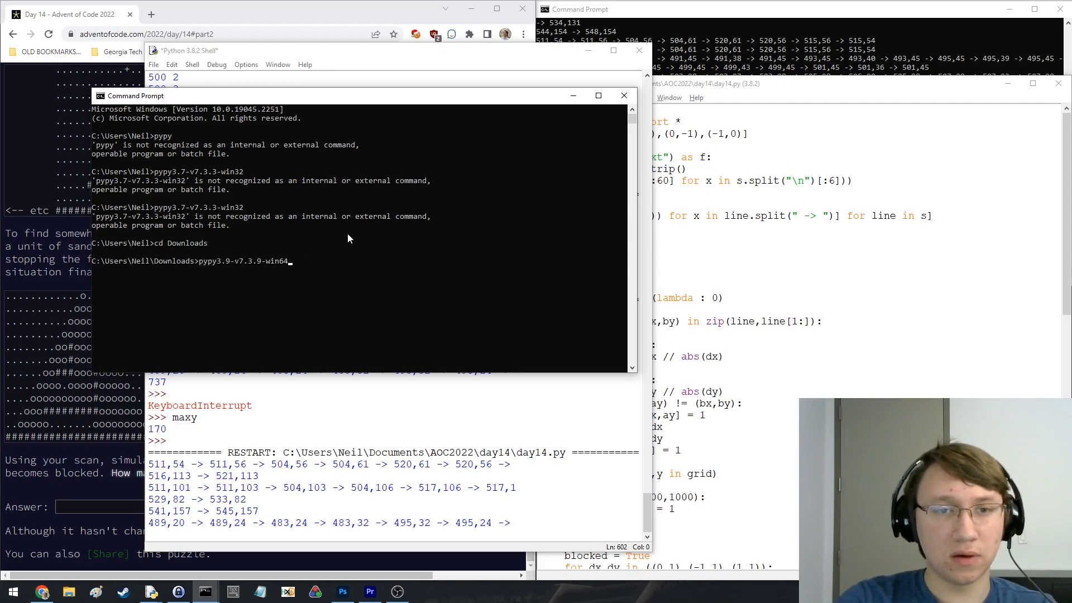
key("Return")
key("Up")
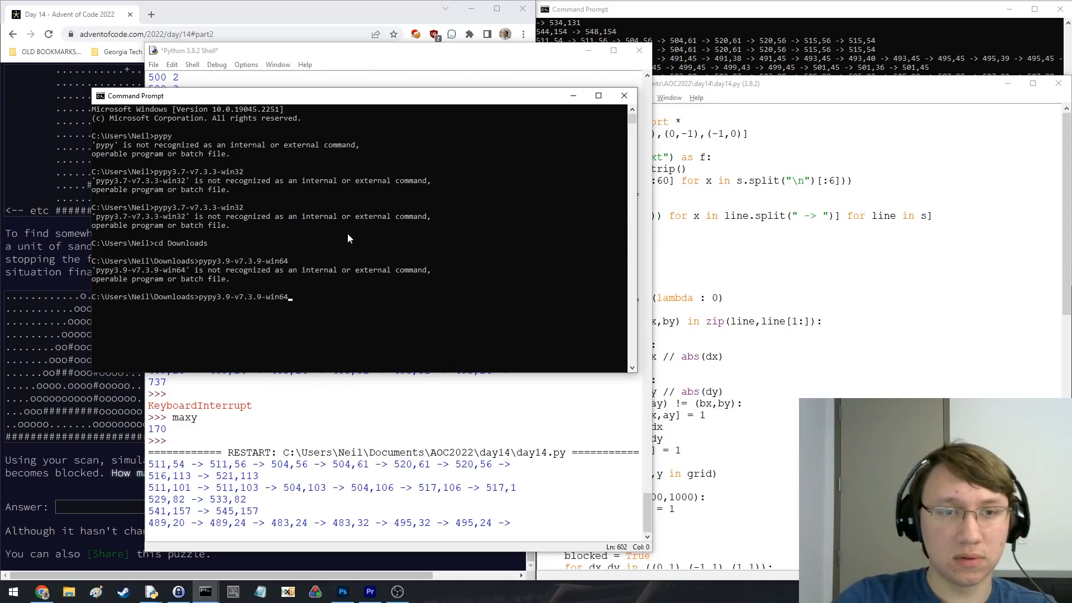
key("ctrl+c")
type("cd pypy")
Enter the inner pypy3.9-v7.3.9-win64 folder and list its pypy executables
key("Tab")
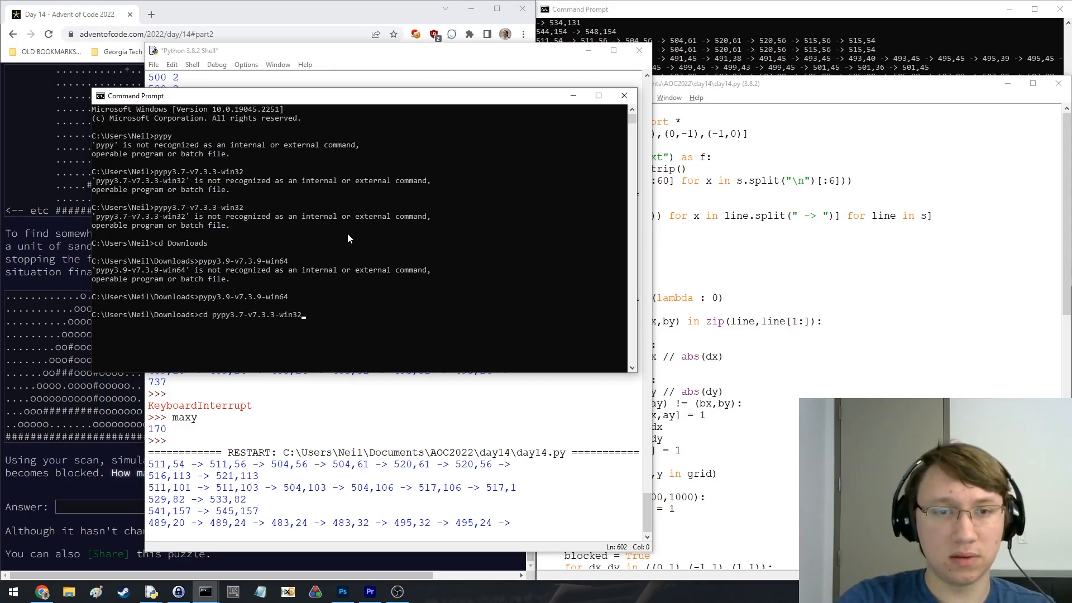
key("Tab")
key("Return")
type("dir")
key("Return")
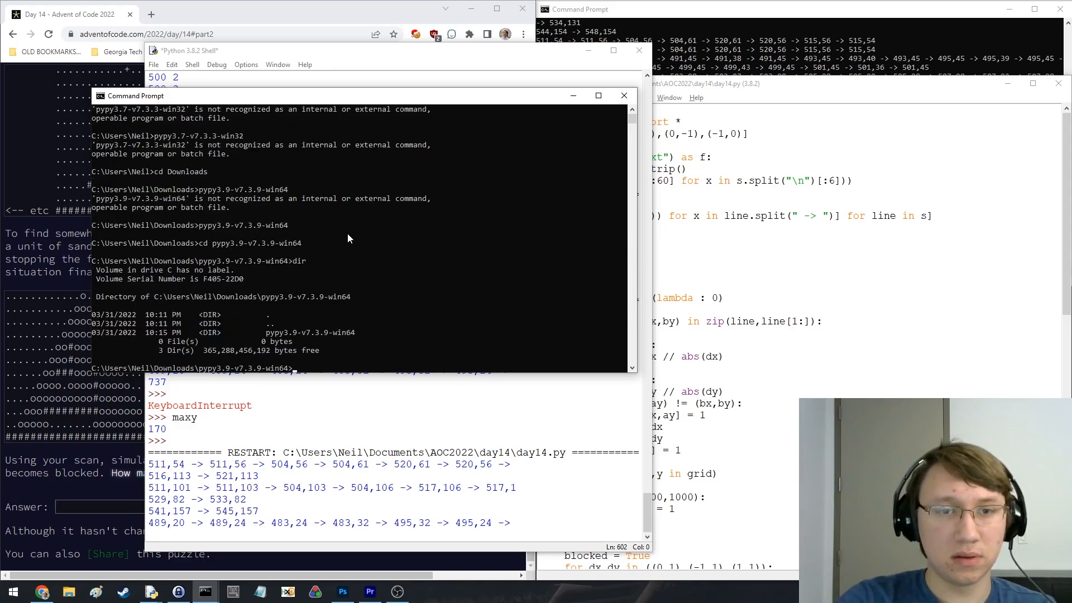
type("cd pypy")
key("Tab")
key("Return")
type("dir")
key("Return")
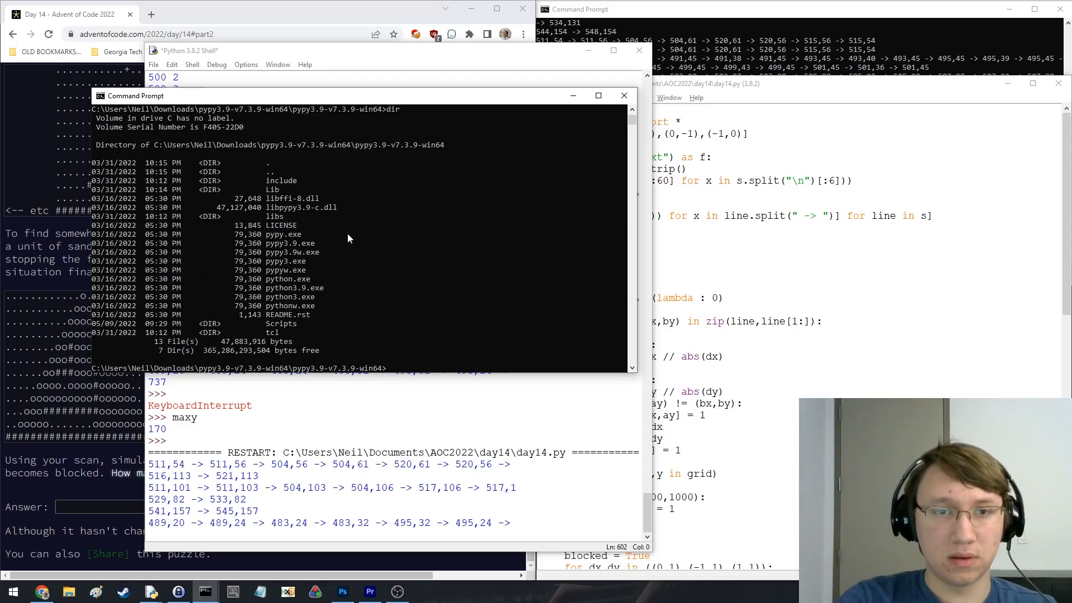
type("pypy3.9.exe")
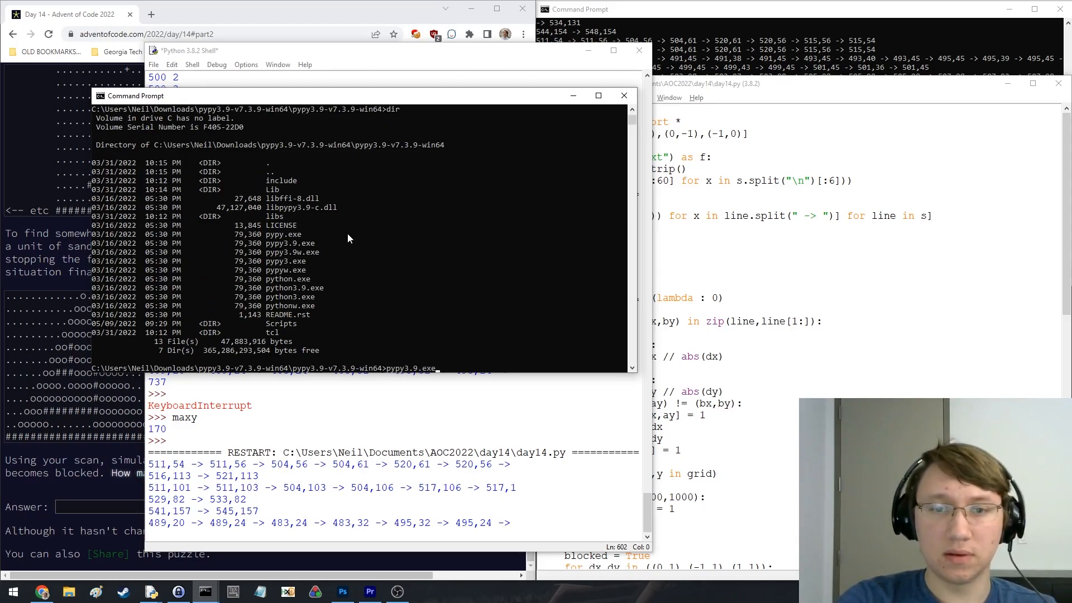
key("alt+Tab")
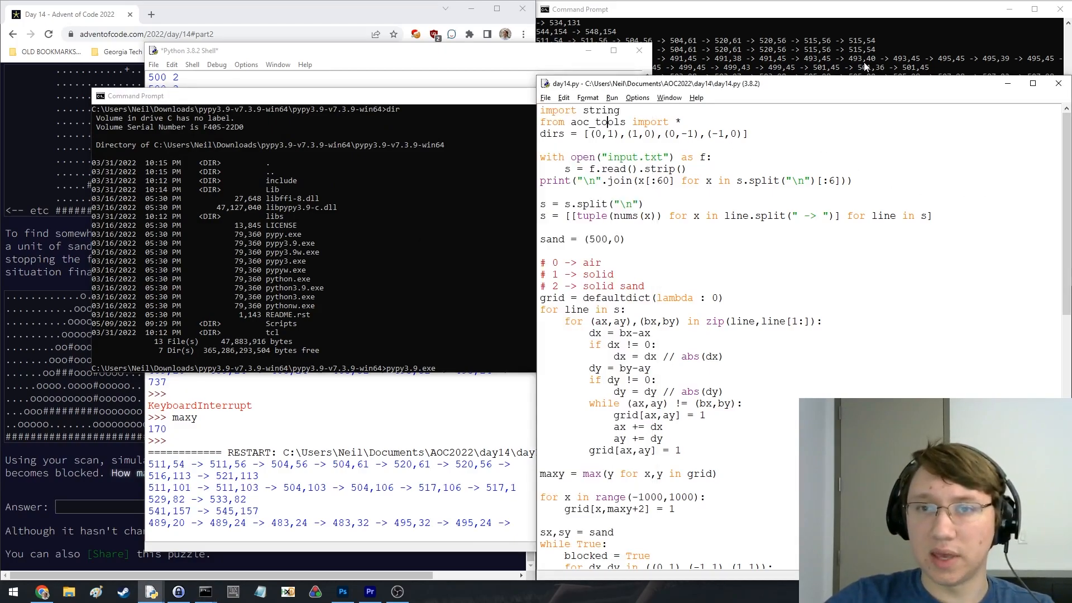
type("#")
Run day14.py with pypy3.9.exe, then copy the day14 folder path from the console
key("ctrl+s")
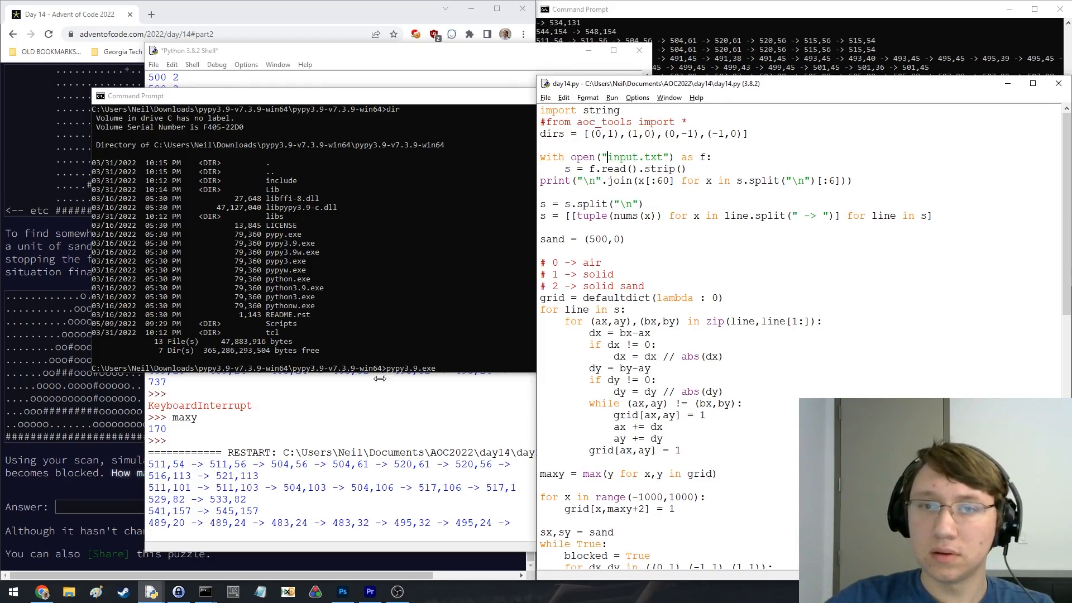
left_click(391, 295)
type("C:\\Users")
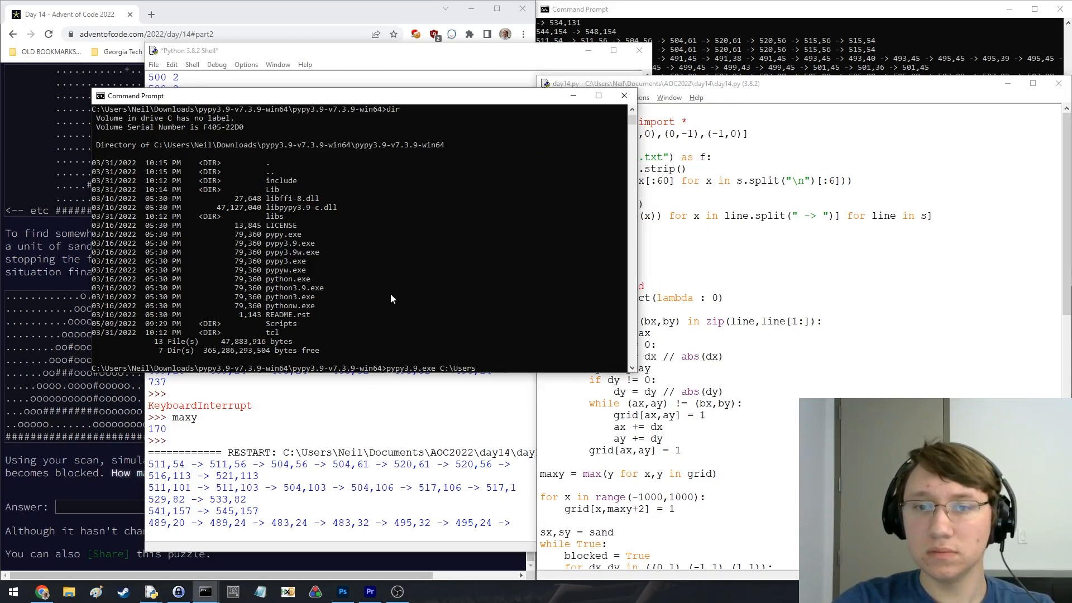
type("\\Neil\\Documents\\AOC2")
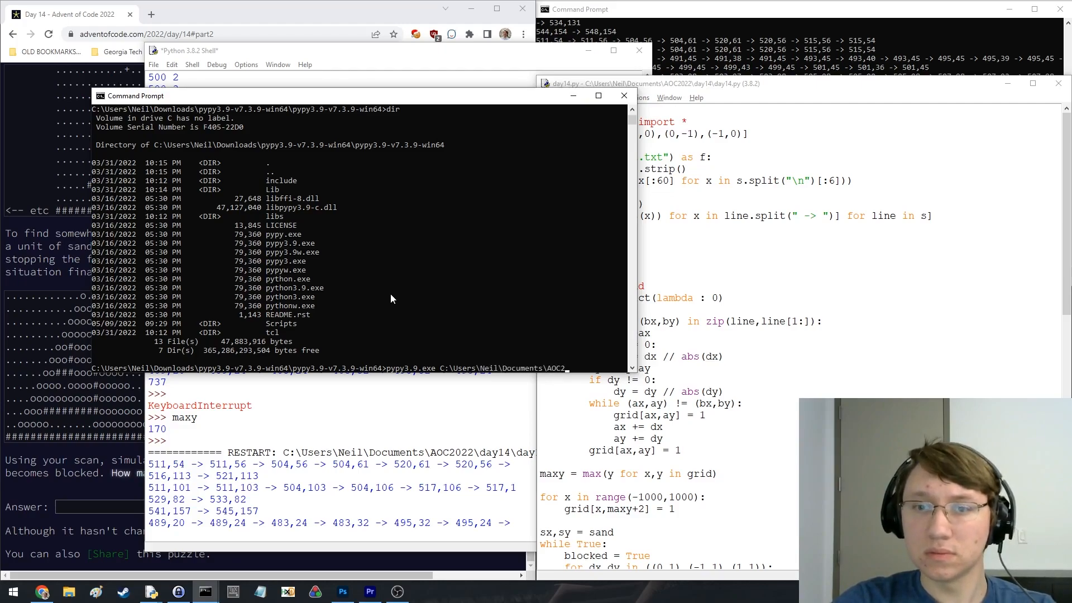
type("022\\day14\\day14.py")
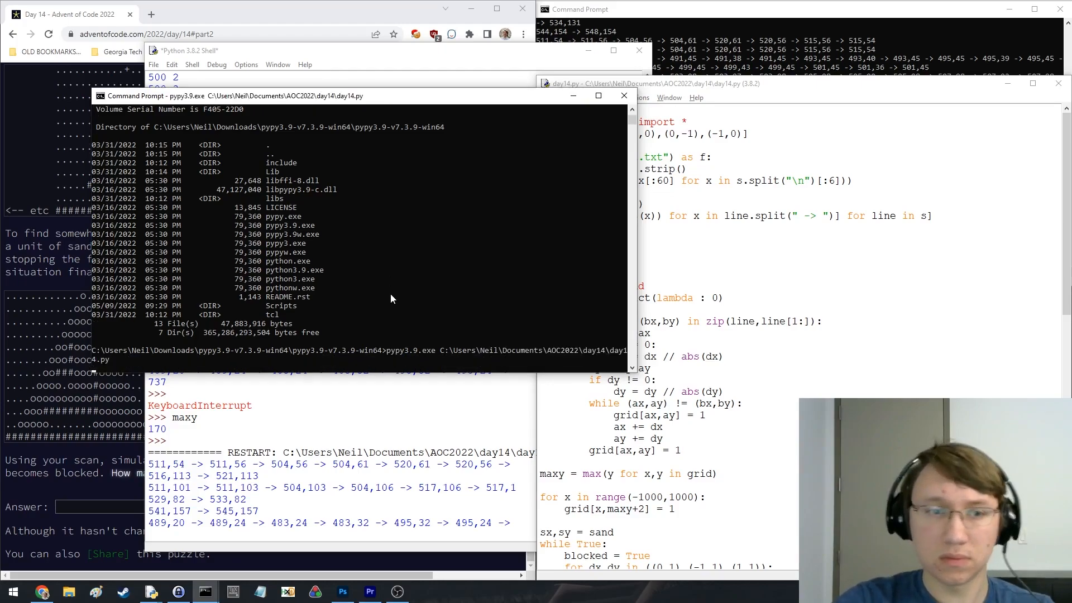
key("Return")
left_click(724, 215)
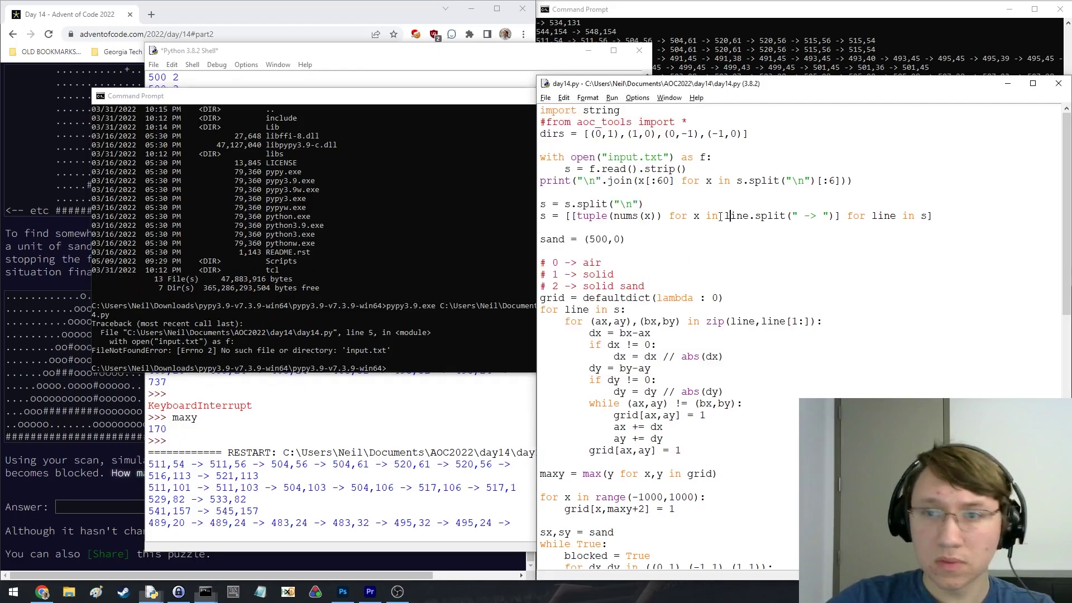
left_click(520, 262)
left_click_drag(535, 251, 762, 252)
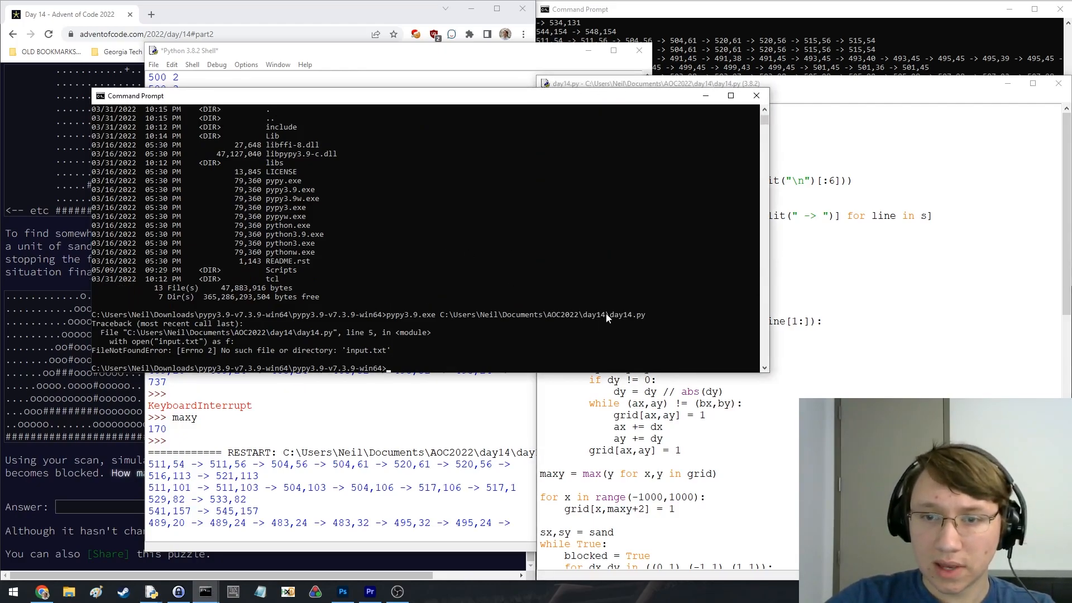
left_click_drag(605, 314, 440, 315)
right_click(444, 320)
left_click(725, 215)
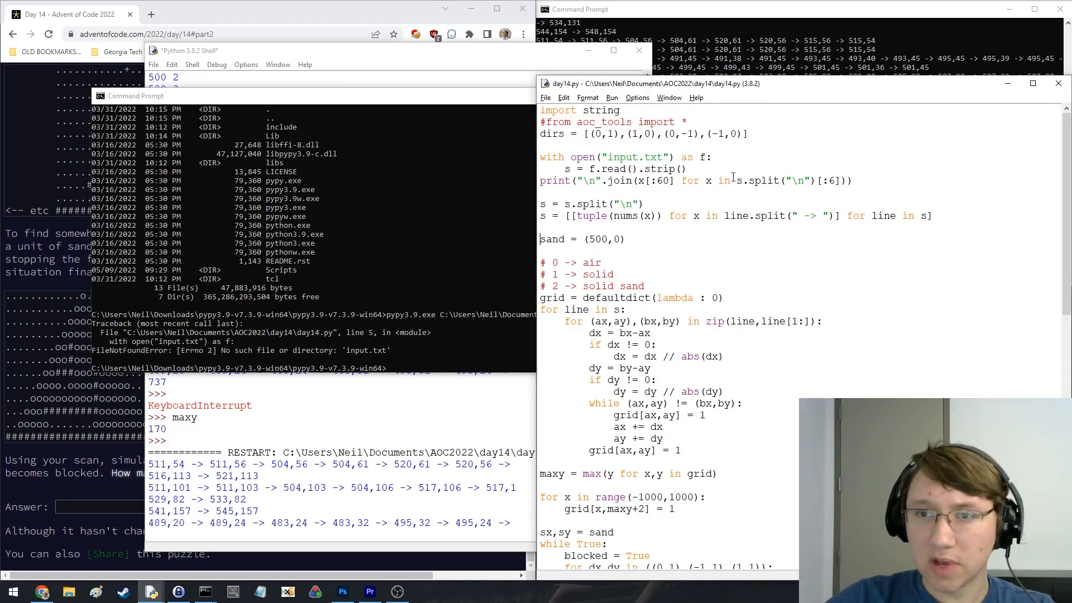
Paste the folder path before input.txt in open(), save, and rerun day14.py in PyPy
double_click(622, 157)
left_click(622, 157)
type("r")
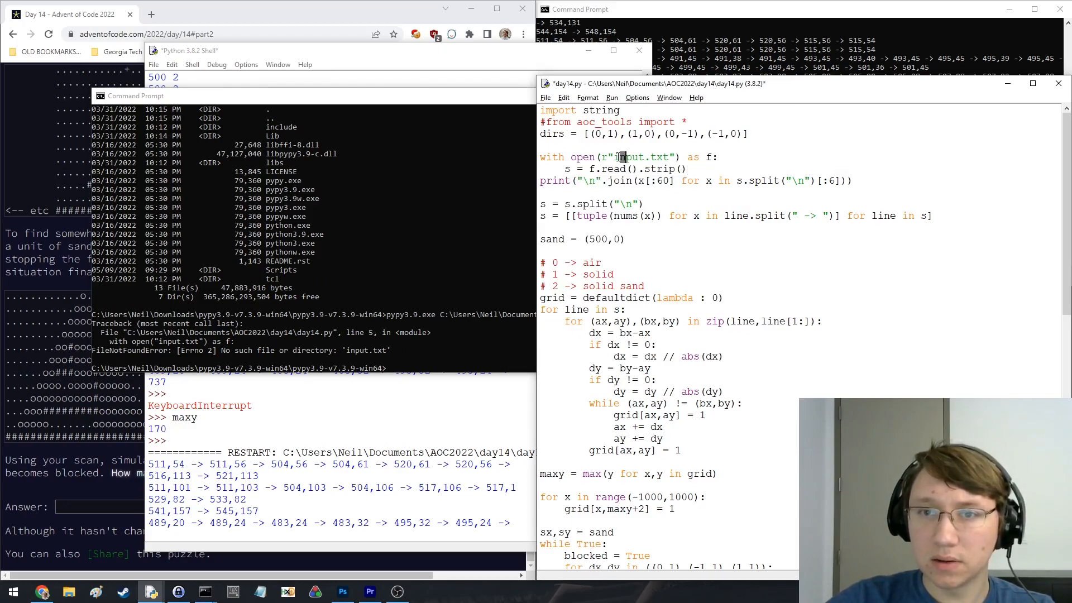
key("ctrl+v")
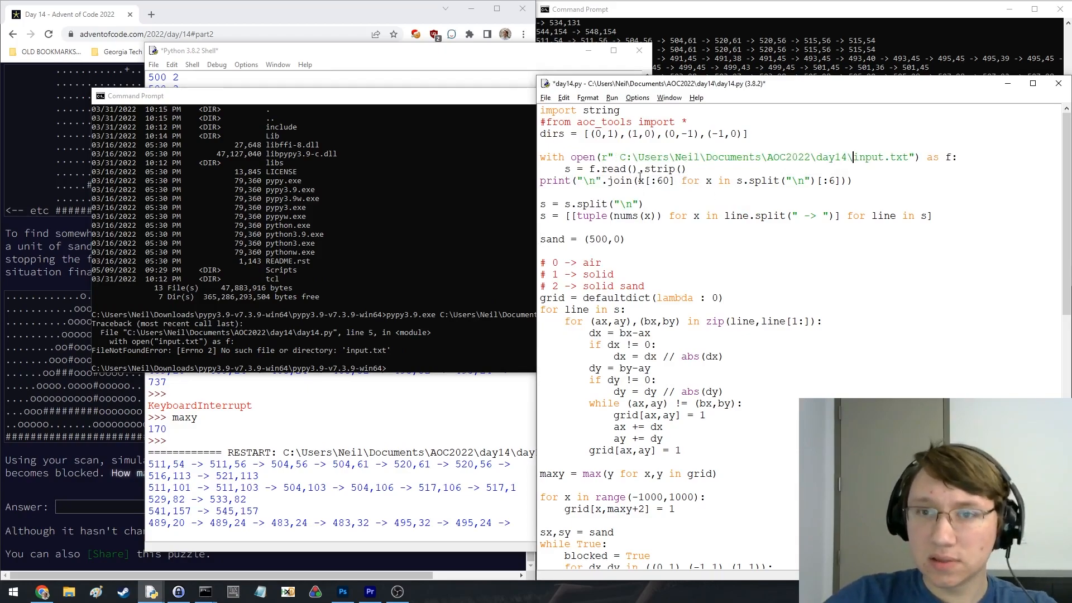
type("\\")
key("ctrl+s")
left_click(258, 279)
key("Return")
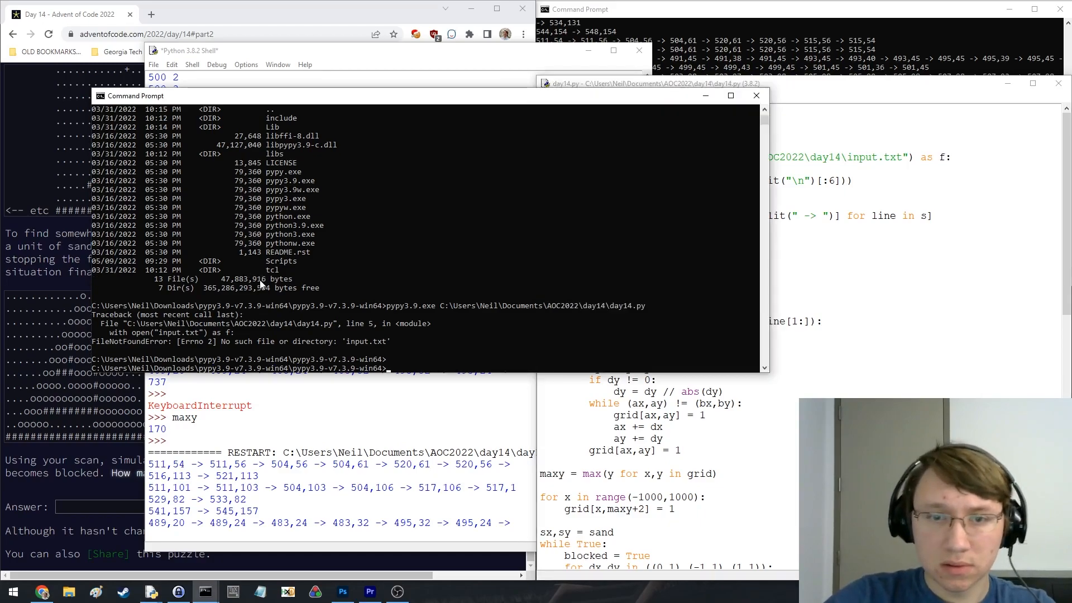
key("Up")
key("Return")
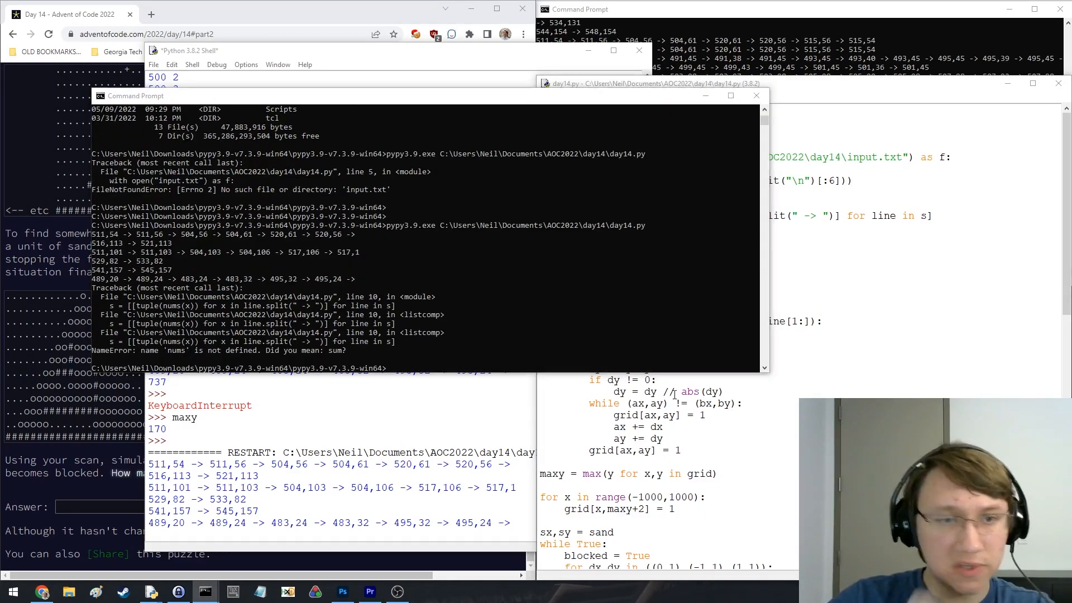
Duplicate the nums() parsing line and replace it with map(int, x.split(",")), then save
left_click(675, 394)
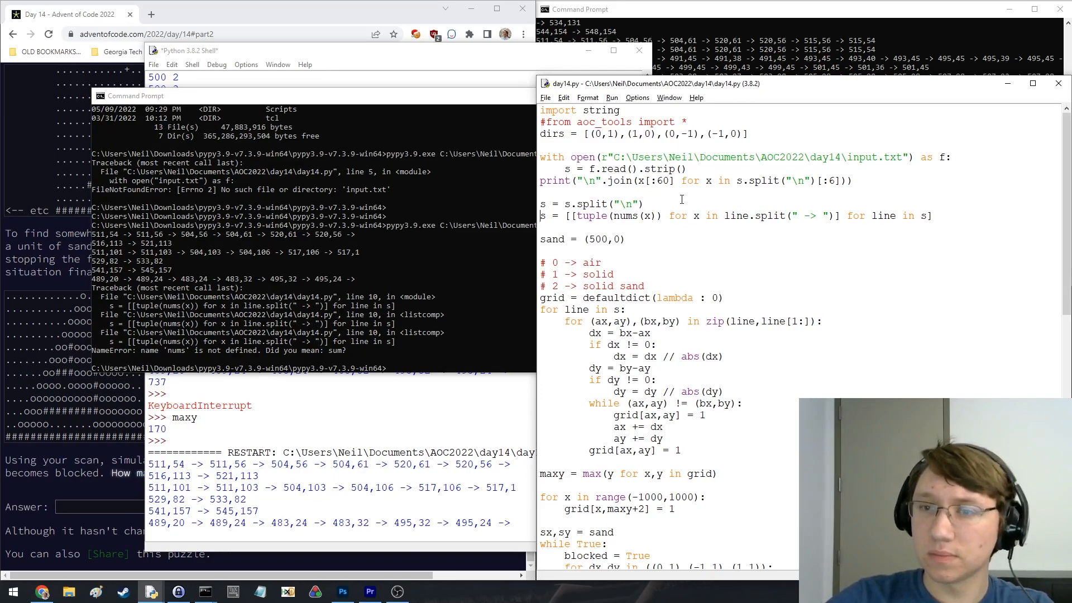
key("Home")
key("shift+End")
key("ctrl+c")
key("End")
key("Return")
key("ctrl+v")
type("#")
key("Down")
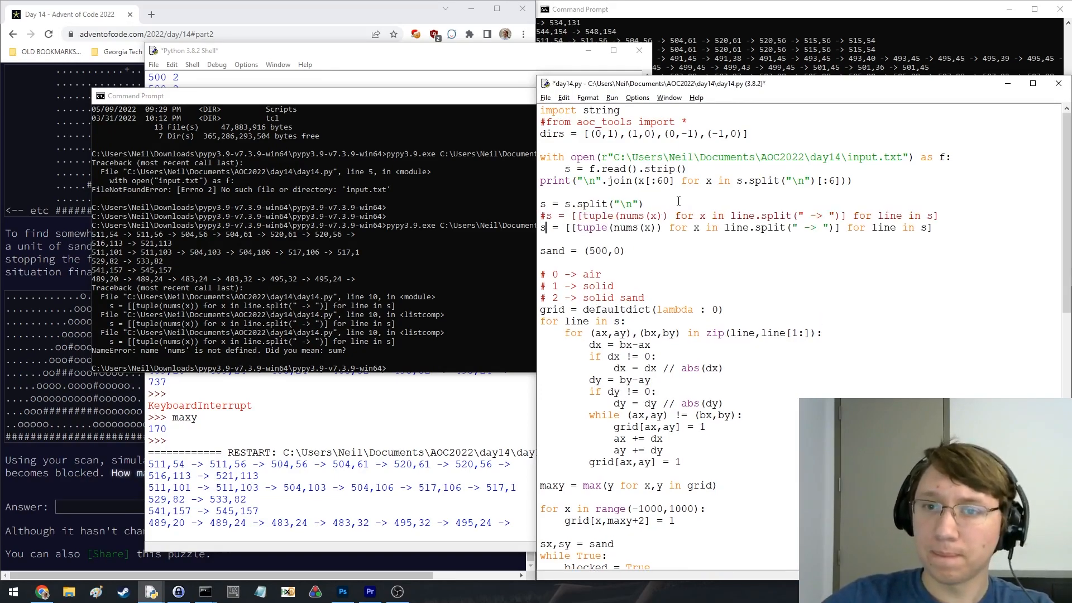
left_click_drag(612, 227, 659, 228)
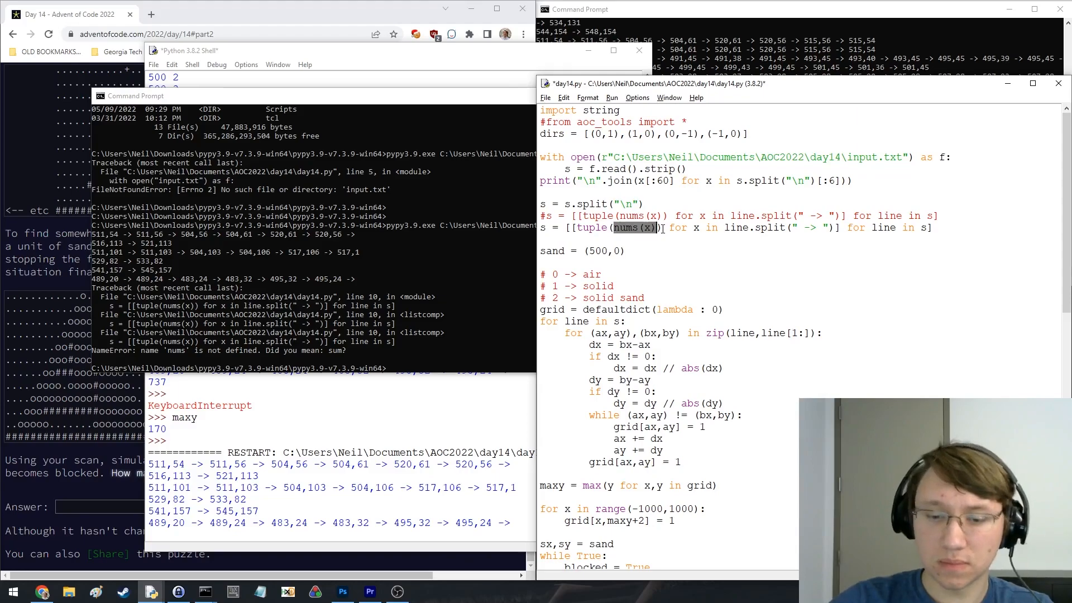
type("map(int(x.")
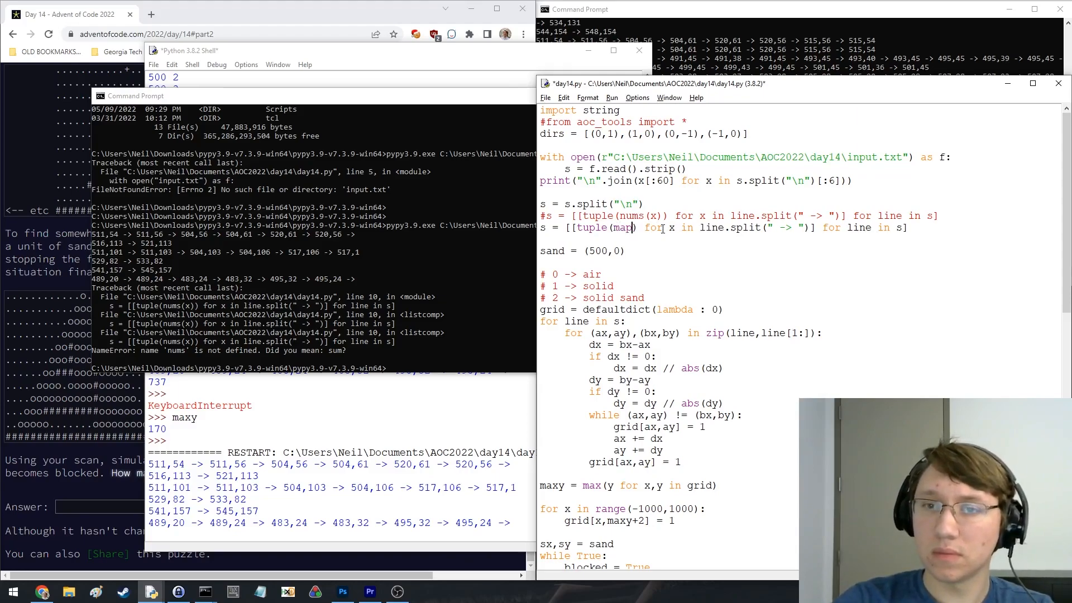
type("split(\",\")))")
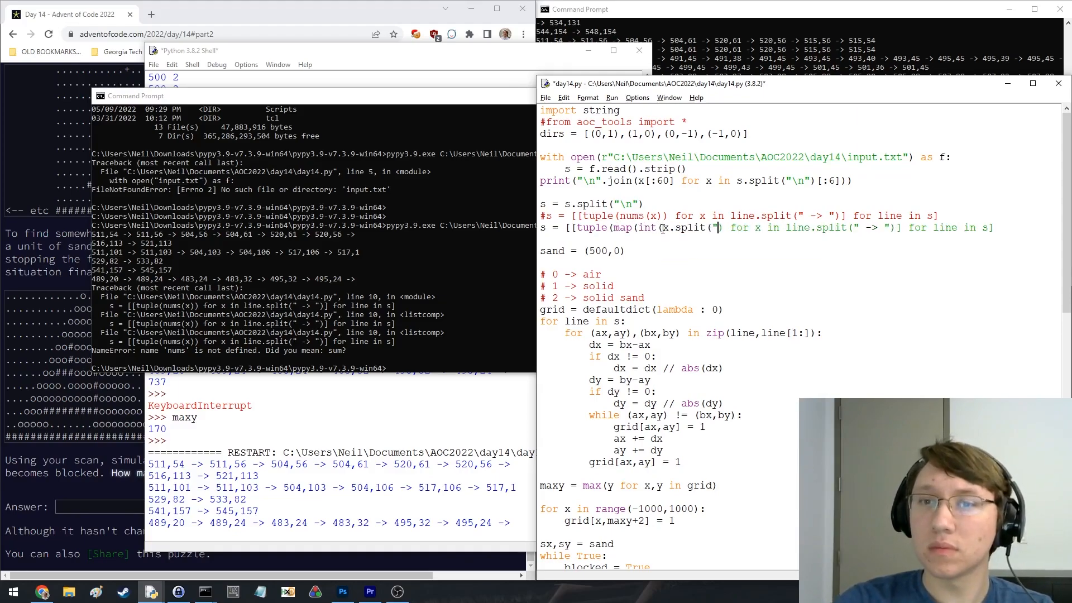
key("shift+Left")
key("shift+Left")
key("shift+Left")
key("Right")
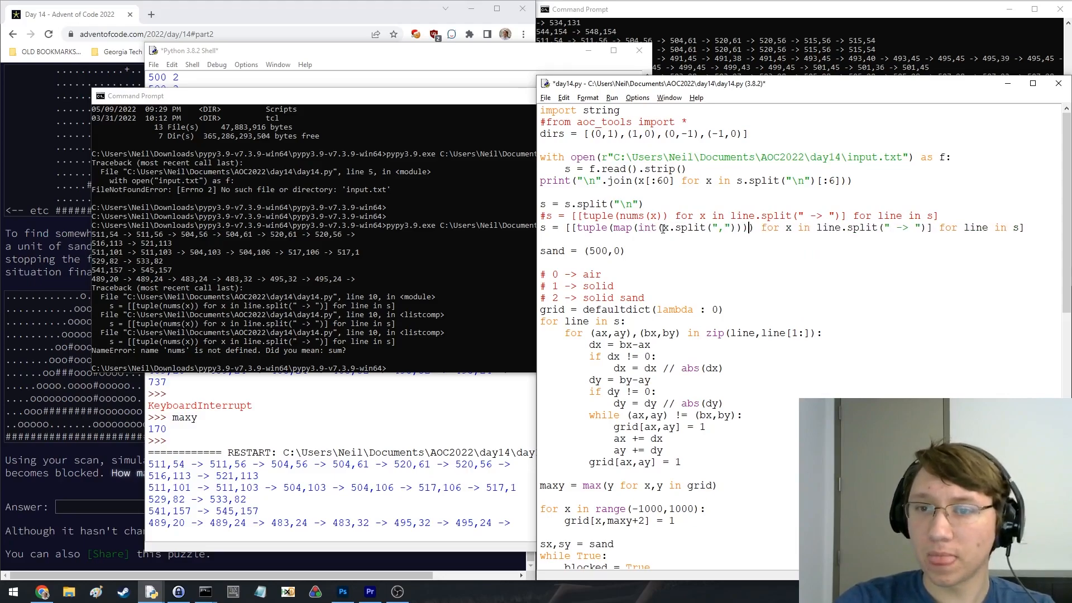
key("ctrl+s")
Rerun day14.py in PyPy with the corrected coordinate parsing
left_click(477, 219)
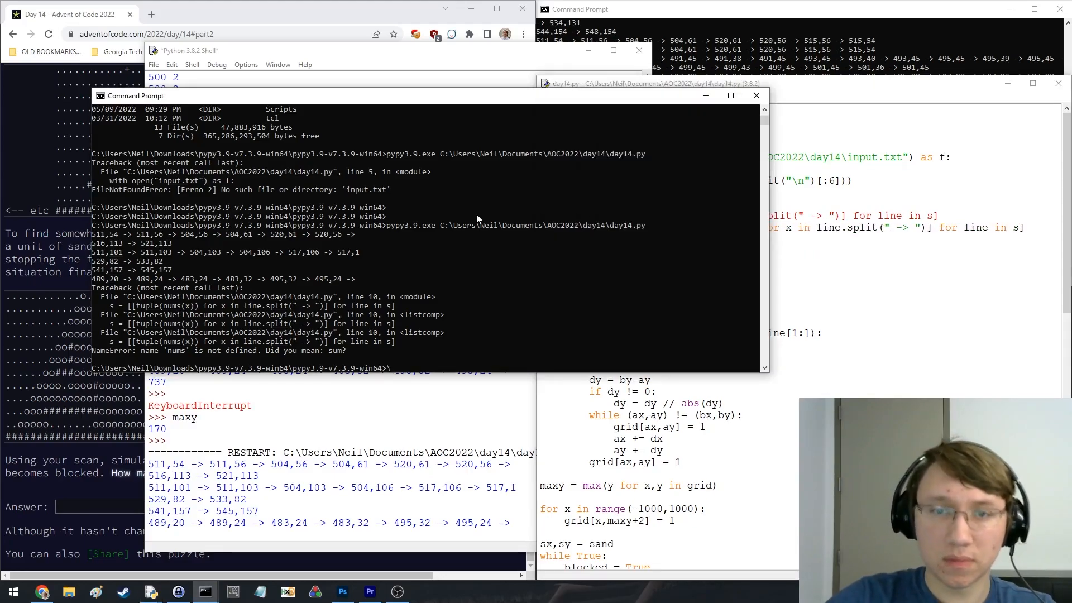
key("Up")
key("Return")
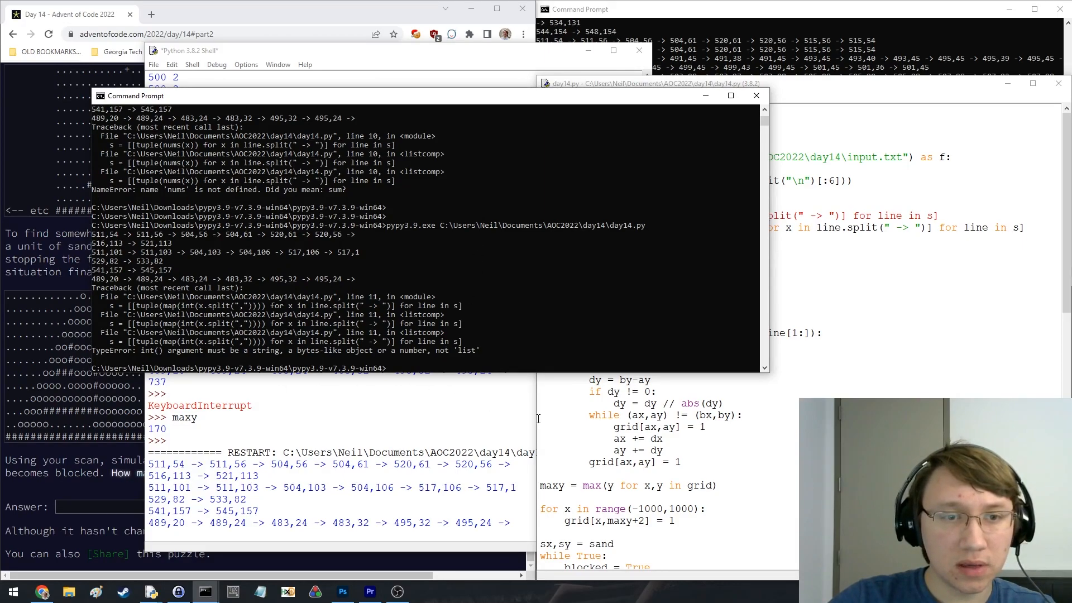
left_click(660, 229)
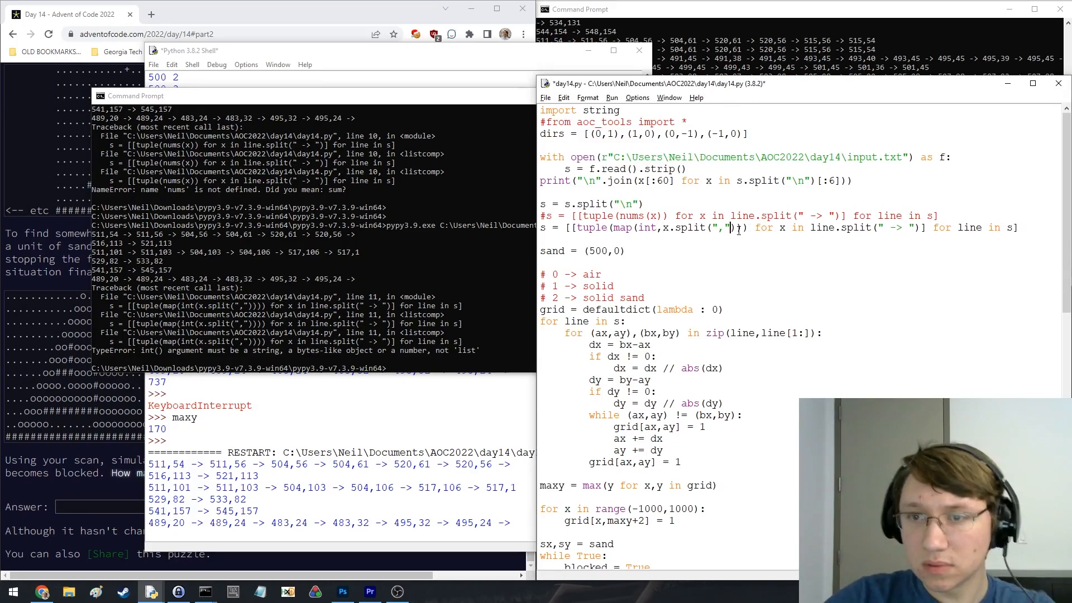
left_click(320, 303)
key("Up")
key("Return")
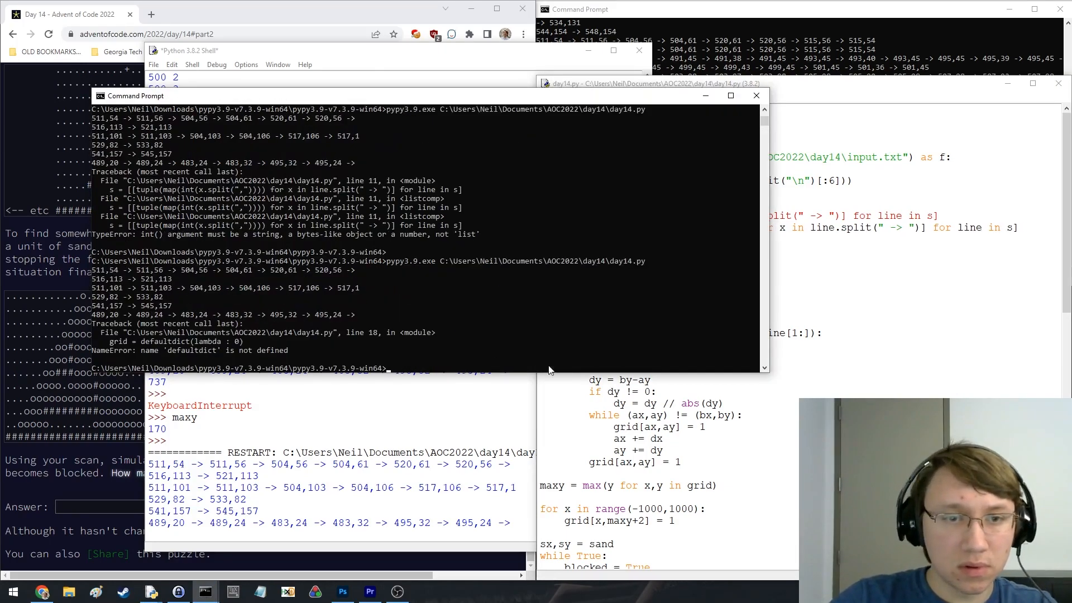
Add 'from collections import defaultdict', rerun error-free, and select the sand-counting sum expression
left_click(549, 369)
left_click(705, 110)
type("F")
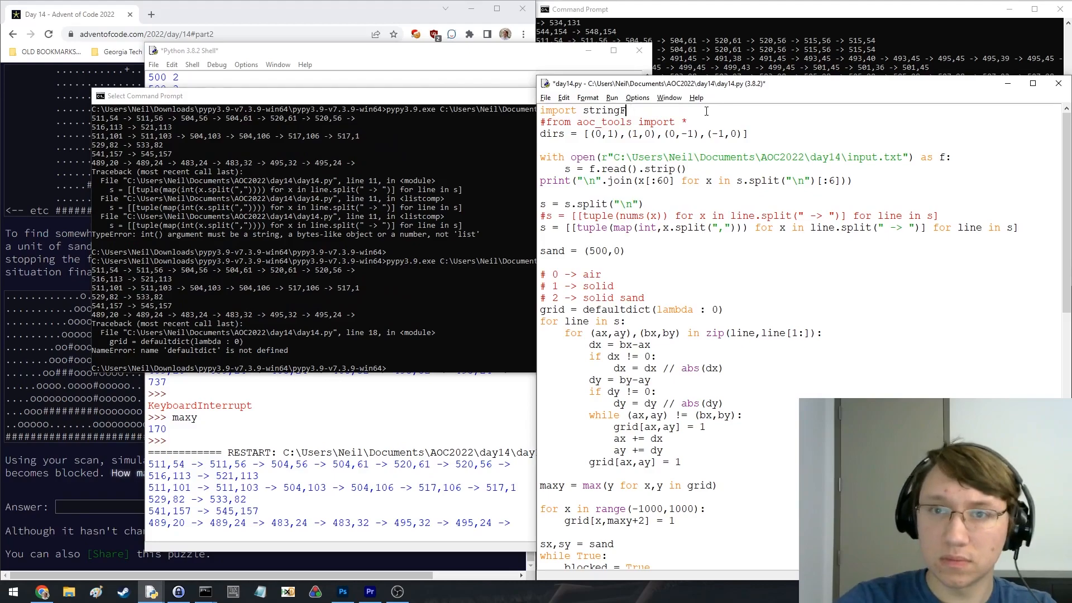
key("BackSpace")
key("Return")
type("from collections import ")
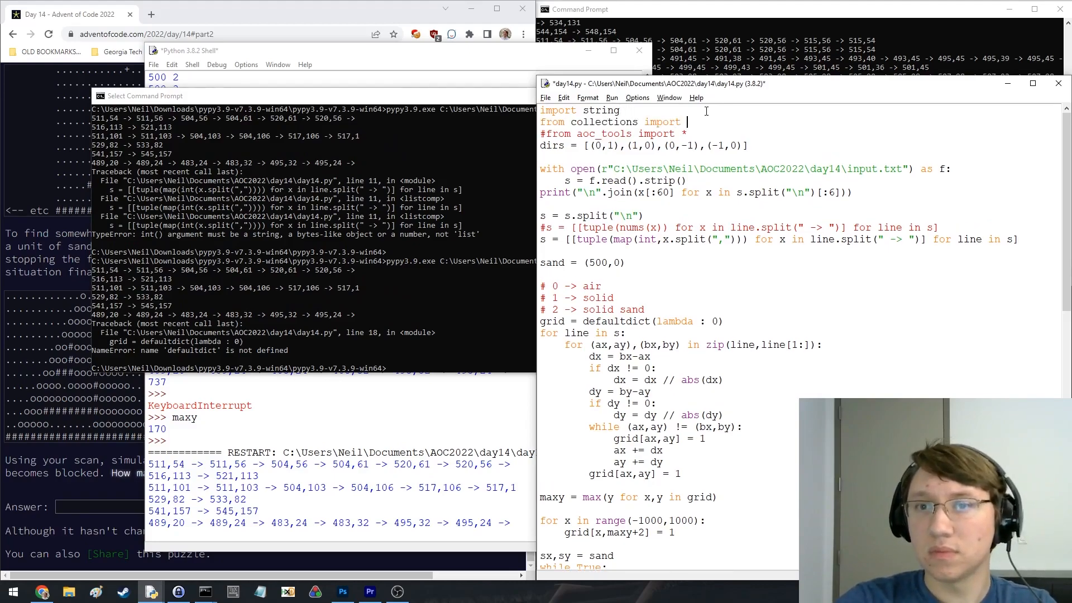
type("defaultdict")
key("ctrl+s")
left_click(247, 257)
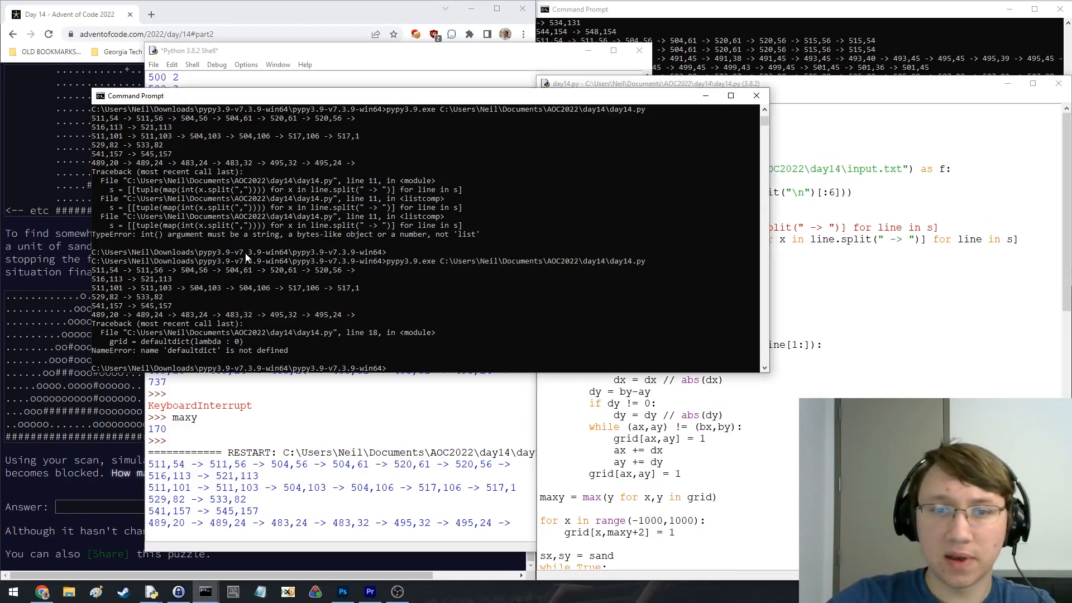
key("Up")
key("Return")
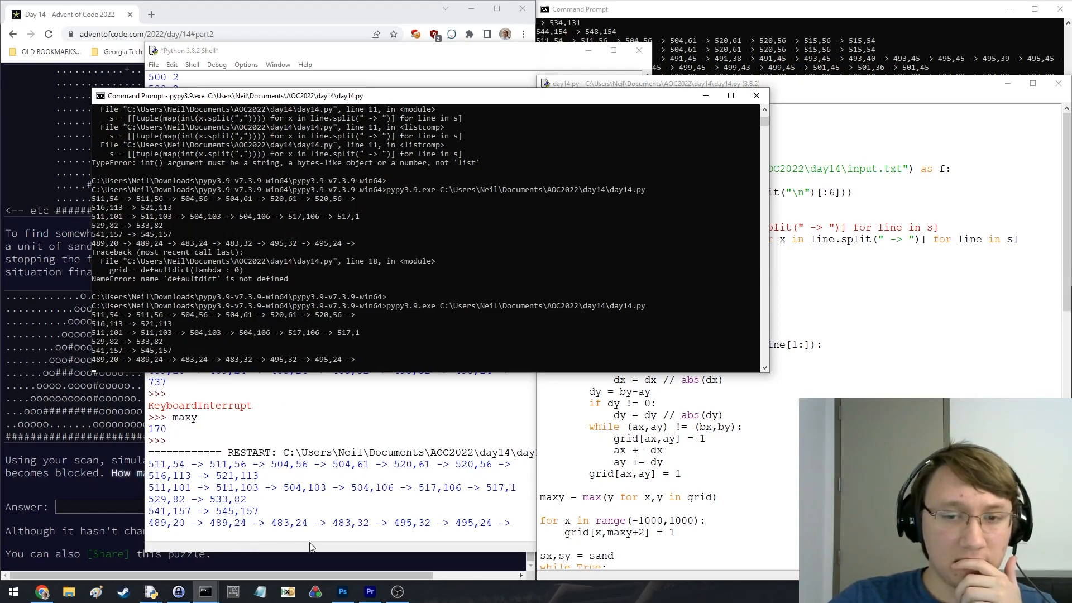
scroll(670, 490, "down", 10)
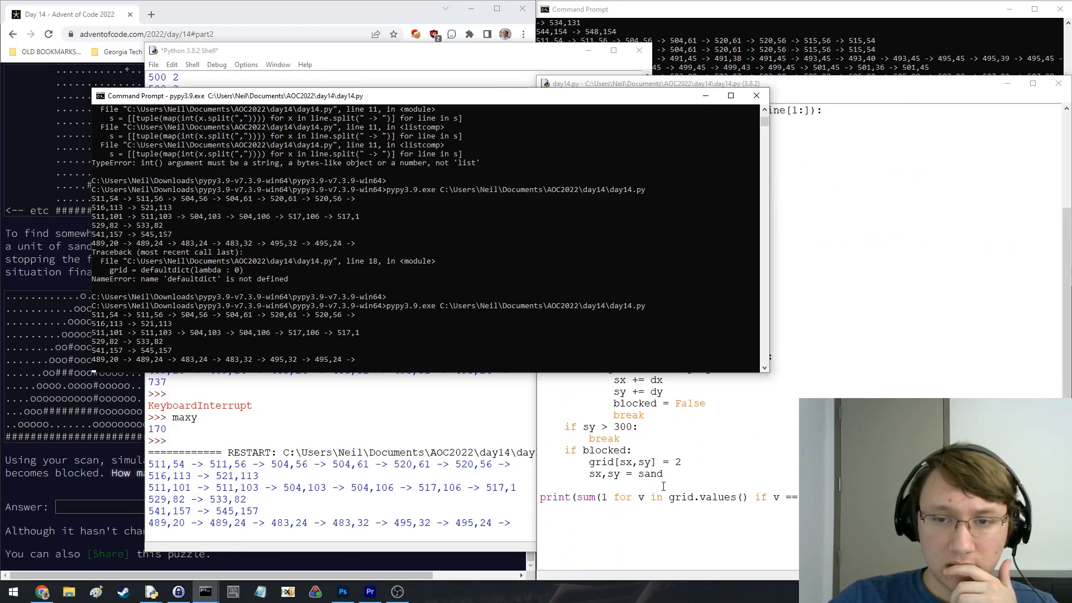
left_click(670, 491)
left_click_drag(576, 497, 799, 497)
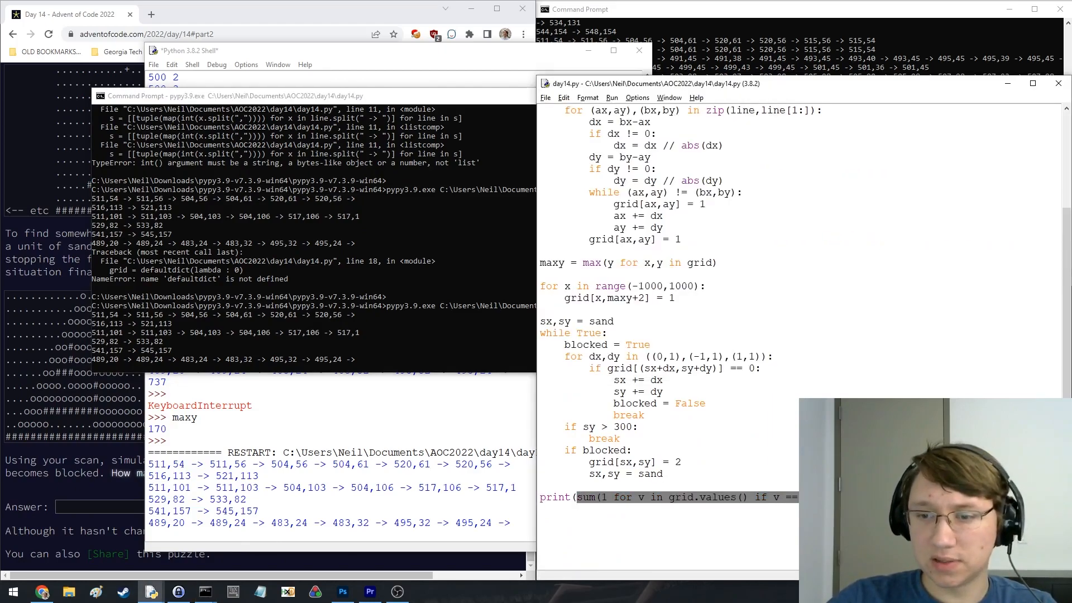
Interrupt the shell run, count 28145 resting sand cells, and compute 330*330 = 108900
left_click(247, 541)
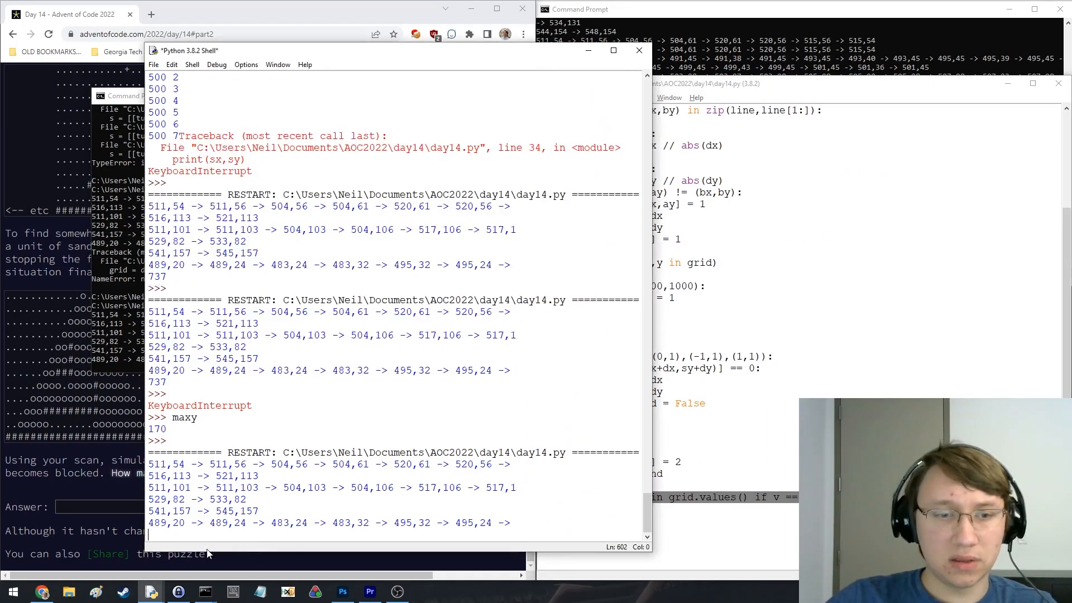
key("ctrl+c")
key("ctrl+v")
key("Return")
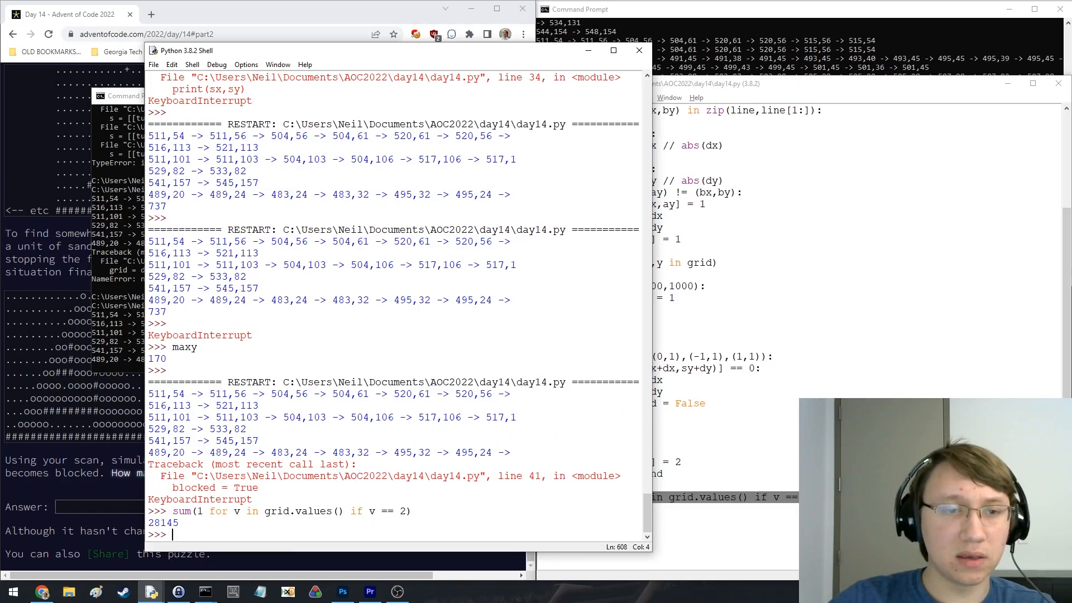
type("500 *")
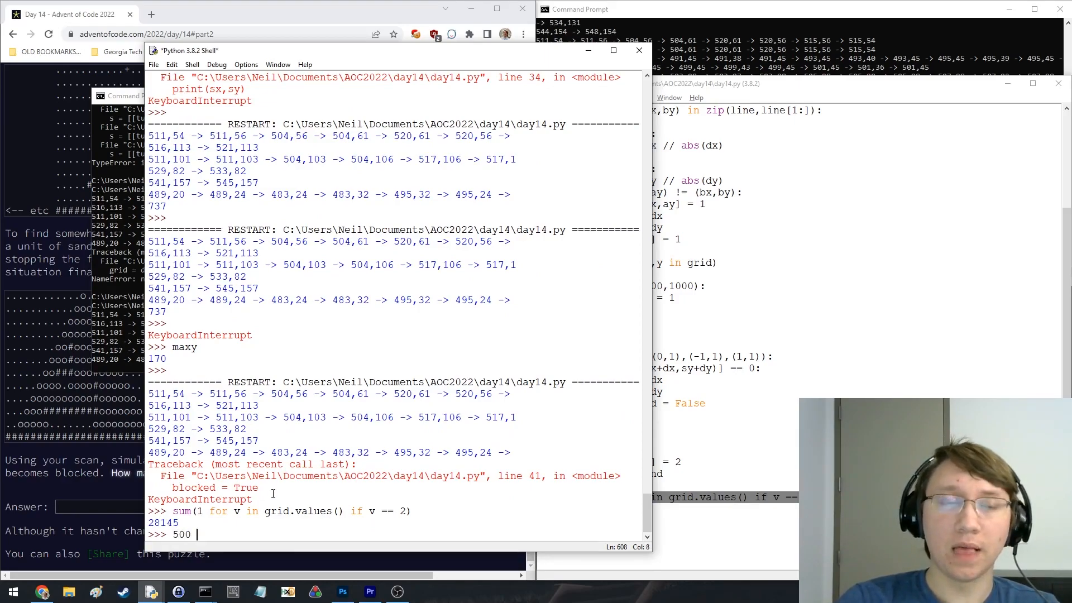
key("BackSpace")
key("BackSpace")
key("BackSpace")
type("330 * ")
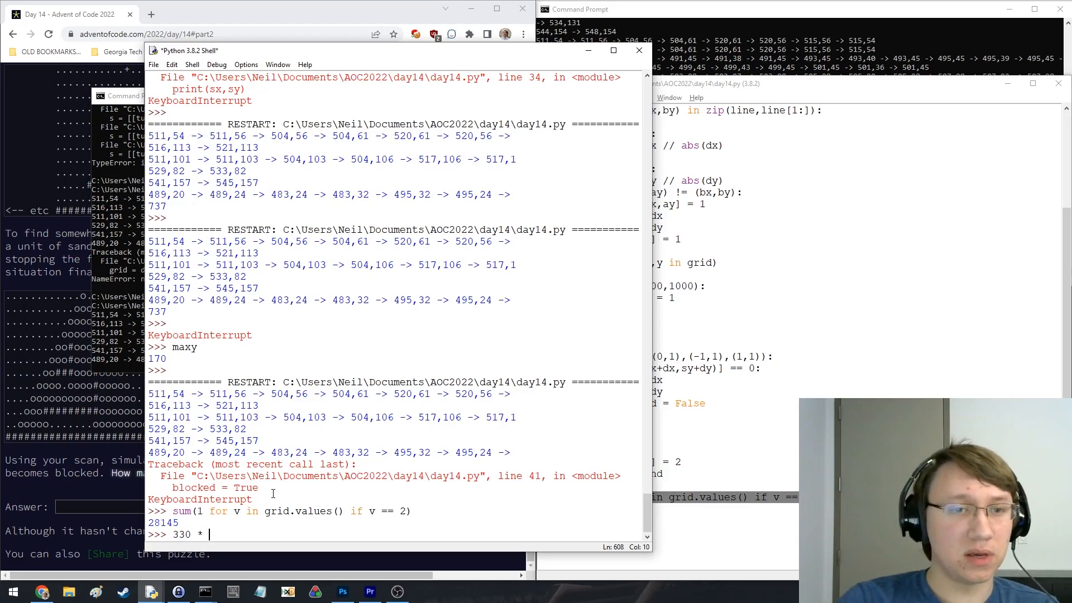
type("(330")
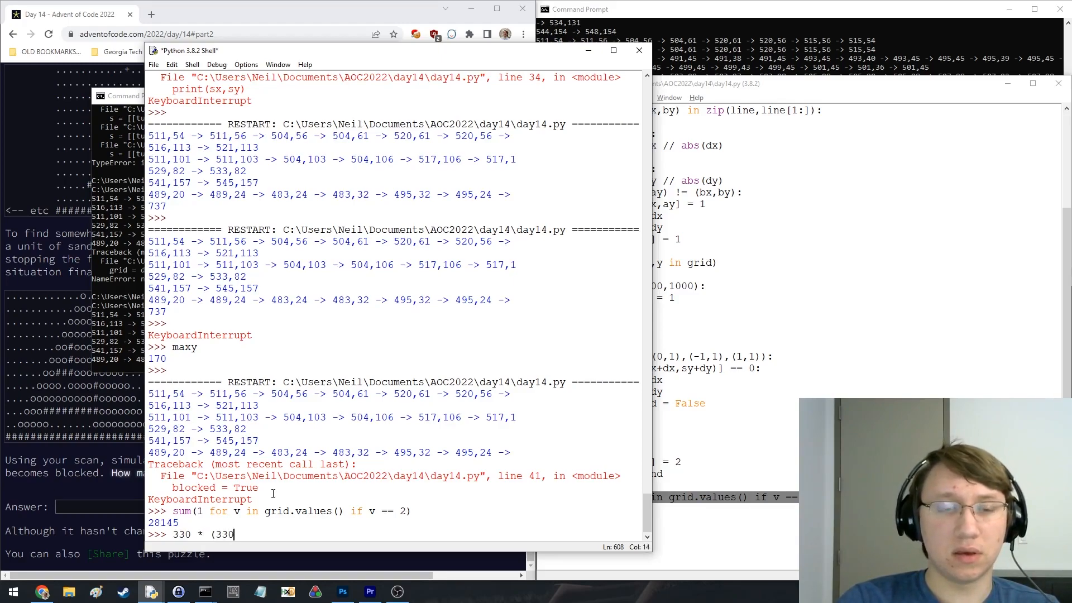
key("BackSpace")
key("BackSpace")
key("BackSpace")
key("Return")
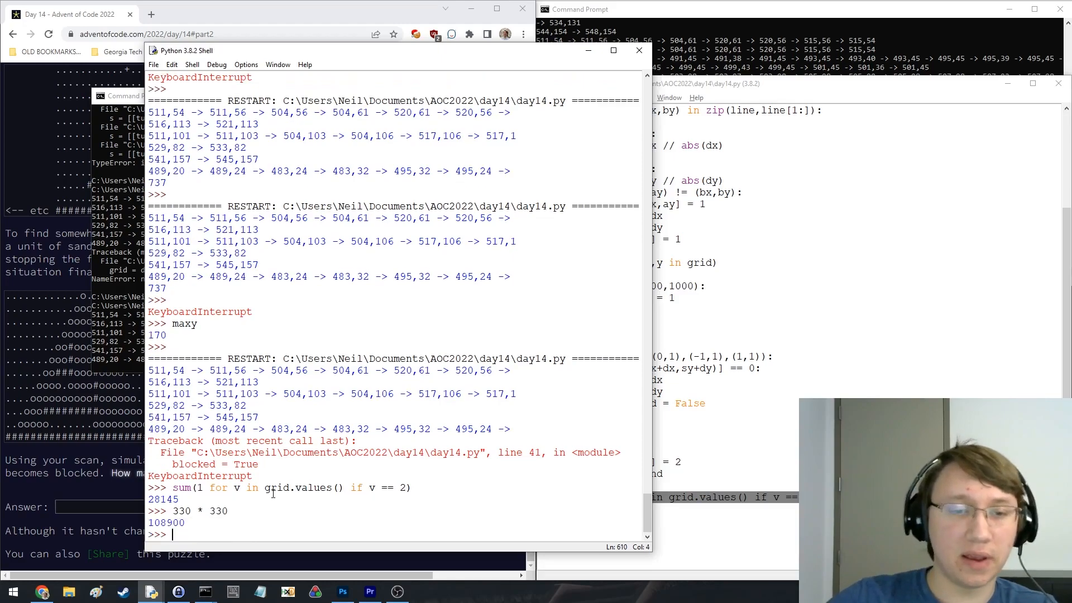
Evaluate 28145 / 108900 to get about 0.258 fill of the area
double_click(171, 499)
key("ctrl+c")
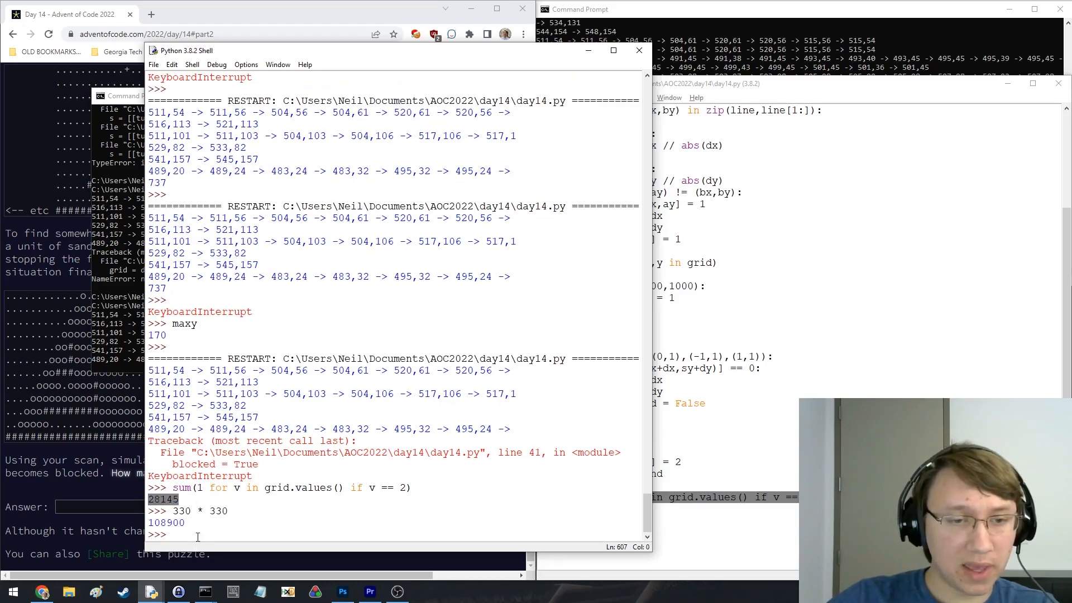
left_click(221, 535)
key("ctrl+v")
type("/")
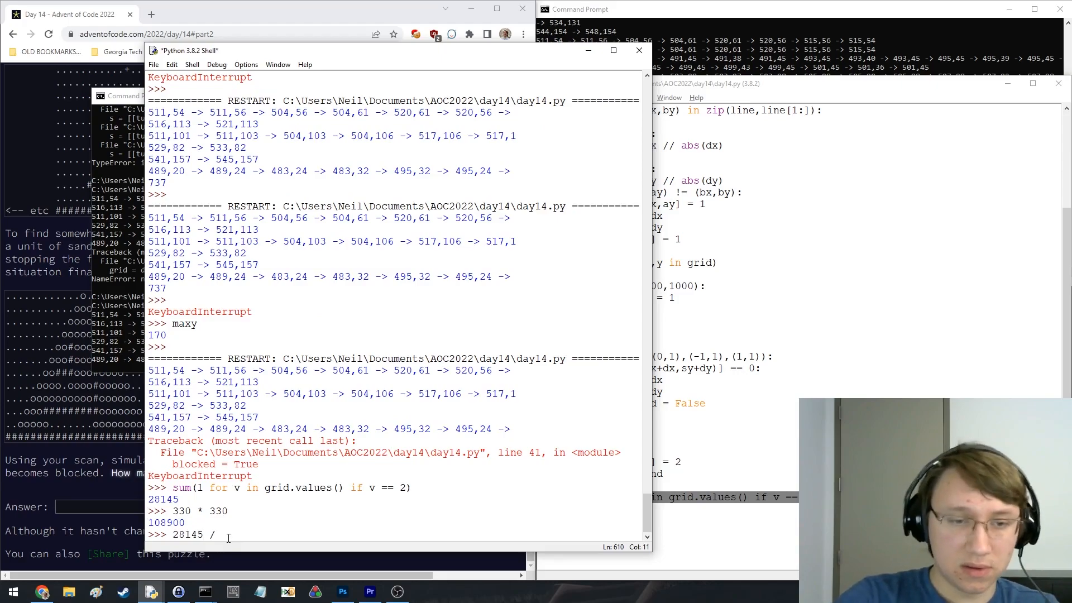
double_click(166, 523)
key("ctrl+c")
left_click(229, 537)
key("ctrl+v")
key("Return")
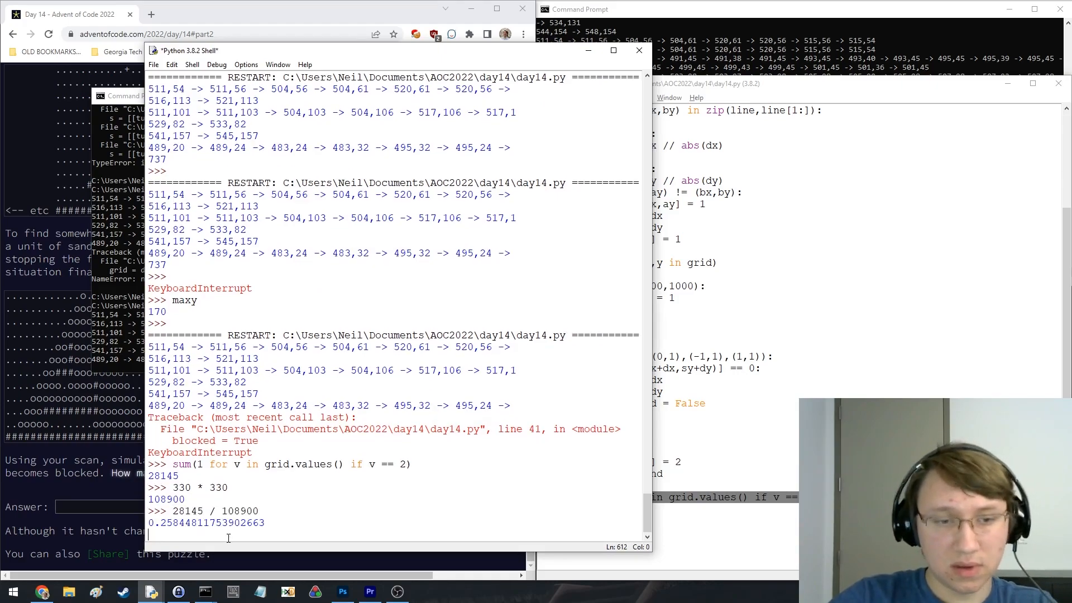
Look over the sand loop and console output, then switch toward the puzzle page
left_click(679, 418)
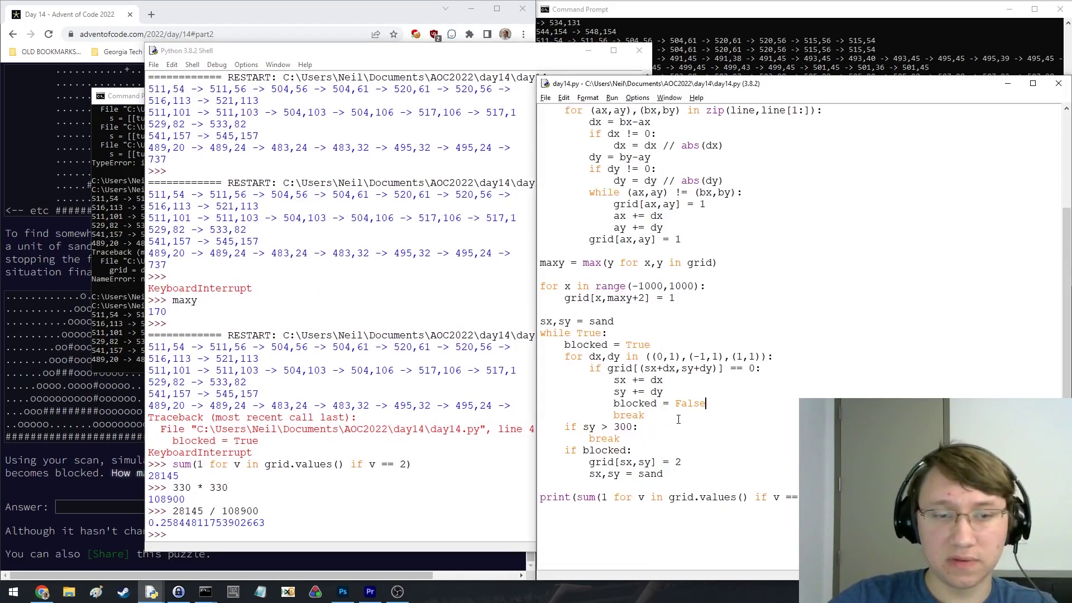
left_click(628, 335)
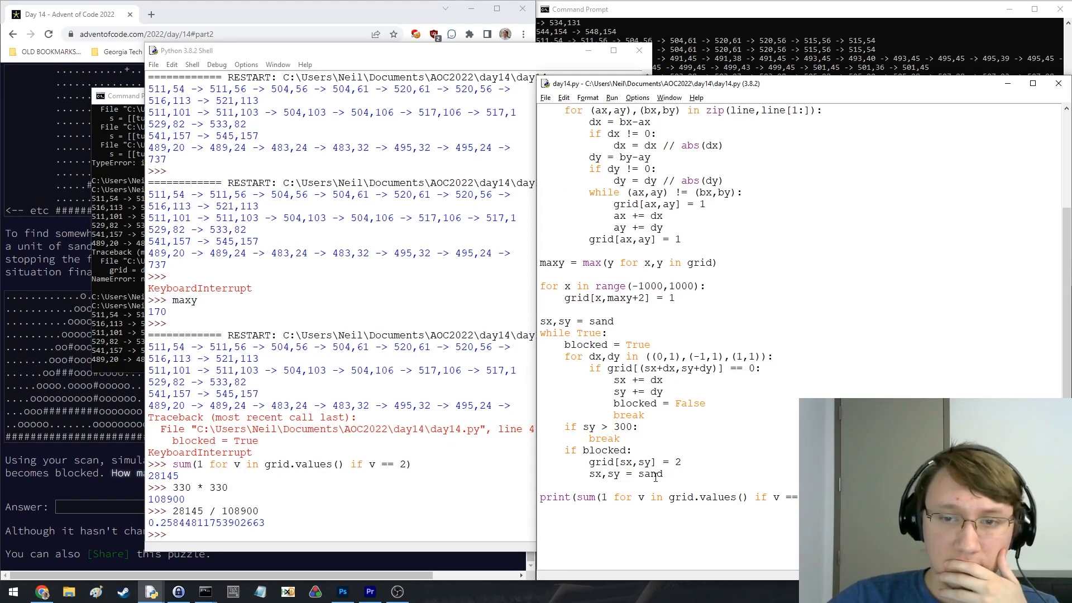
left_click(118, 274)
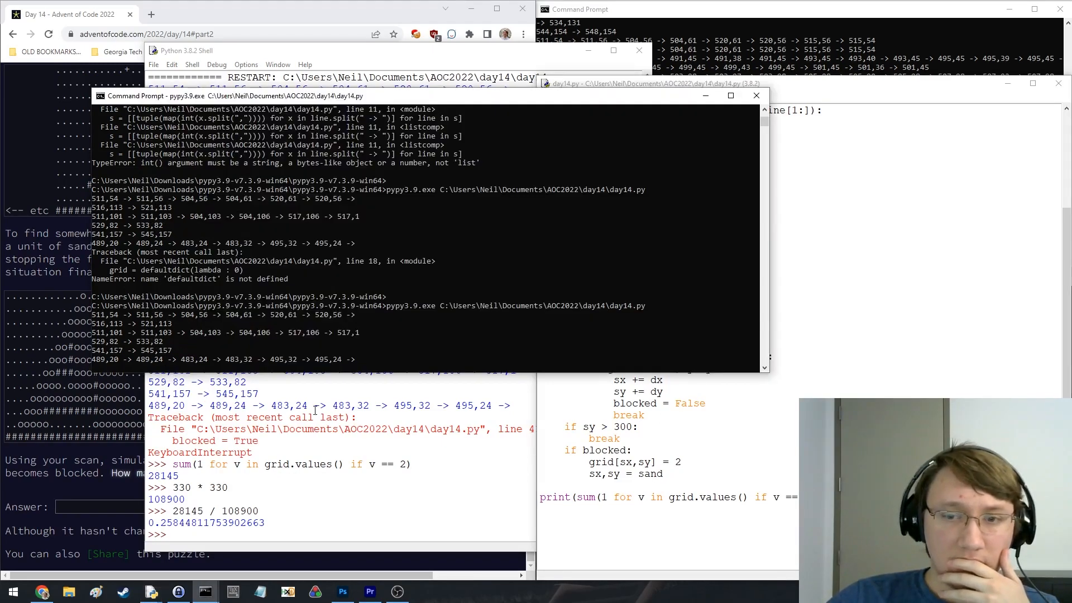
key("alt+Tab")
key("alt+Tab")
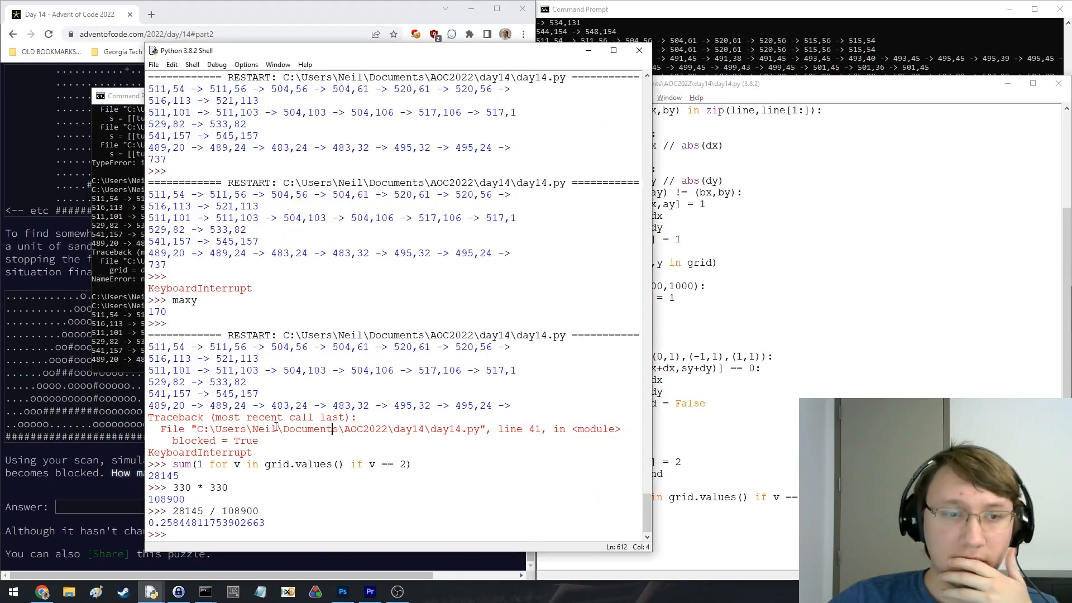
key("alt+Tab")
scroll(181, 383, "up", 3)
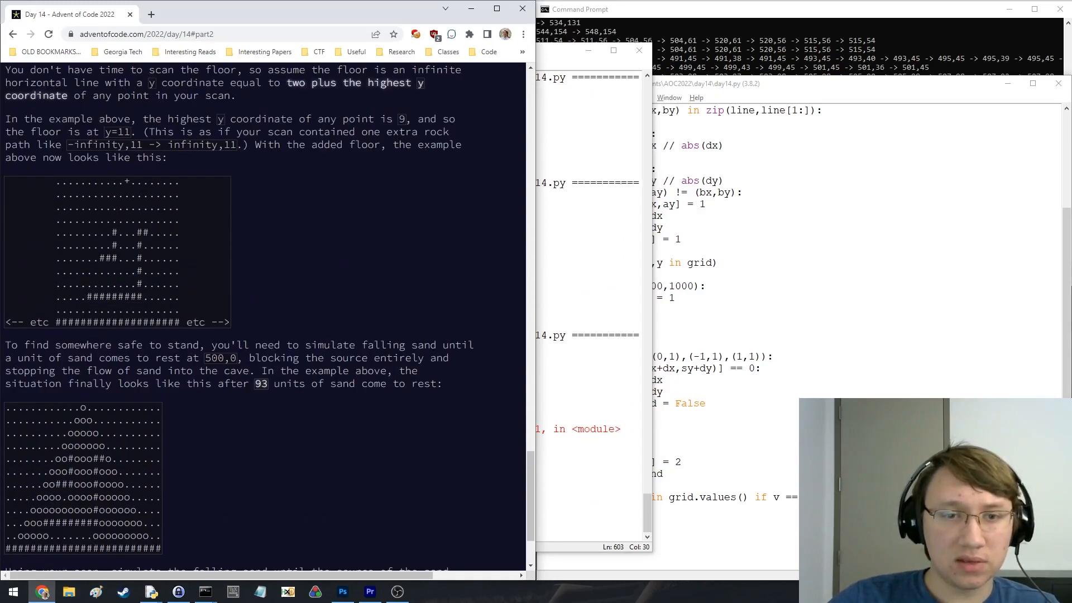
Evaluate grid[500,0] in the shell, showing the source cell holds 2
left_click(581, 417)
key("alt+Tab")
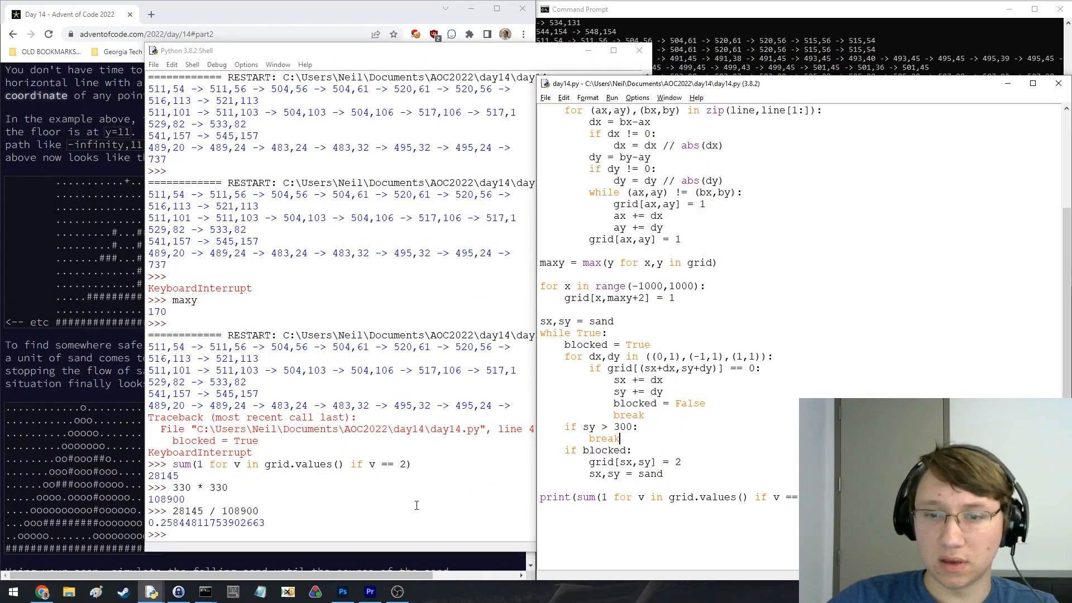
key("alt+Tab")
type("grid[")
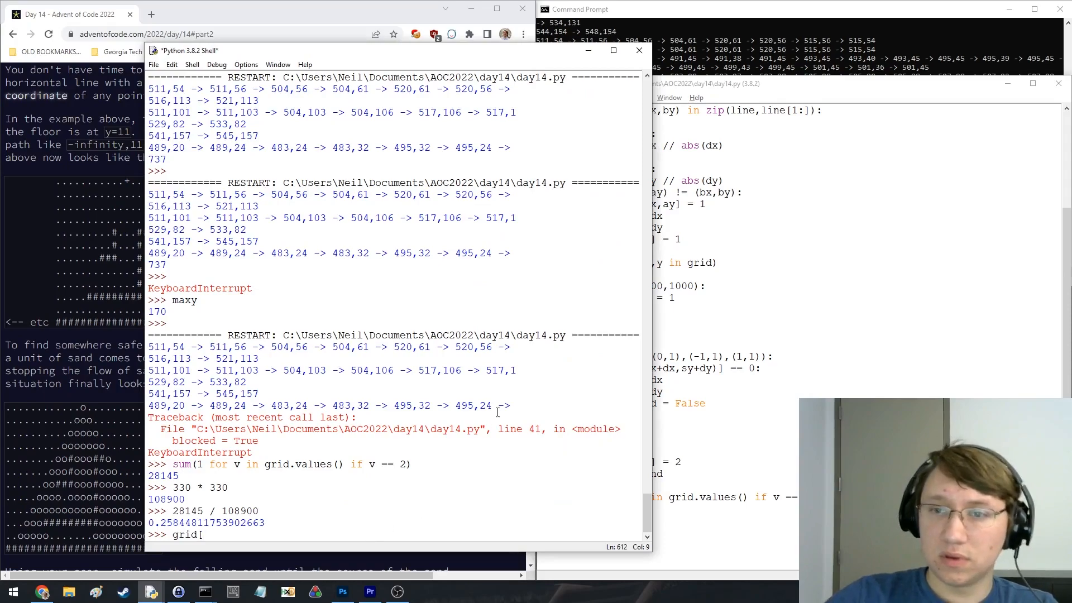
type("500,0]")
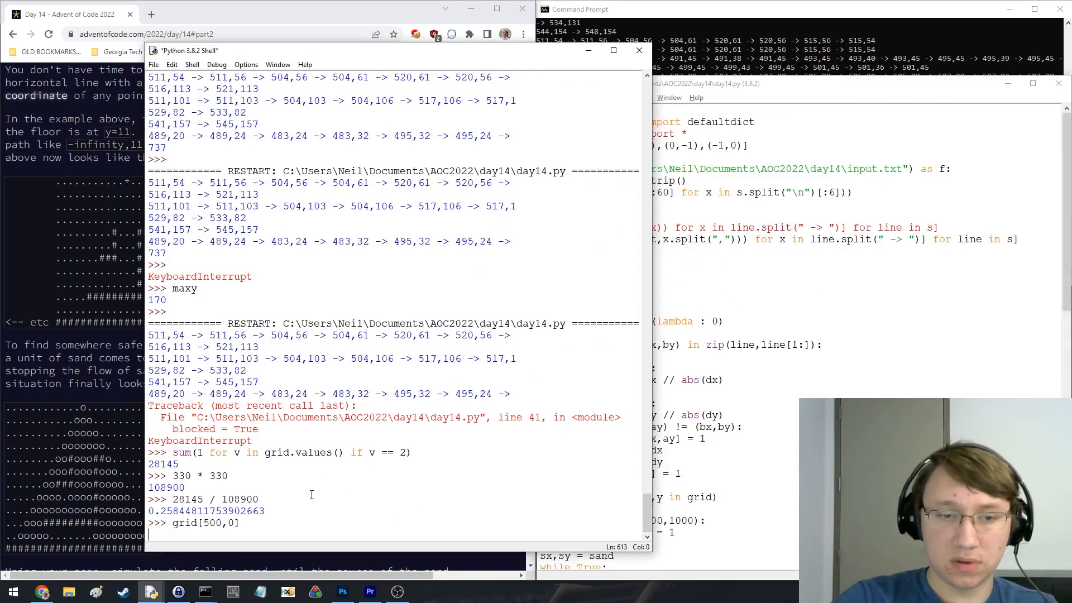
key("Return")
Delete the 'if sy > 300: break' abyss check from the sand loop
left_click(695, 346)
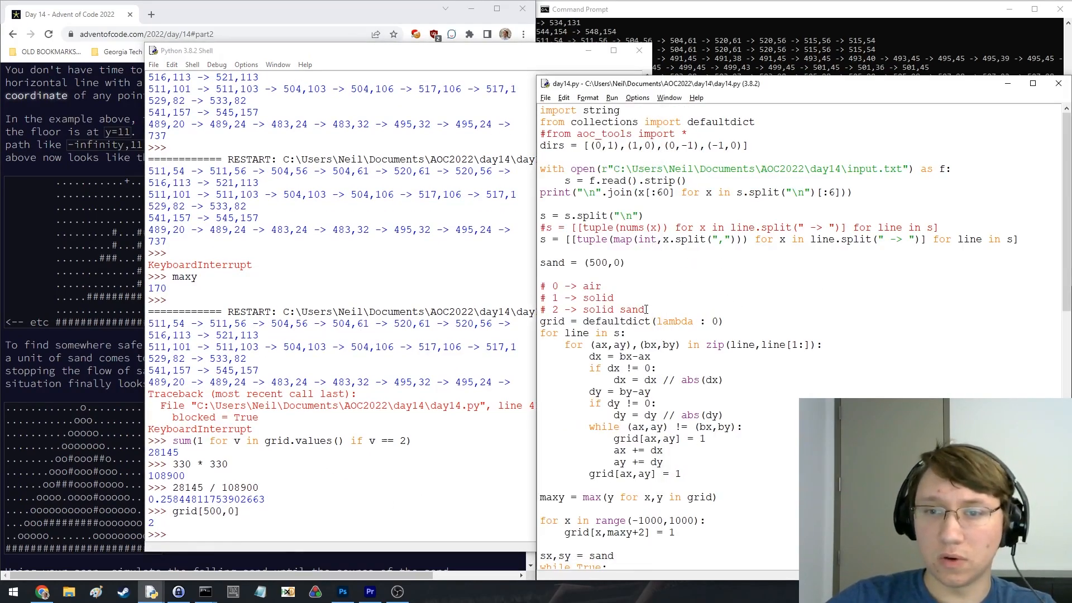
scroll(712, 377, "down", 10)
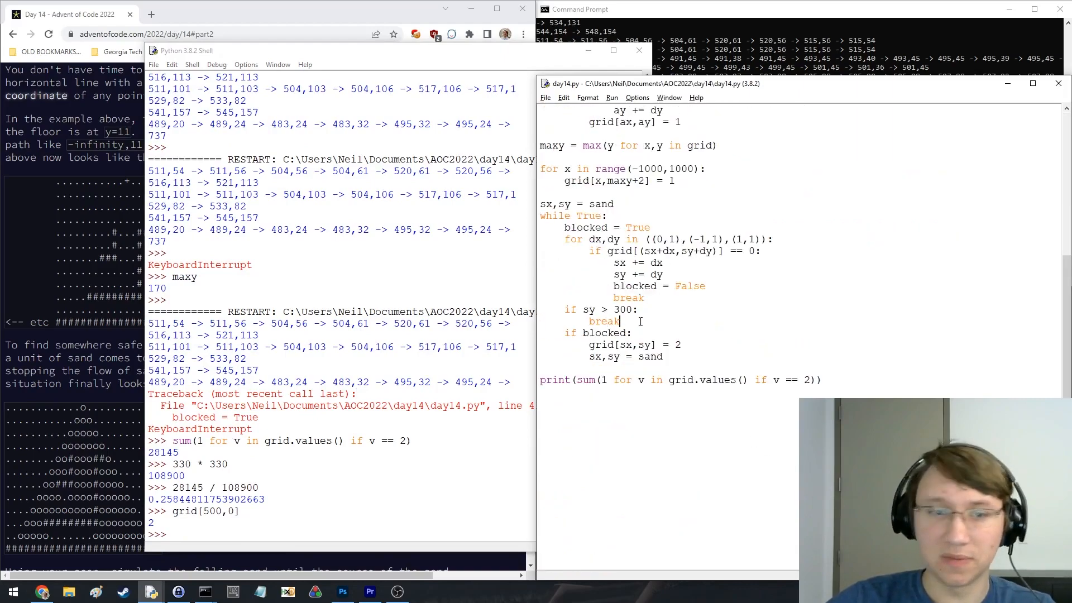
left_click_drag(621, 320, 569, 309)
key("alt+Tab")
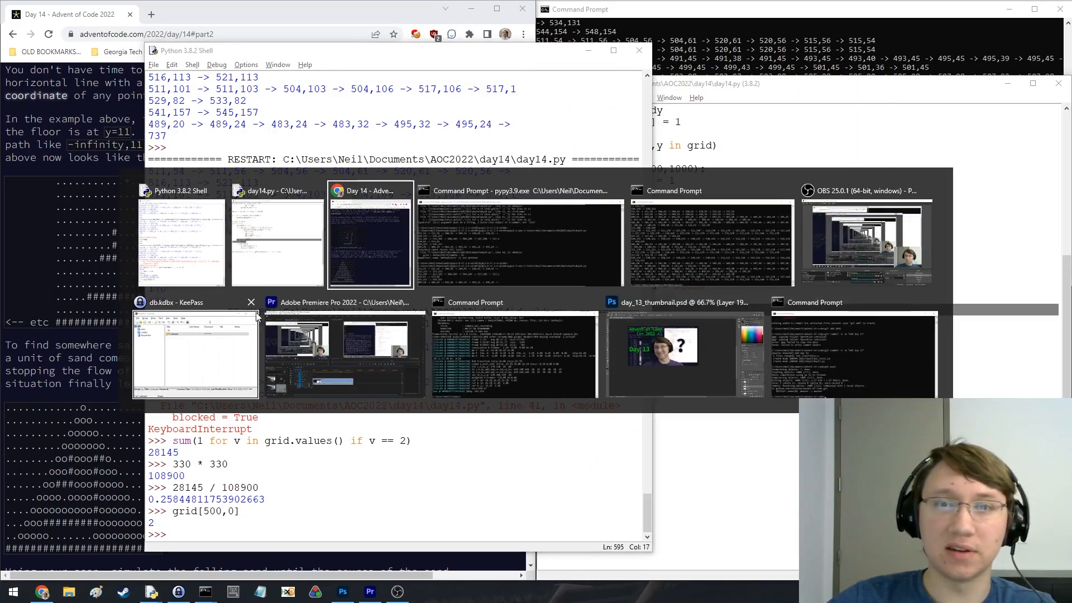
key("alt+Tab")
left_click(682, 343)
left_click_drag(638, 321, 565, 310)
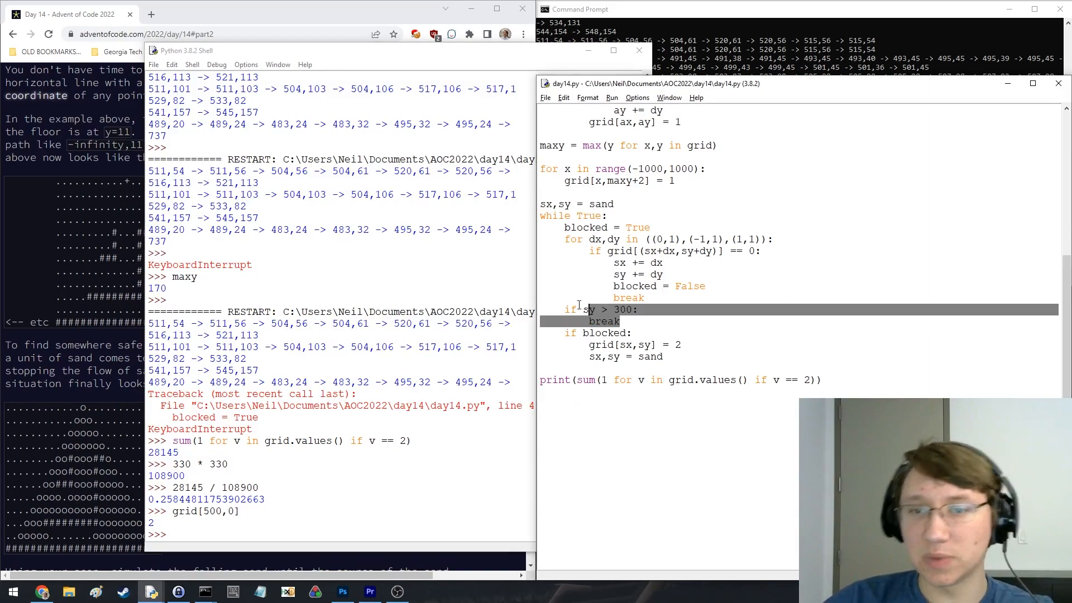
key("Delete")
Add 'if sx,sy == sand: break' after grid[sx,sy] = 2 and run with F5
key("alt+Tab")
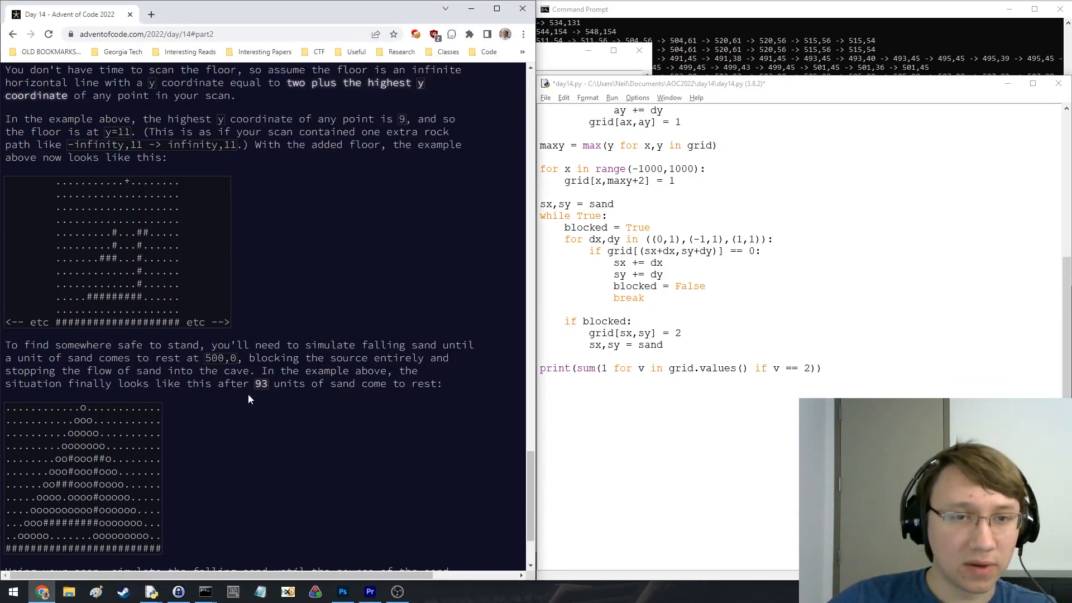
left_click(639, 312)
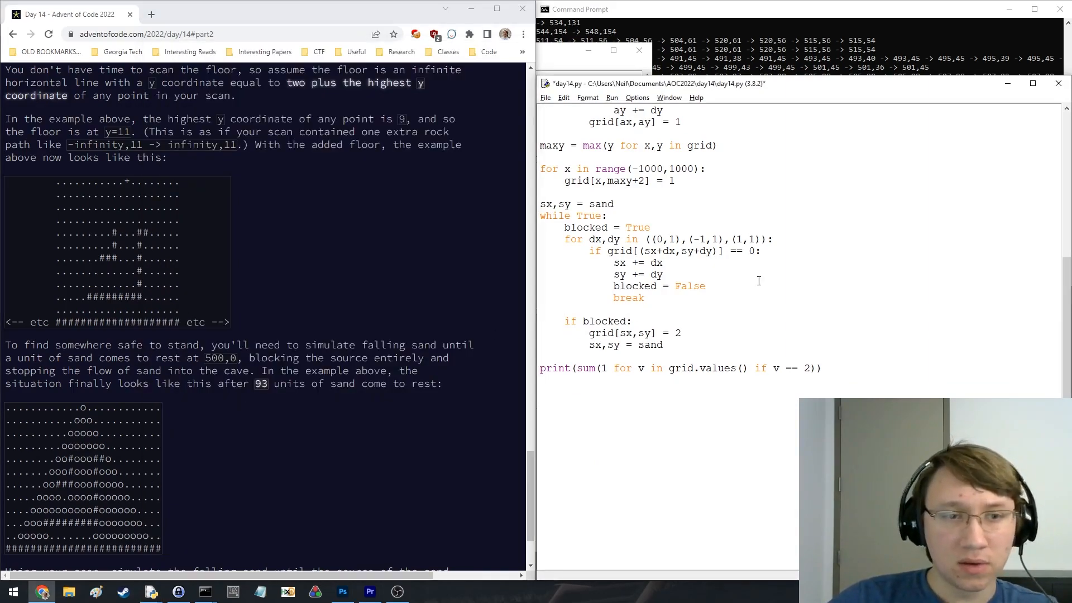
type("if")
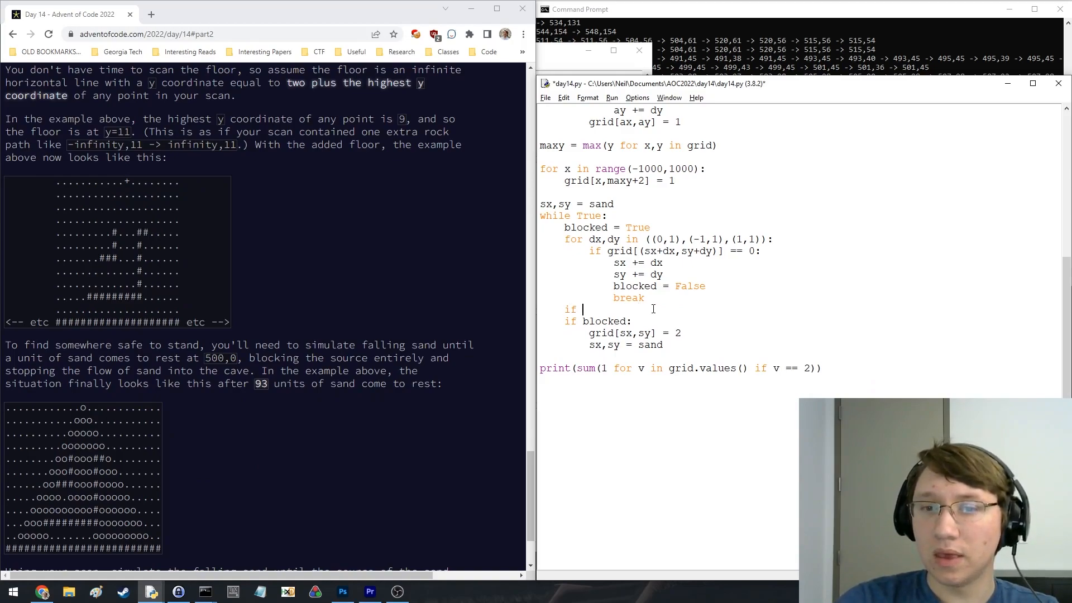
key("shift+Home")
key("shift+Left")
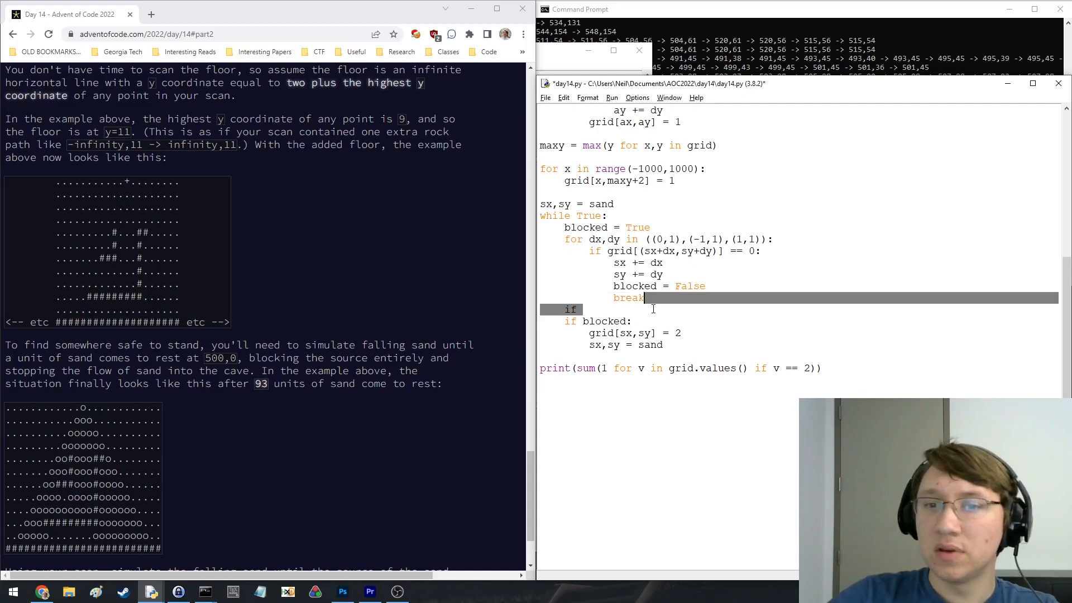
key("BackSpace")
key("End")
key("Return")
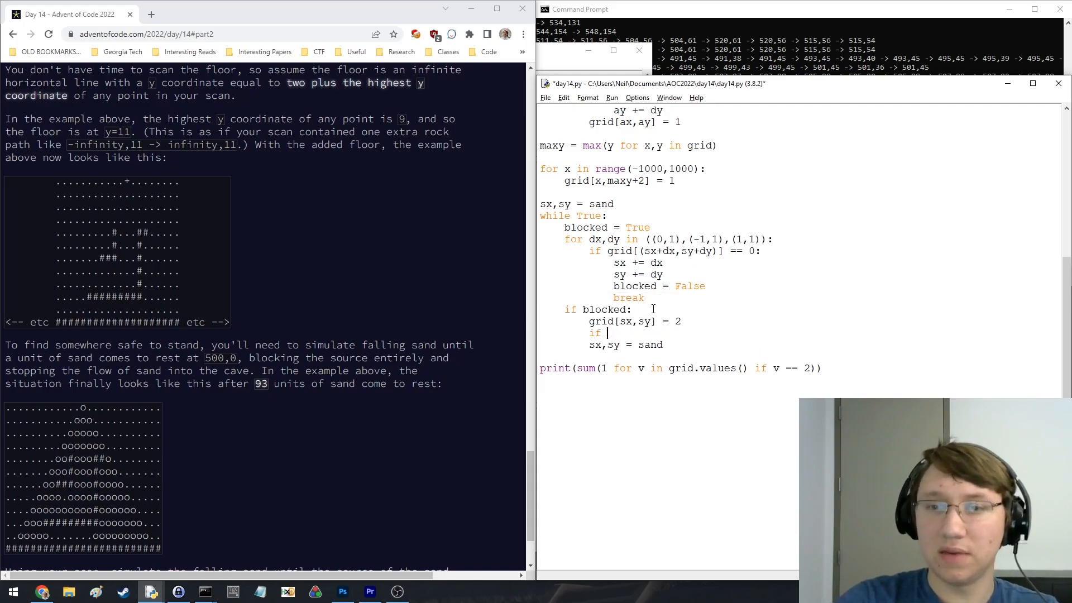
type("sx,sy == st")
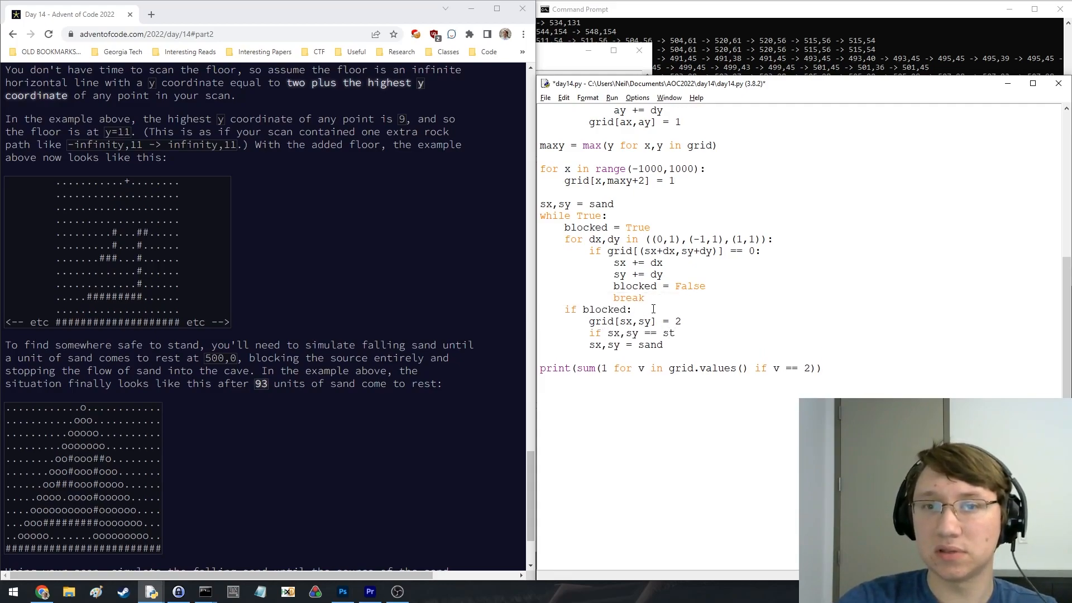
key("BackSpace")
type("break")
type("and:")
key("ctrl+s")
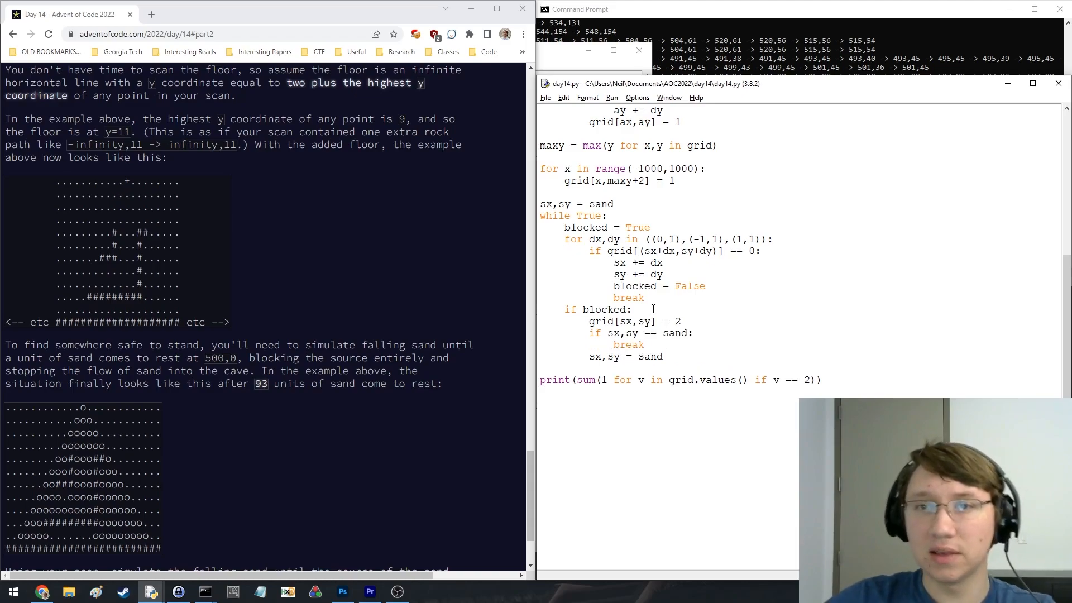
key("F5")
Fix the syntax error to (sx,sy) == sand, run again, and rerun in PyPy to print 28145
left_click(560, 336)
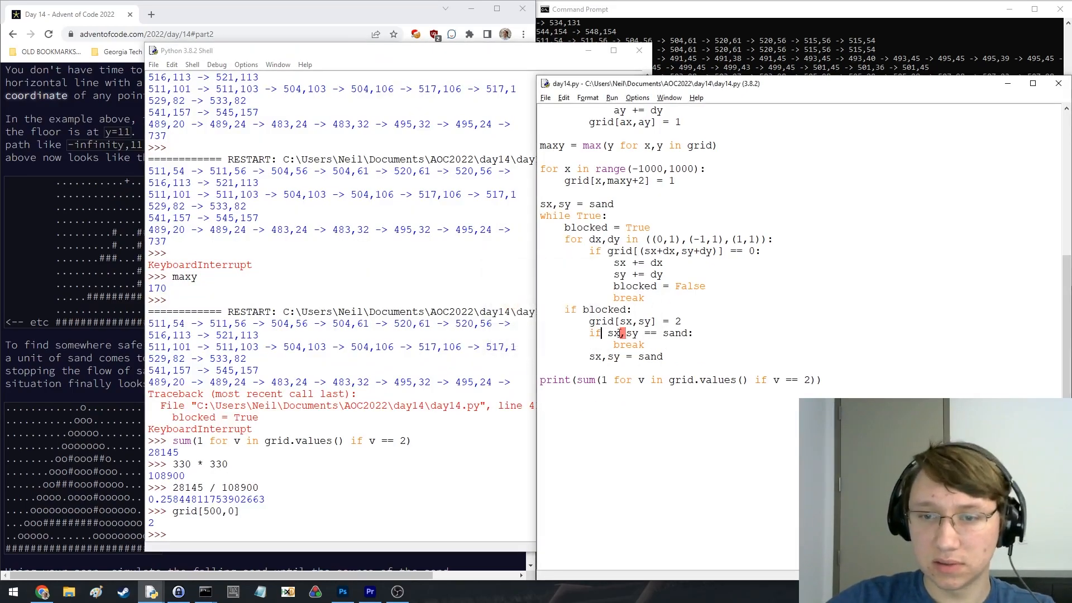
left_click(601, 332)
type("(")
left_click(650, 333)
type(")")
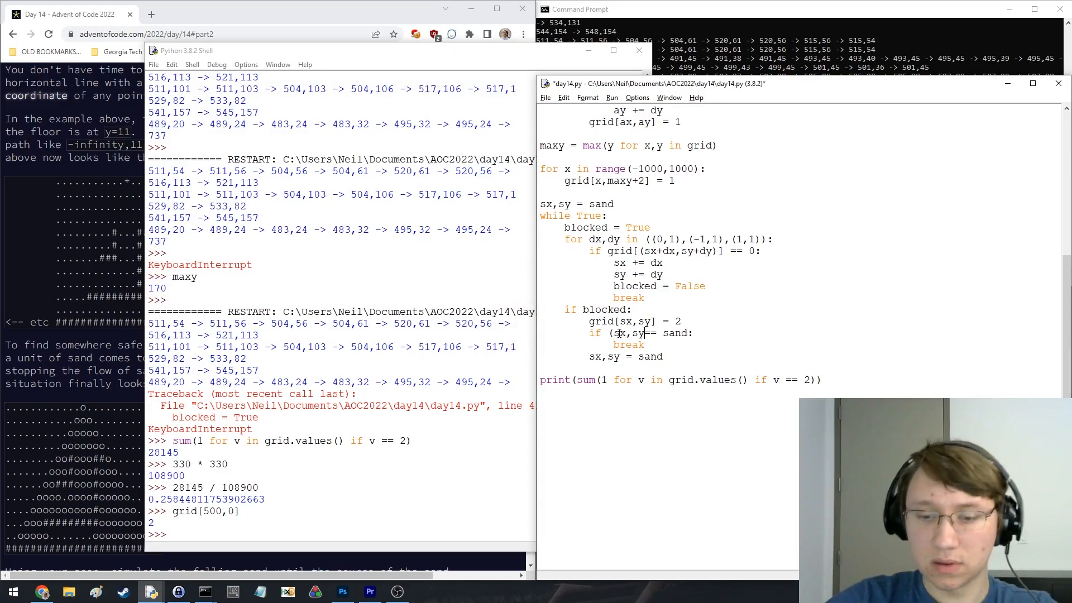
key("ctrl+s")
key("F5")
key("alt+Tab")
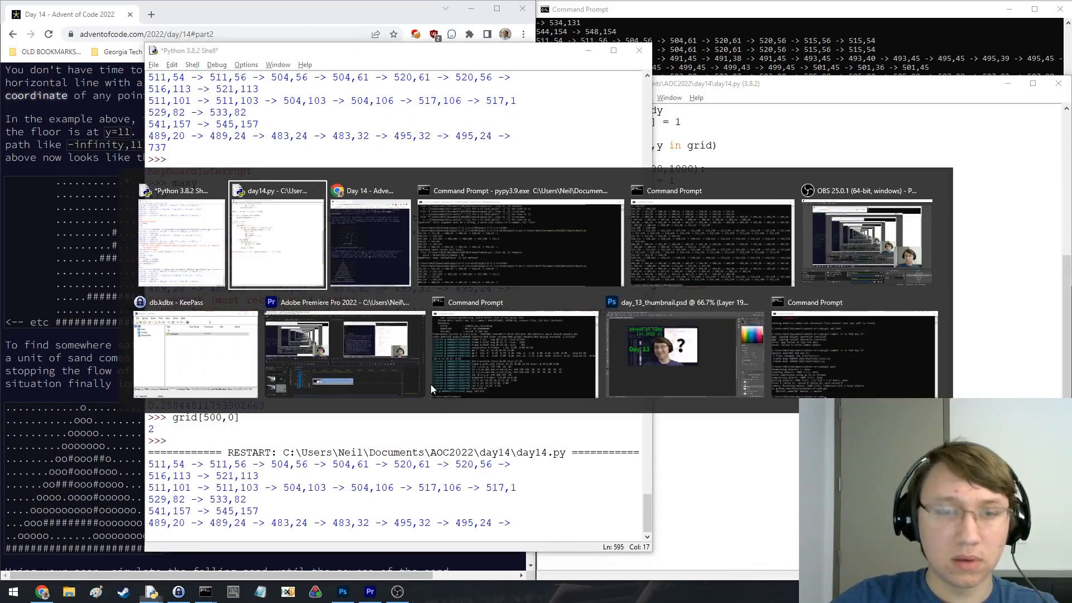
left_click(431, 385)
key("Up")
key("Return")
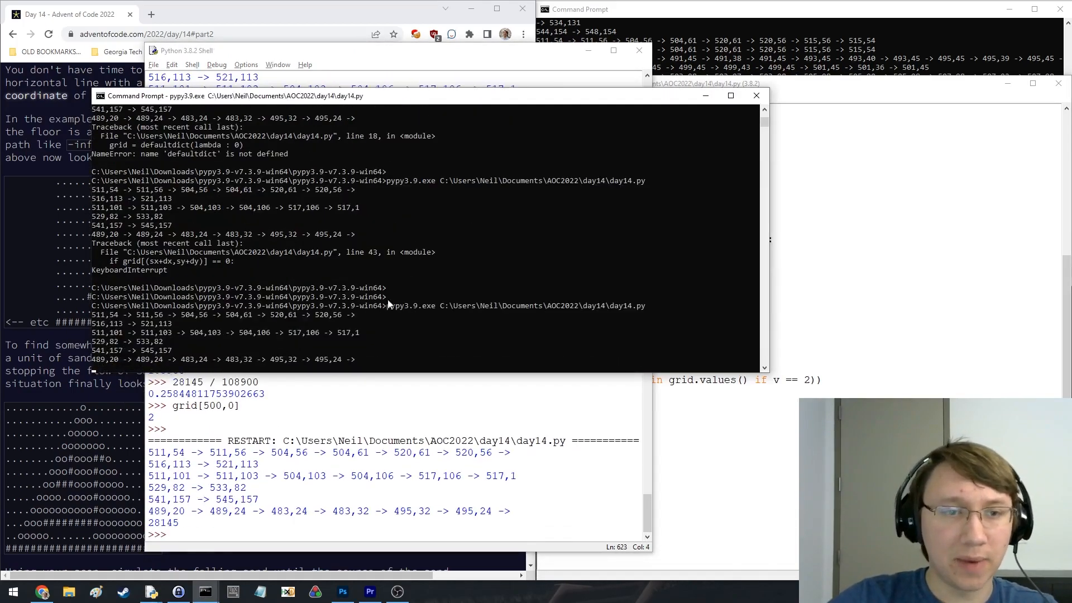
key("alt+Tab")
scroll(251, 335, "down", 5)
Submit 28145 as the Part Two answer and select the result in the console
left_click(120, 505)
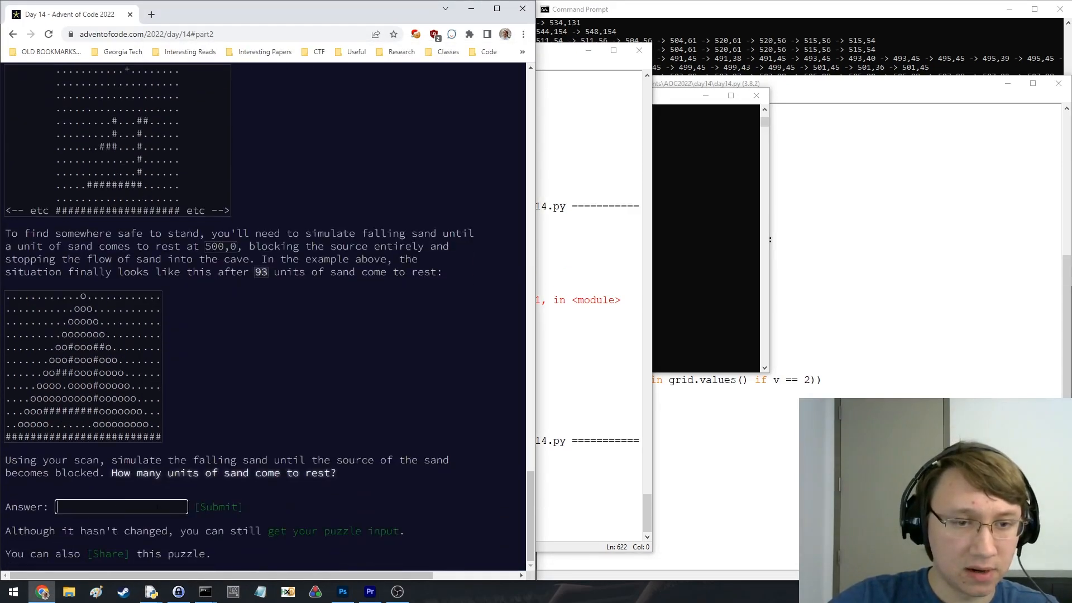
key("ctrl+v")
key("Return")
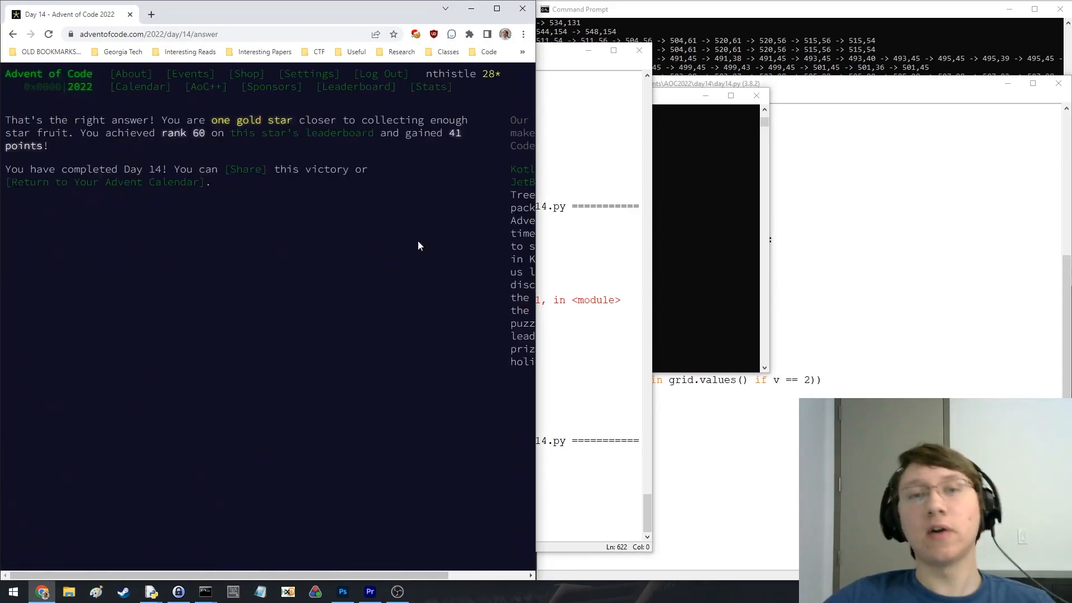
left_click(611, 213)
left_click(658, 247)
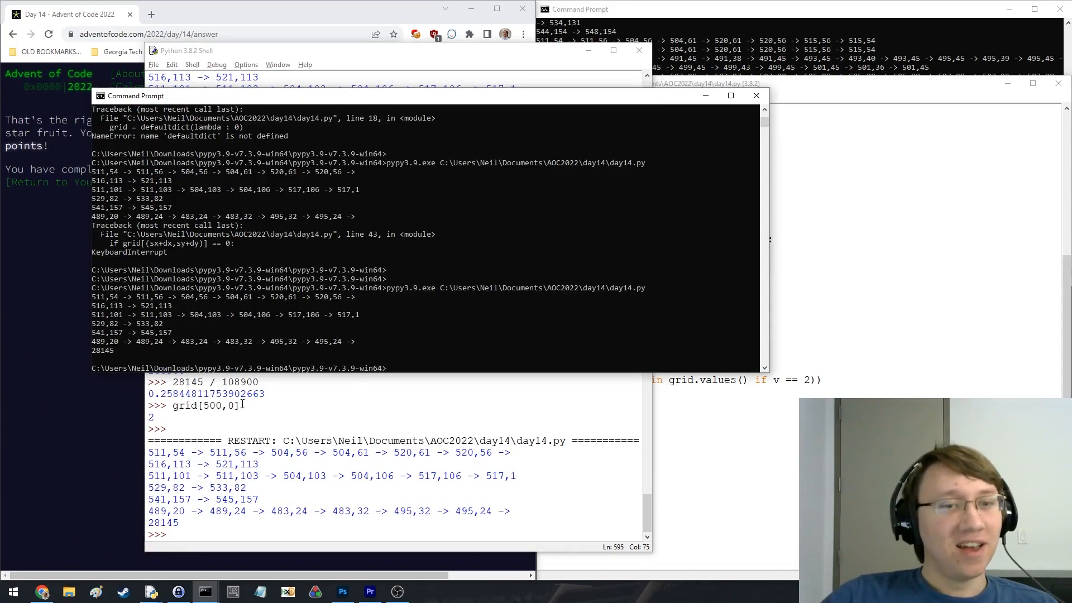
left_click_drag(118, 350, 92, 350)
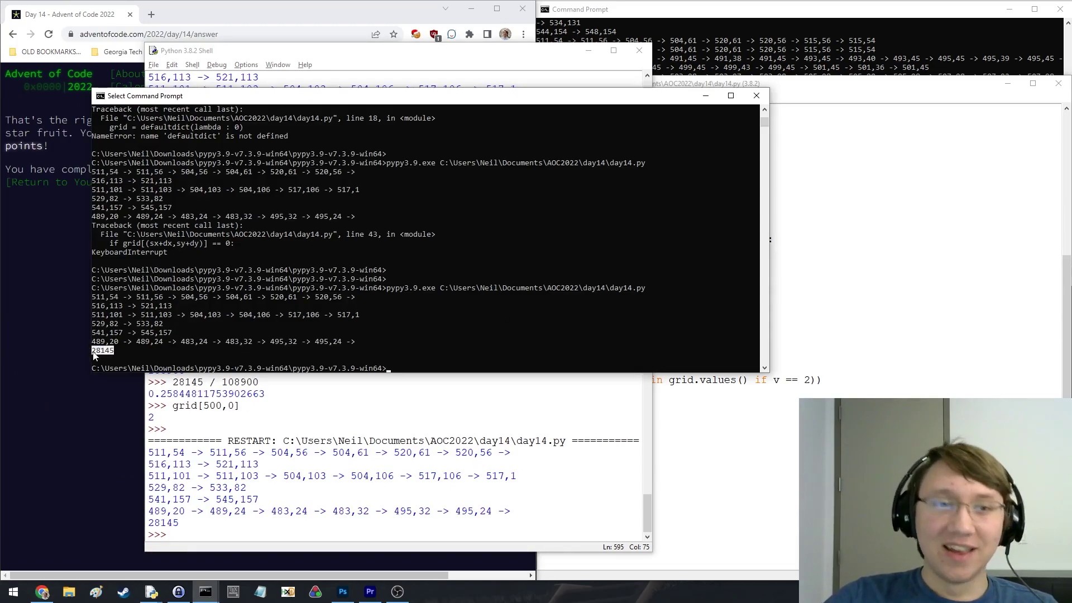
Review the blocked check in day14.py, then bring the accepted-answer page forward showing rank 60 and 41 points
left_click(314, 427)
left_click(649, 377)
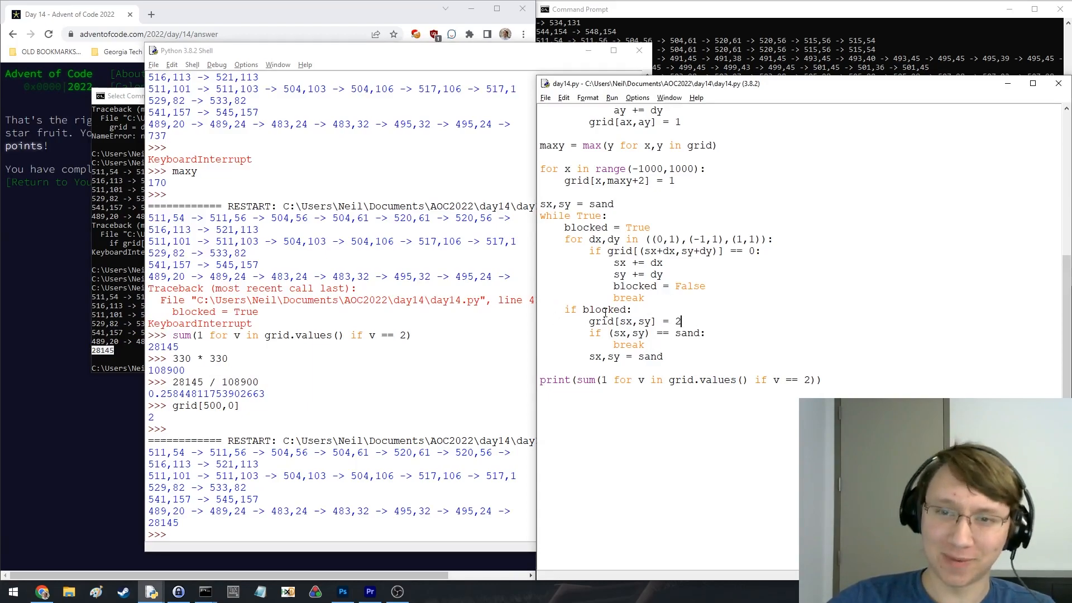
left_click(633, 310)
left_click(496, 369)
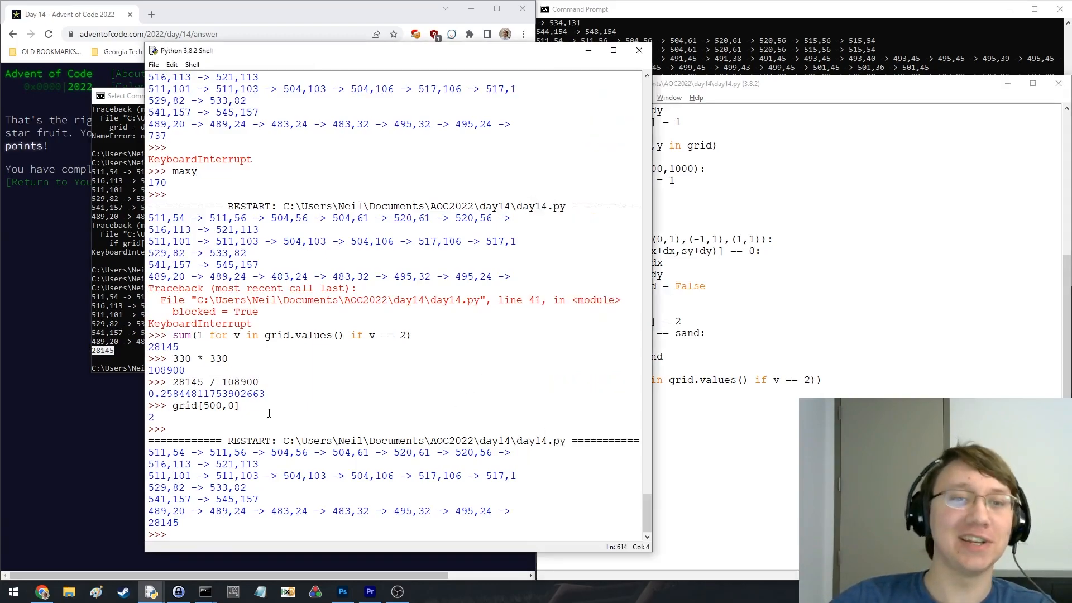
left_click(215, 535)
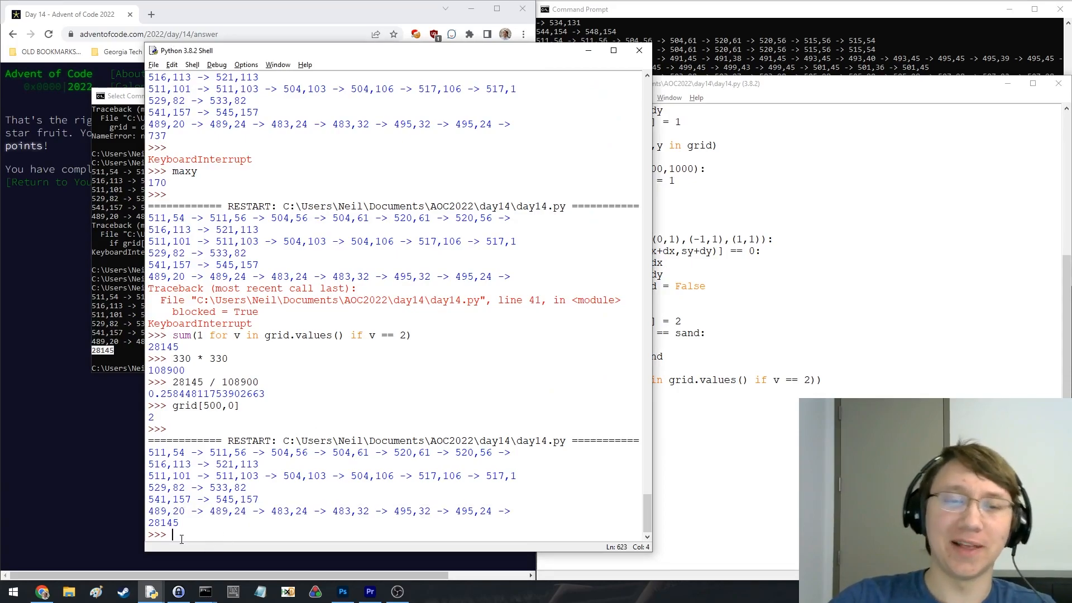
left_click(123, 298)
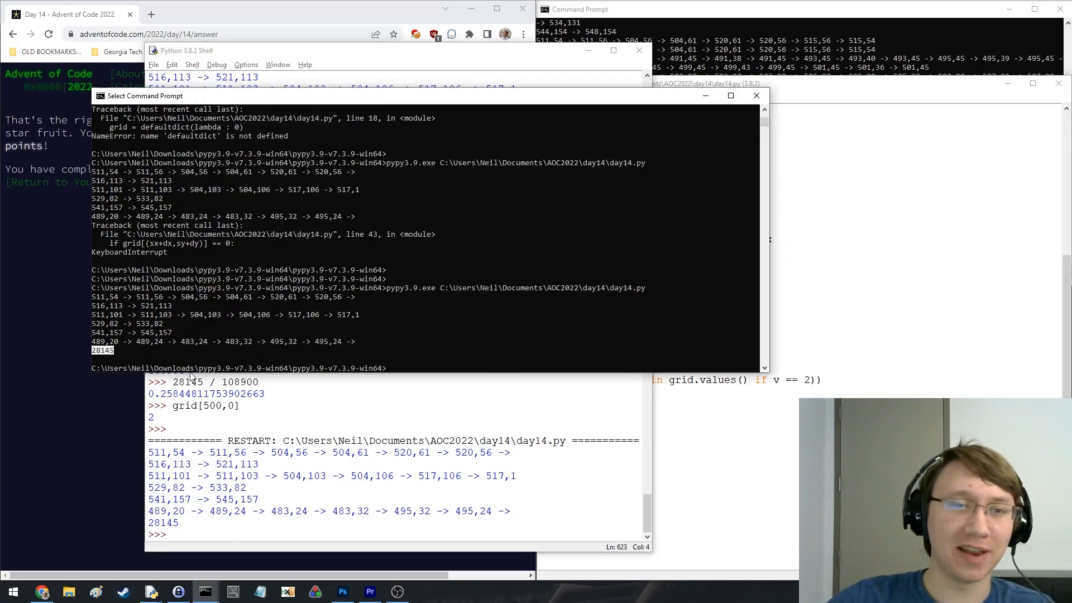
left_click(301, 436)
left_click(93, 401)
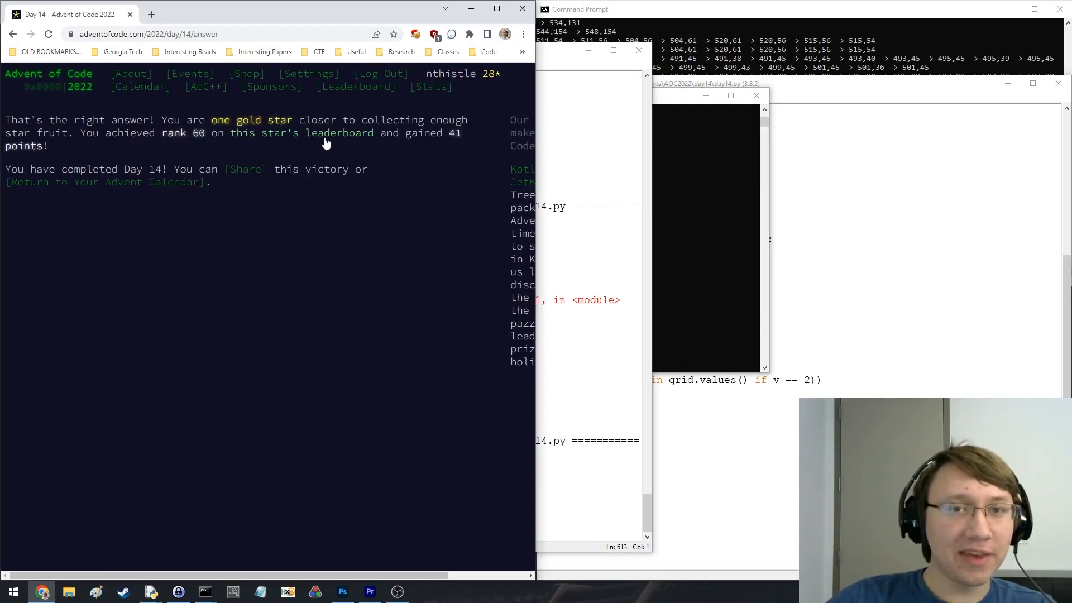
View the Day 14 star leaderboard, personal stats, and overall 2022 leaderboard with rank 11 at 1513 points
left_click(301, 133)
left_click(340, 87)
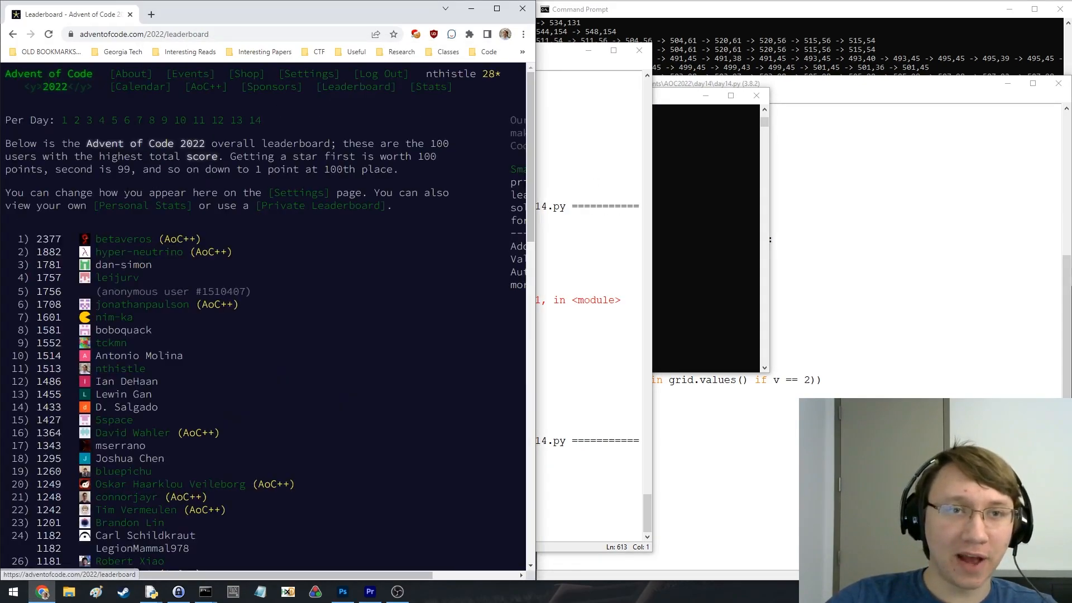
left_click(115, 209)
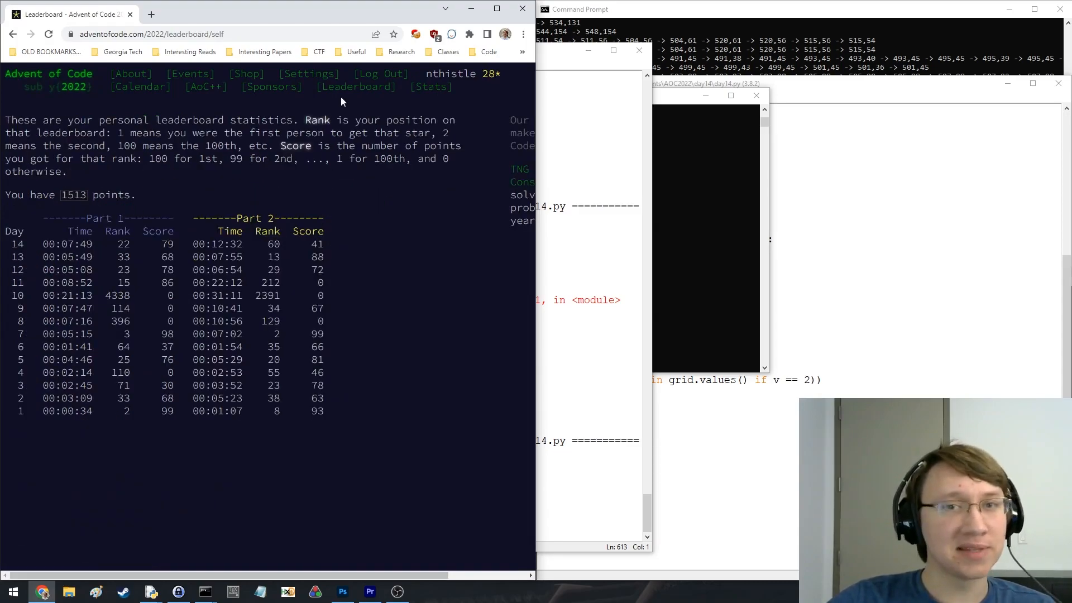
left_click(356, 87)
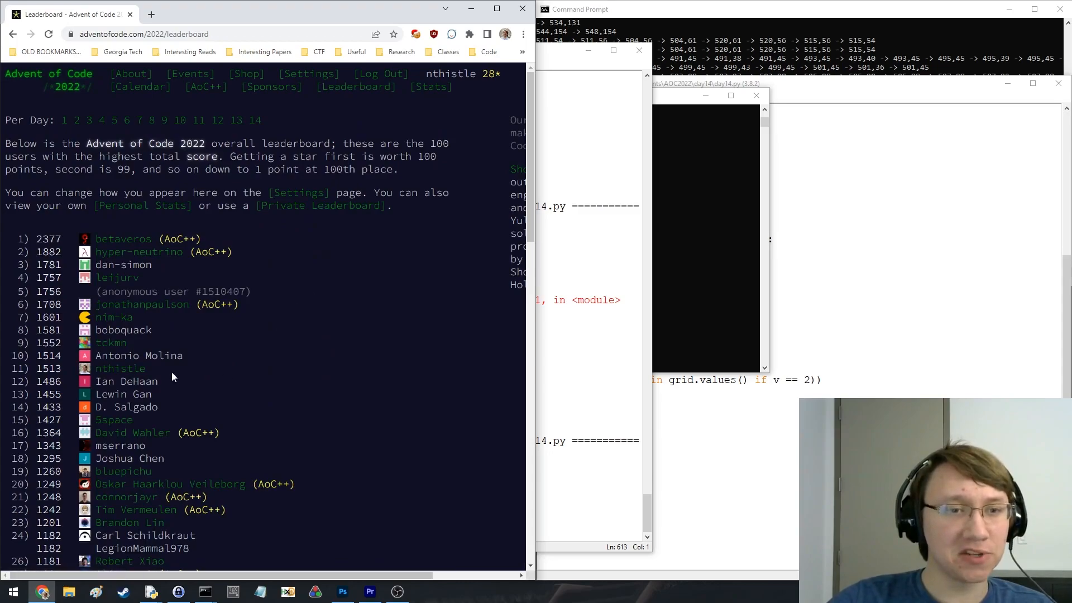
left_click_drag(160, 369, 13, 368)
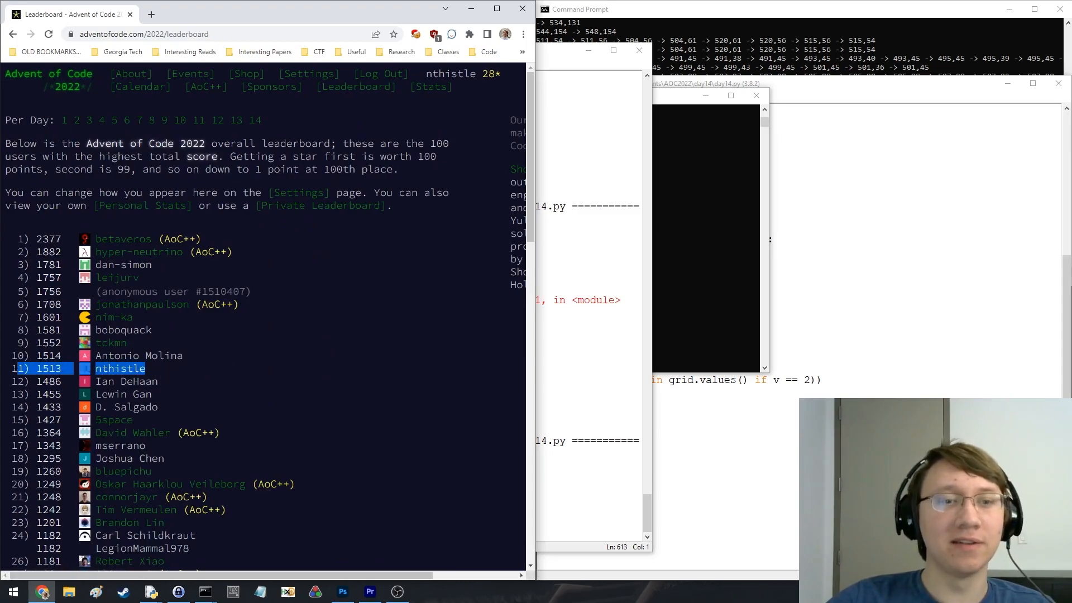
left_click(13, 368)
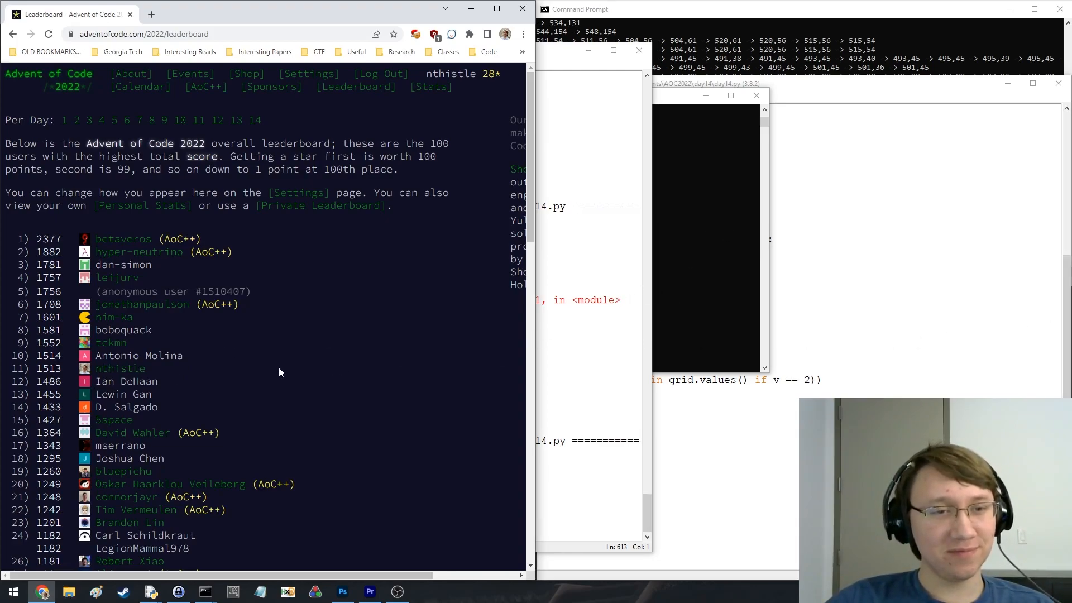
Cycle through windows back to the day14.py editor
key("alt+Tab")
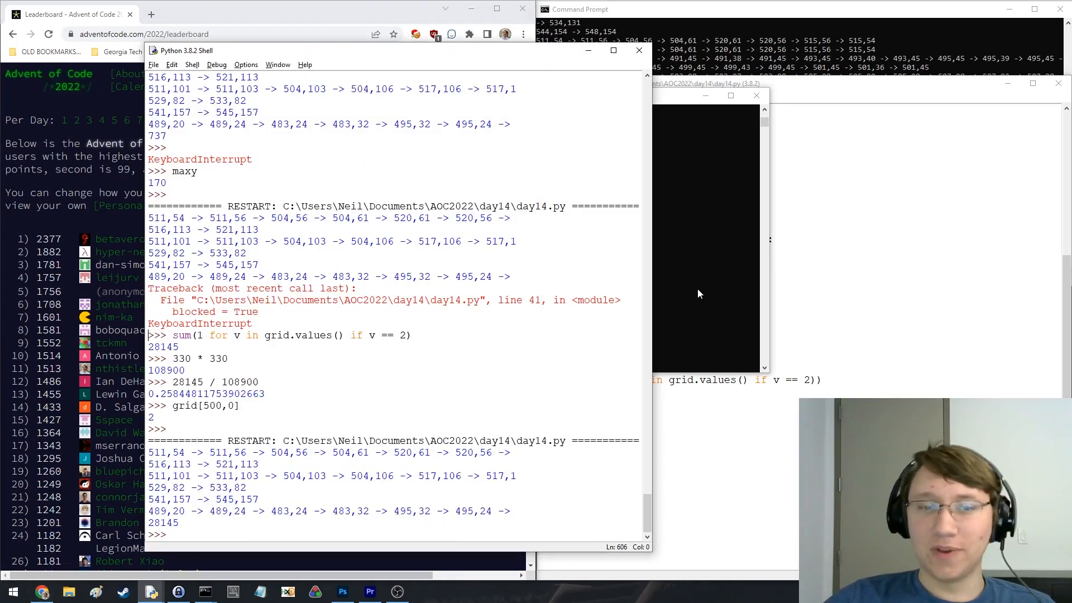
key("alt+Tab")
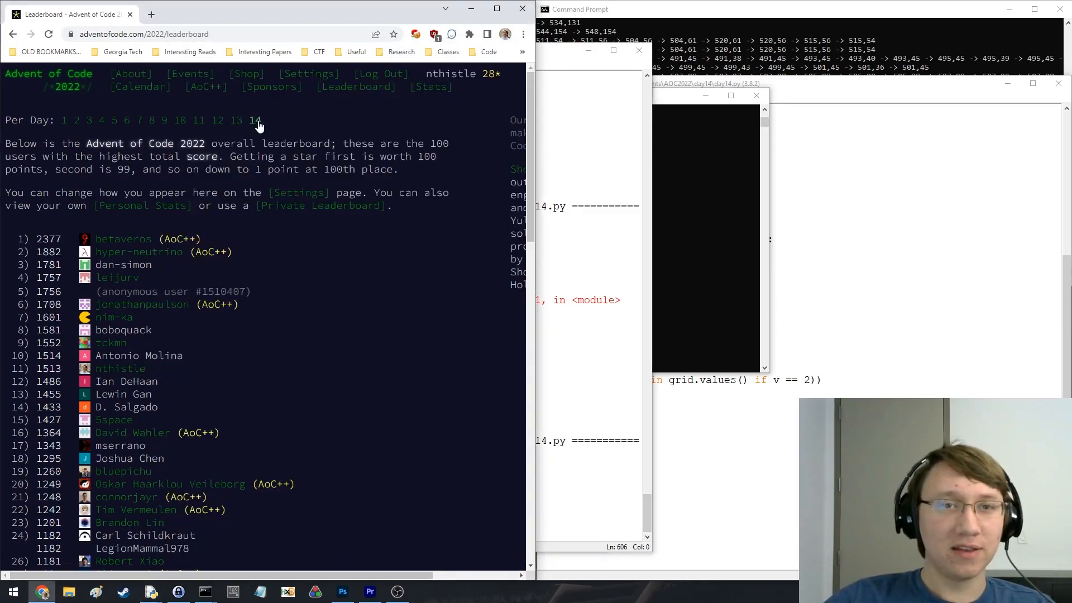
key("alt+Tab")
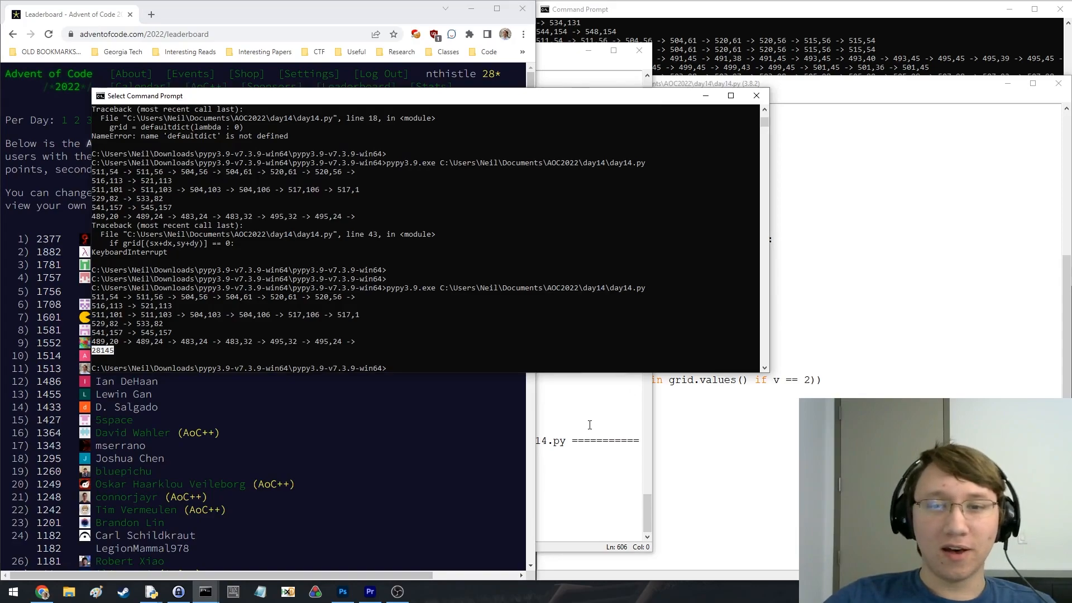
key("alt+Tab")
left_click(715, 411)
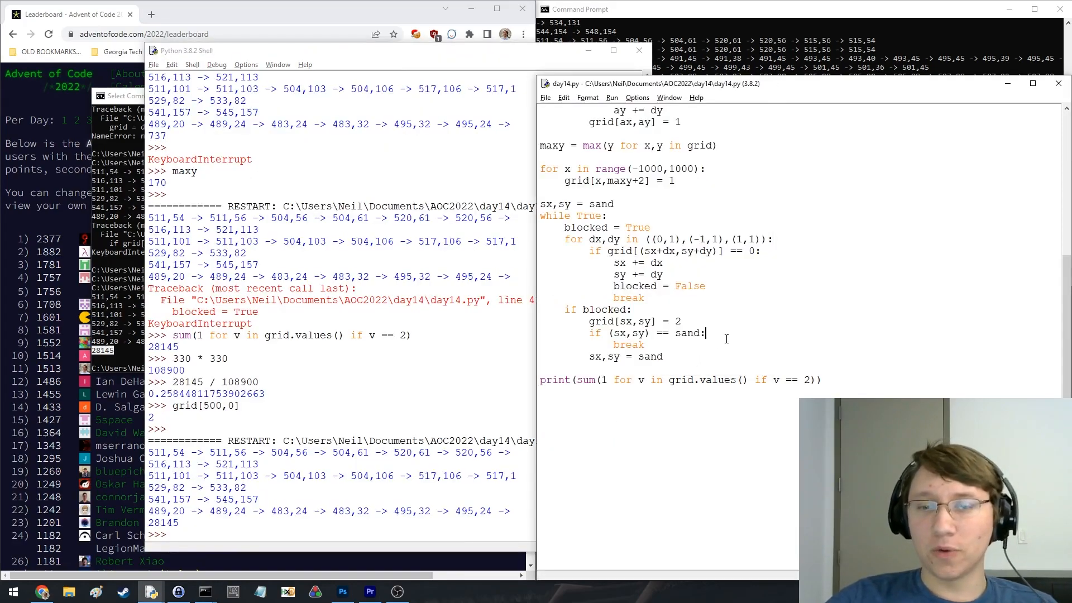
left_click(708, 391)
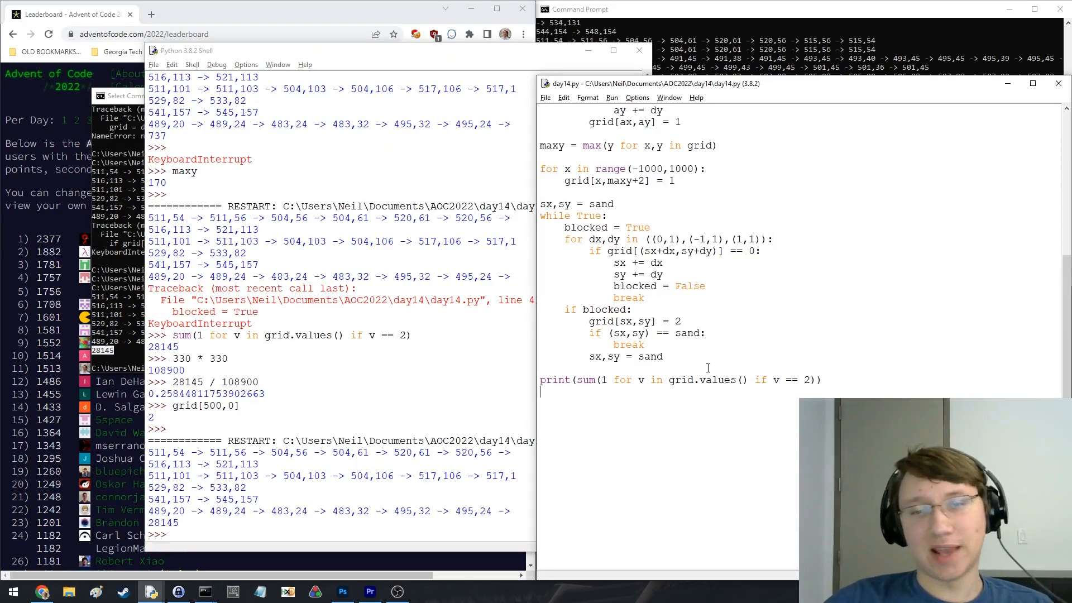
key("Up")
scroll(611, 190, "up", 10)
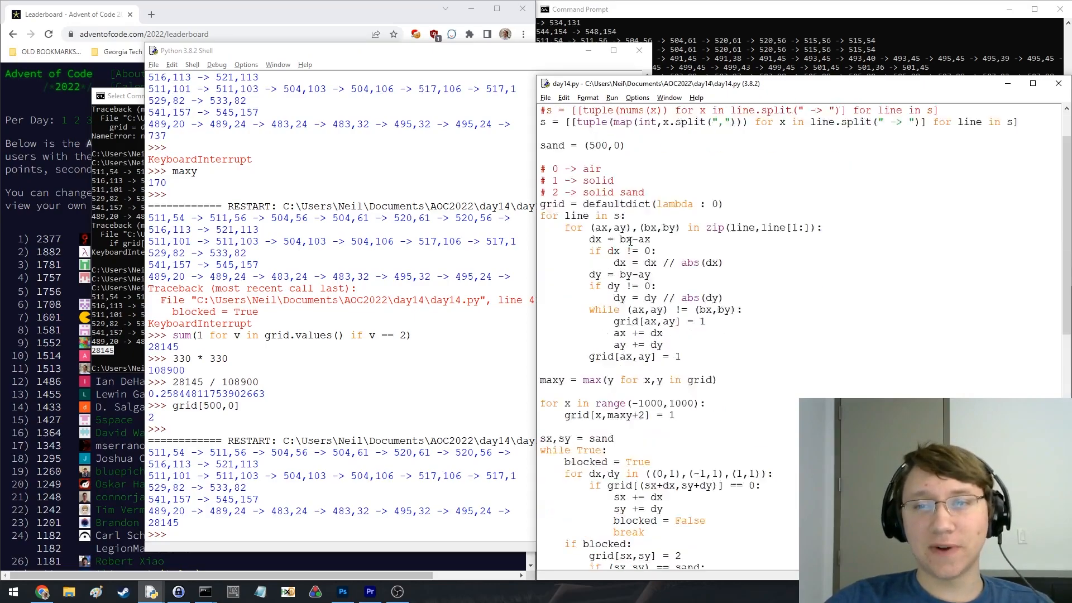
scroll(596, 314, "down", 6)
scroll(596, 314, "up", 7)
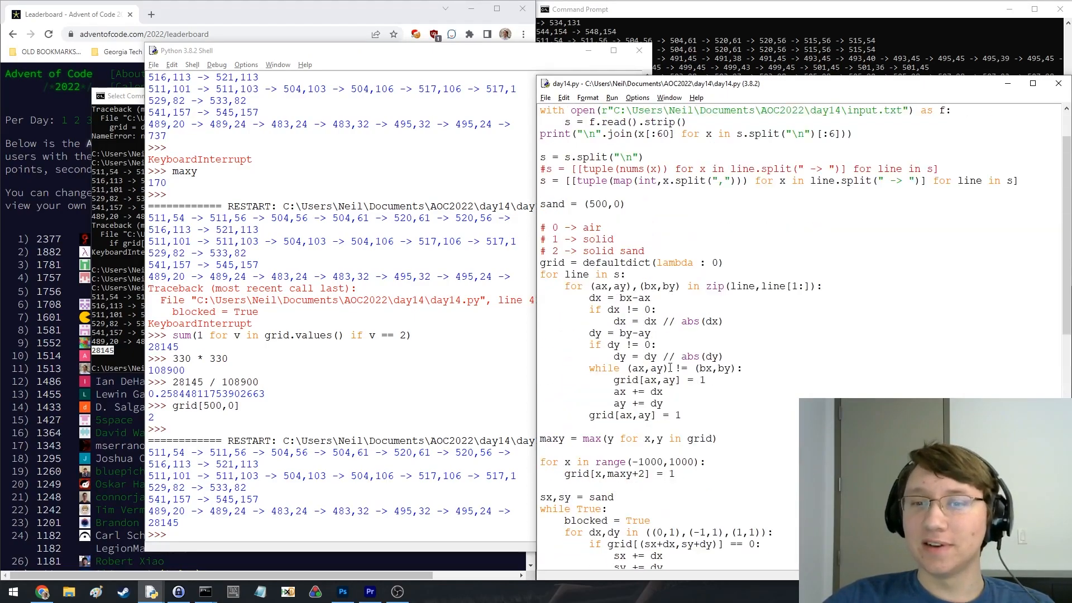
scroll(673, 368, "up", 3)
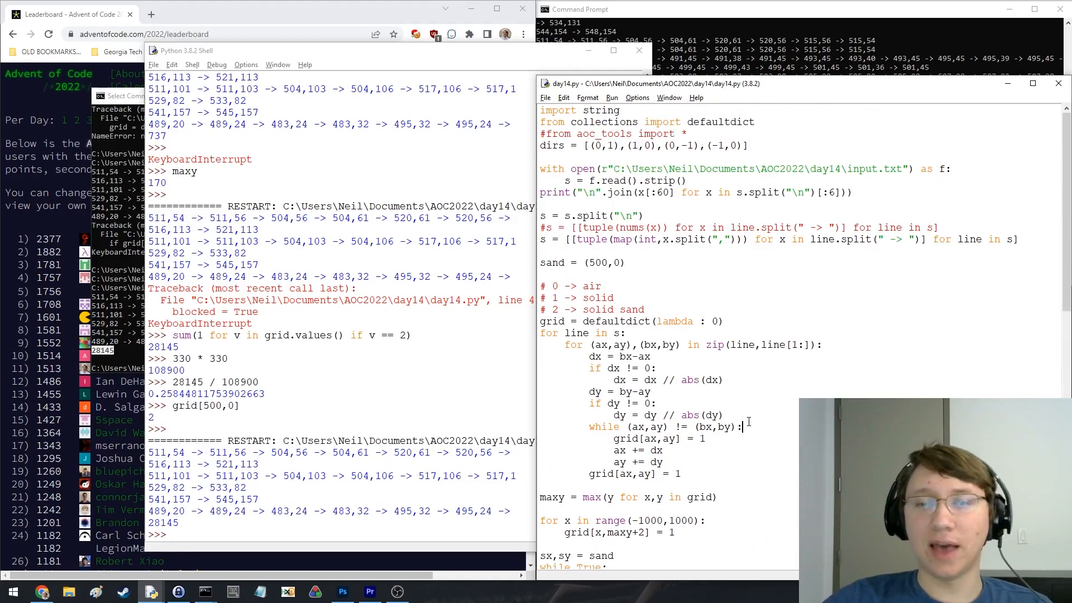
mouse_move(743, 427)
left_mouse_down()
mouse_move(586, 426)
mouse_move(586, 391)
left_mouse_up()
left_click(601, 391)
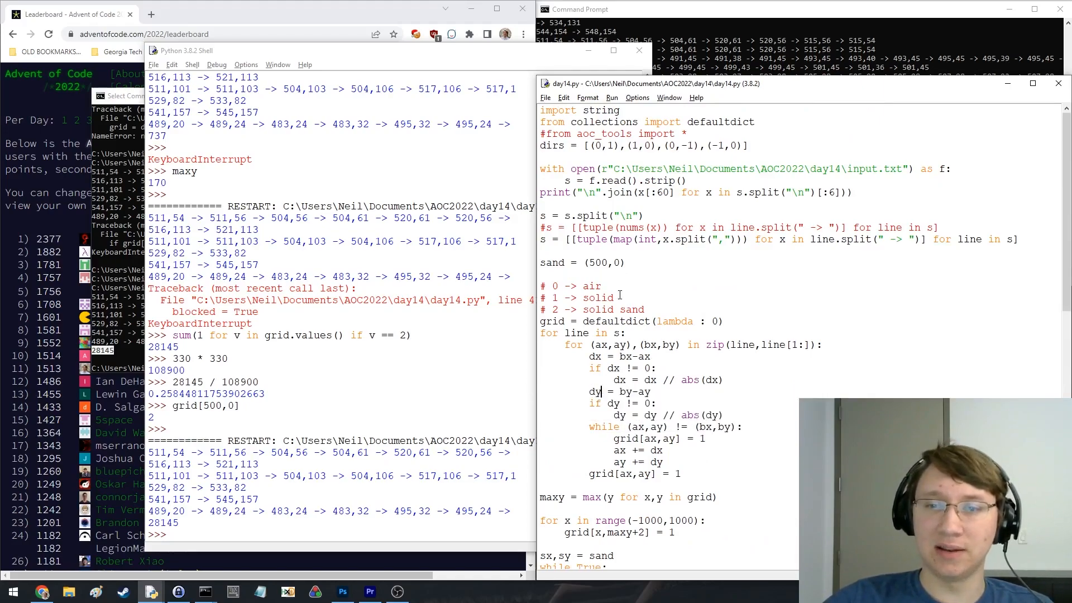
left_click(563, 98)
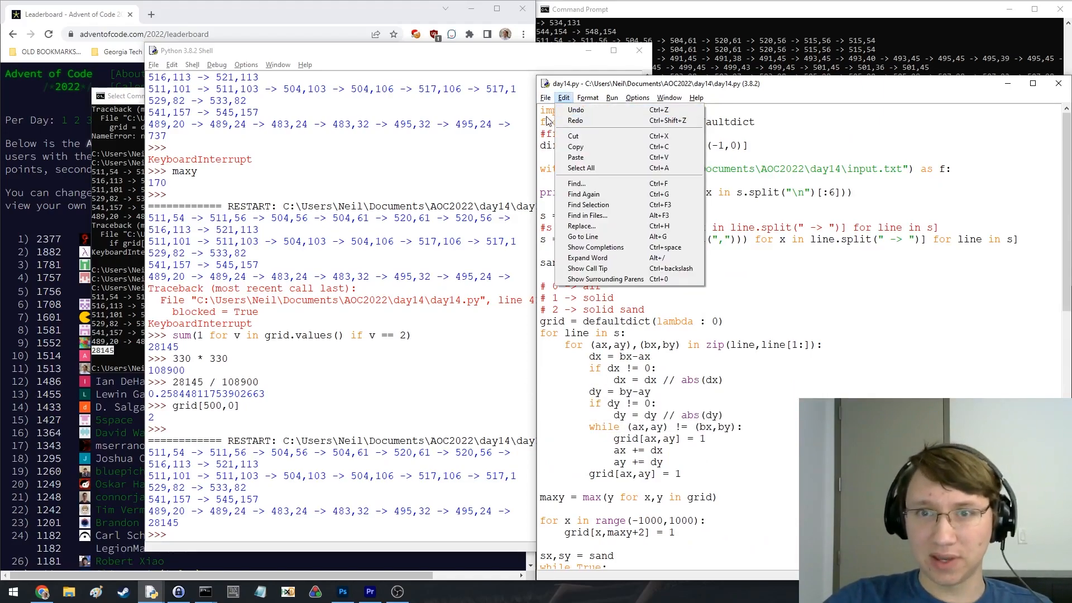
Open aoc_tools.py from the day14 folder and place its editor to the left
left_click(577, 121)
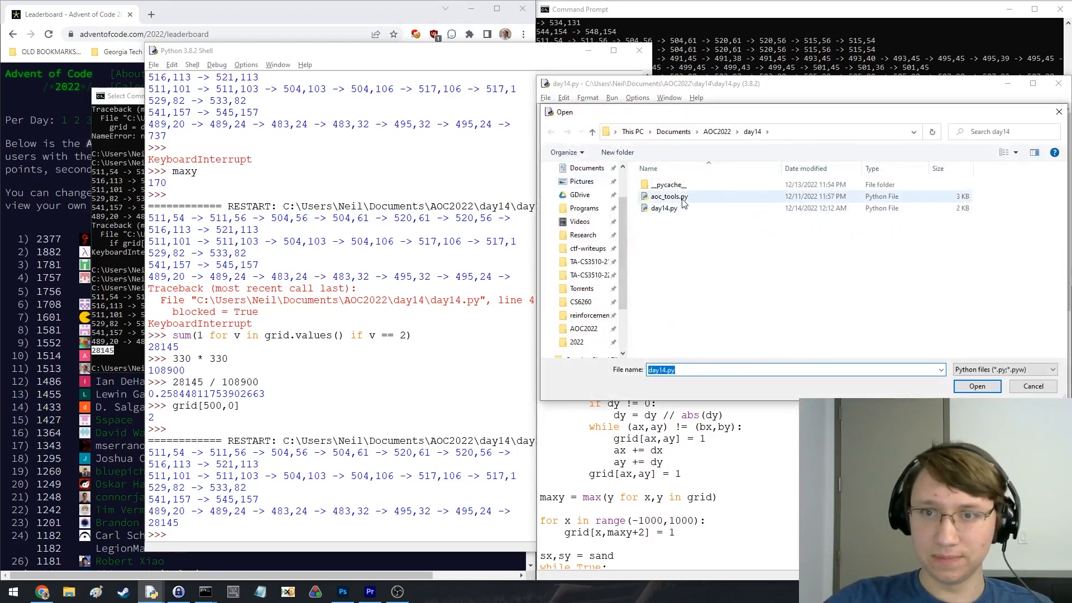
double_click(668, 196)
left_click_drag(394, 99, 360, 46)
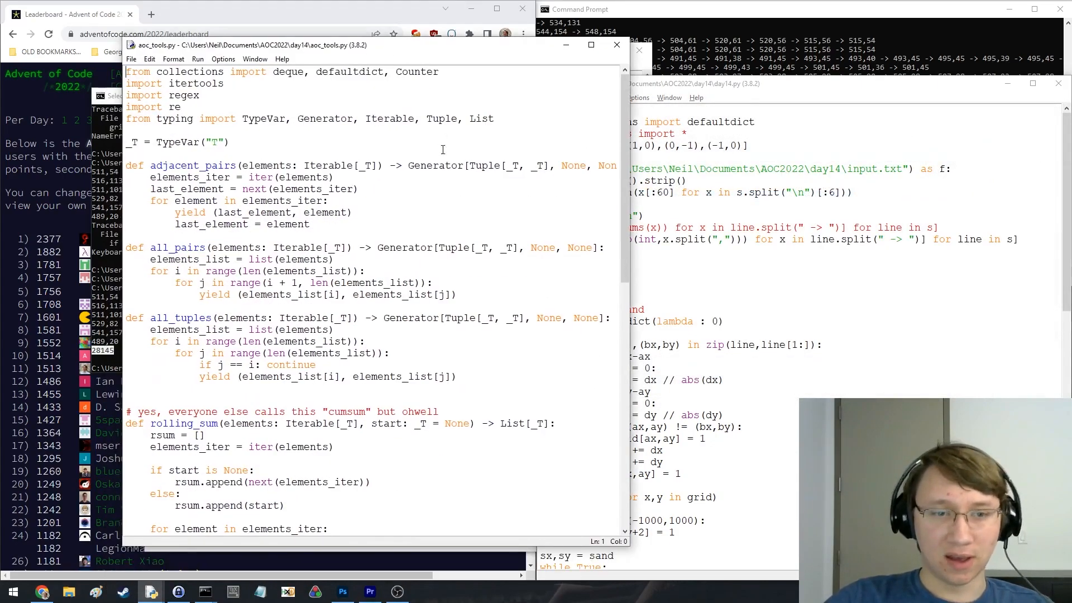
scroll(334, 293, "down", 8)
scroll(335, 335, "down", 8)
scroll(340, 349, "down", 6)
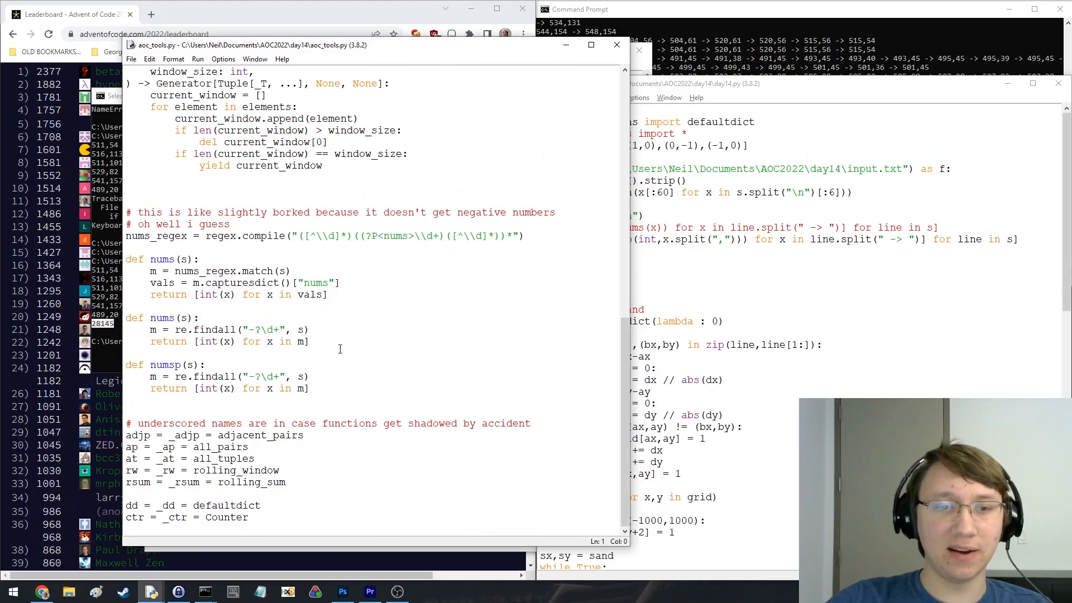
Browse the nums helpers and the adjp–rsum aliases, glancing back at day14.py
left_click_drag(350, 396, 125, 251)
left_click(335, 402)
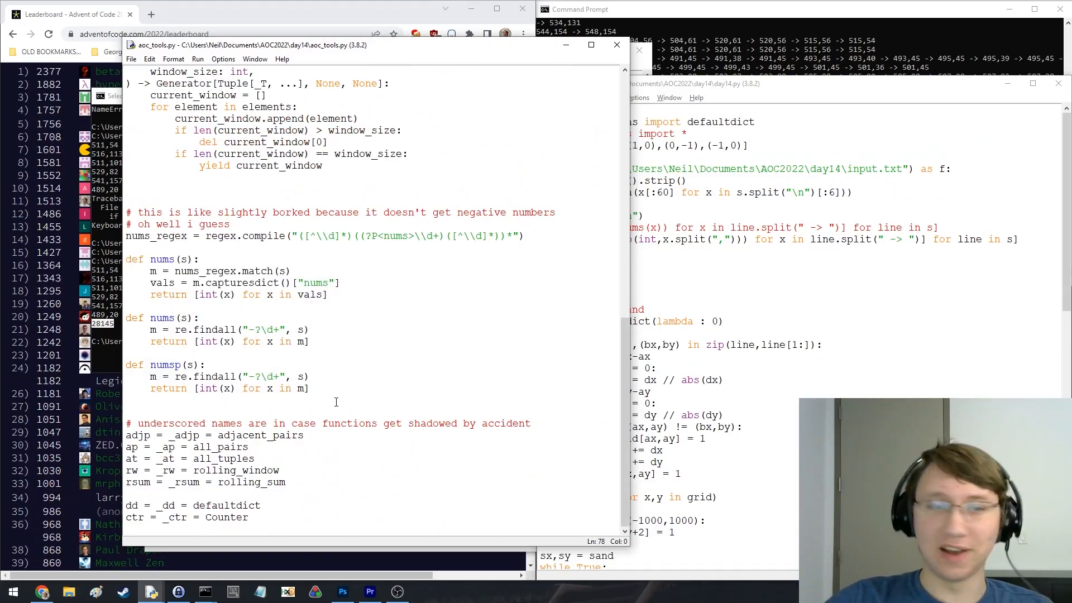
left_click(349, 379)
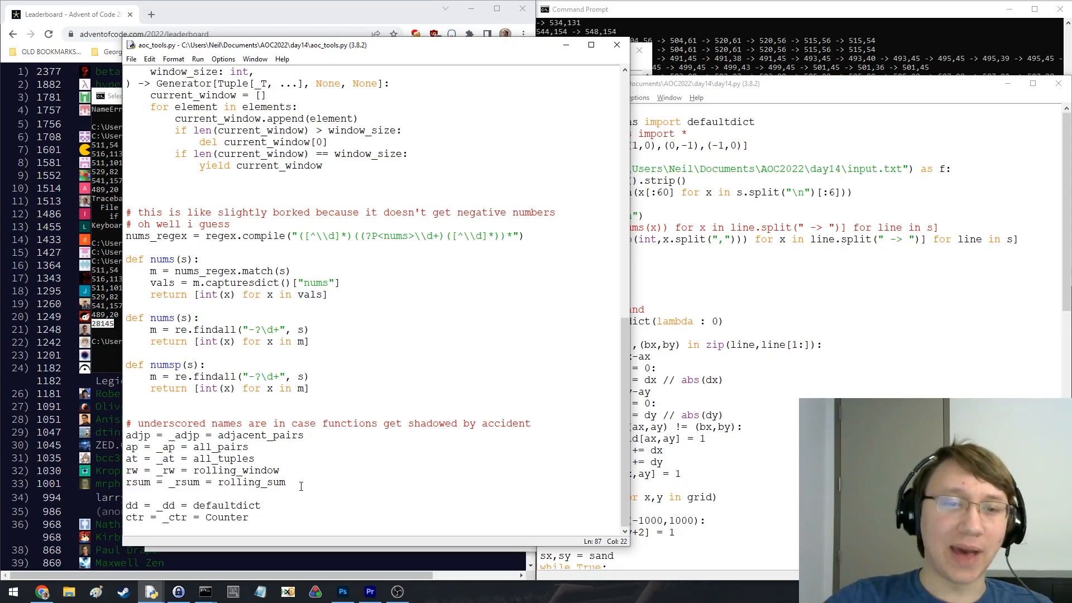
left_click_drag(300, 484, 126, 435)
left_click(206, 458)
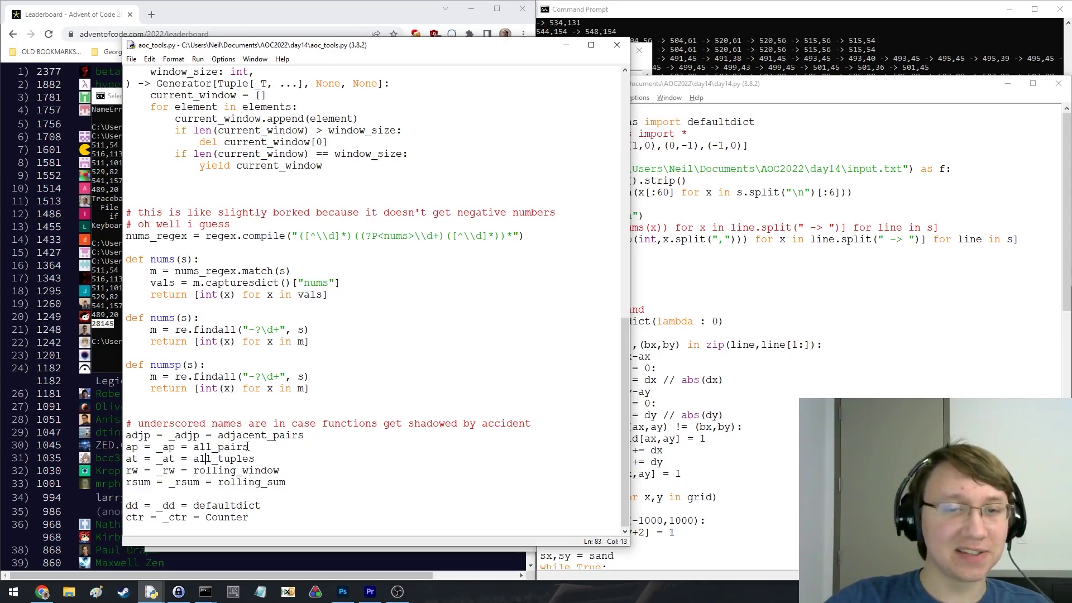
left_click(660, 364)
left_click(255, 403)
scroll(311, 322, "up", 15)
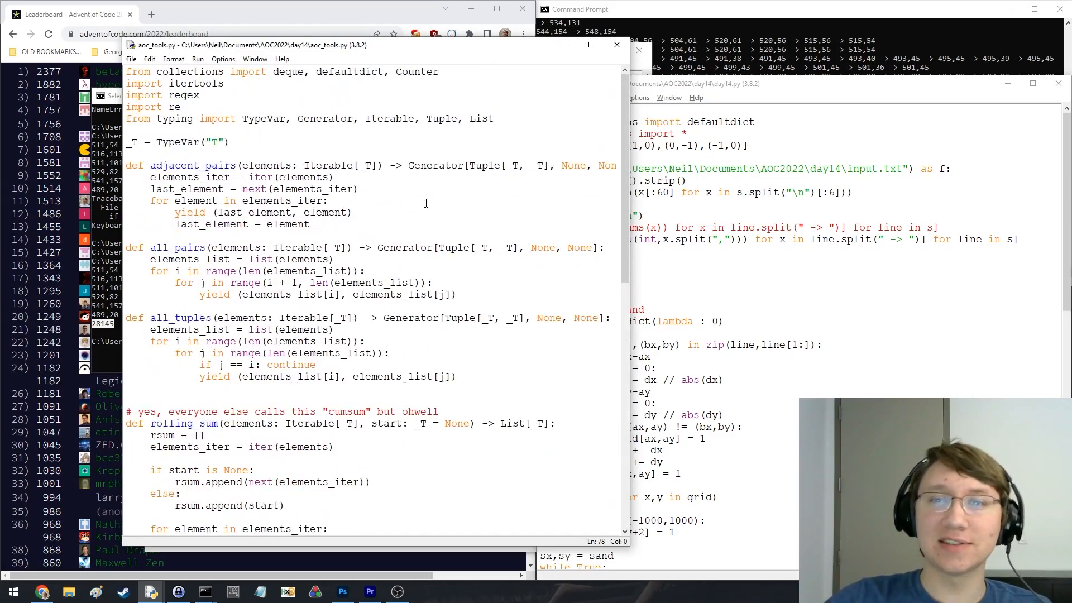
scroll(476, 273, "down", 10)
scroll(414, 331, "down", 8)
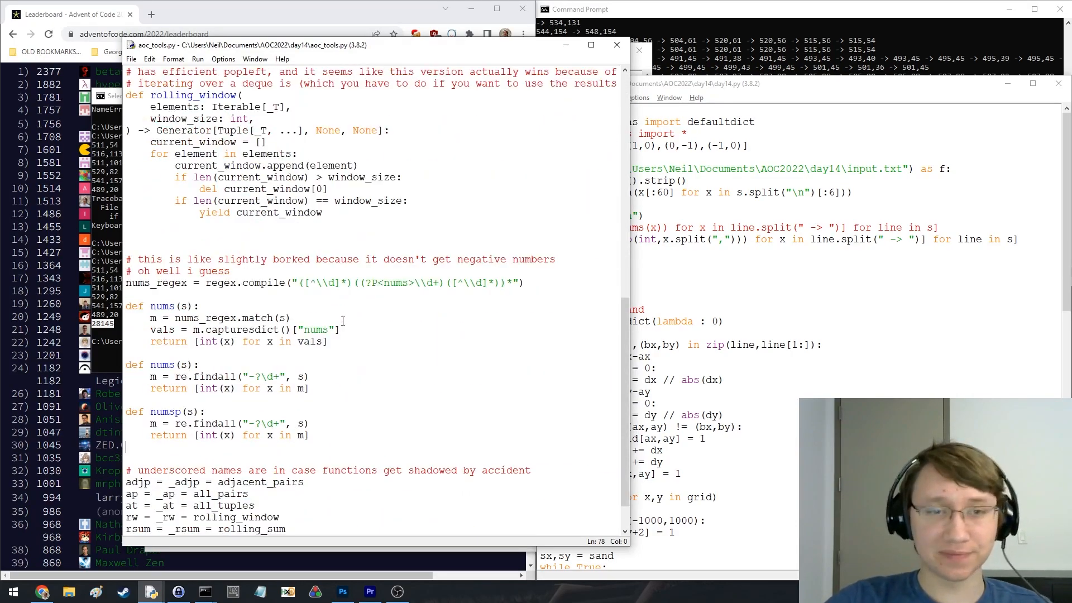
scroll(754, 293, "down", 3)
Start a def sign(x) helper below numsp, discarding the first false starts
left_click(754, 293)
left_click(412, 447)
key("Return")
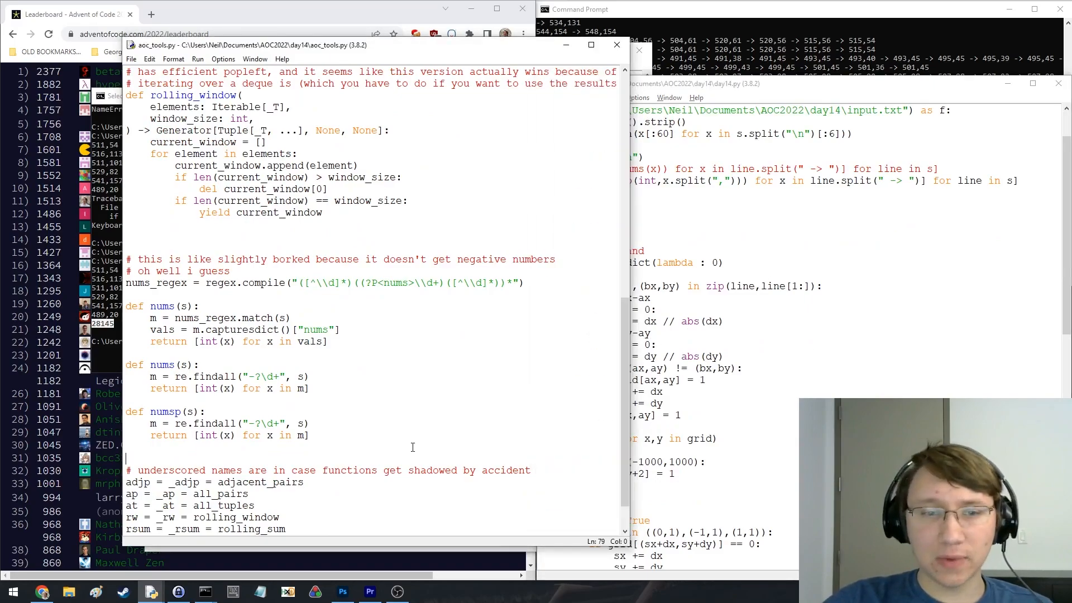
key("Return")
key("Return")
type("def ")
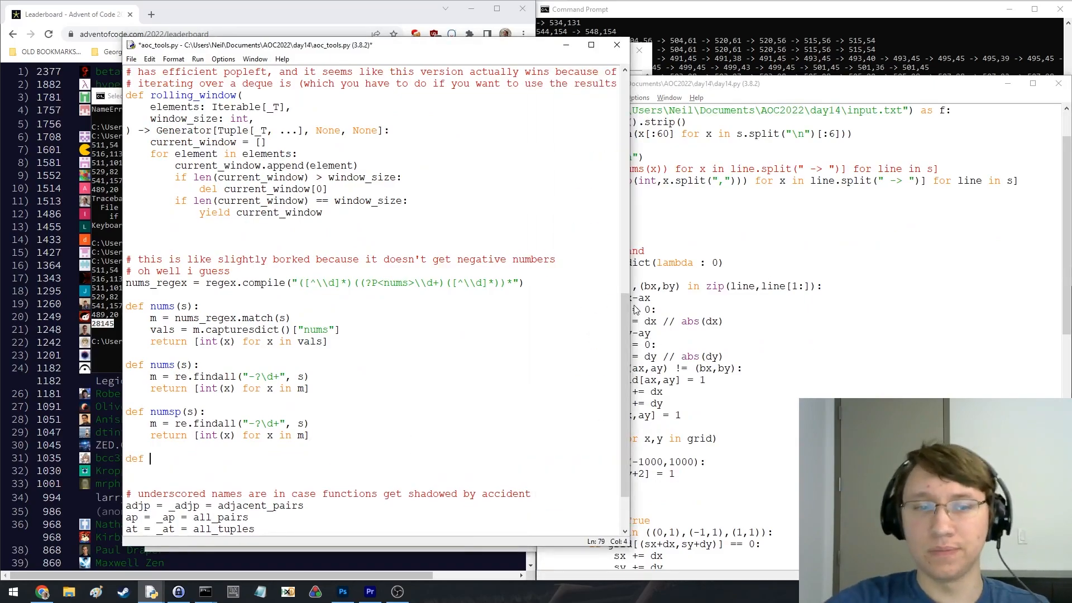
type("sign")
key("BackSpace")
key("BackSpace")
key("BackSpace")
type("sign =")
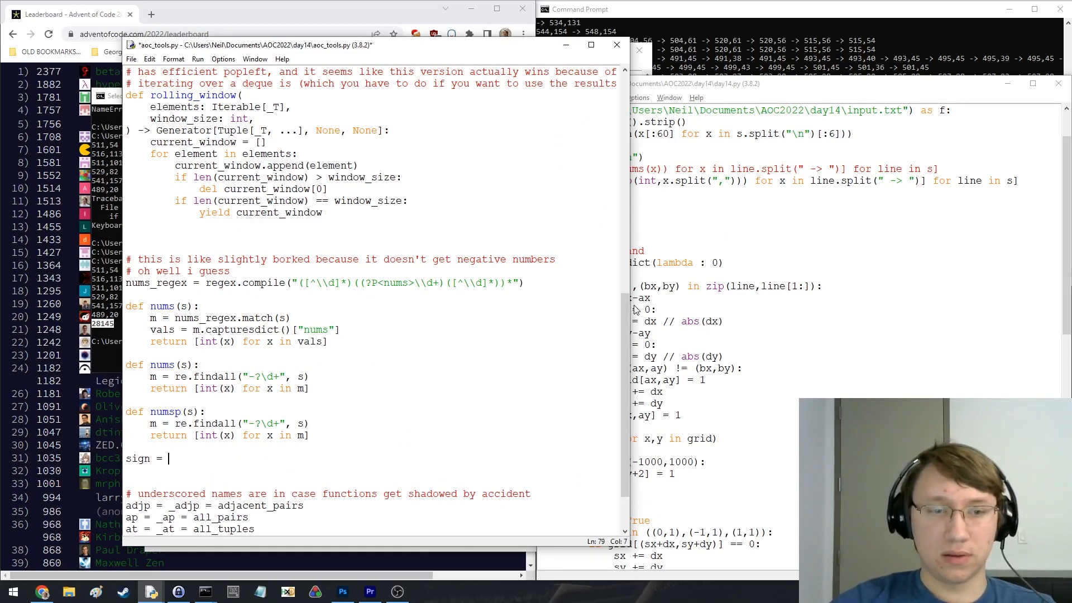
key("BackSpace")
key("BackSpace")
key("BackSpace")
type("def sign(x):")
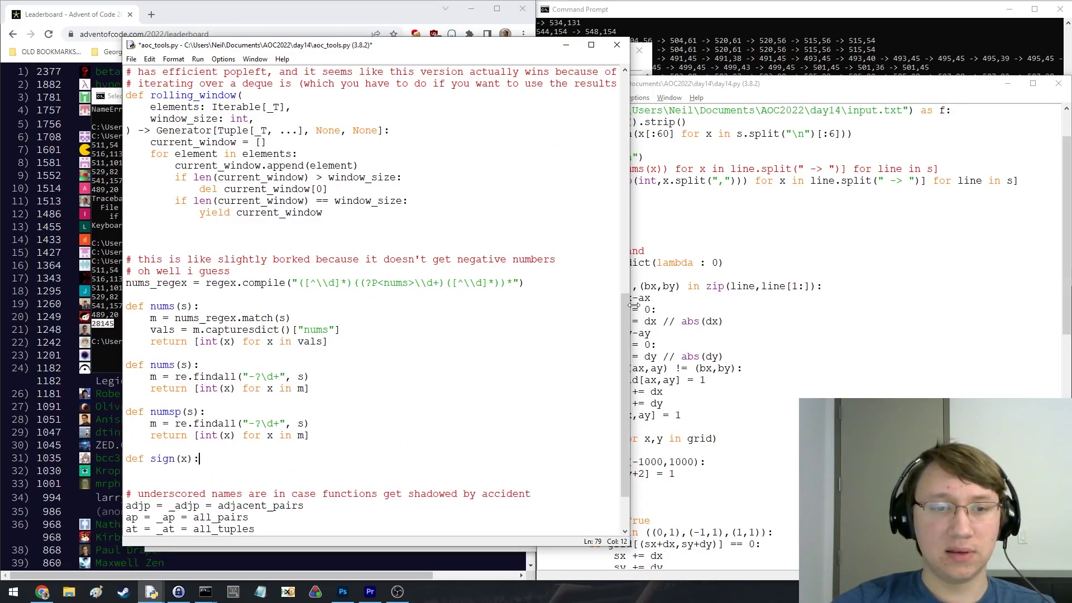
key("Return")
type("if x < 0")
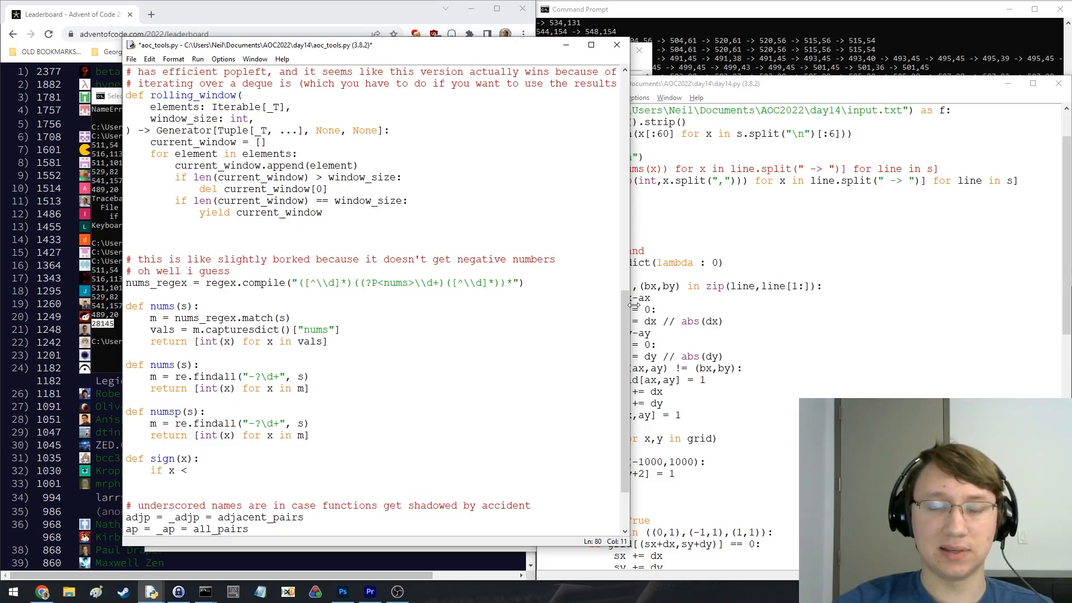
type(":")
Write the if/elif/else branches returning -1, 0 and 1, then save aoc_tools.py
key("Return")
type("return -1")
key("Return")
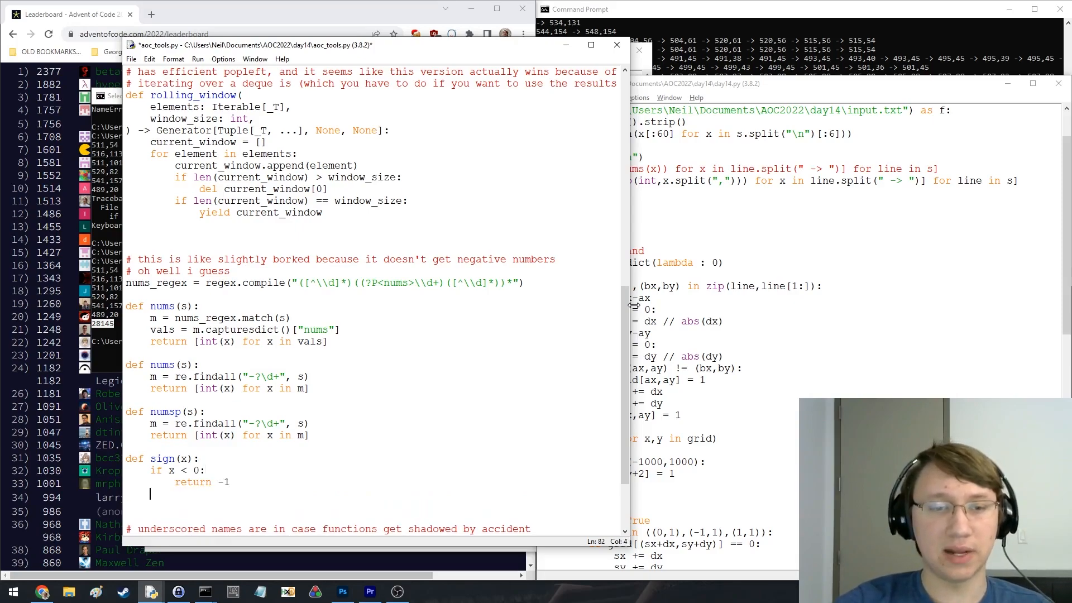
key("BackSpace")
type("elif x == 0:")
key("Return")
type("return 0")
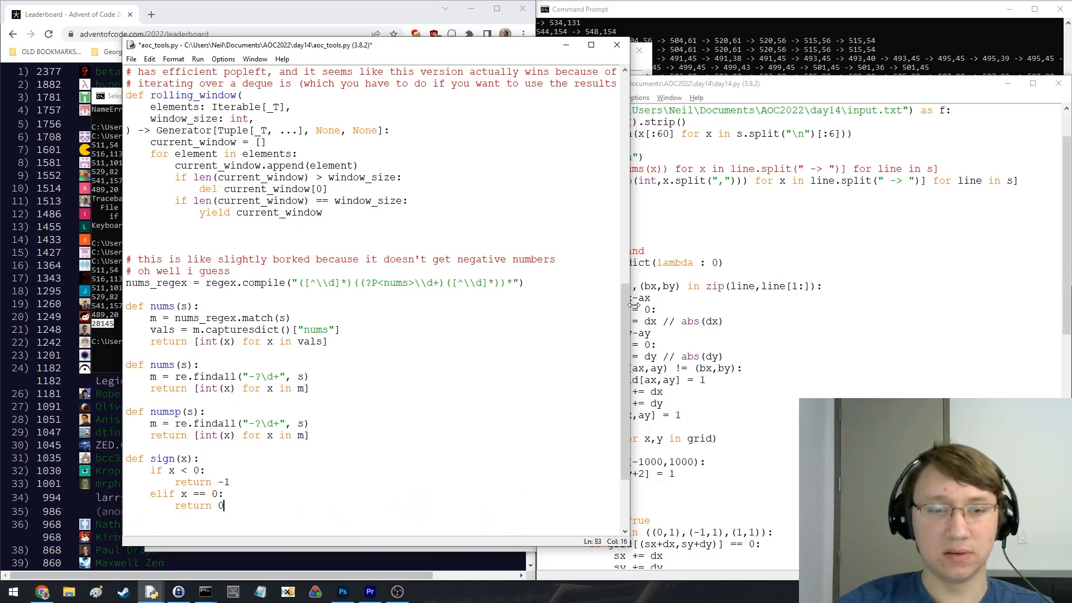
key("Return")
key("BackSpace")
type("else:")
key("Return")
type("return 1")
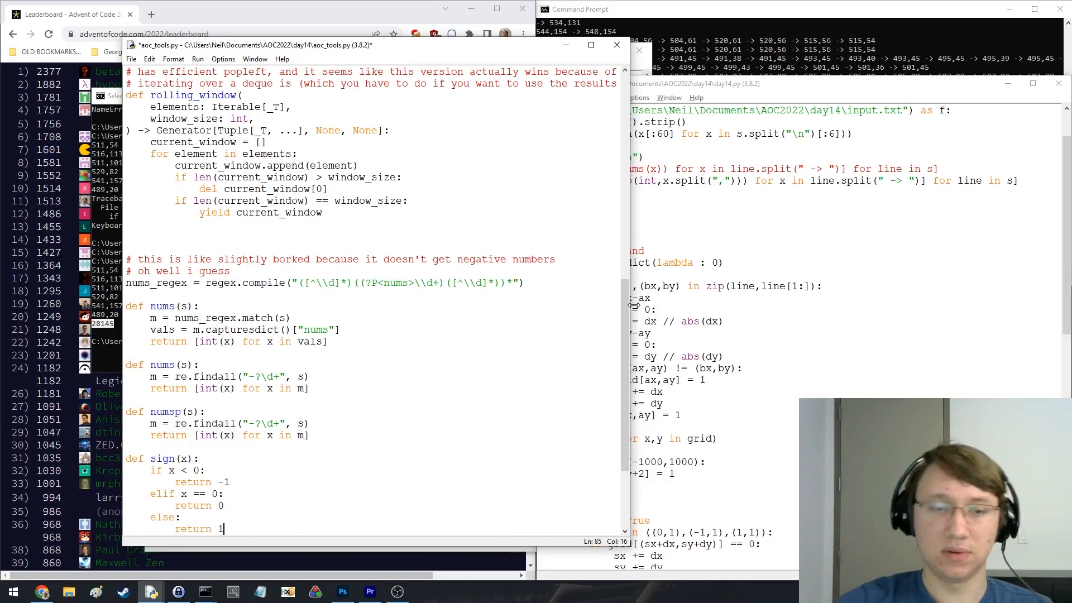
key("ctrl+s")
scroll(317, 268, "down", 4)
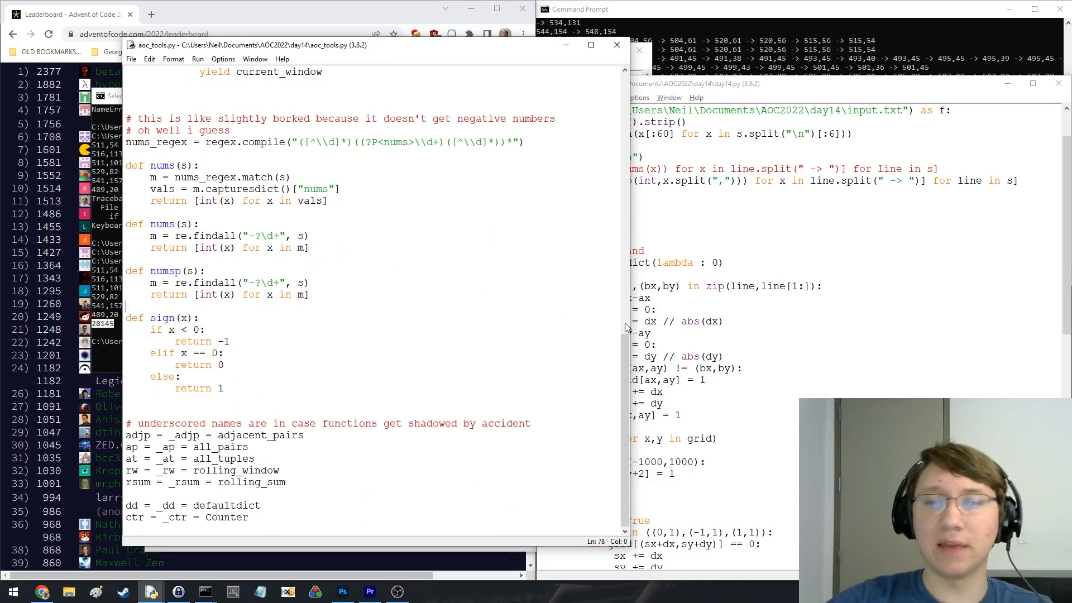
Review the dx/dy step lines in day14.py, then close the aoc_tools.py editor
left_click(697, 332)
left_click_drag(727, 355, 651, 298)
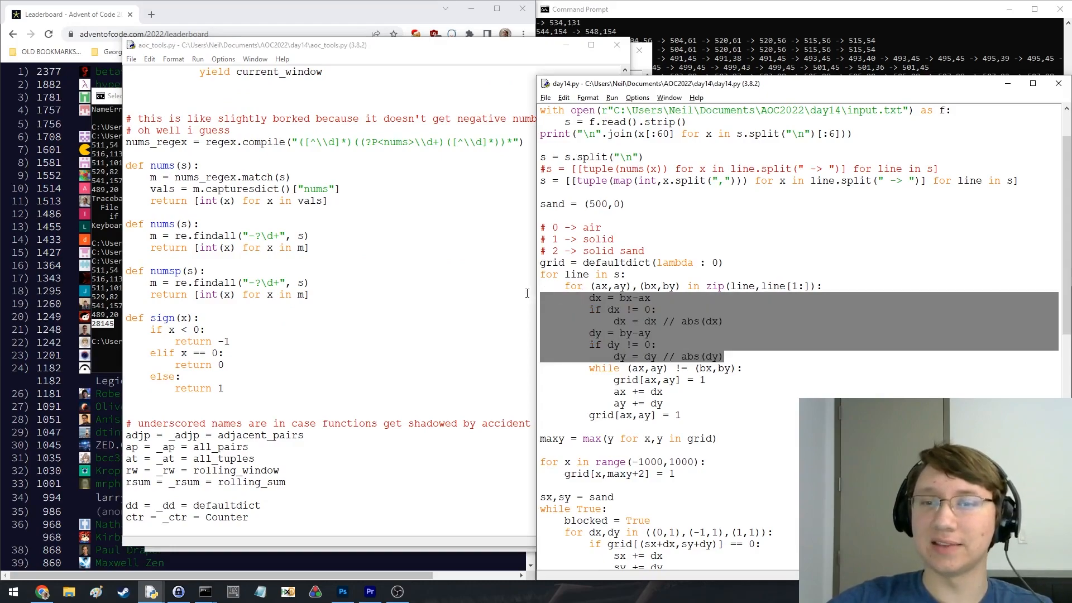
left_click(651, 297)
scroll(737, 341, "up", 2)
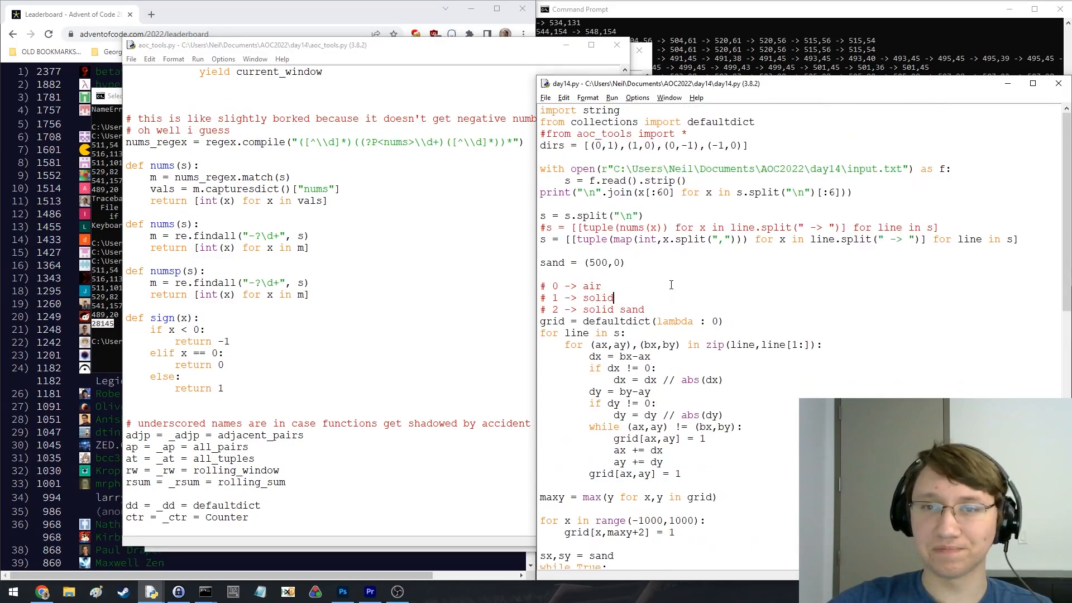
left_click(449, 181)
key("Down")
key("Down")
key("Down")
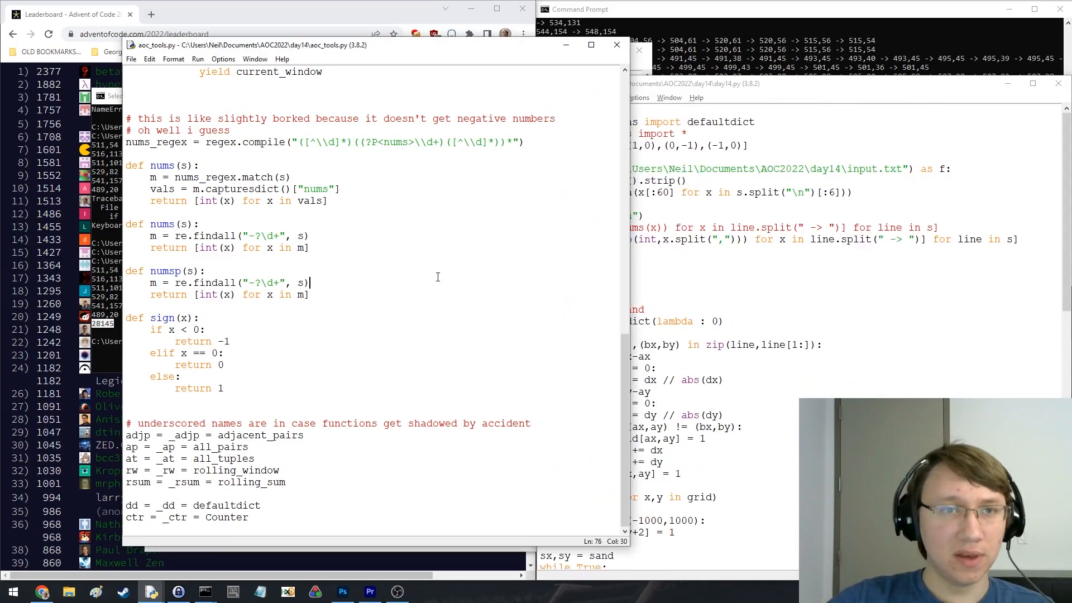
left_click(617, 45)
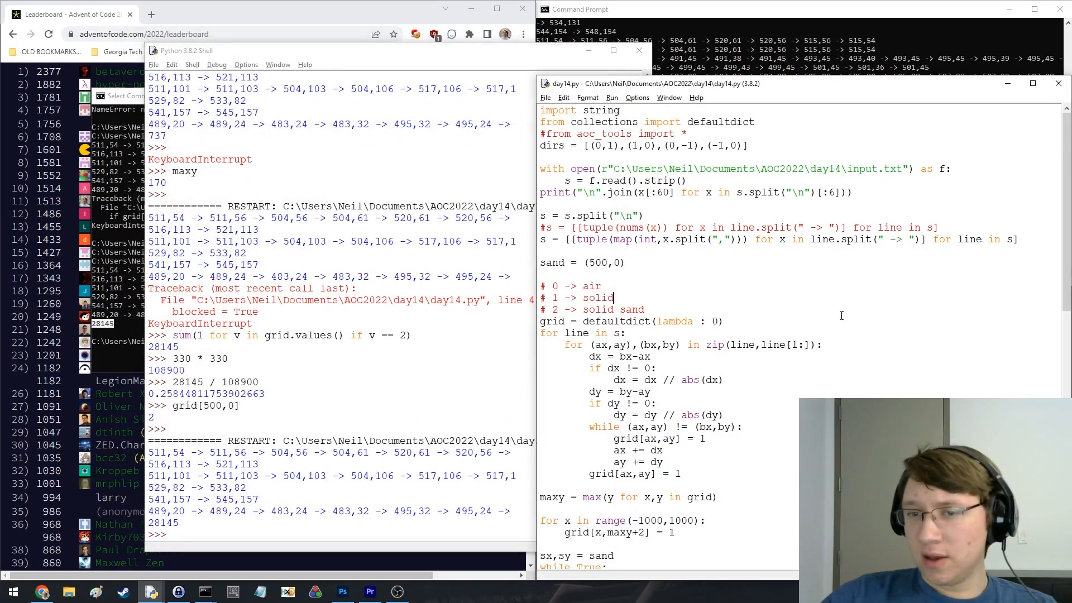
Reread the dx/dy lines and switch back to the Command Prompt showing 28145
left_click_drag(752, 415, 720, 352)
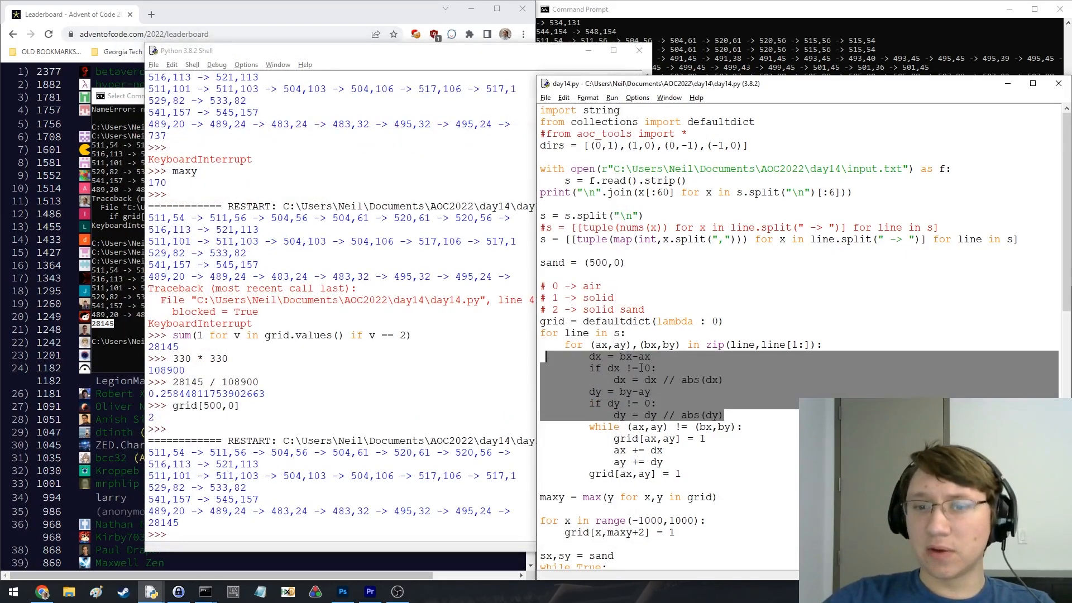
left_click(716, 385)
scroll(718, 387, "down", 3)
scroll(712, 376, "down", 2)
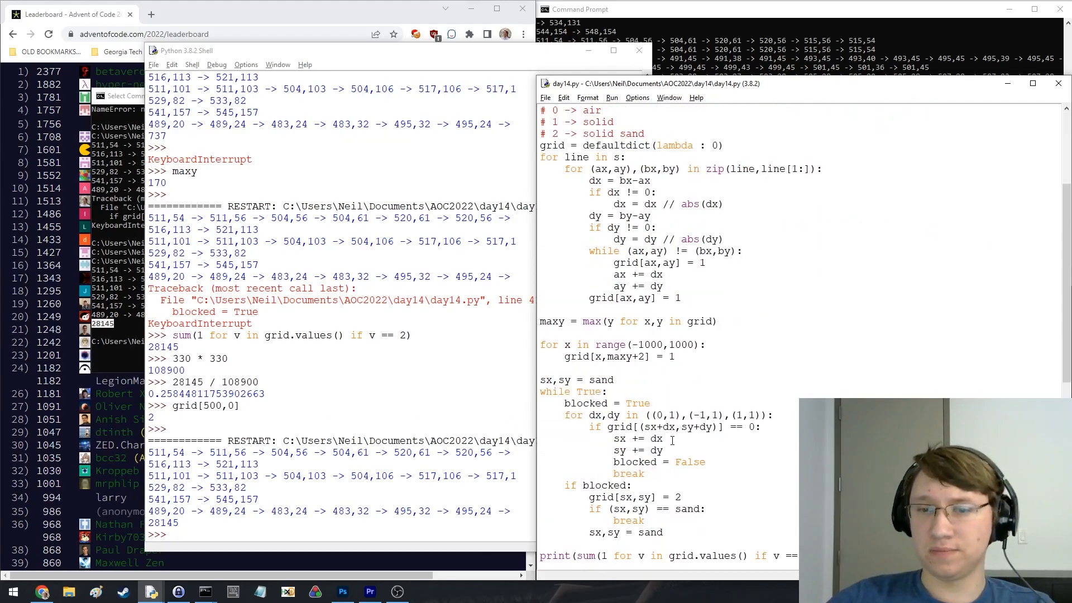
scroll(723, 437, "down", 3)
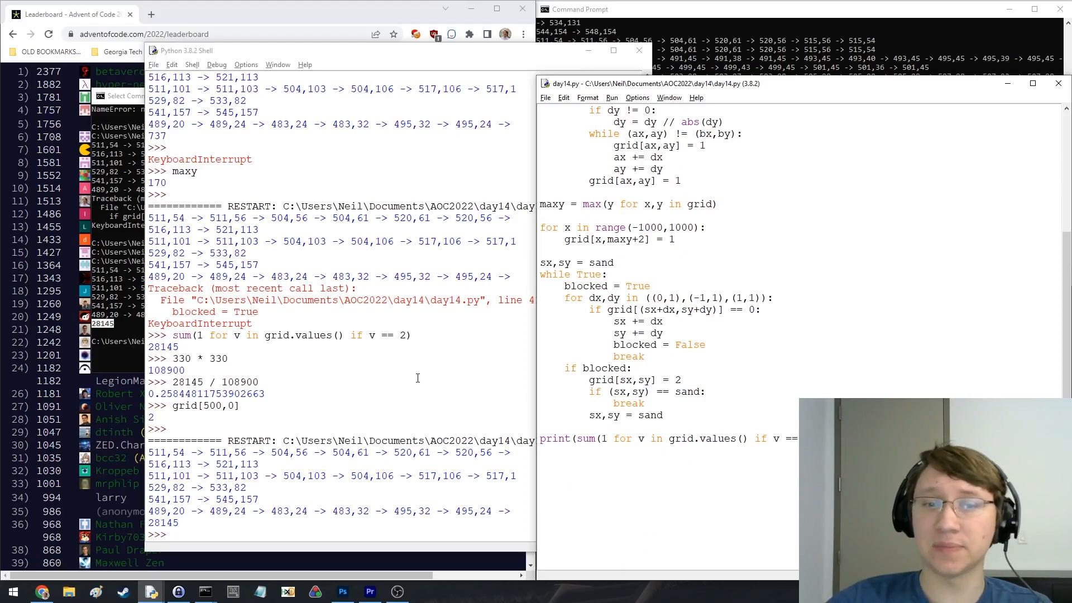
scroll(759, 263, "up", 5)
scroll(759, 264, "up", 5)
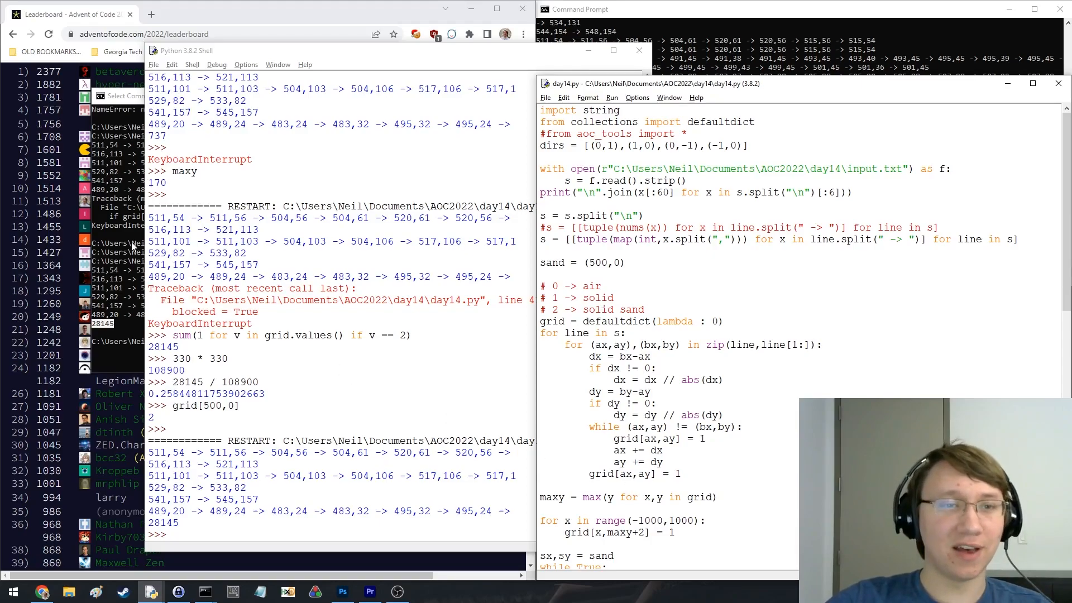
key("alt+Tab")
key("alt+Tab")
key("alt+Tab")
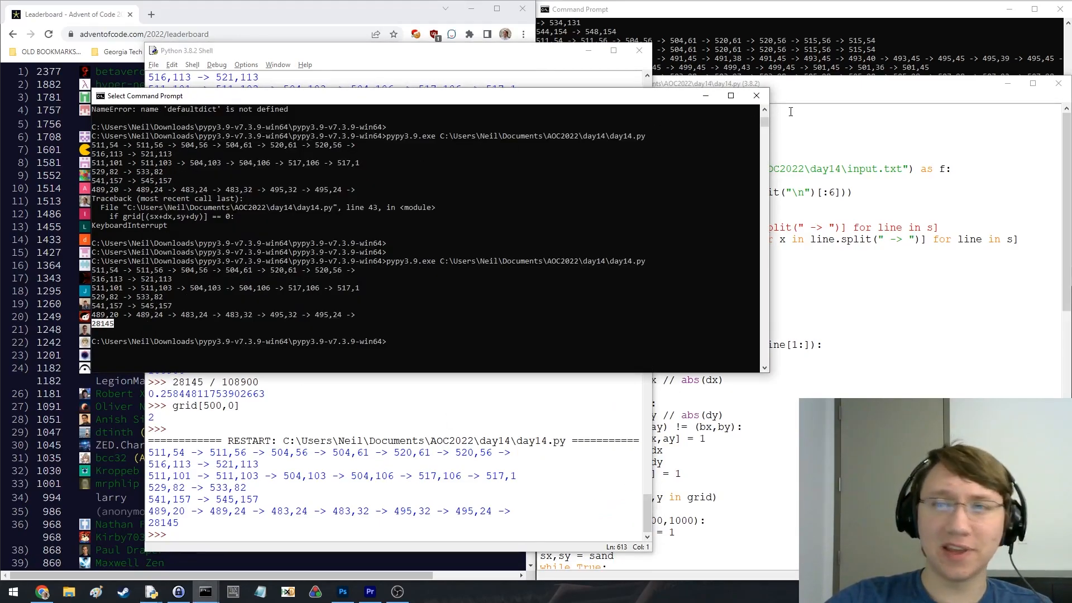
Arrange the shell and day14.py windows and rerun the script with F5
left_click(706, 96)
left_click(259, 52)
left_click_drag(260, 52, 211, 50)
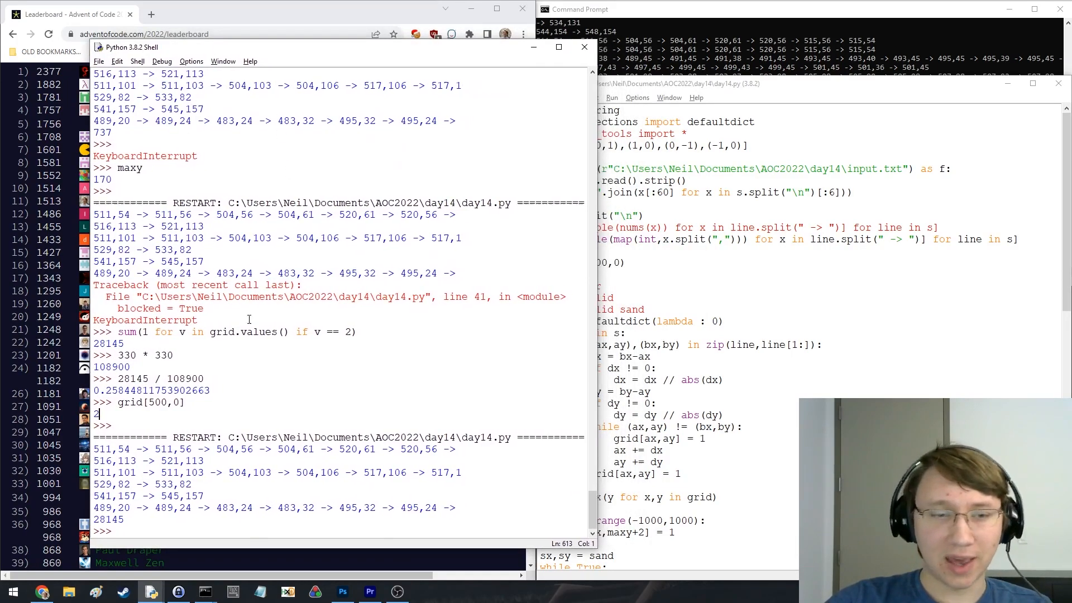
left_click(700, 168)
scroll(699, 251, "down", 5)
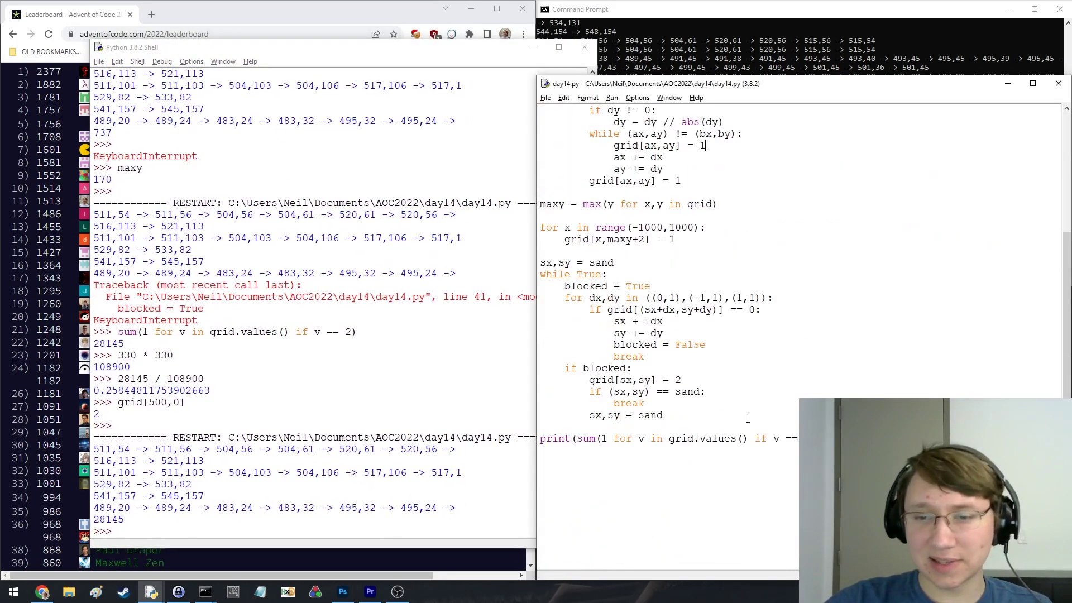
left_click(700, 357)
key("F5")
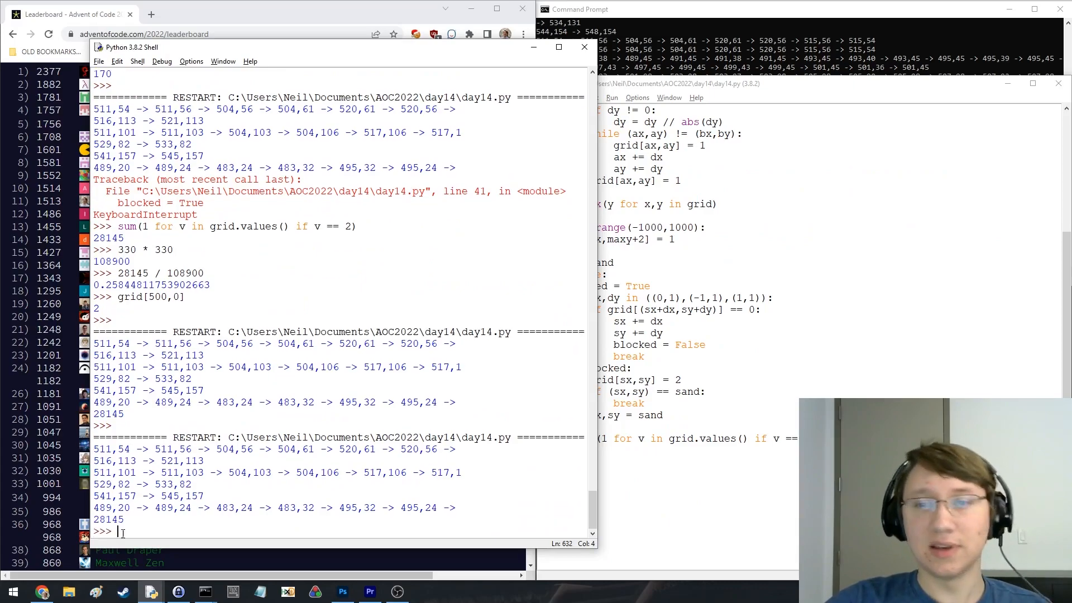
Point out the sy += dy update and check the shell prints 28145 again
left_click(692, 321)
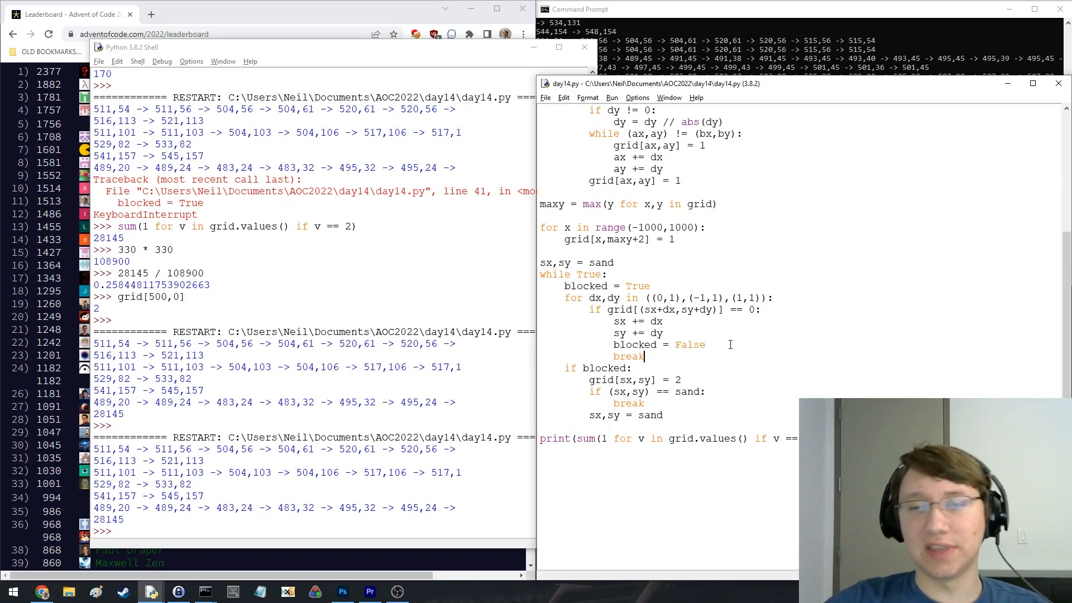
left_click(684, 333)
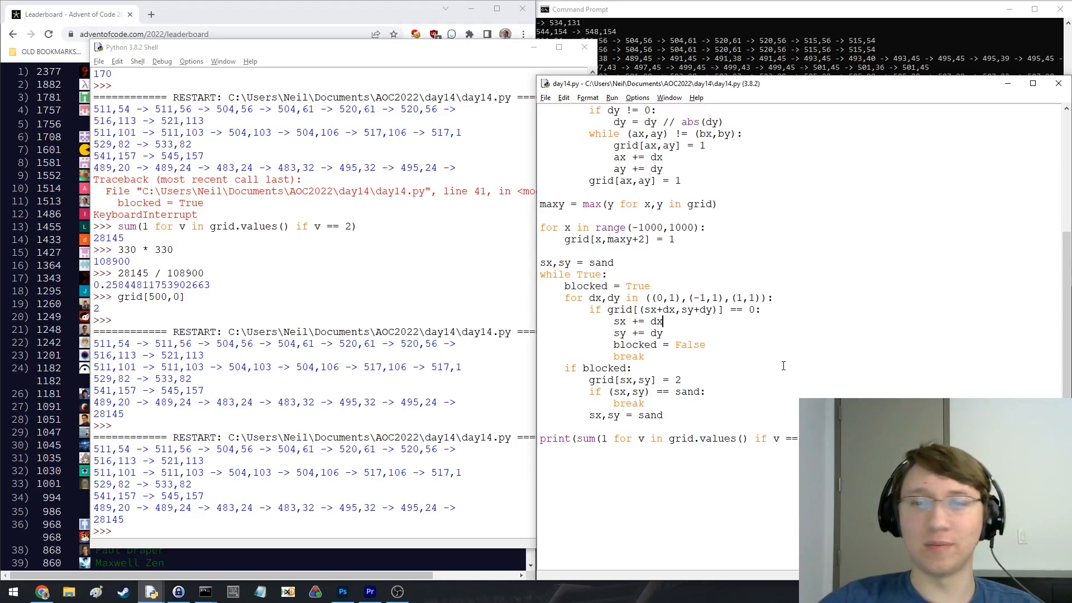
left_click(123, 508)
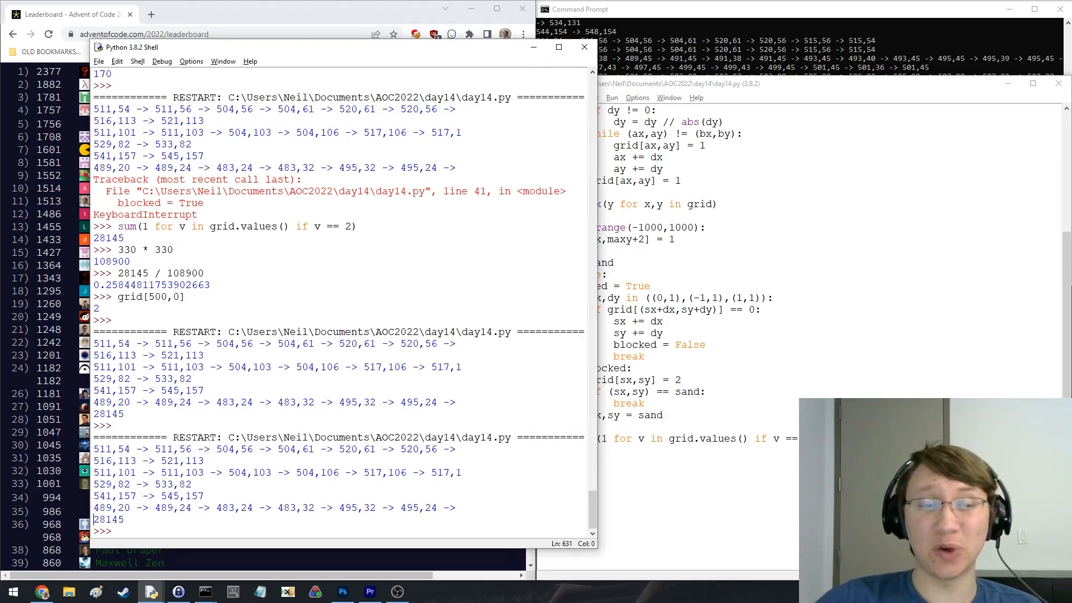
On the Day 14 leaderboard find your rank-60 entry at 00:12:32 and compare row 42
left_click(50, 335)
scroll(294, 426, "up", 5)
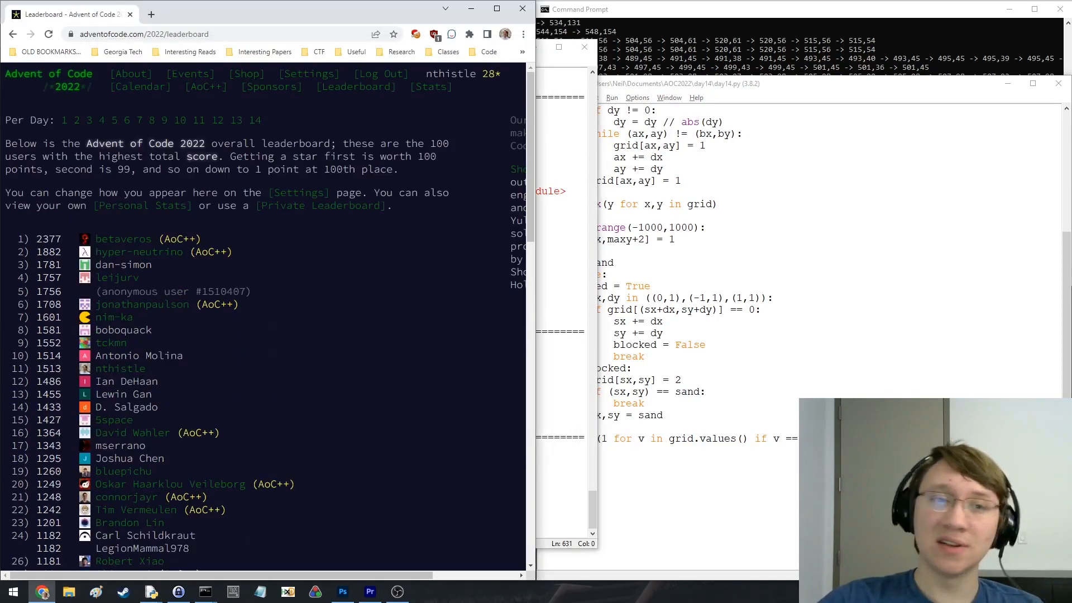
left_click(255, 120)
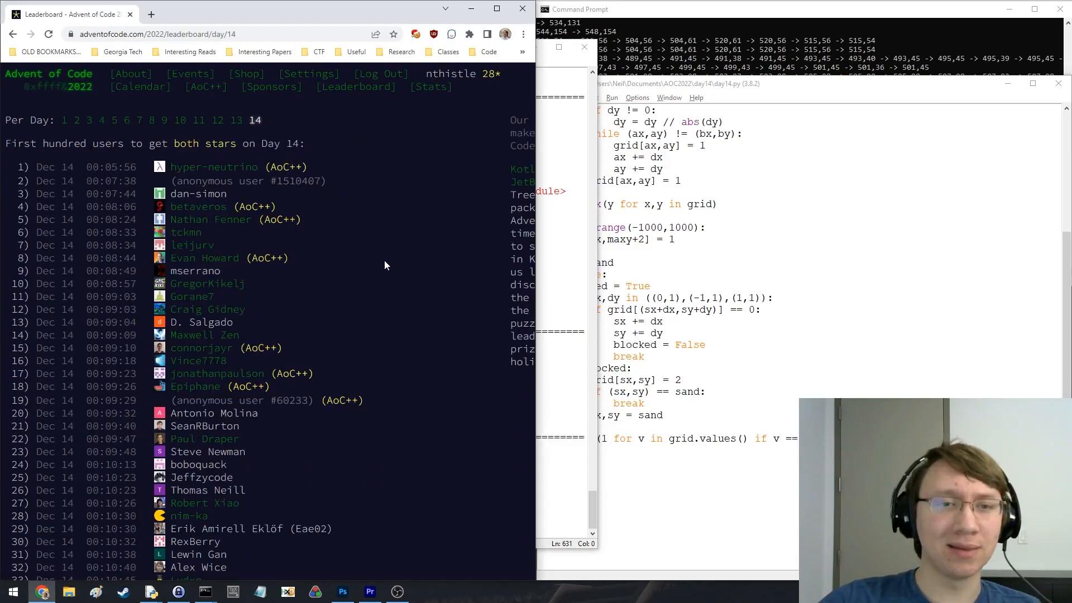
scroll(392, 259, "down", 5)
scroll(392, 259, "down", 3)
scroll(392, 259, "up", 3)
key("ctrl+f")
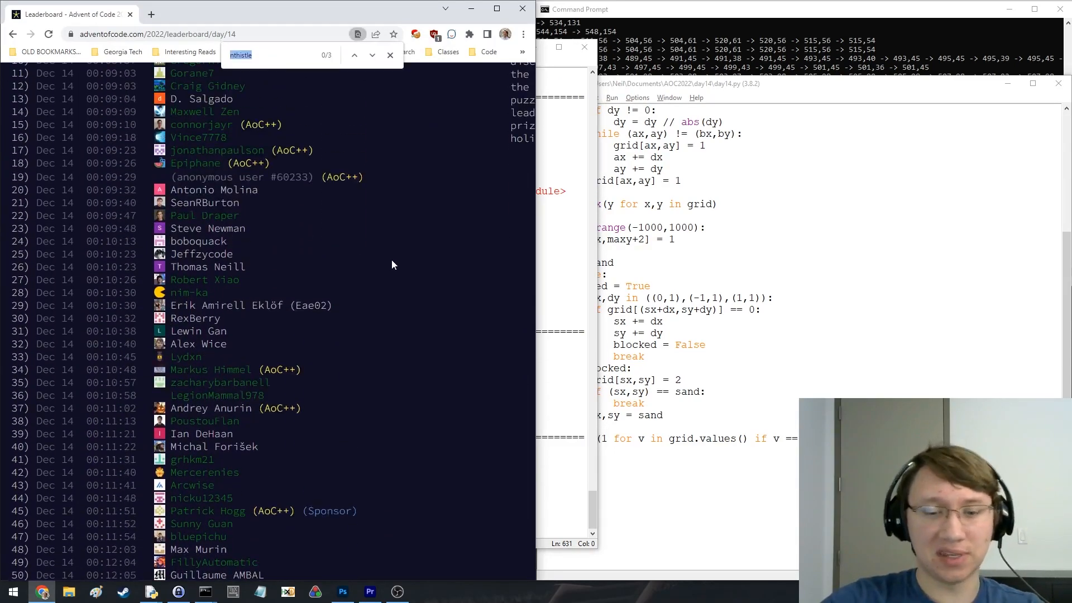
type("nth")
key("Return")
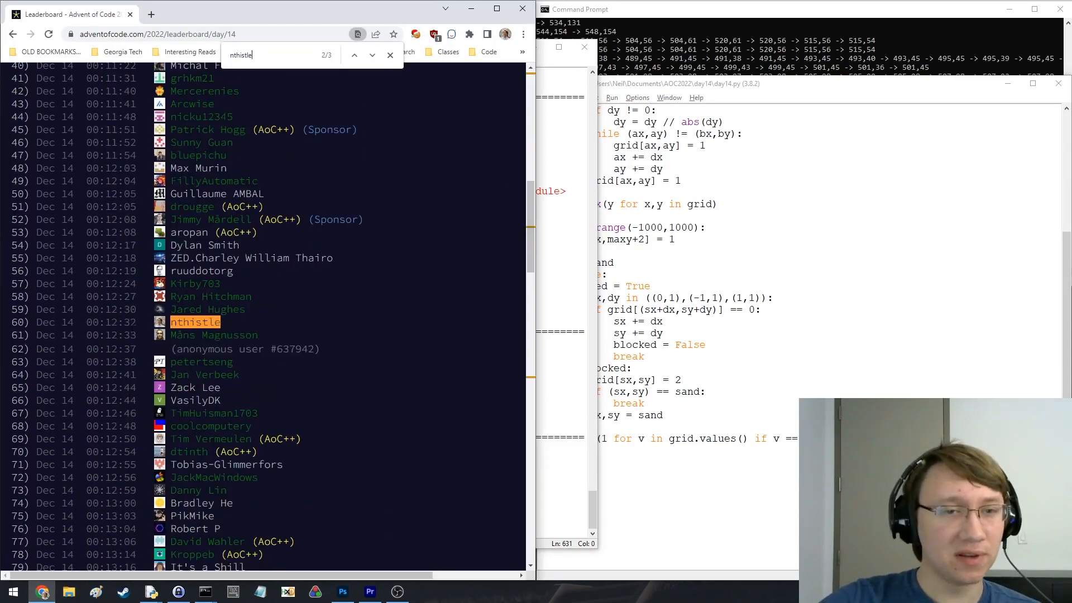
double_click(112, 322)
scroll(251, 322, "up", 5)
scroll(252, 322, "down", 3)
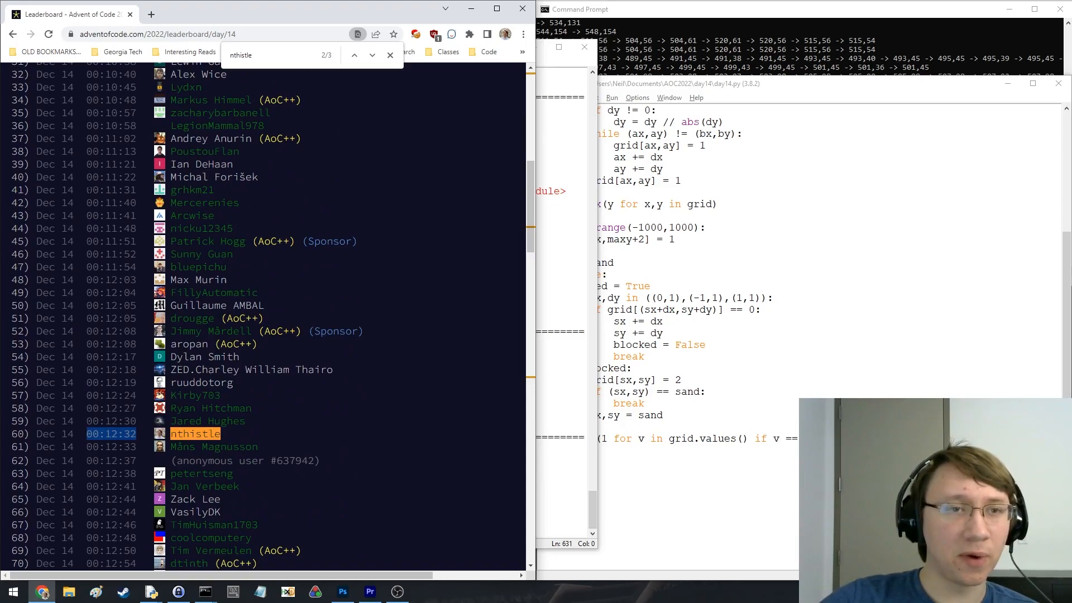
double_click(204, 203)
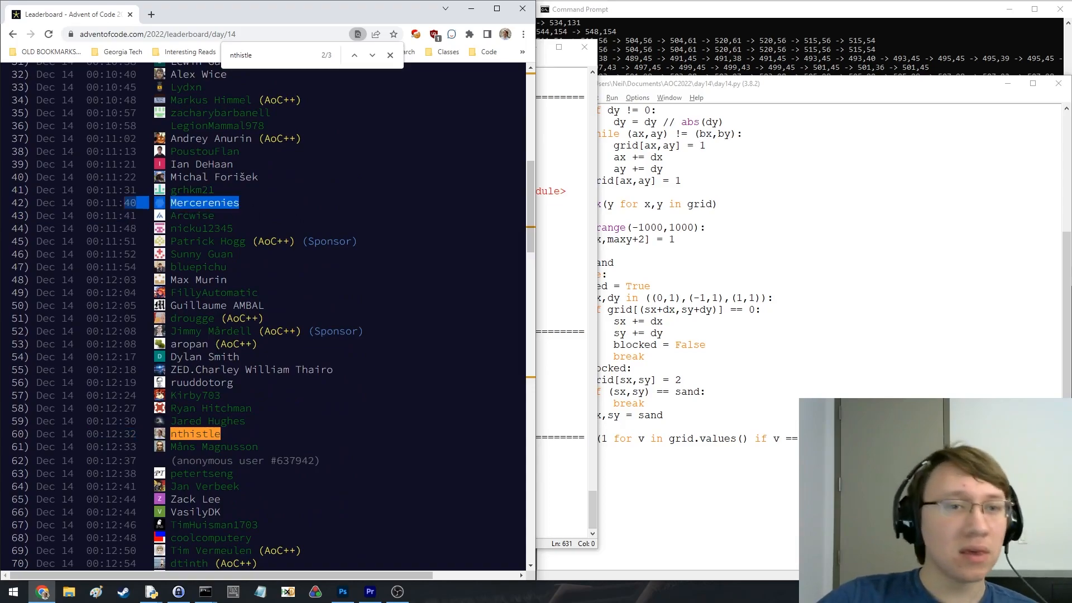
left_click_drag(239, 202, 51, 203)
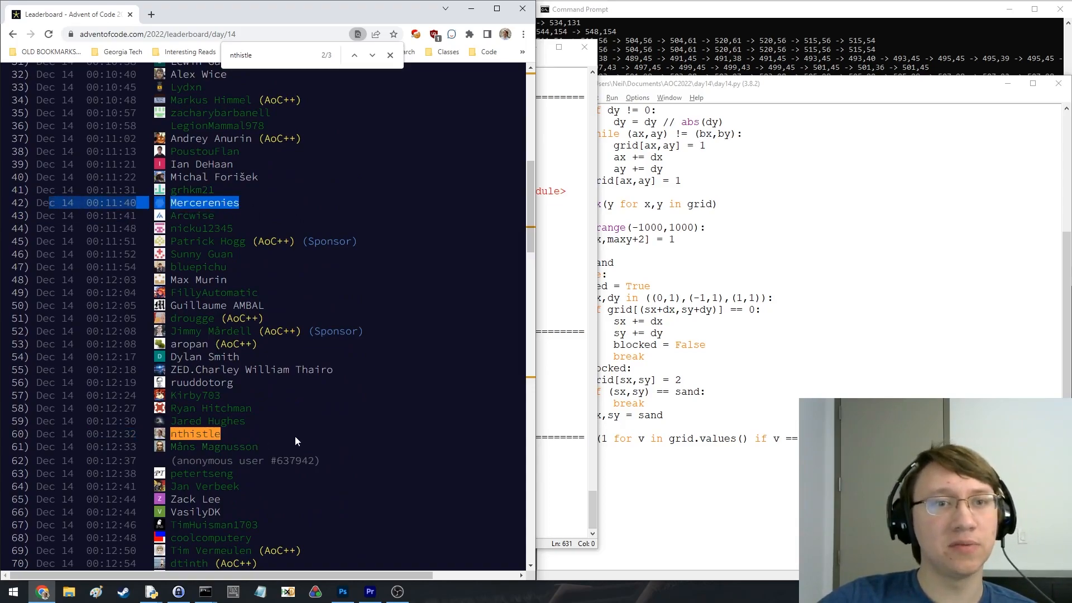
scroll(296, 435, "up", 5)
scroll(285, 430, "up", 3)
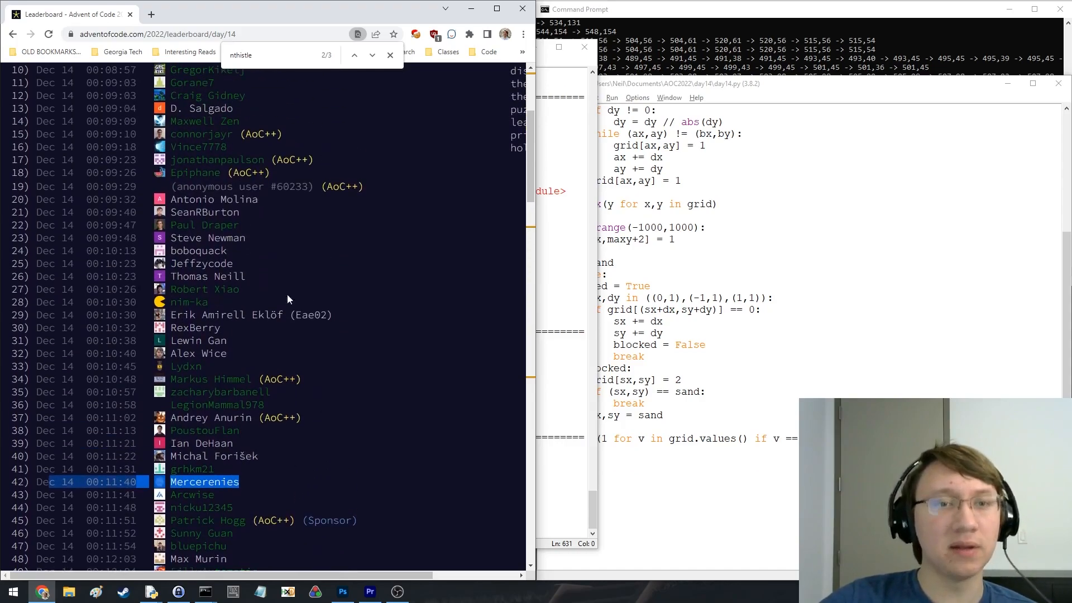
scroll(343, 359, "up", 5)
scroll(425, 431, "up", 3)
scroll(425, 432, "up", 3)
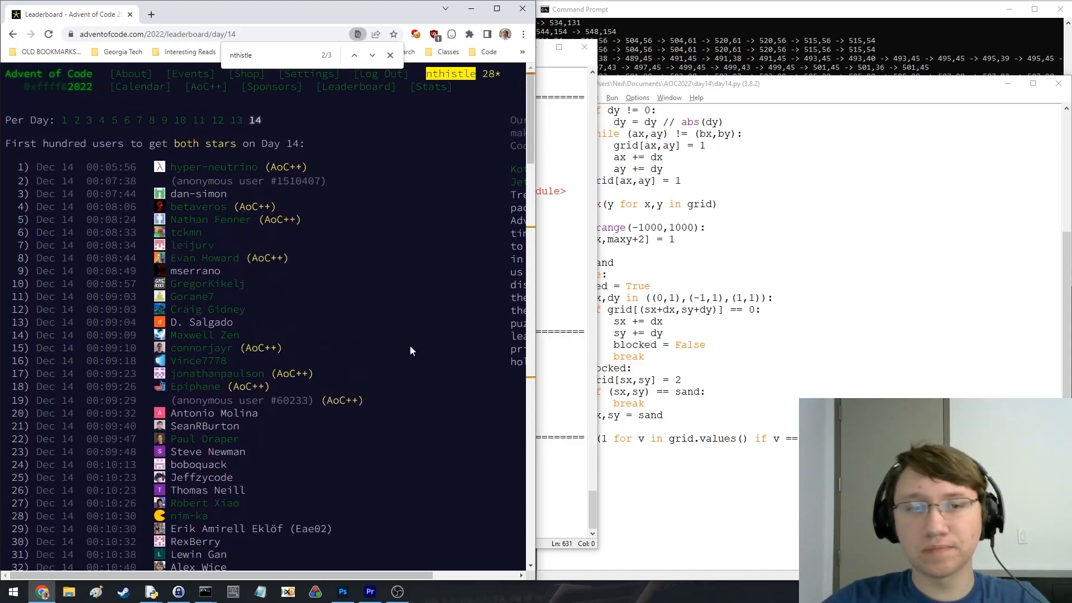
left_click(391, 57)
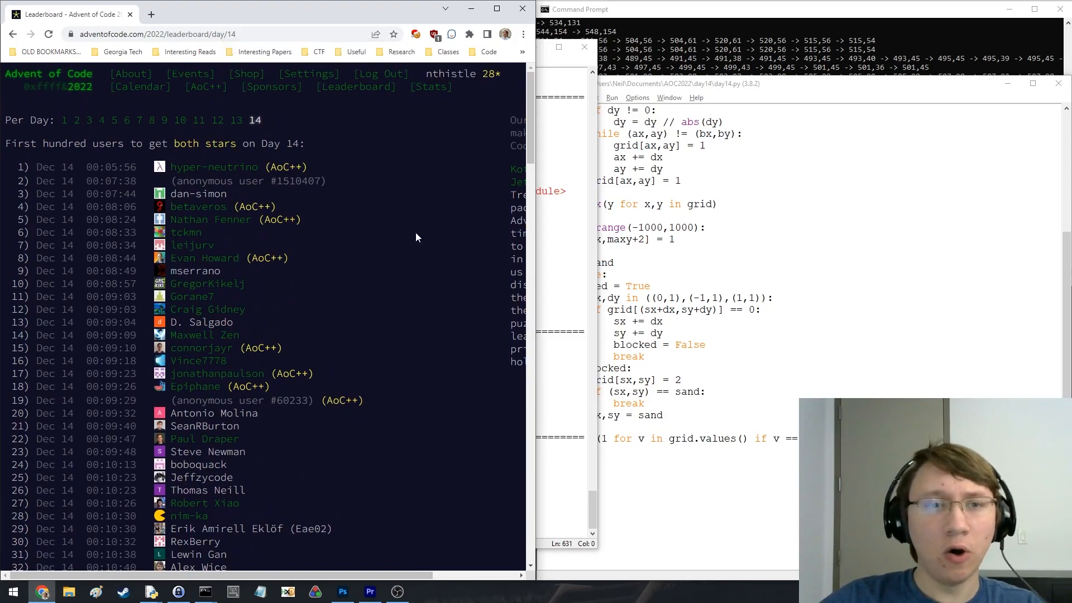
Hide the IDLE windows and go from the overall 2022 leaderboard to Personal Stats
left_click(754, 252)
left_click(554, 69)
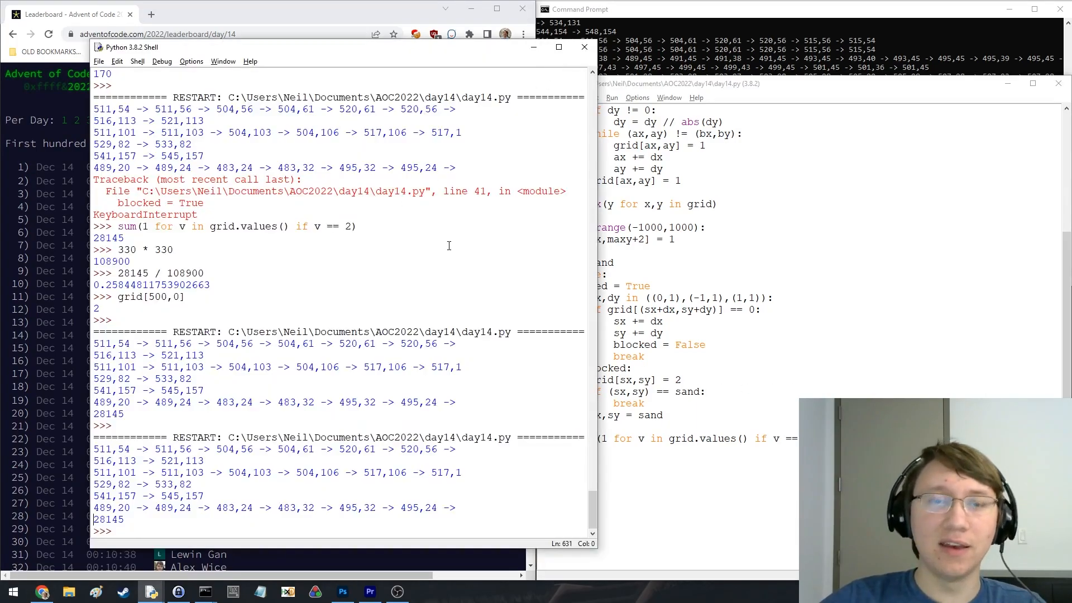
left_click(533, 47)
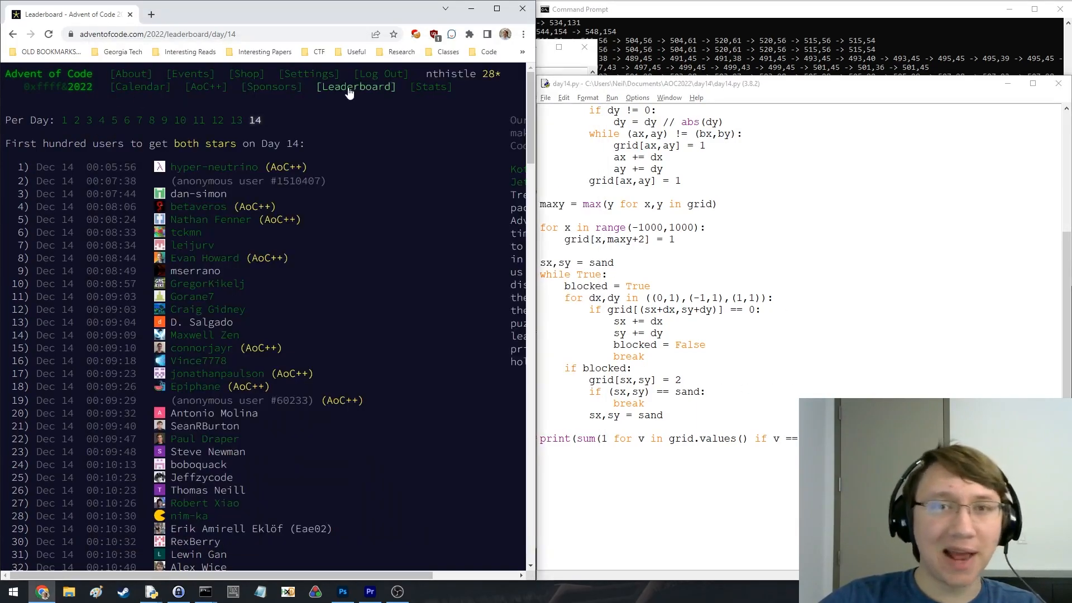
left_click(357, 86)
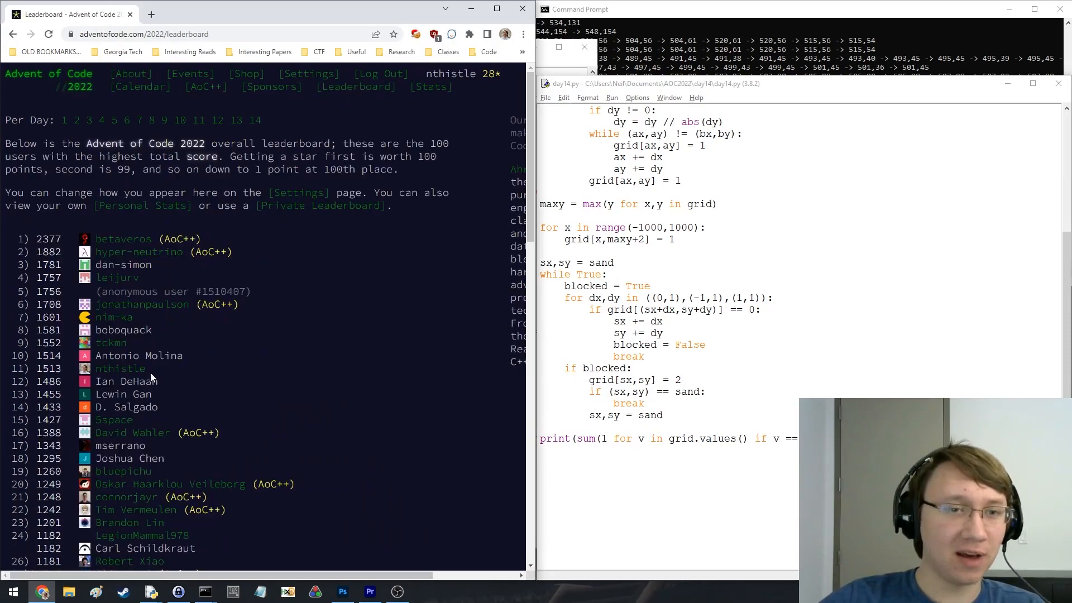
left_click(165, 207)
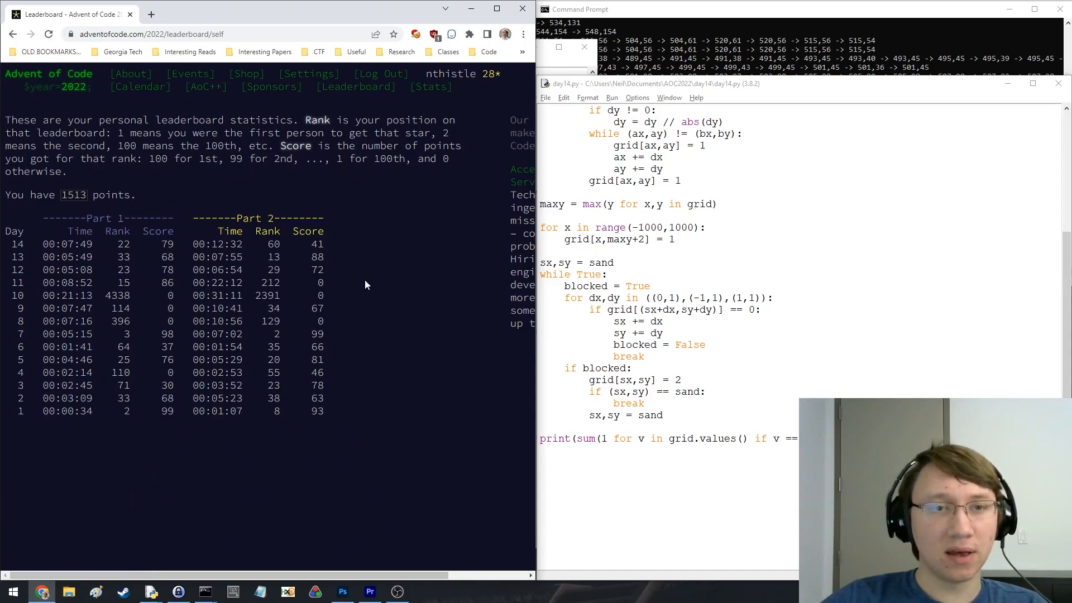
Evaluate 120 * 25 = 3000 in the IDLE shell after a mistaken new tab
left_click(592, 88)
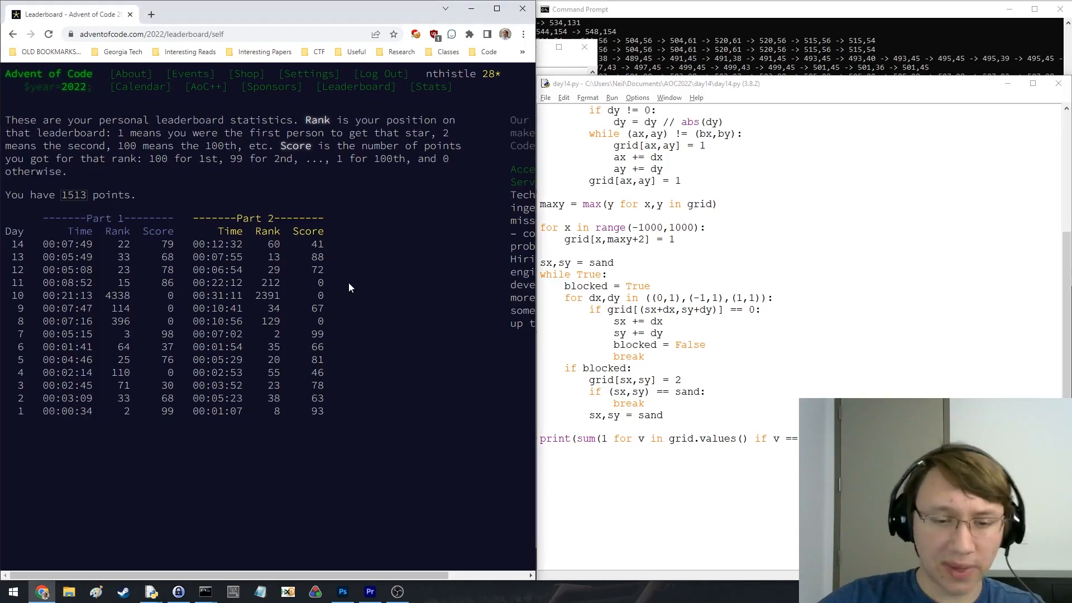
key("ctrl+t")
type("120 *")
key("ctrl+w")
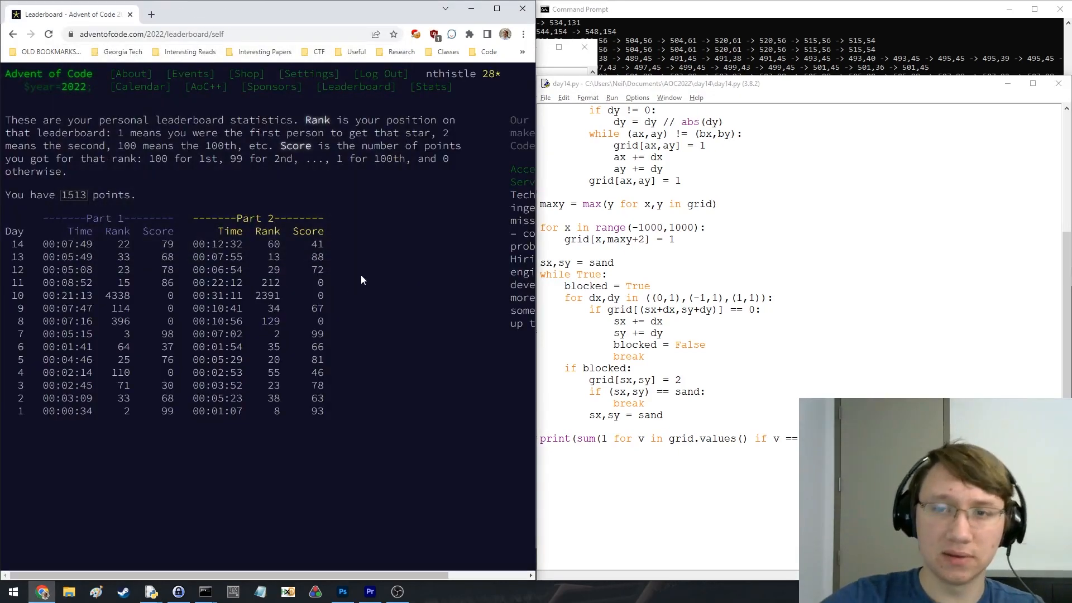
left_click(560, 50)
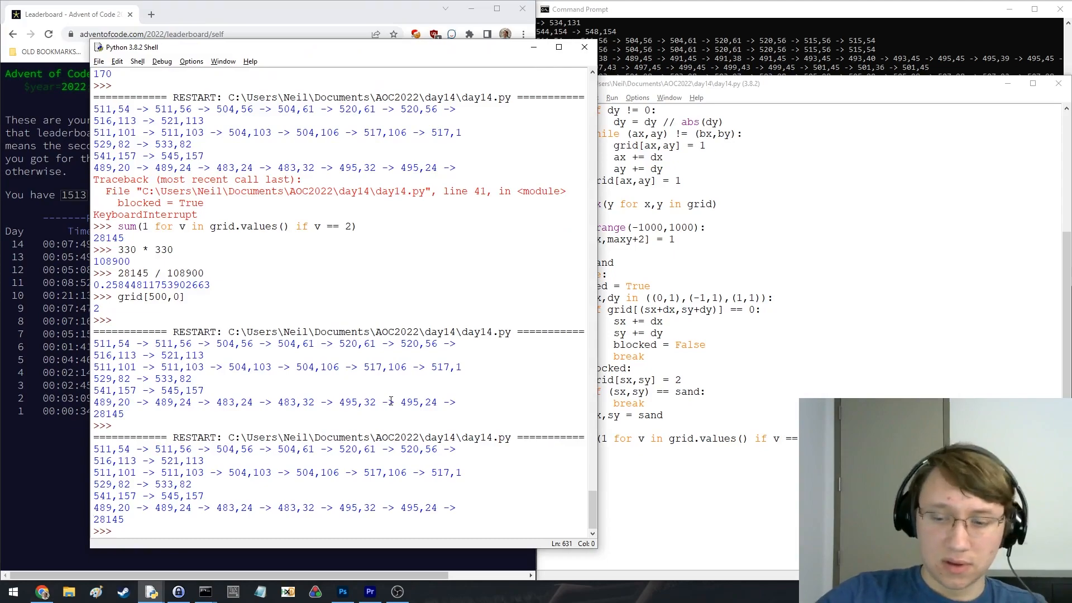
type("120 * 25")
key("Return")
Back in Chrome, open a fresh tab for adventofcode.com/2021
key("alt+Tab")
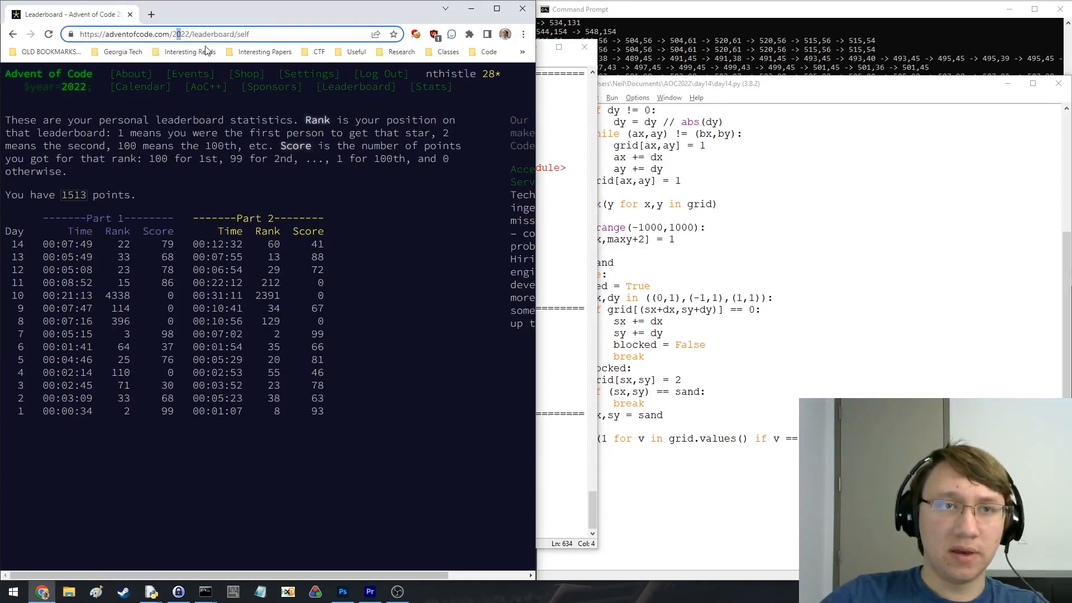
key("ctrl+t")
key("ctrl+w")
key("ctrl+l")
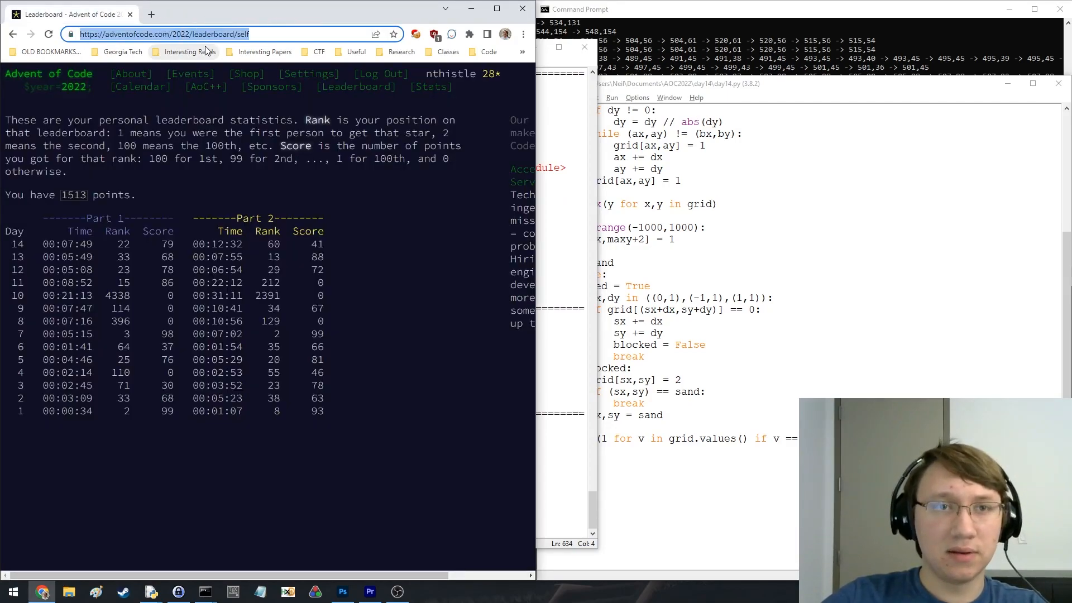
key("ctrl+t")
type("adventofcode.com/2021")
Load the 2021 event page, open its overall leaderboard and note the top scores
key("Return")
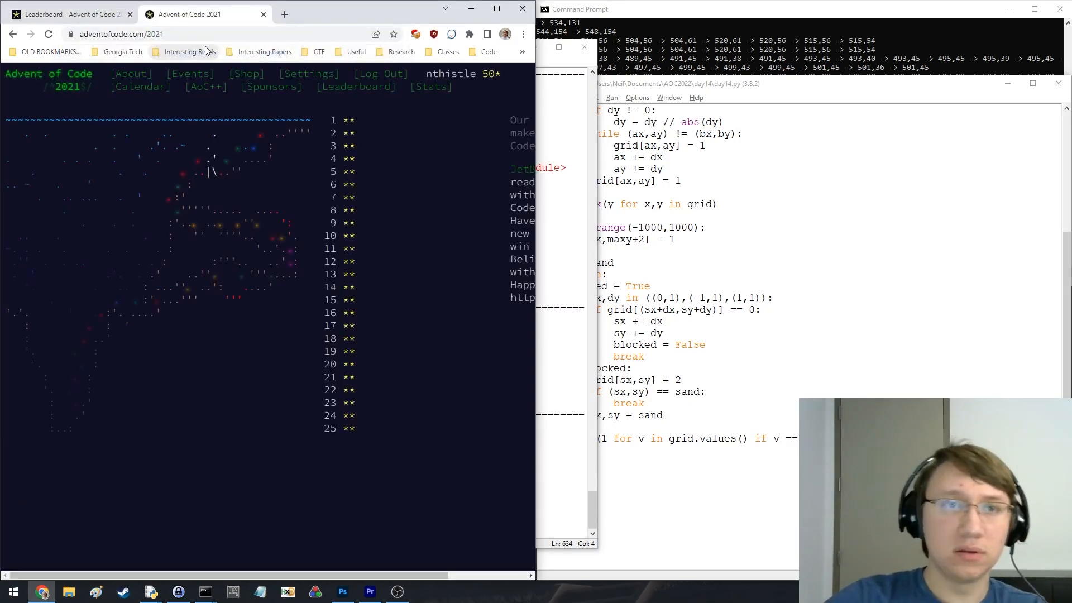
left_click(366, 86)
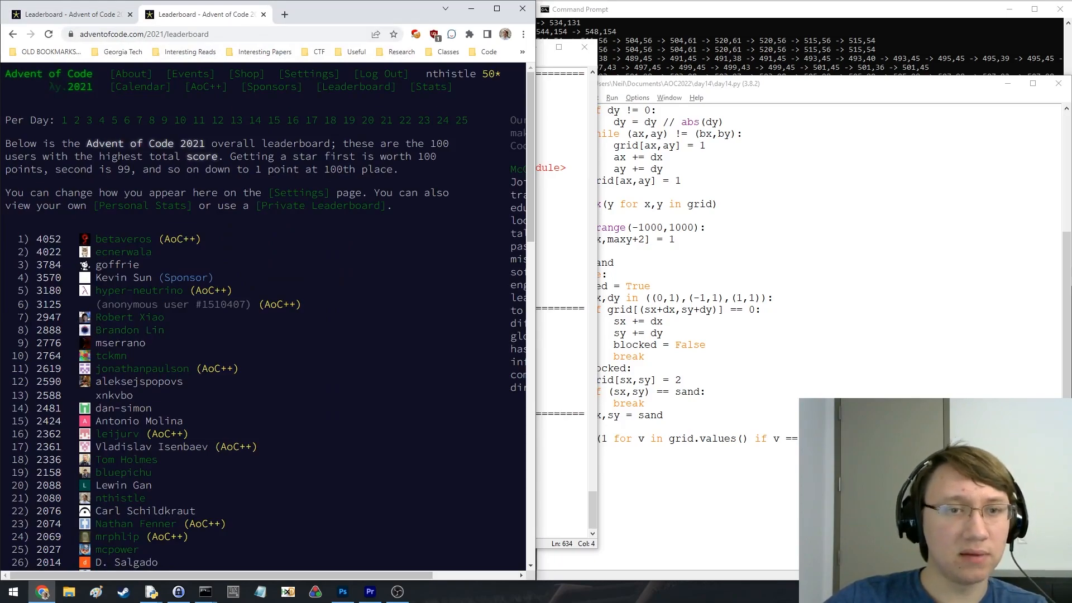
left_click_drag(100, 305, 171, 317)
left_click(542, 462)
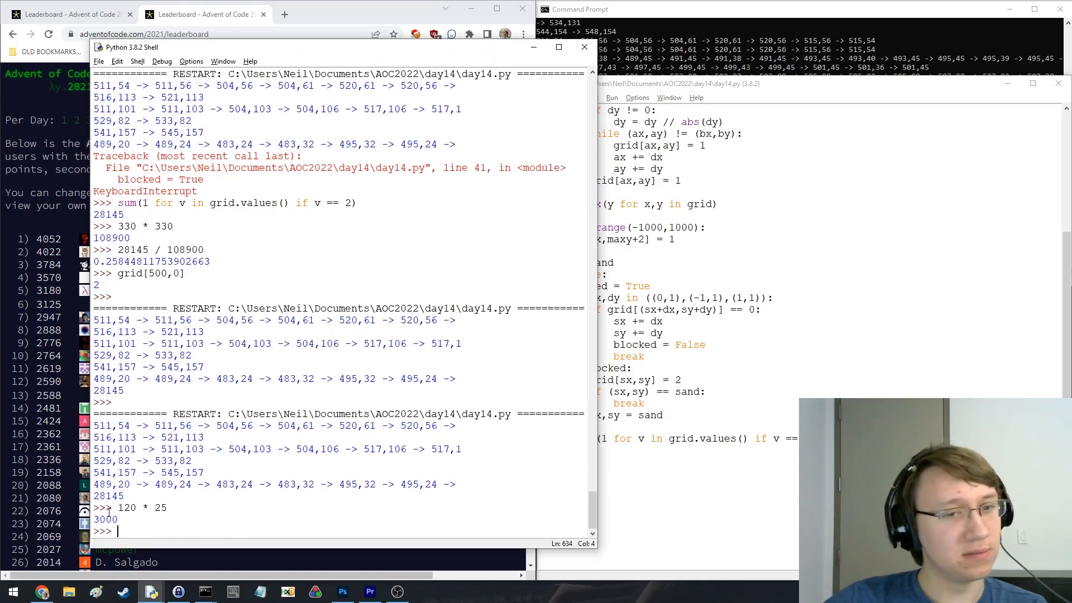
left_click(76, 494)
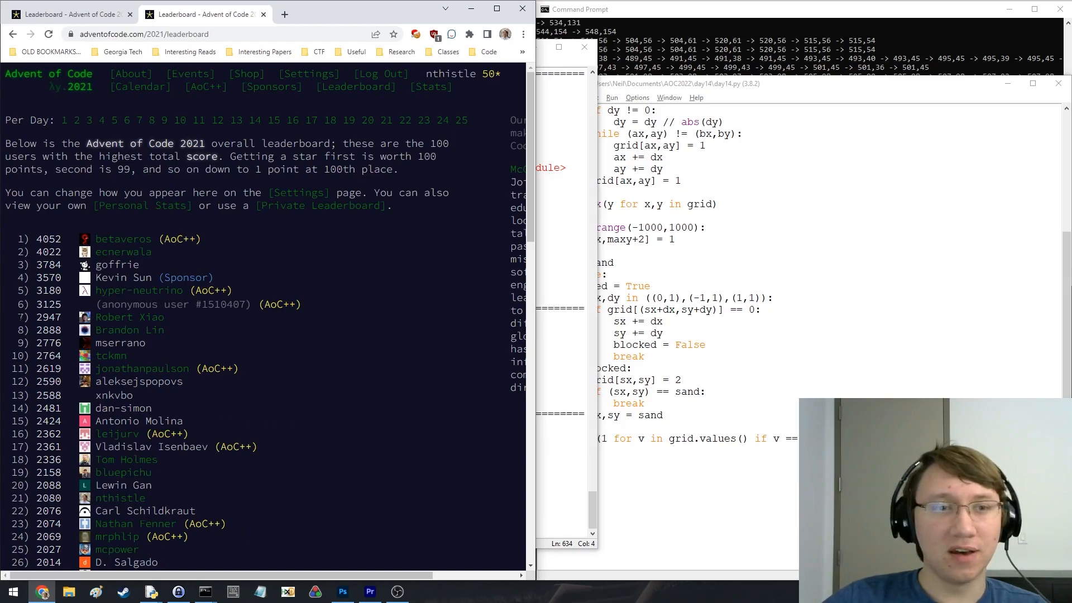
Compute 2764 / 50 = 55.28 in the shell and copy the result
left_click(566, 520)
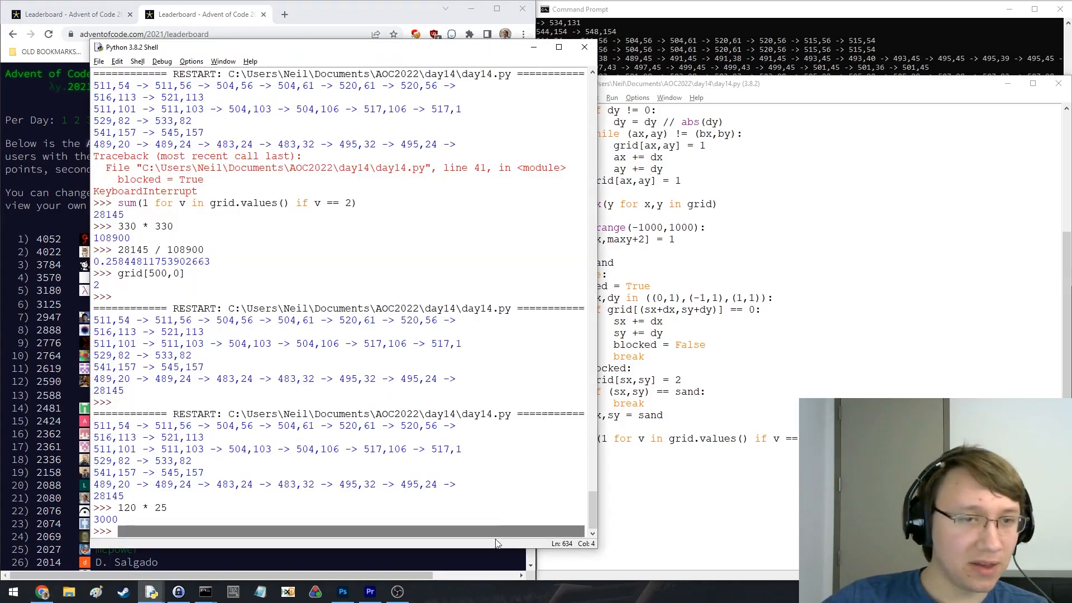
type("2764 / 50")
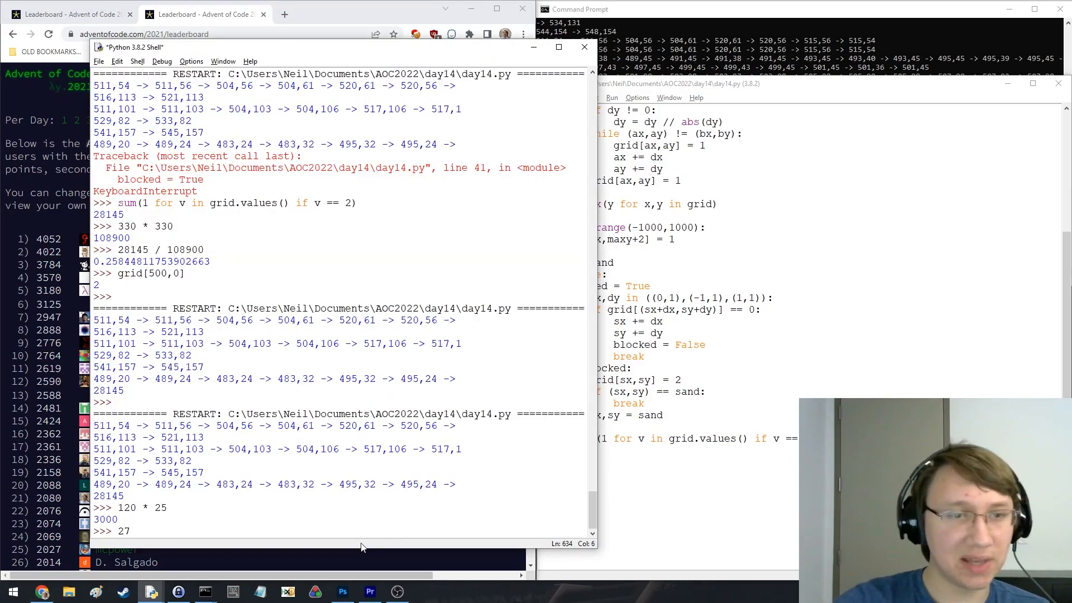
key("Return")
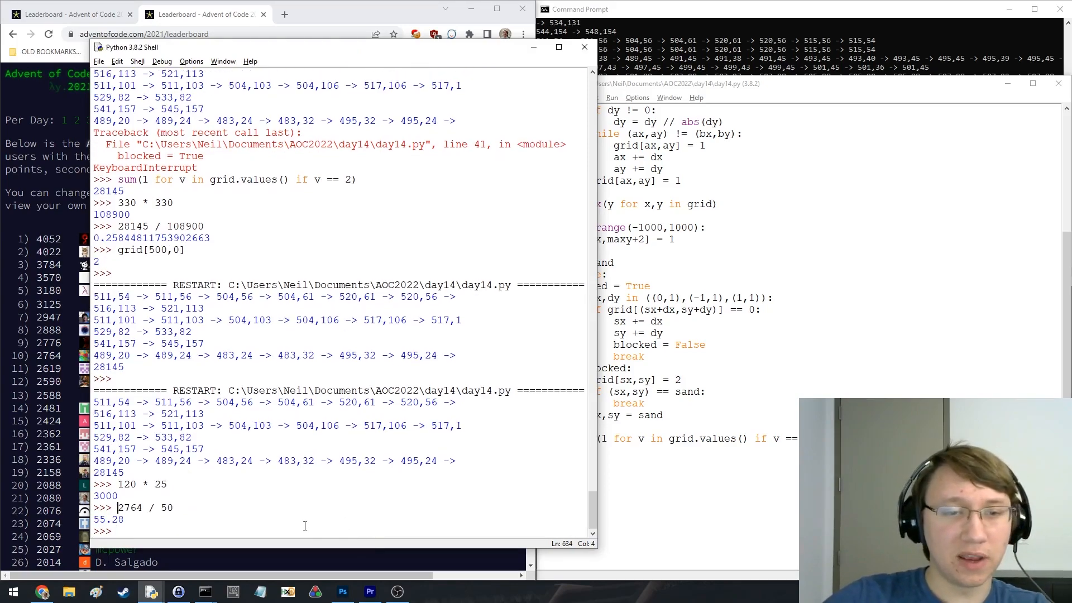
key("Up")
key("Up")
key("shift+End")
key("ctrl+c")
key("Down")
key("Down")
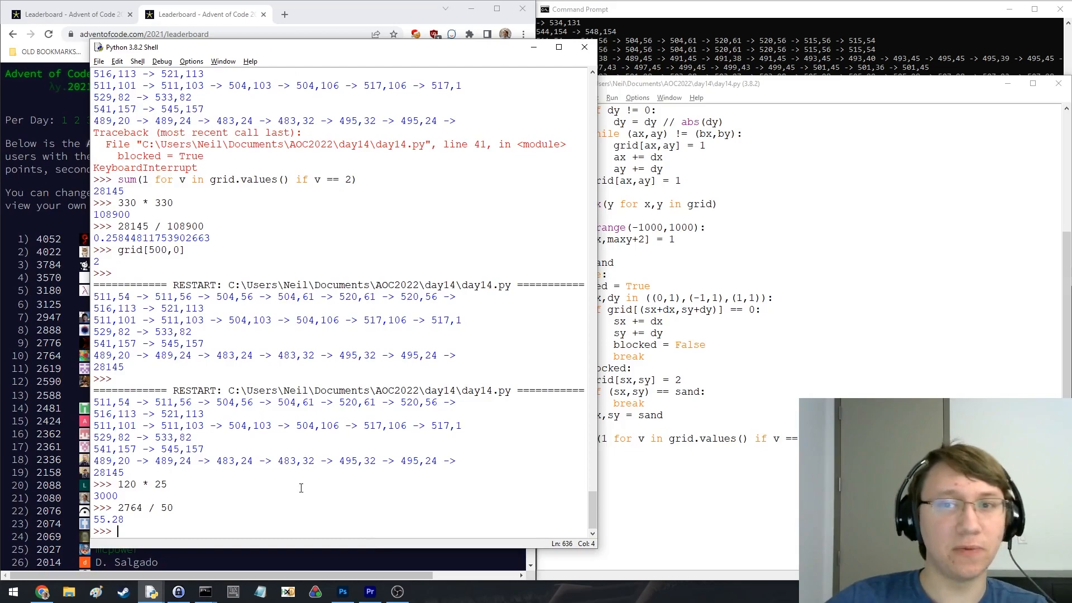
Close the 2021 tab and pick out the Day 14 part 1 rank and score on personal stats
key("alt+Tab")
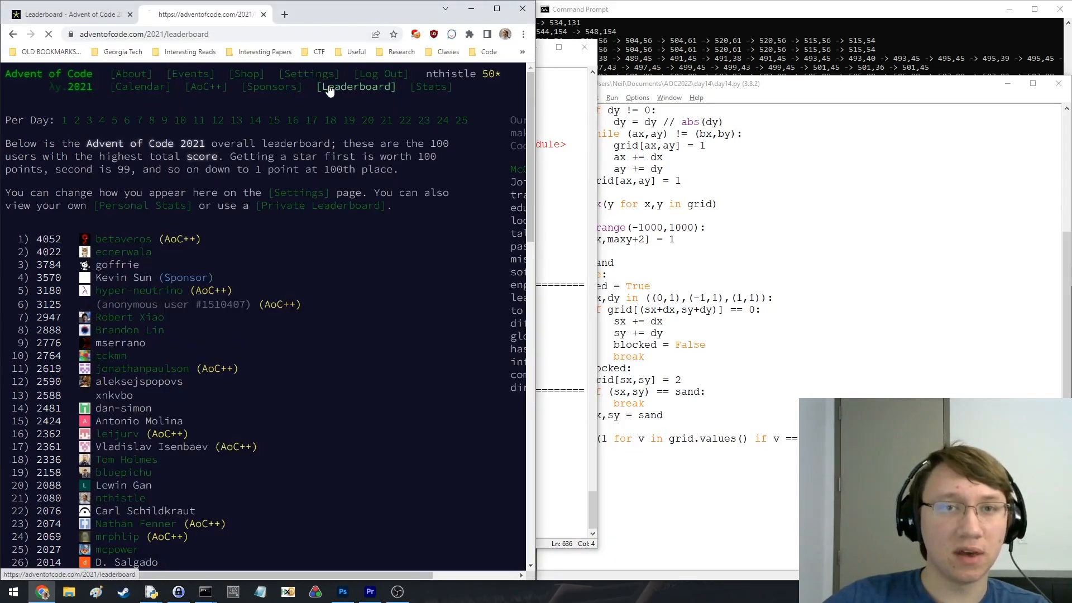
left_click(117, 212)
key("ctrl+w")
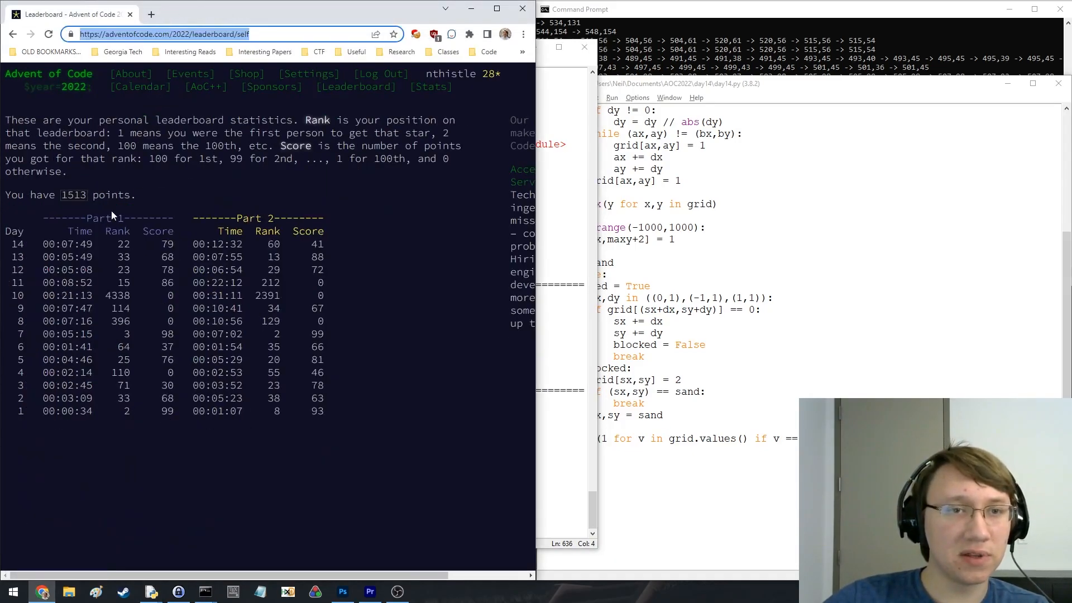
double_click(123, 243)
left_click(182, 244)
double_click(182, 244)
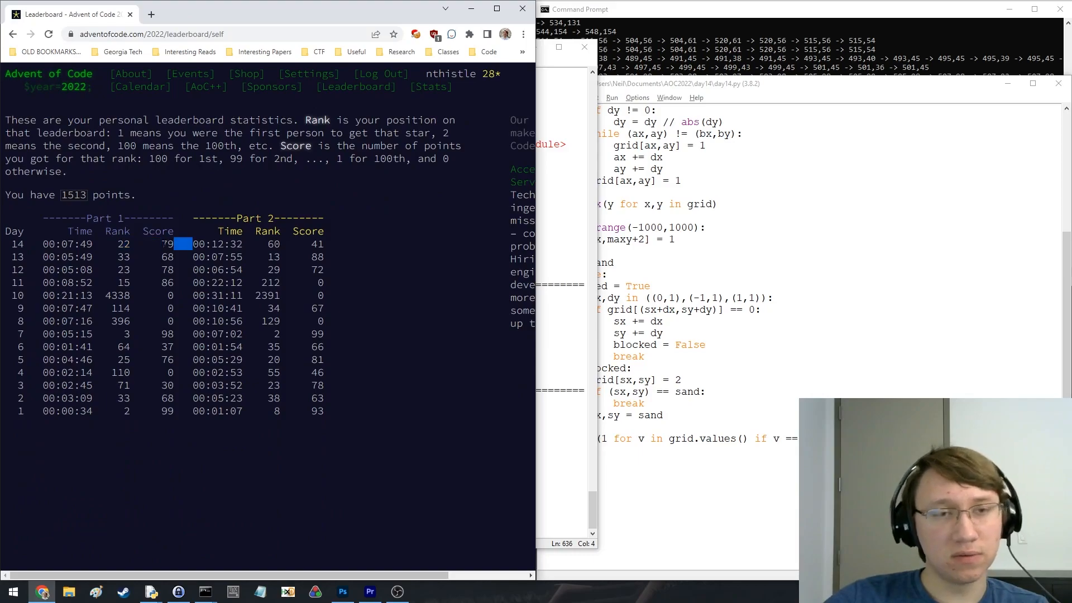
left_click(377, 334)
Compare Day 14 part 1 and part 2 ranks, then revisit the 2764 / 50 result in the shell
left_click(580, 387)
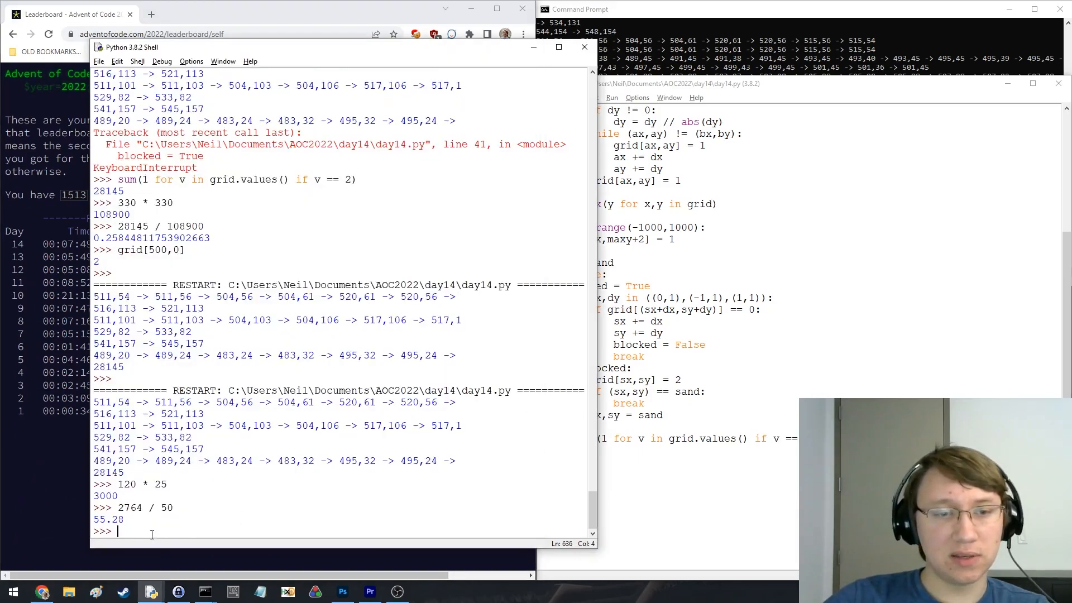
key("alt+Tab")
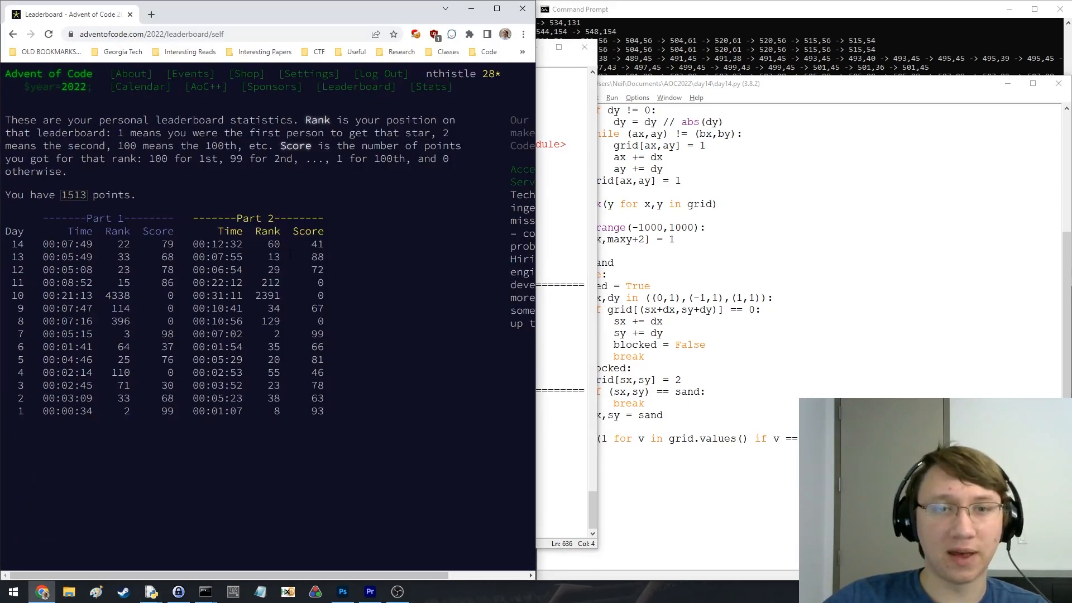
left_click_drag(266, 244, 323, 243)
left_click_drag(118, 244, 173, 244)
left_click(378, 284)
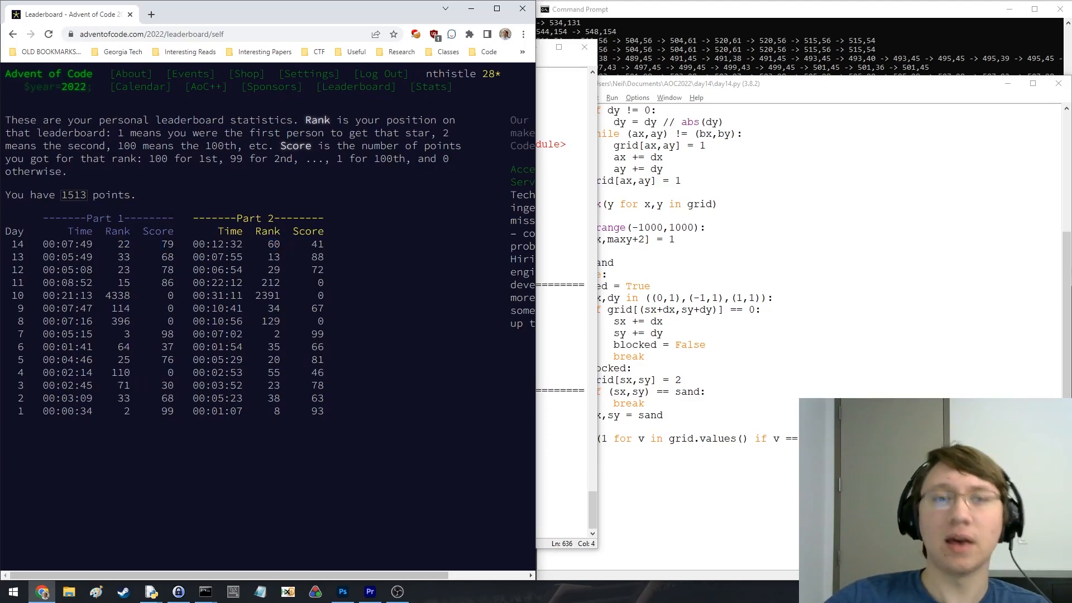
left_click(566, 442)
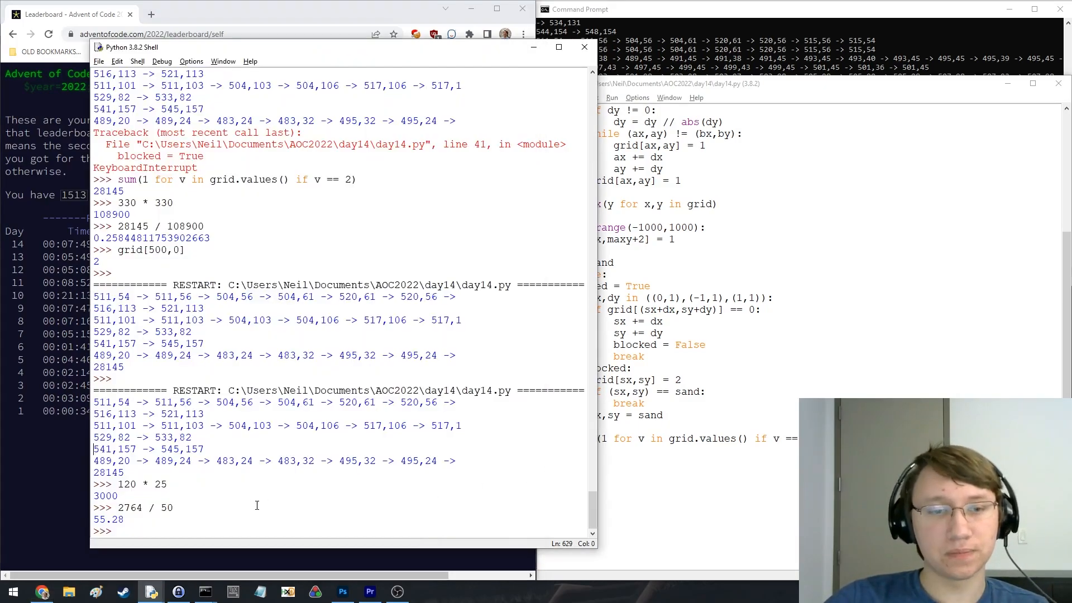
left_click_drag(117, 507, 174, 507)
left_click(149, 530)
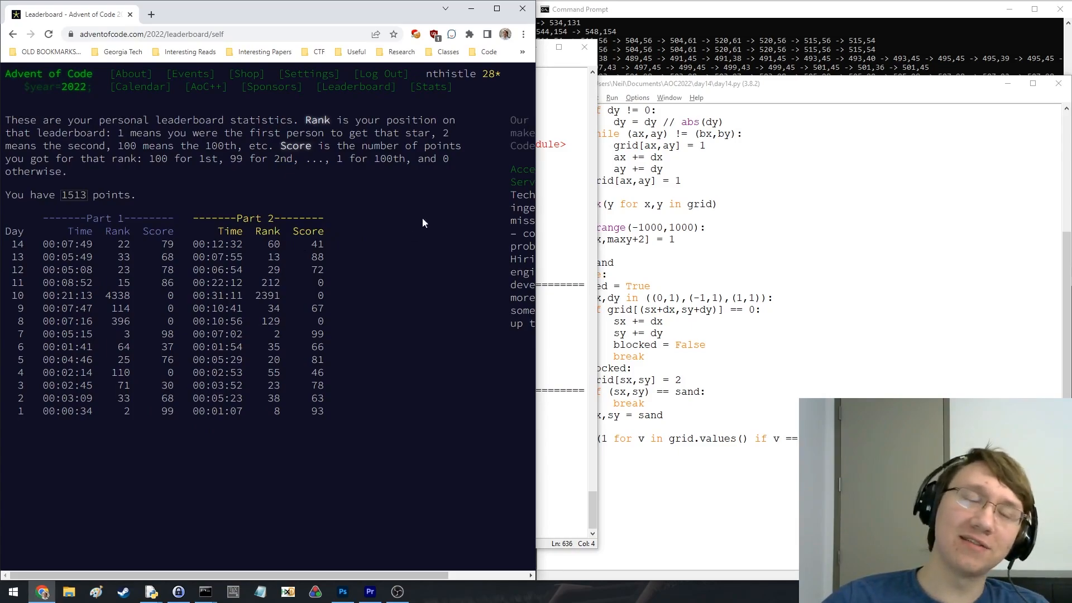
left_click(369, 86)
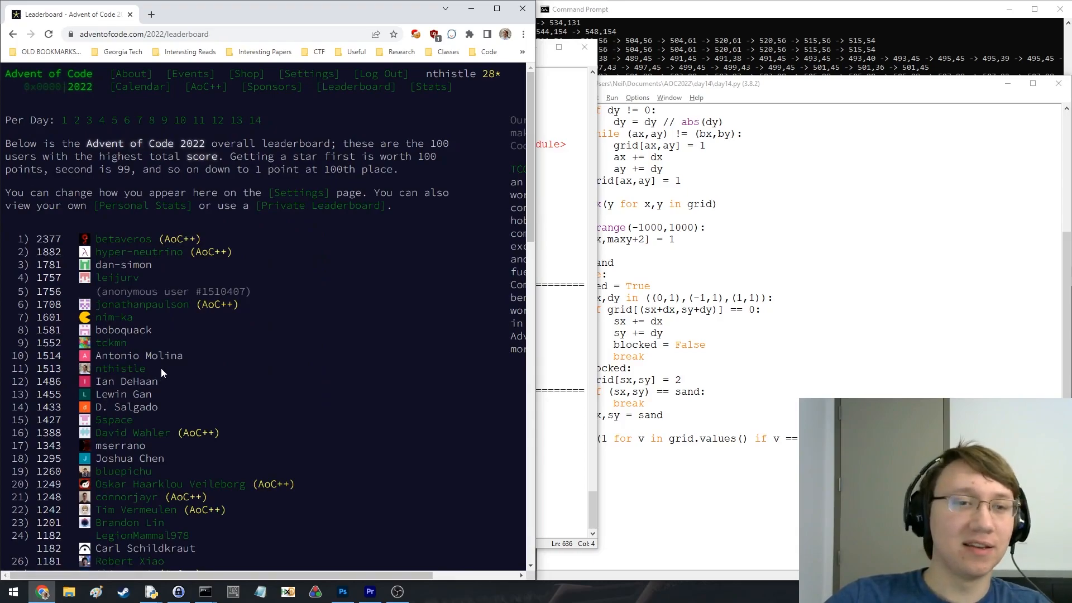
left_click_drag(182, 355, 2, 357)
left_click(328, 356)
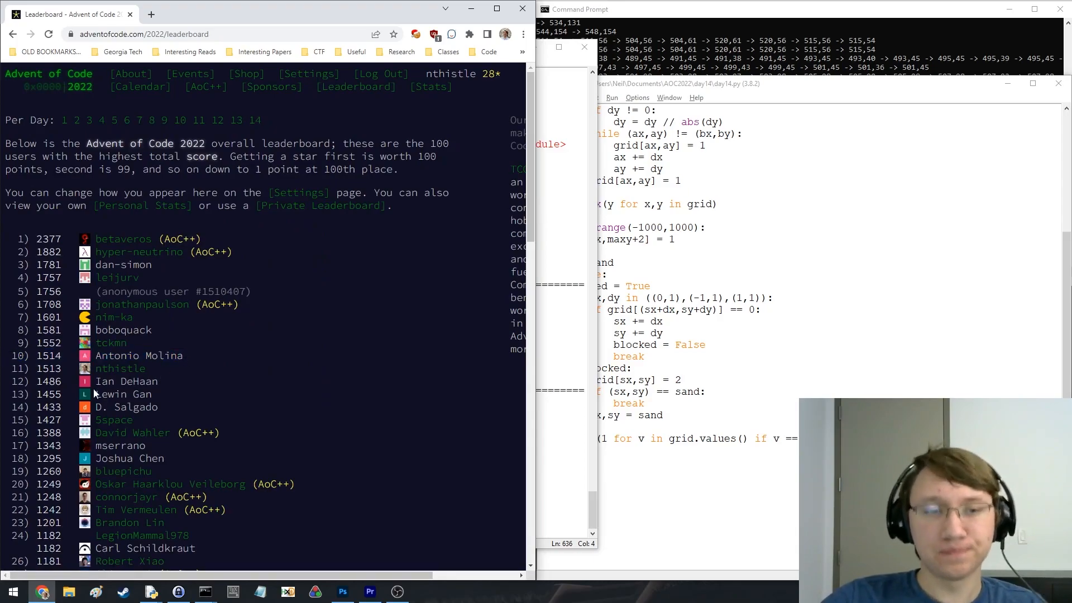
left_click(151, 592)
key("alt+Tab")
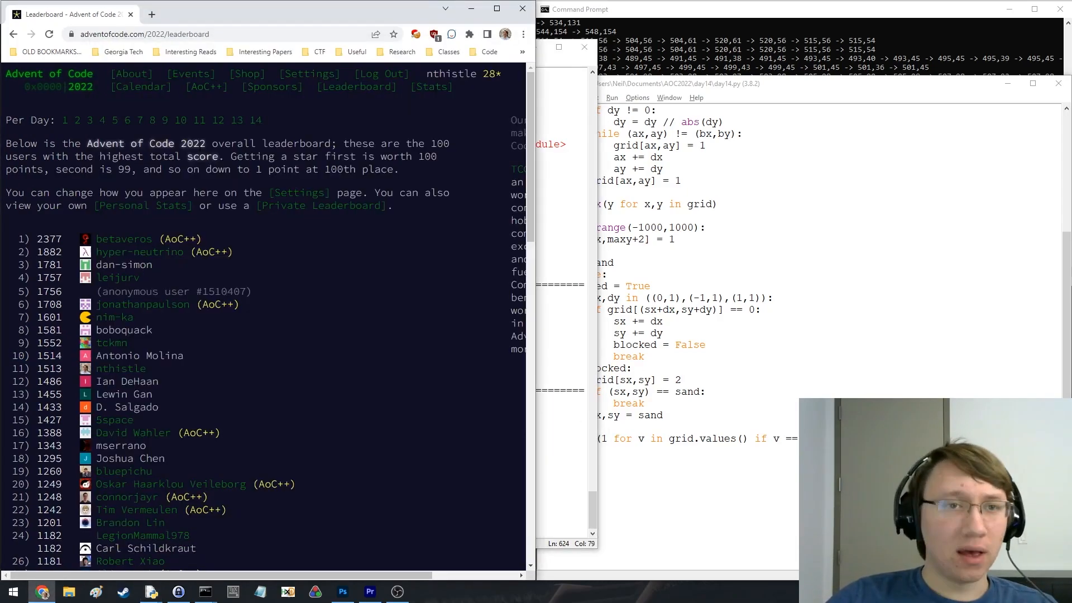
left_click(80, 86)
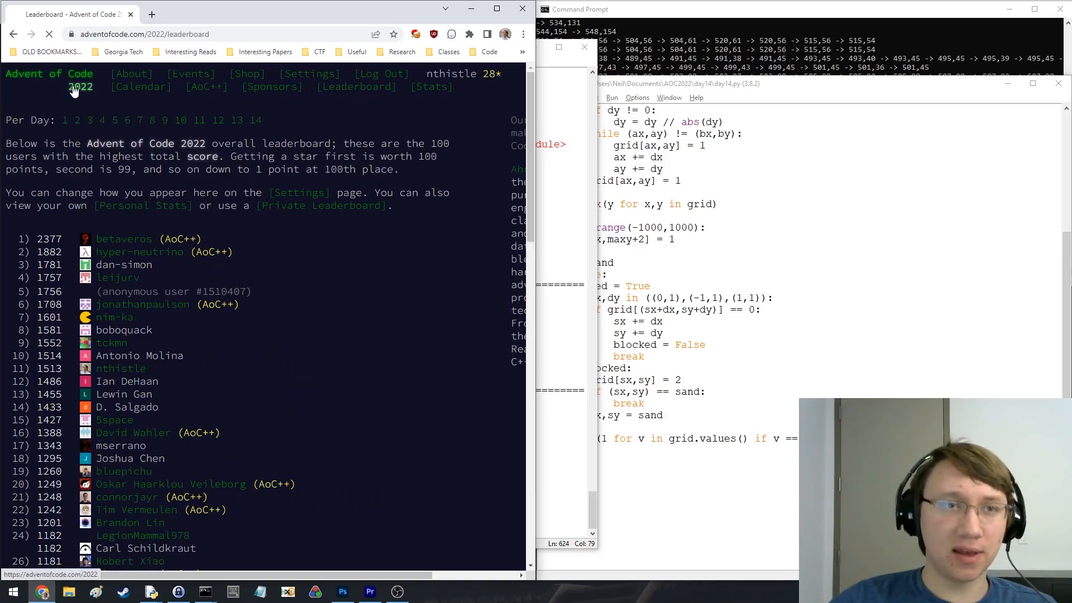
Open the Day 14 puzzle and highlight the example rock paths and sand source tiles
left_click(291, 248)
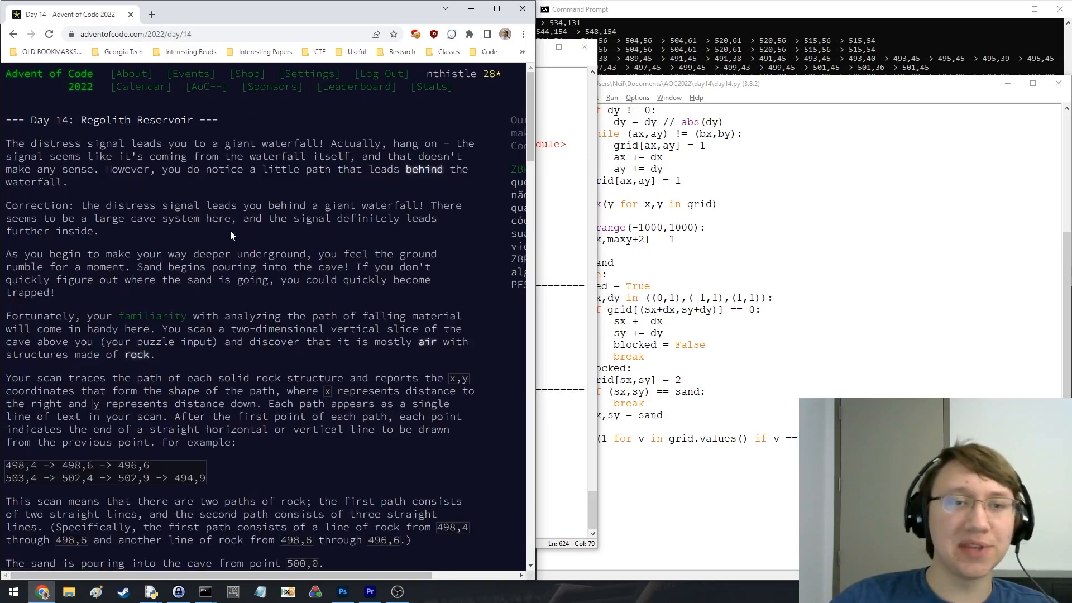
scroll(306, 243, "down", 5)
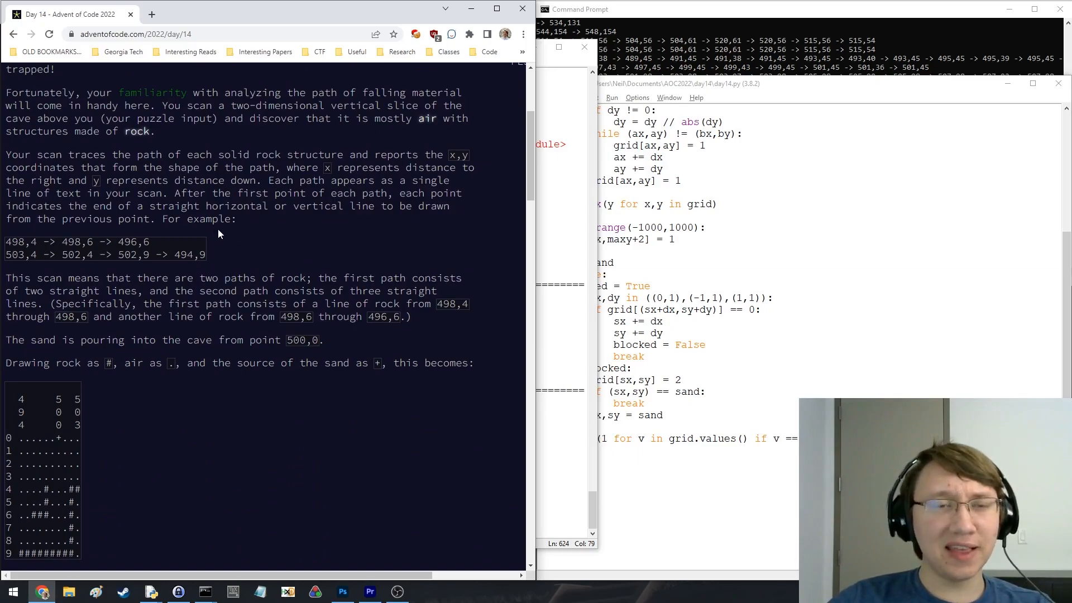
scroll(217, 229, "up", 3)
scroll(239, 245, "up", 1)
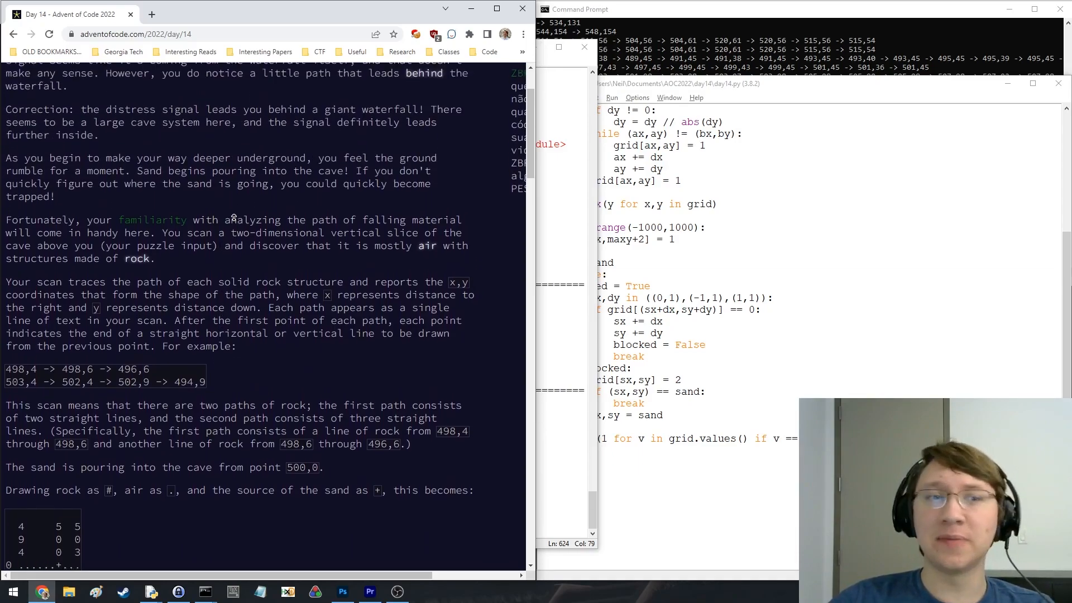
scroll(233, 219, "down", 5)
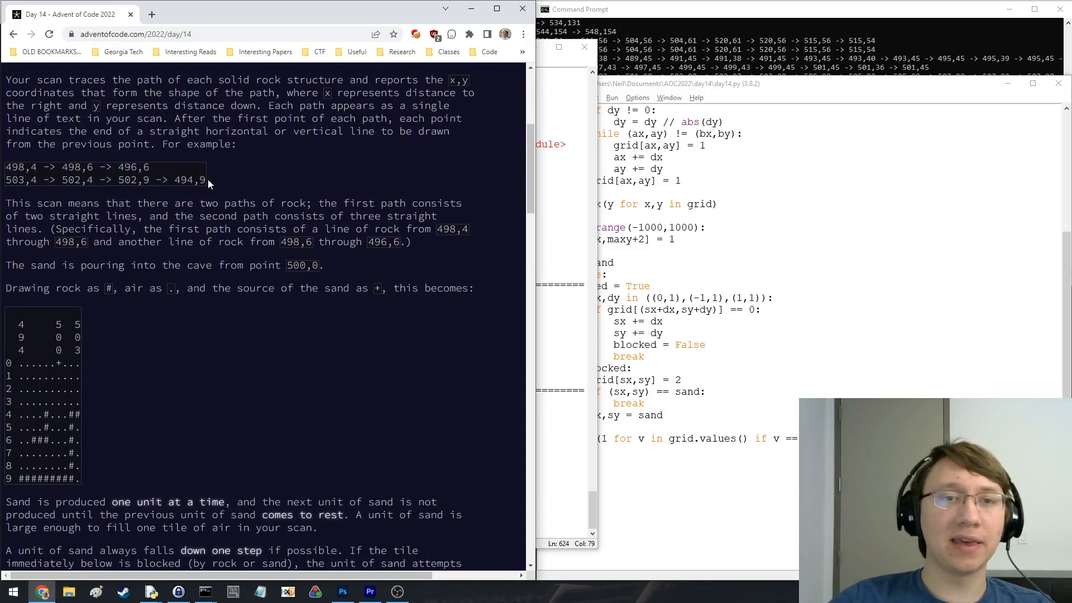
left_click_drag(208, 180, 6, 166)
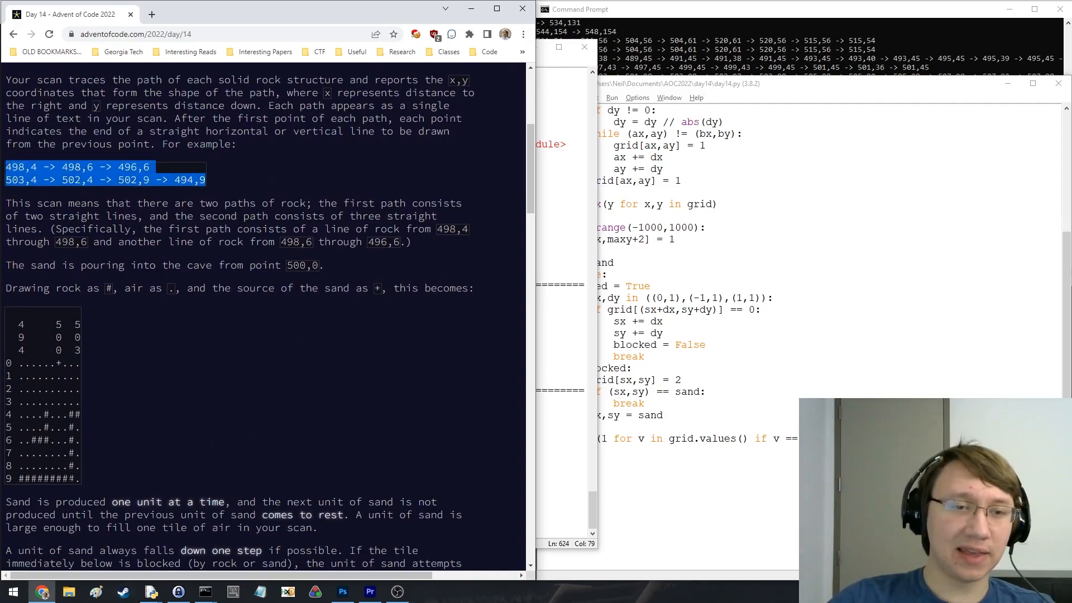
left_click(50, 477)
double_click(60, 363)
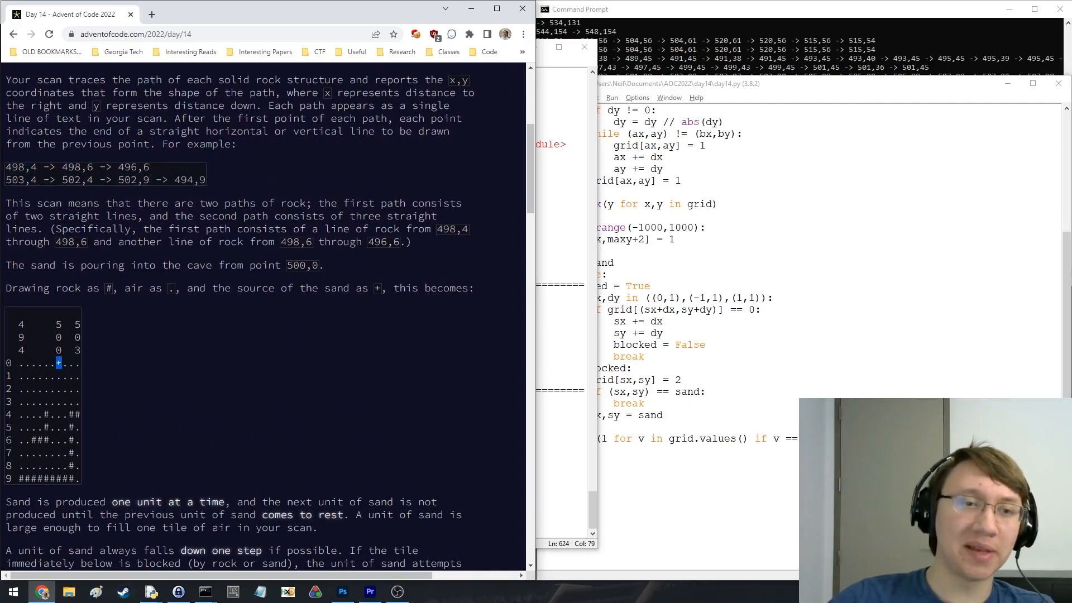
double_click(58, 377)
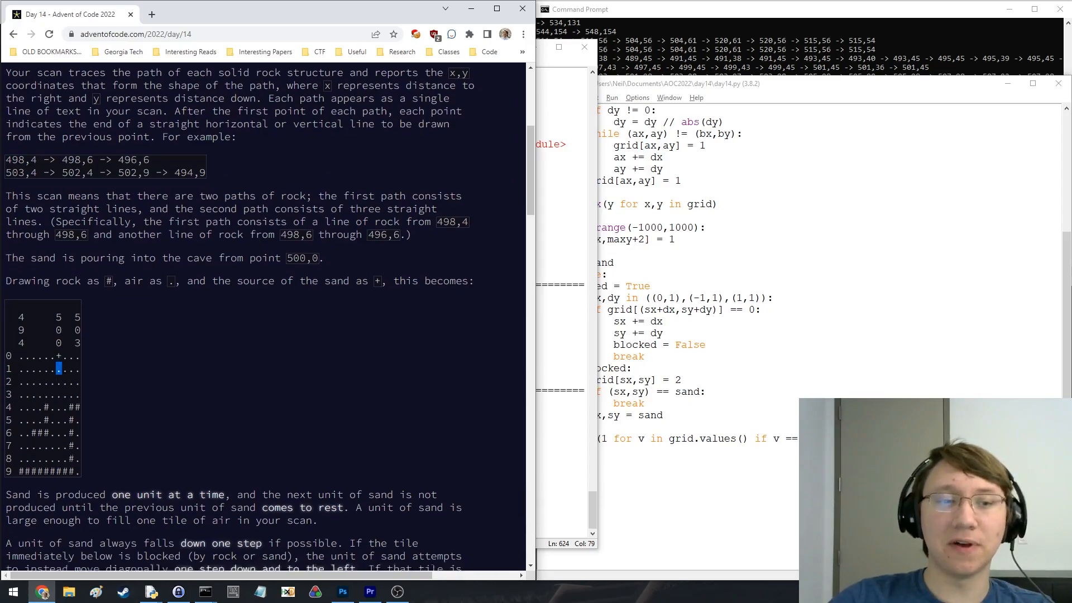
scroll(59, 377, "down", 5)
scroll(59, 376, "down", 5)
scroll(132, 296, "down", 3)
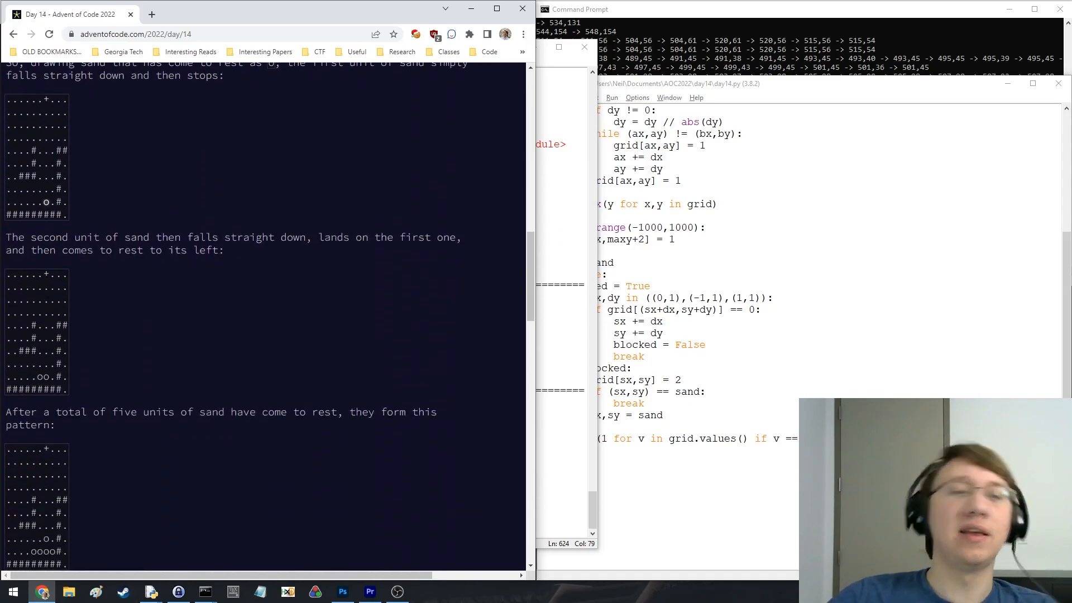
scroll(131, 297, "up", 5)
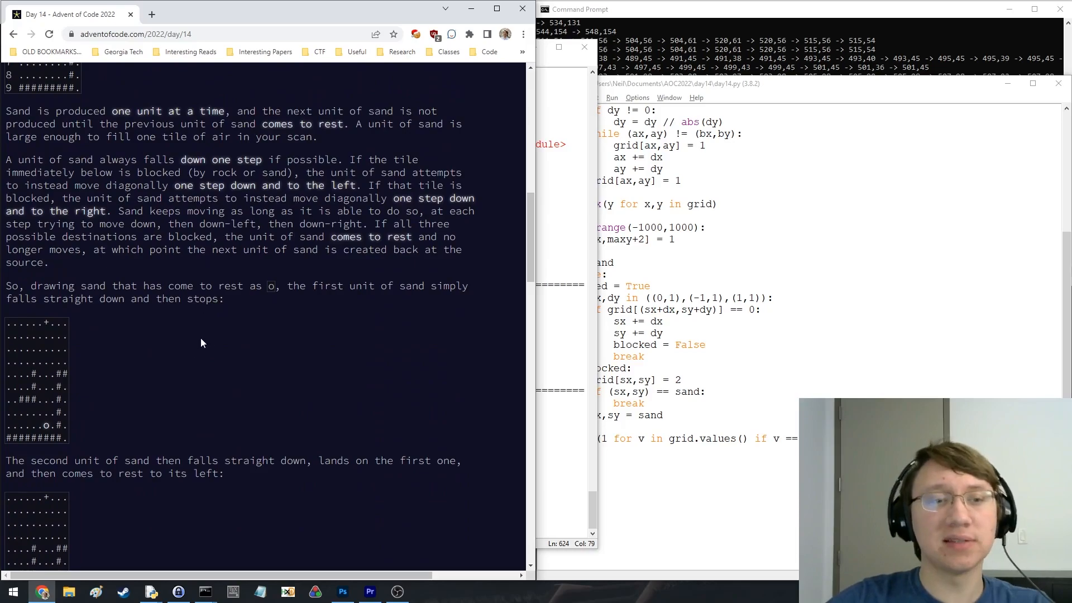
scroll(160, 338, "down", 4)
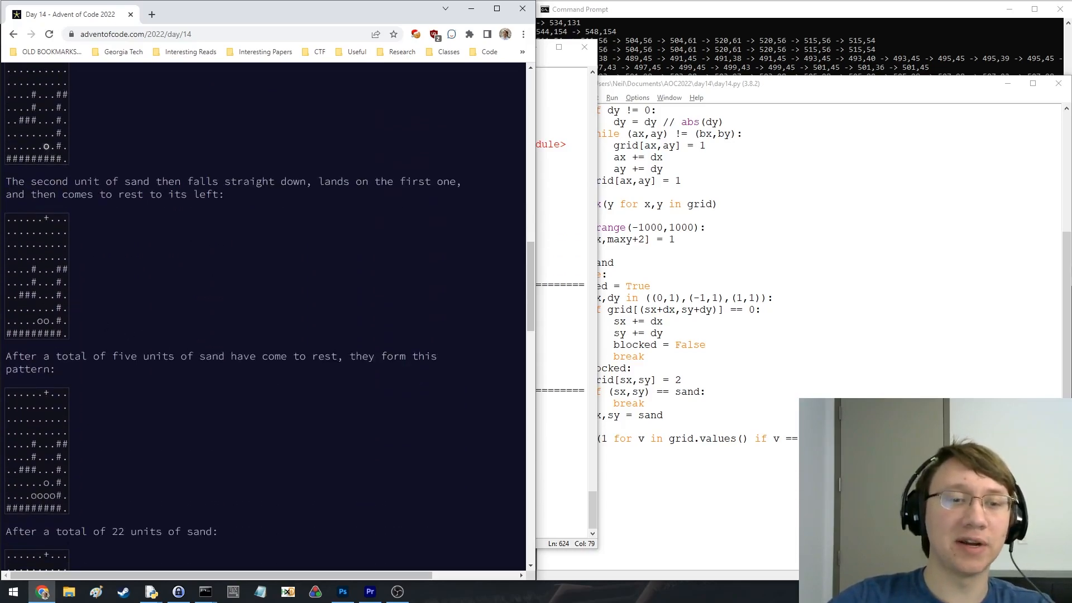
scroll(69, 460, "down", 4)
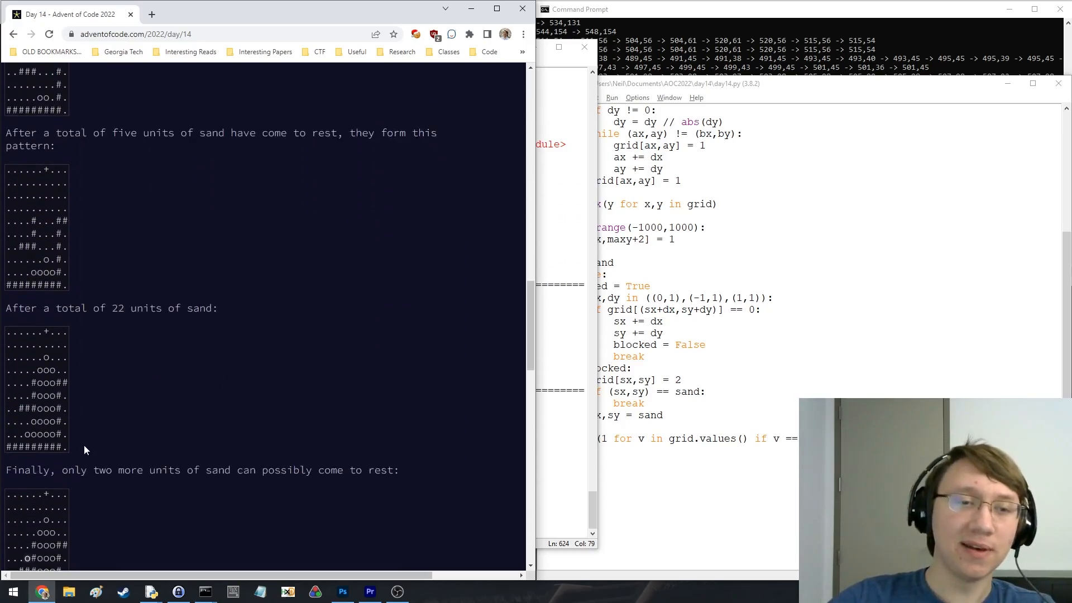
scroll(84, 450, "down", 2)
scroll(50, 377, "down", 2)
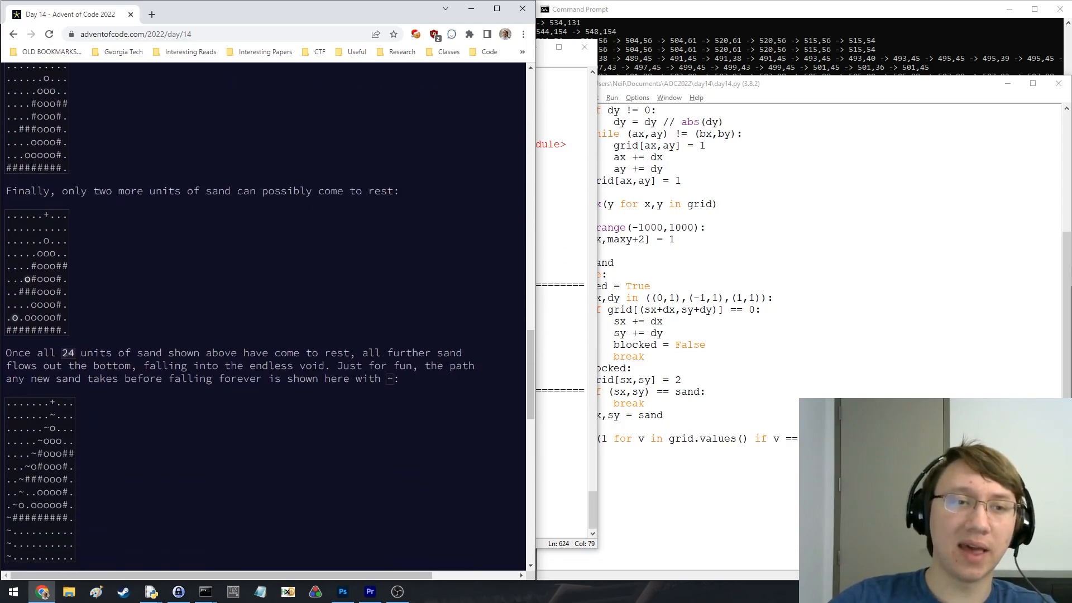
scroll(163, 336, "down", 2)
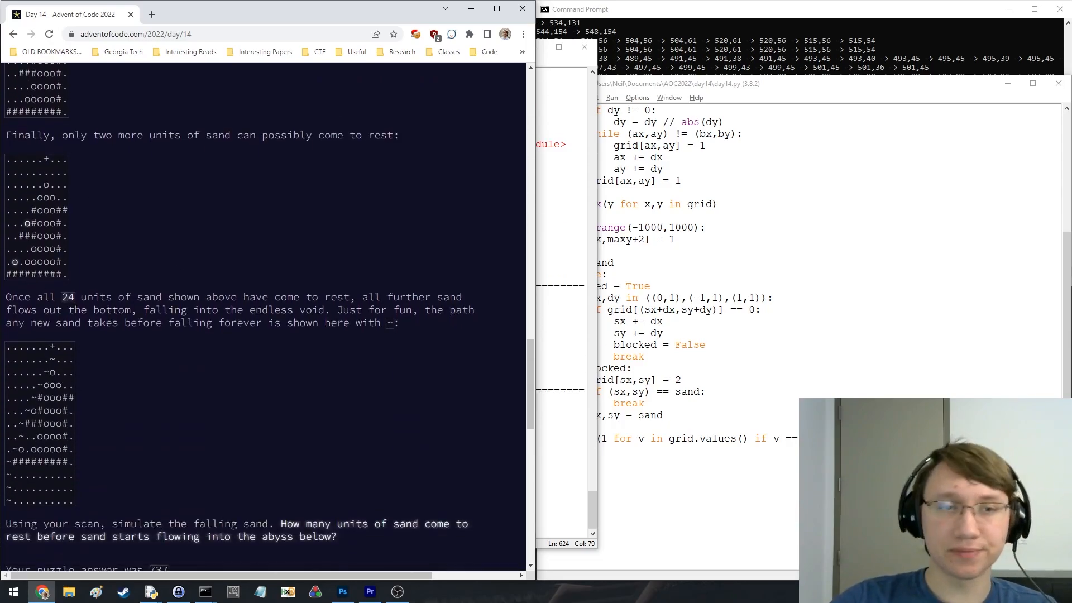
scroll(206, 284, "down", 2)
scroll(221, 278, "down", 2)
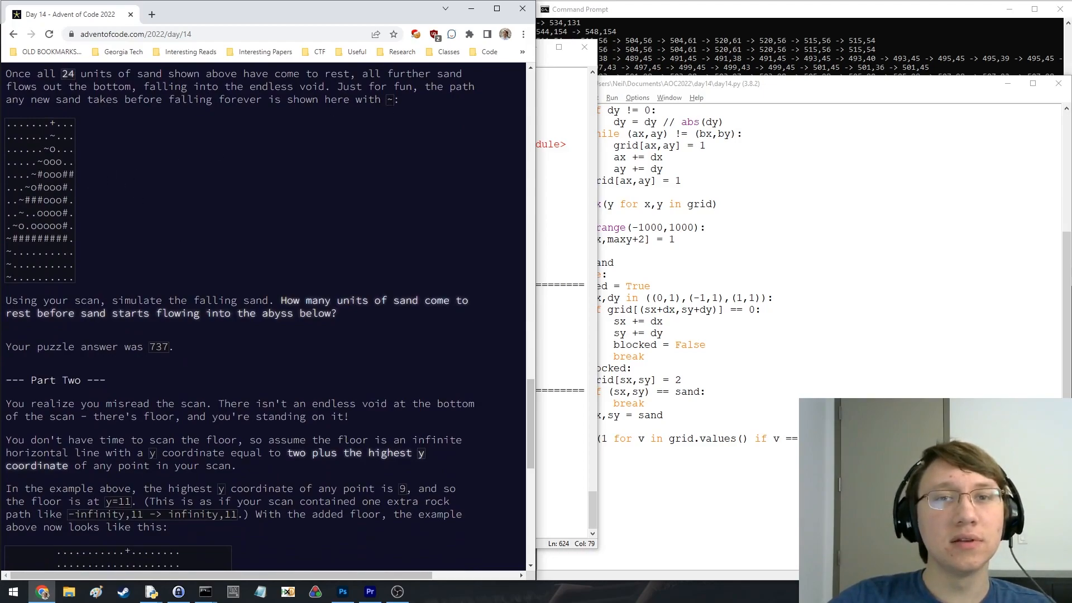
Reread the sand-falling-into-the-void rule and the 737 answer, then show the shell
left_click_drag(368, 73, 344, 99)
left_click(373, 119)
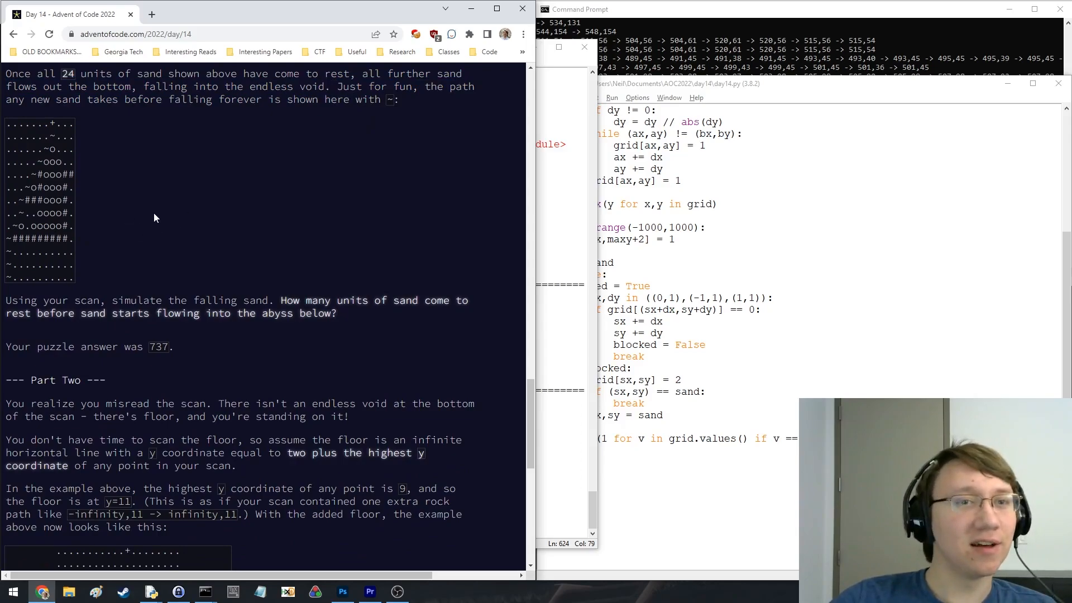
scroll(243, 263, "down", 3)
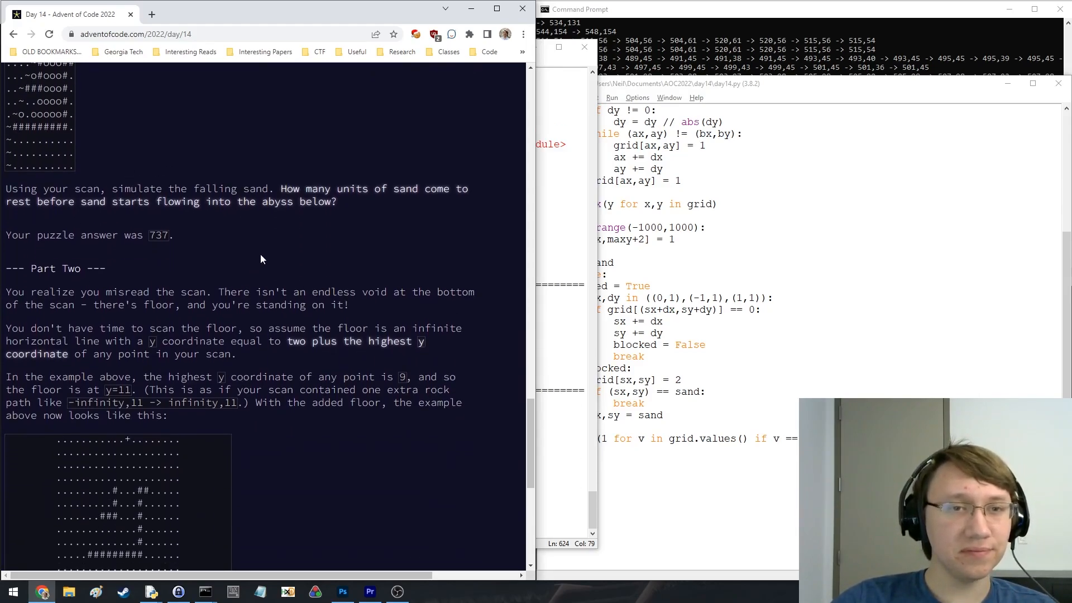
scroll(355, 208, "up", 4)
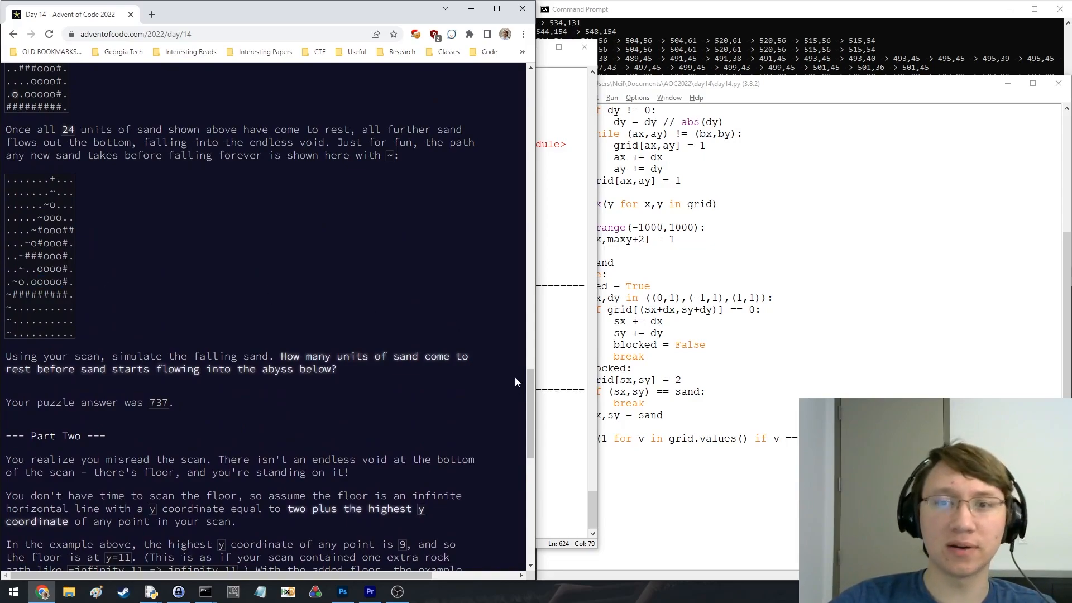
left_click(553, 335)
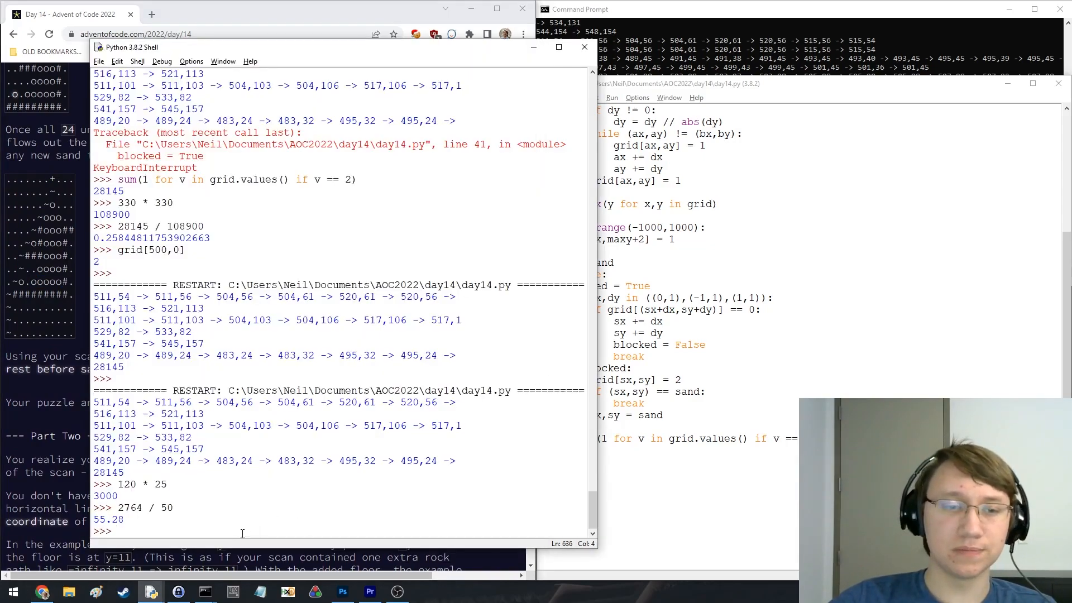
Highlight Part Two's infinite floor in the example and glance at day14.py
left_click(63, 395)
scroll(263, 277, "down", 5)
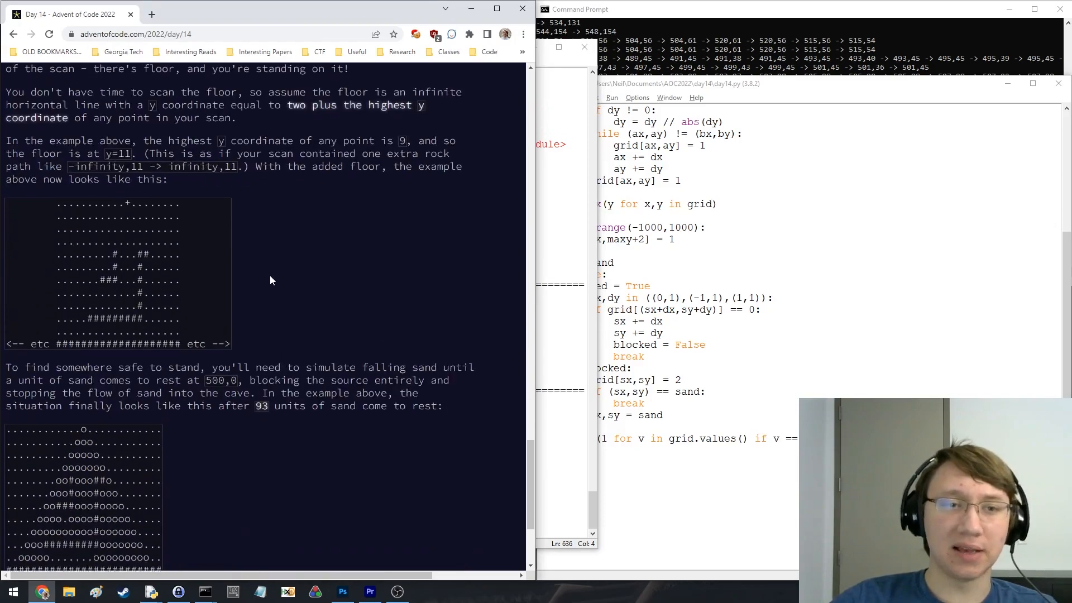
scroll(265, 277, "down", 5)
left_click_drag(7, 163, 187, 191)
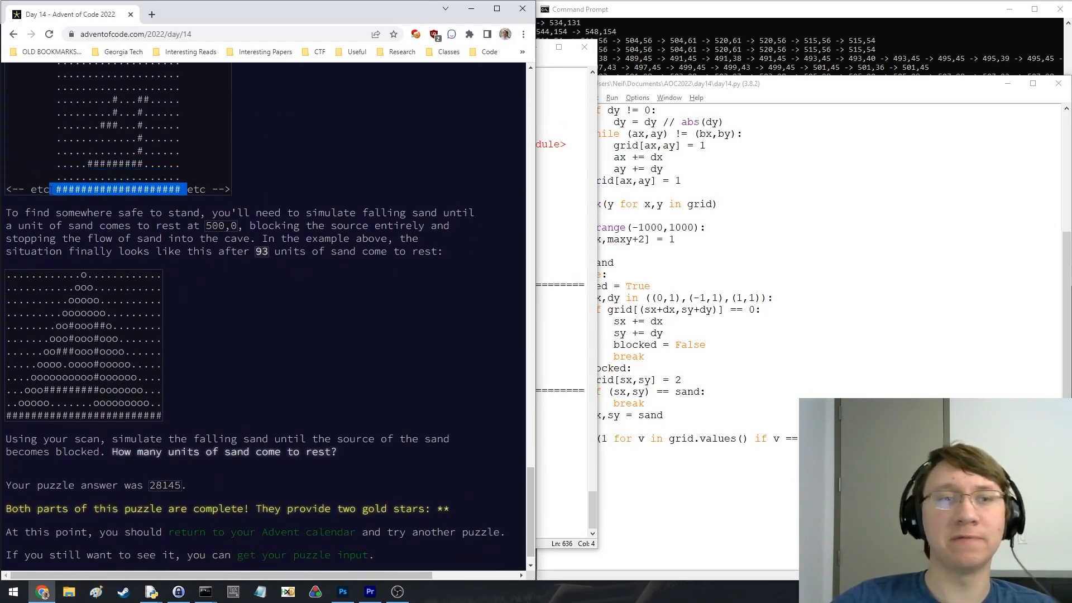
left_click(245, 373)
scroll(246, 372, "up", 1)
scroll(219, 381, "down", 2)
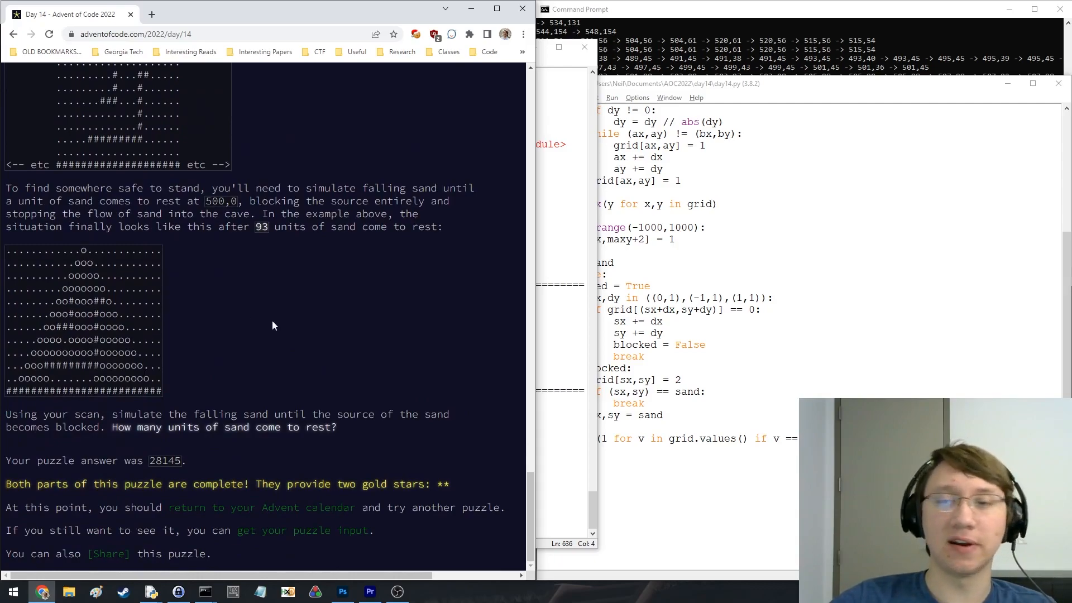
left_click(643, 369)
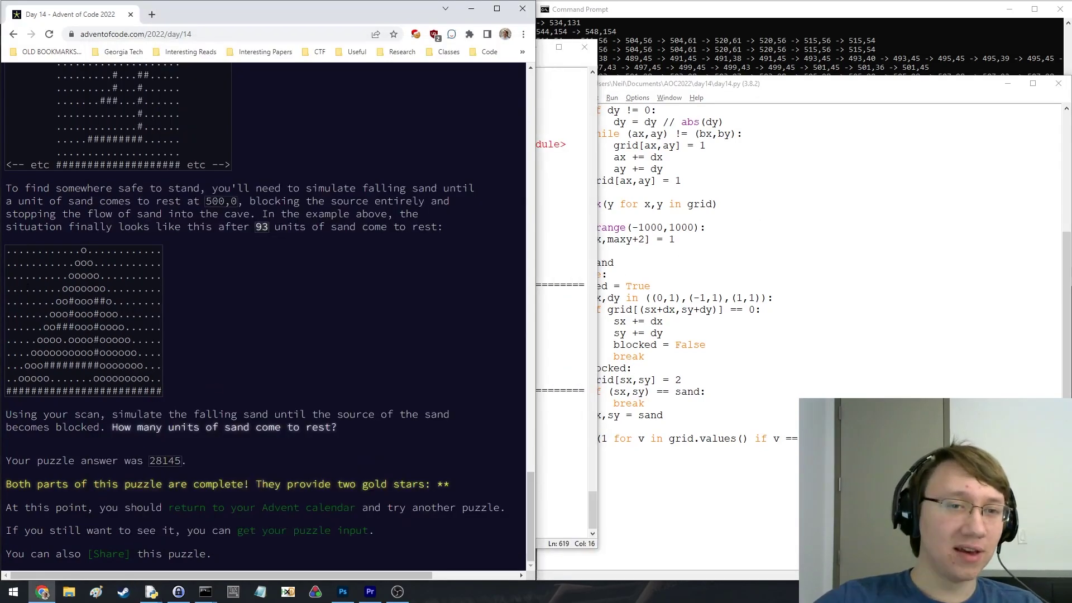
left_click(51, 335)
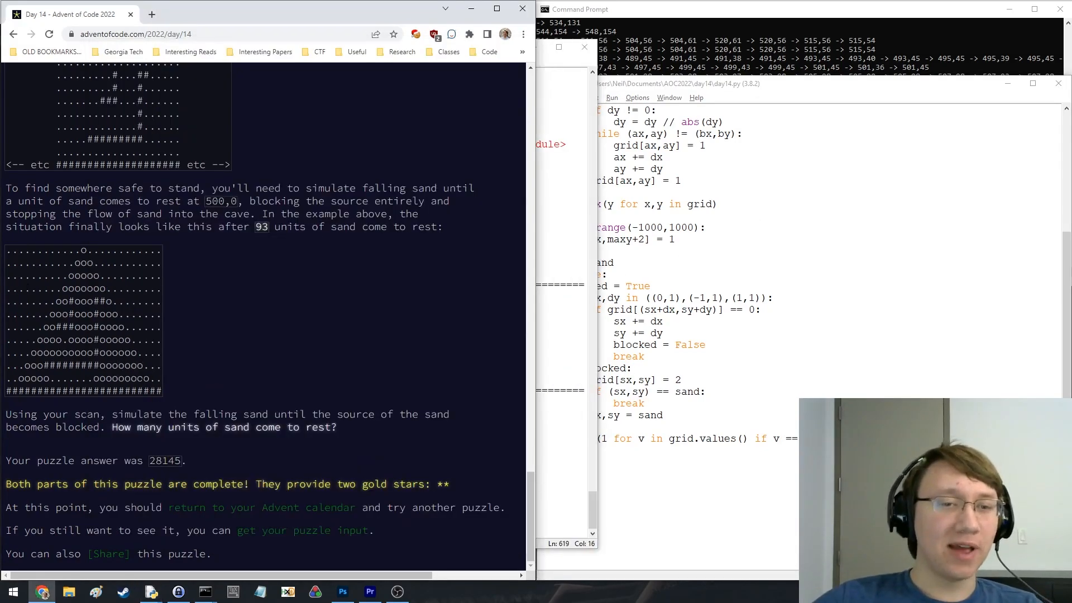
Trace the resting-sand rows of the 93-unit example, then bring day14.py forward
left_click_drag(12, 378, 156, 377)
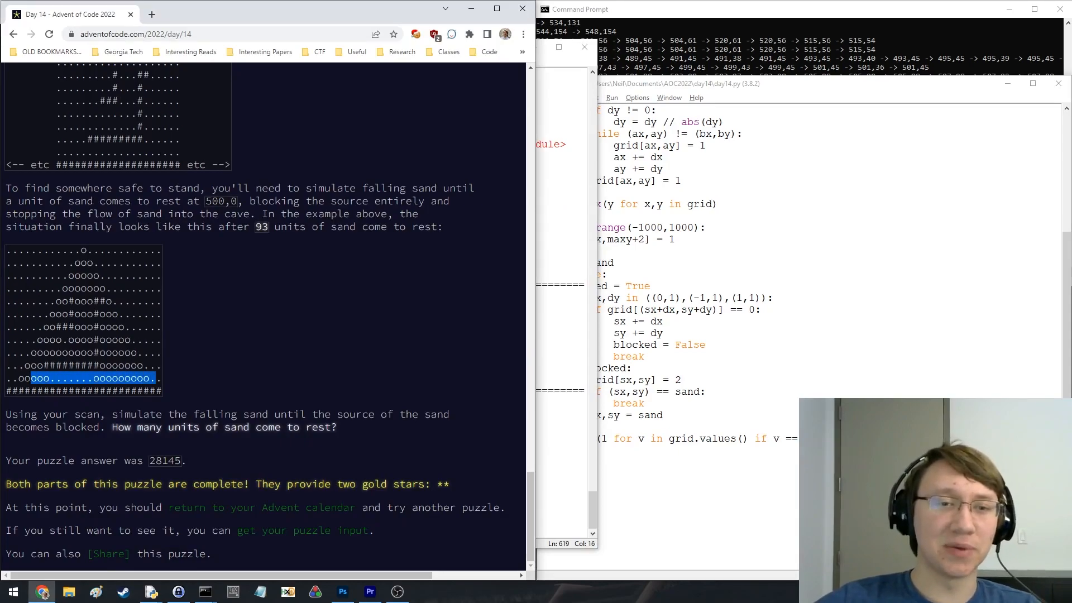
left_click_drag(16, 365, 151, 365)
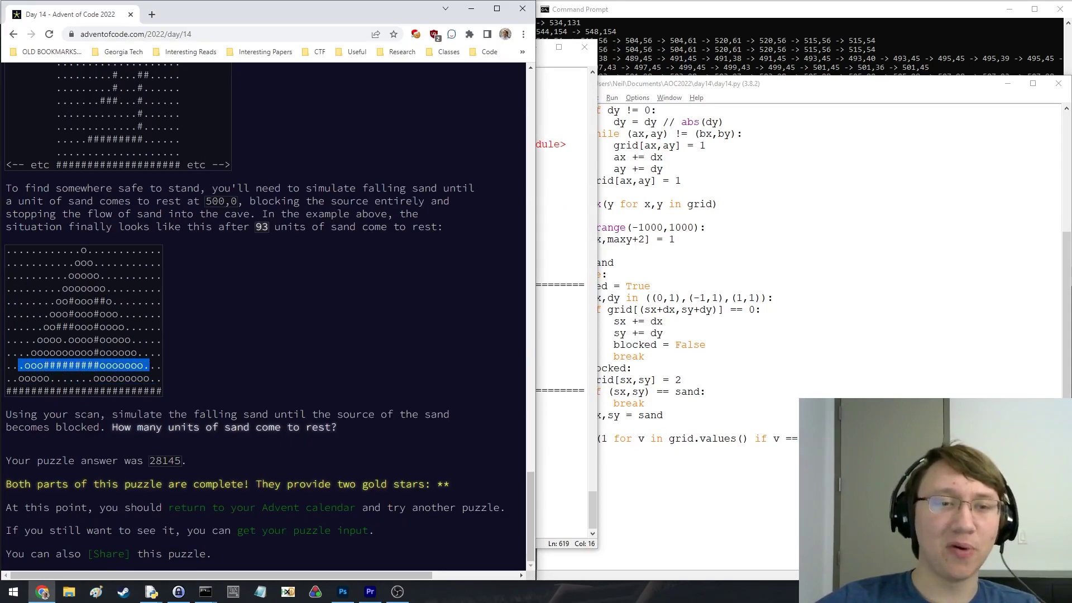
left_click(166, 339)
left_click(564, 346)
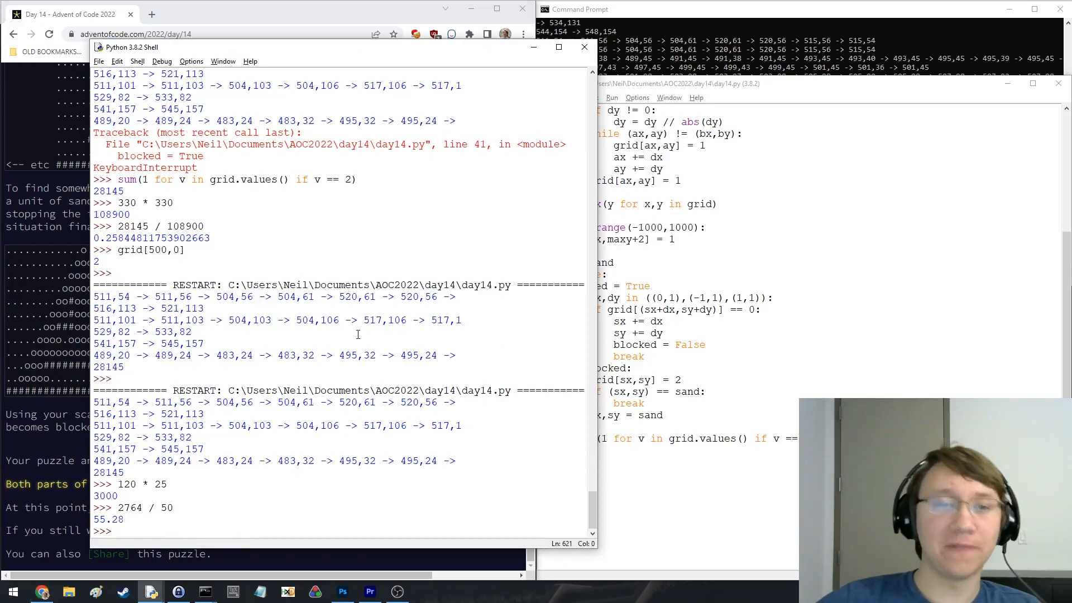
key("alt+Tab")
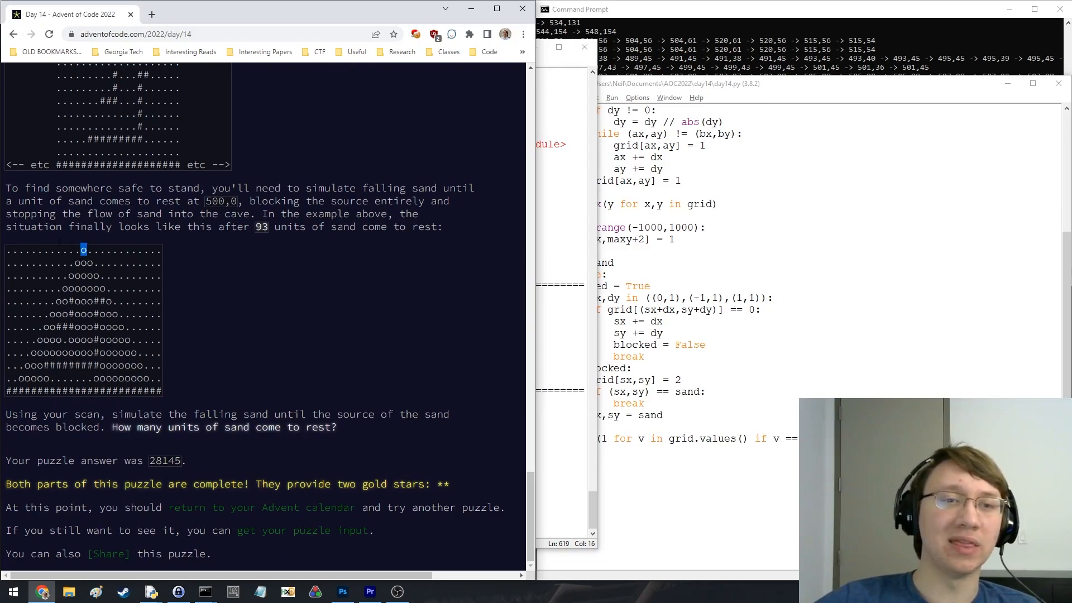
left_click(244, 326)
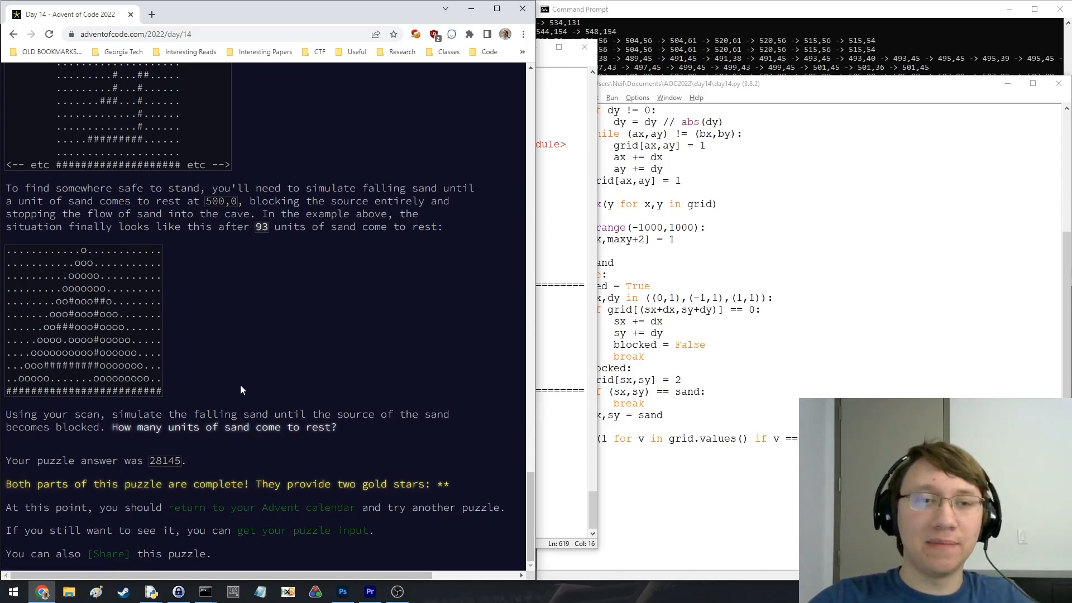
left_click(692, 321)
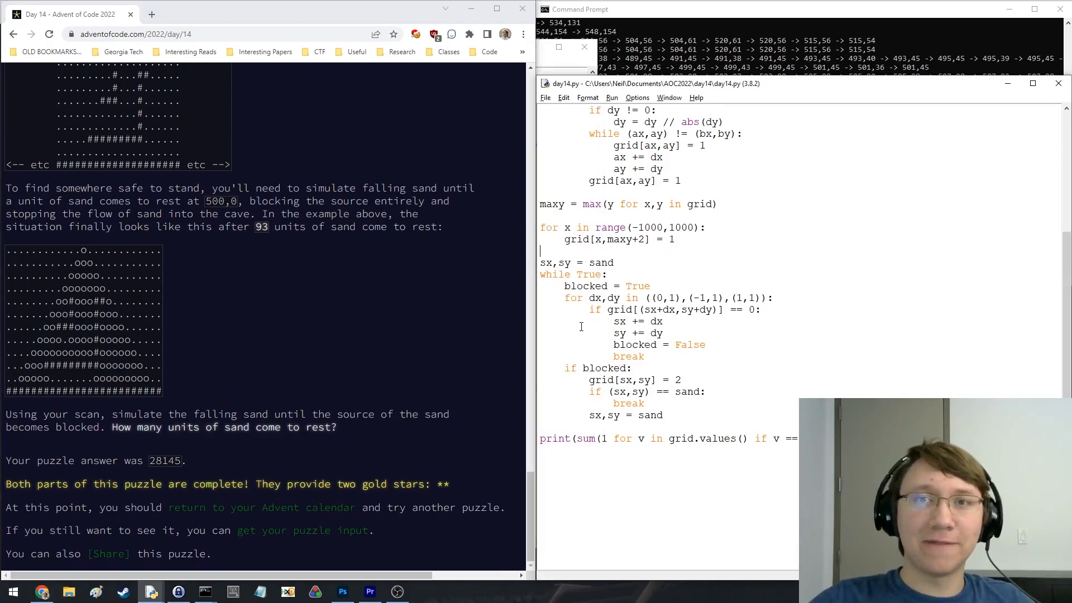